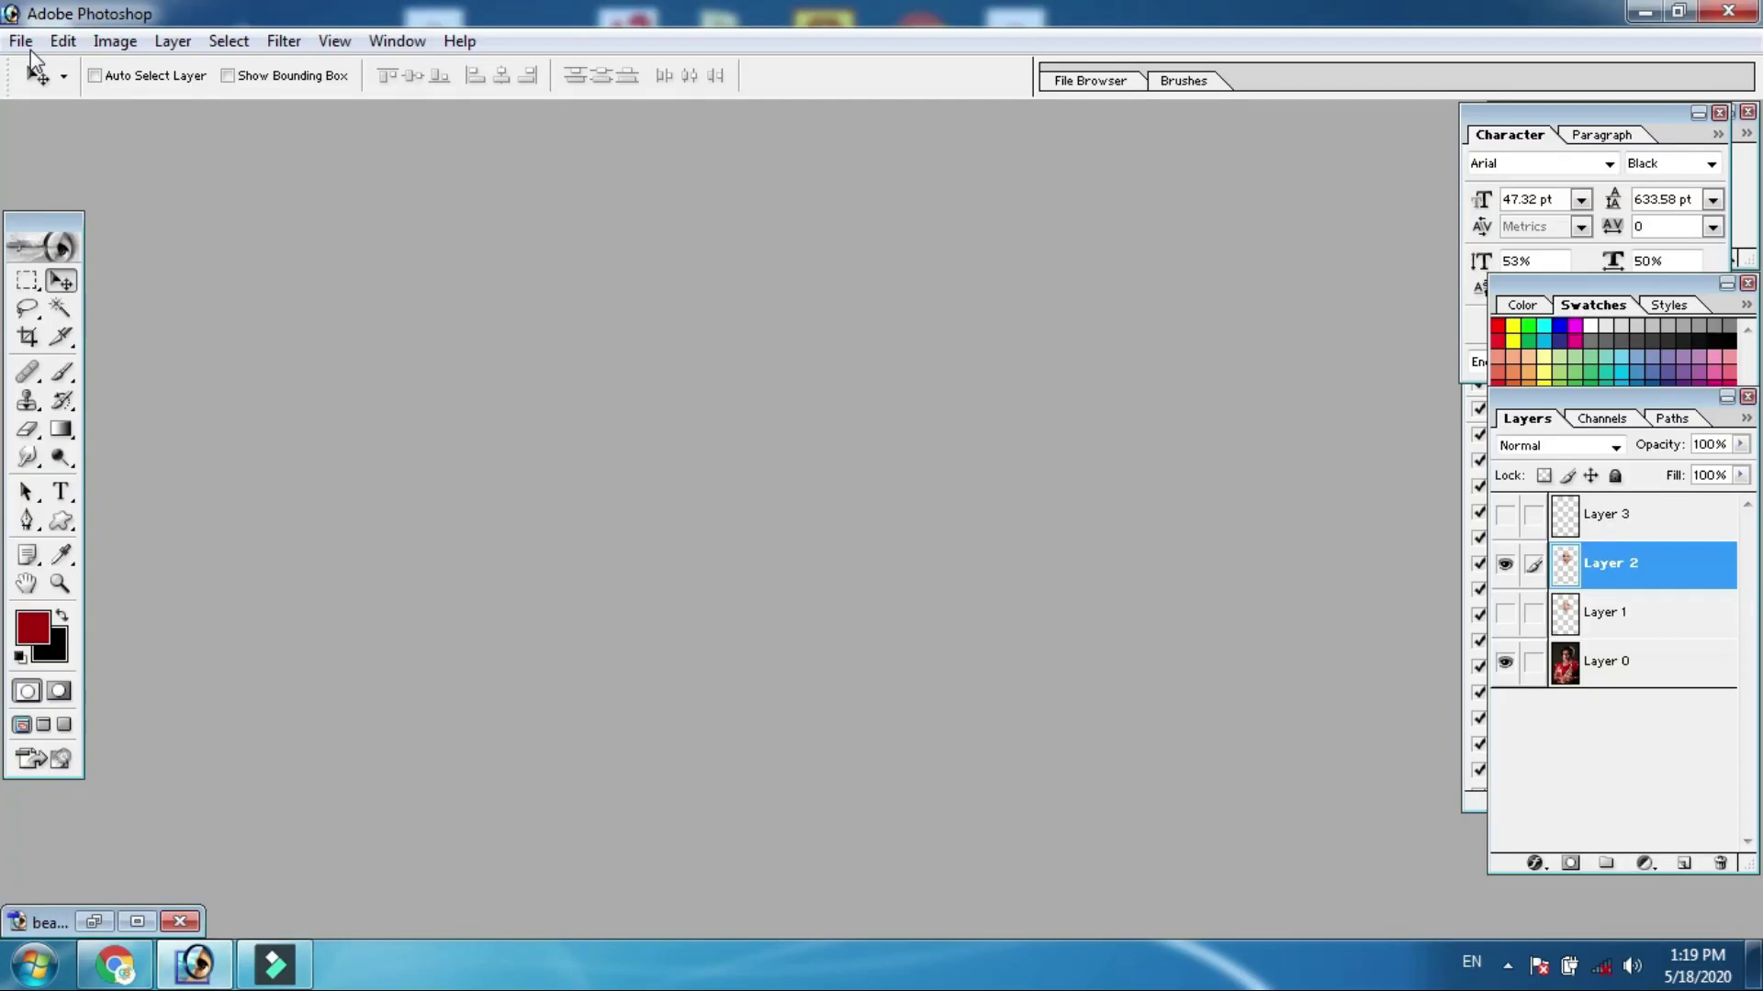
Open 'beautiful-beautiful-eyes-beautiful-girl-bride copy.jpg' from the yyyy folder
{"action": "left_click", "coordinate": [28, 44]}
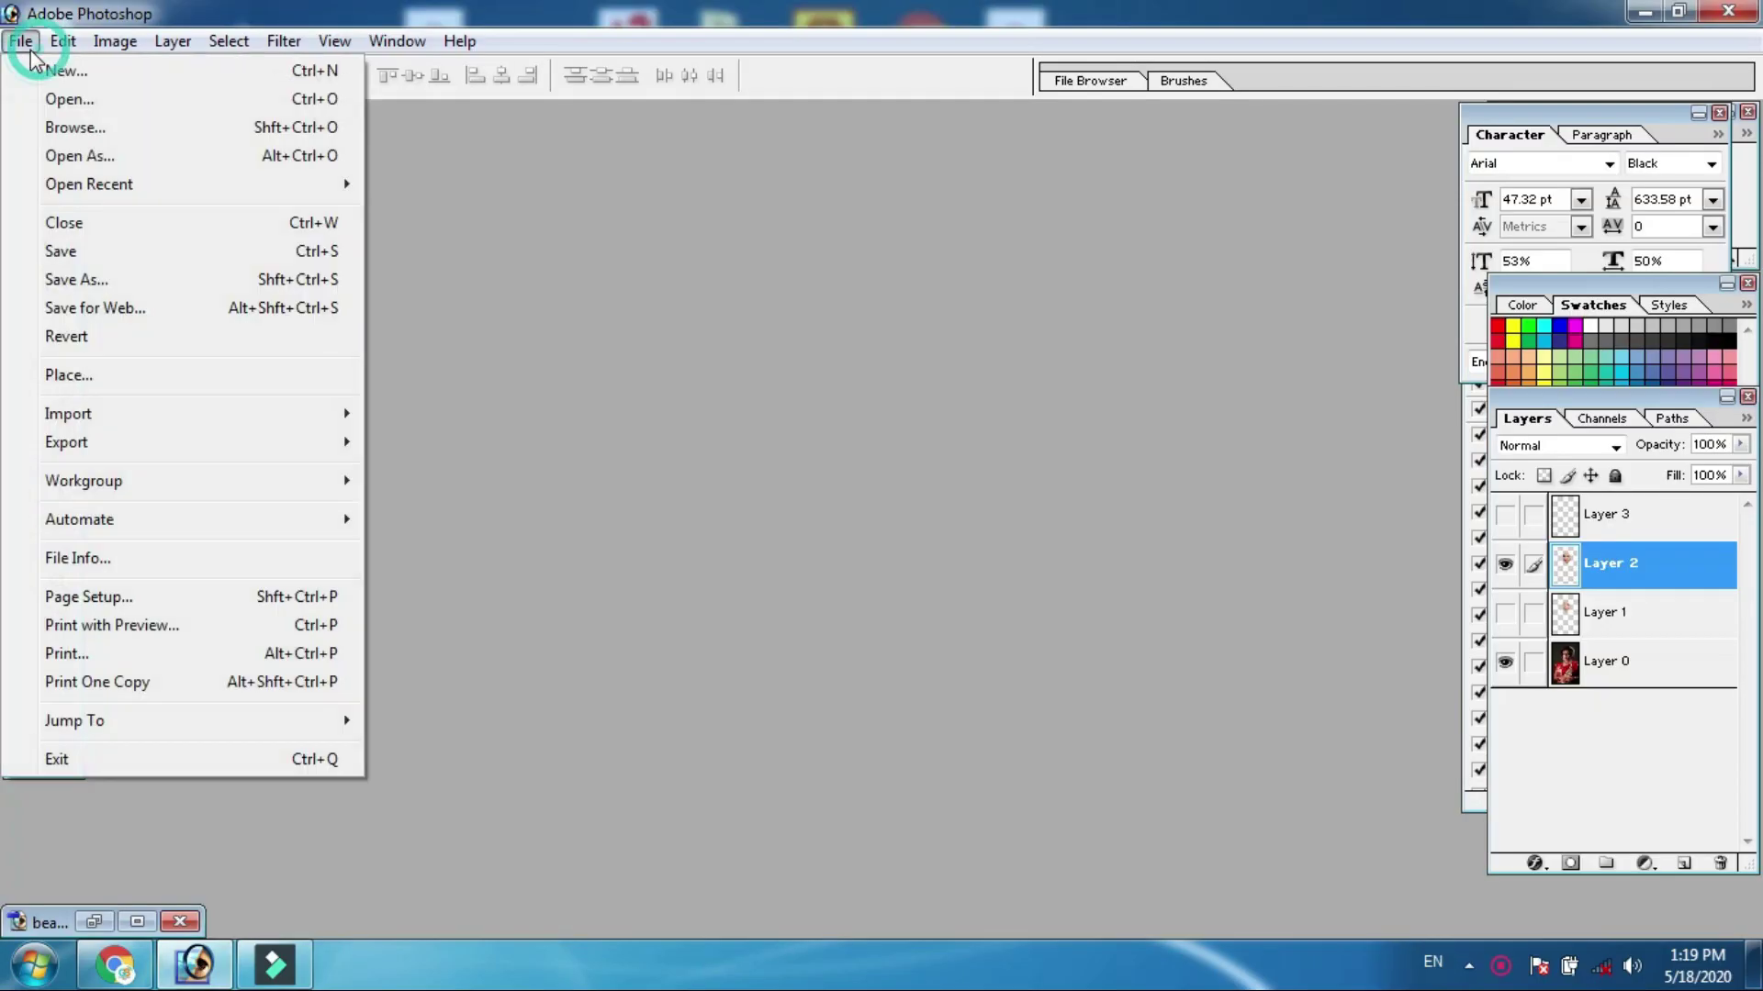
{"action": "left_click", "coordinate": [55, 96]}
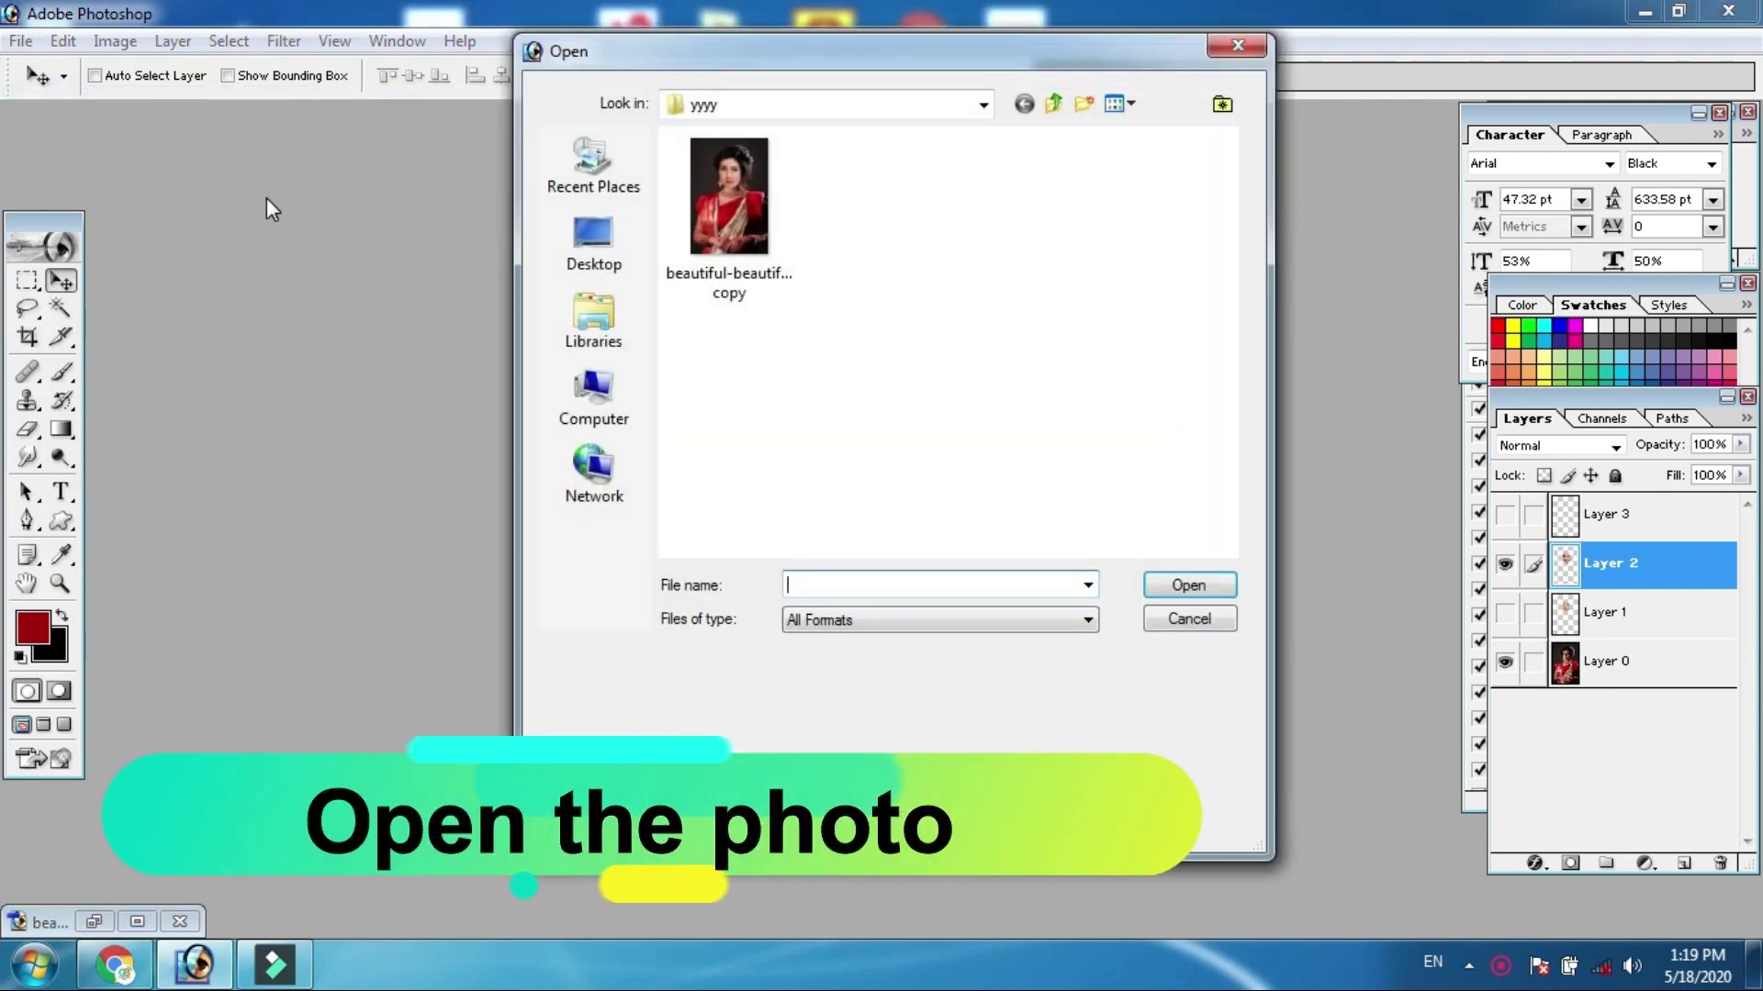
{"action": "left_click", "coordinate": [762, 213]}
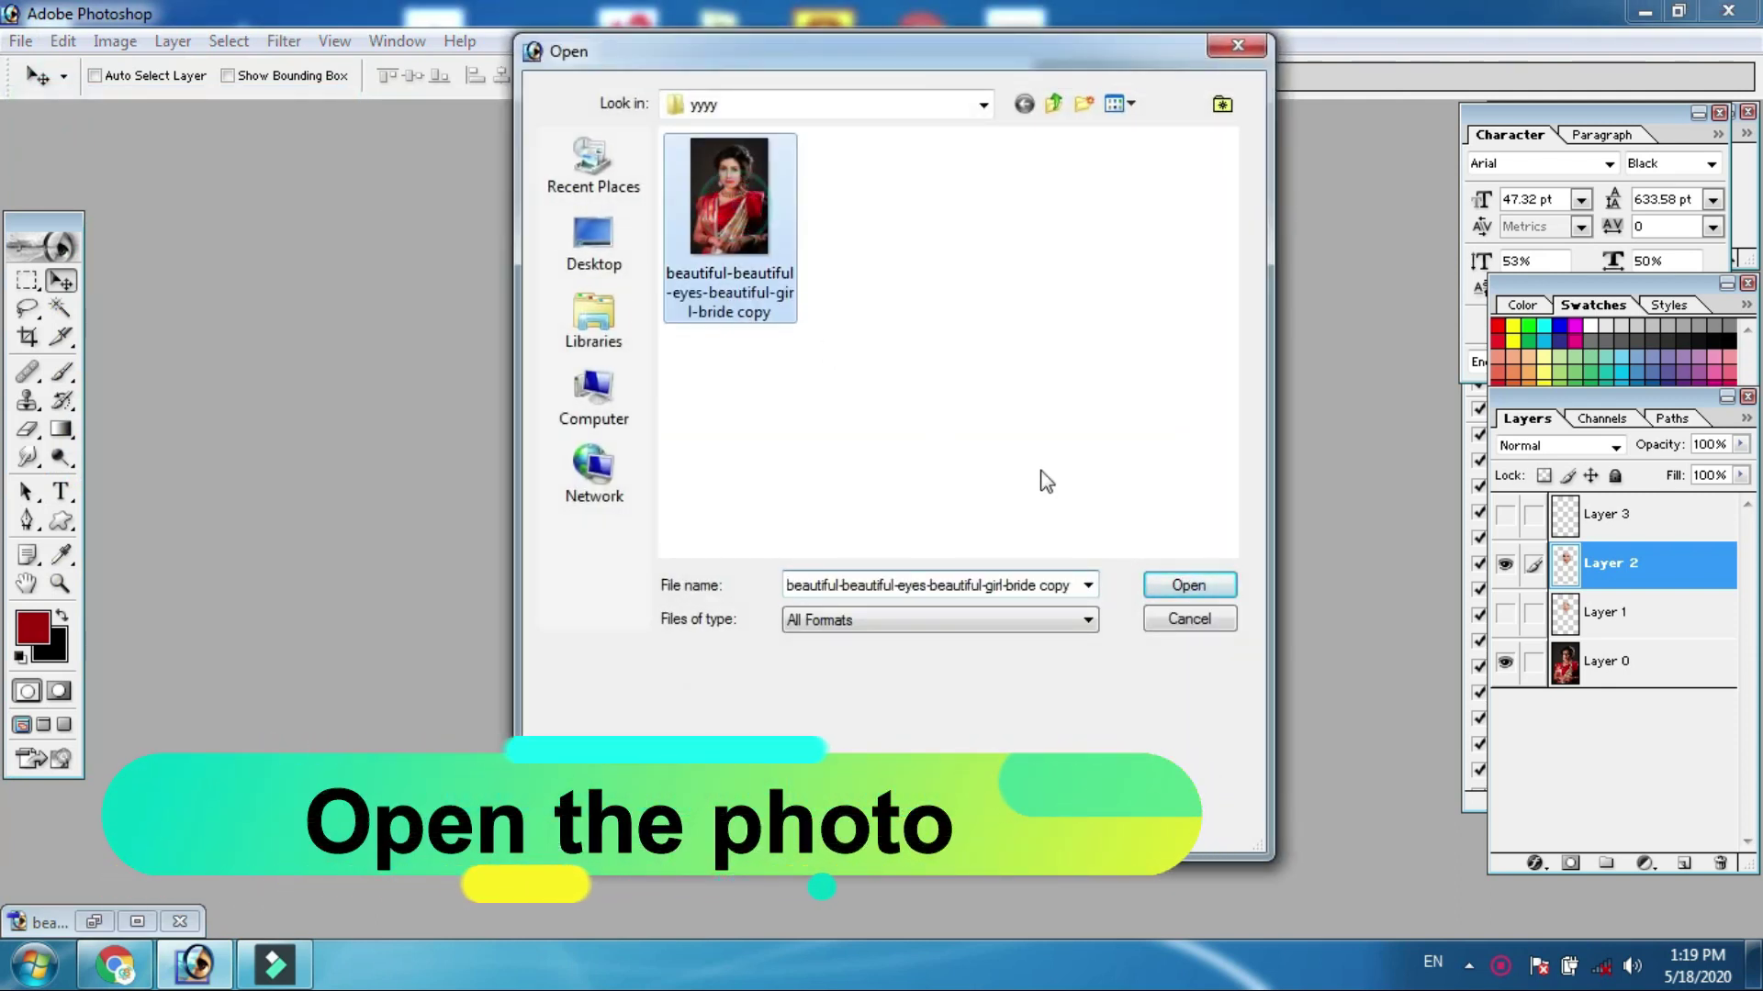
{"action": "left_click", "coordinate": [1187, 586]}
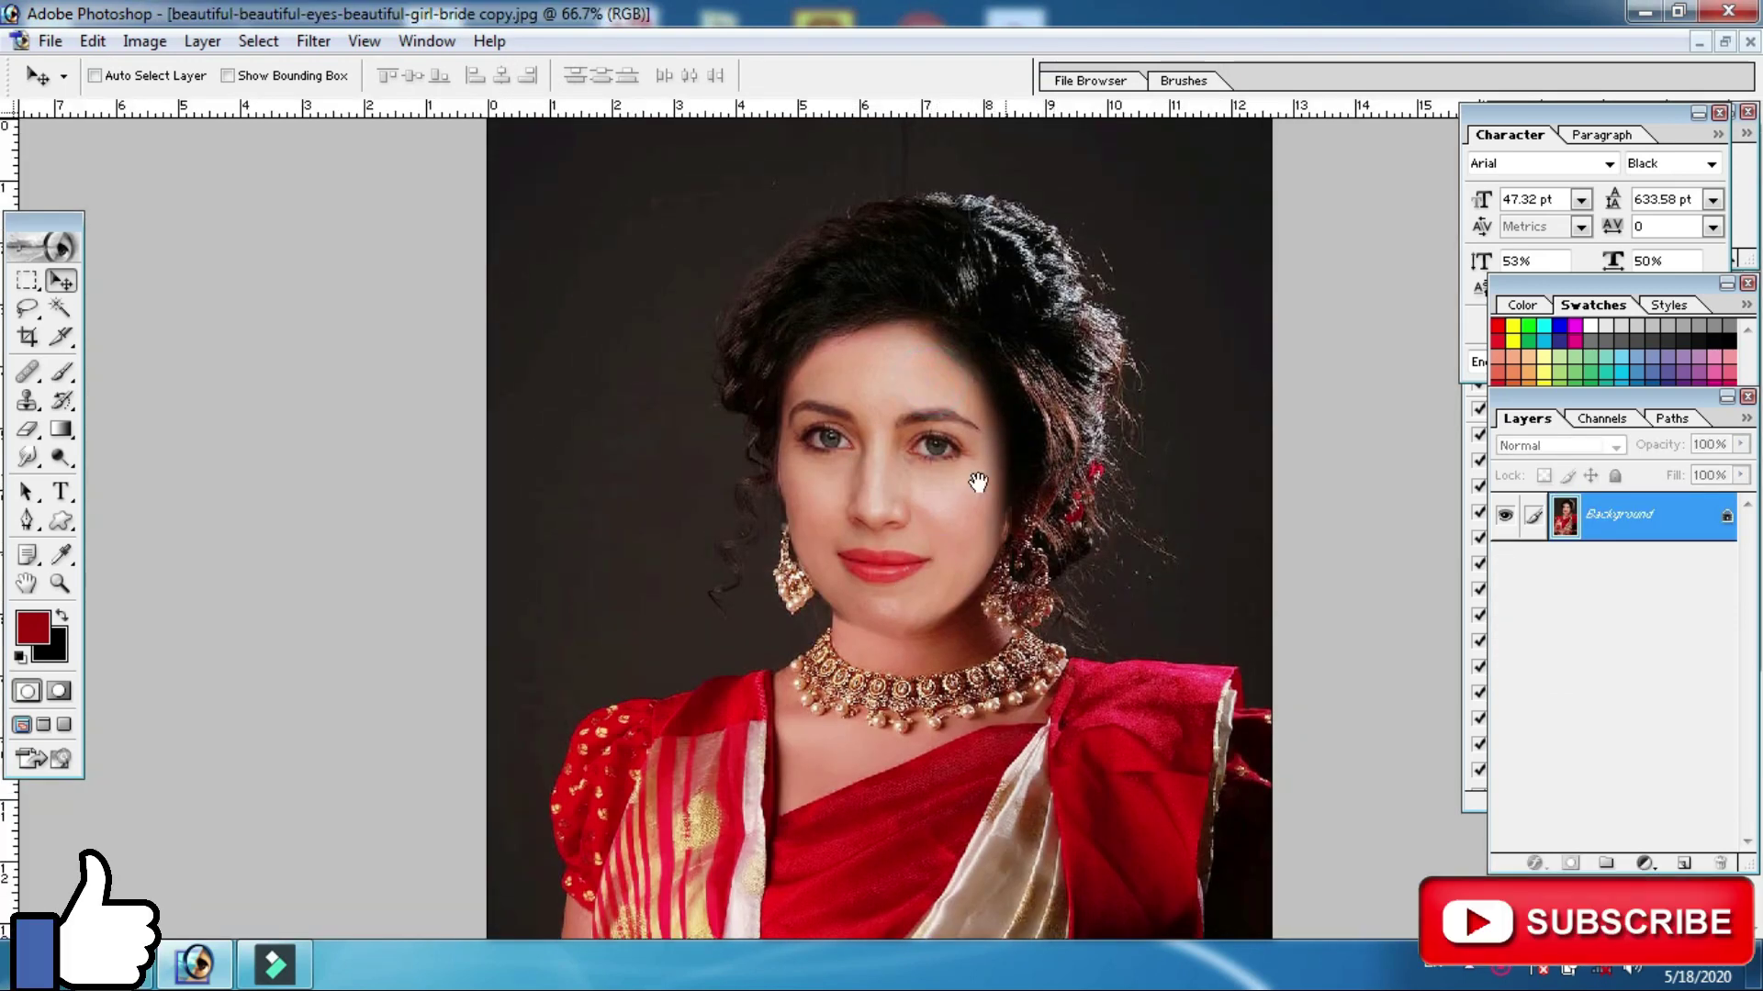
Zoom to 300% on the bride's face and pan across the eyes, nose, lips and forehead
{"action": "key", "text": "ctrl+plus"}
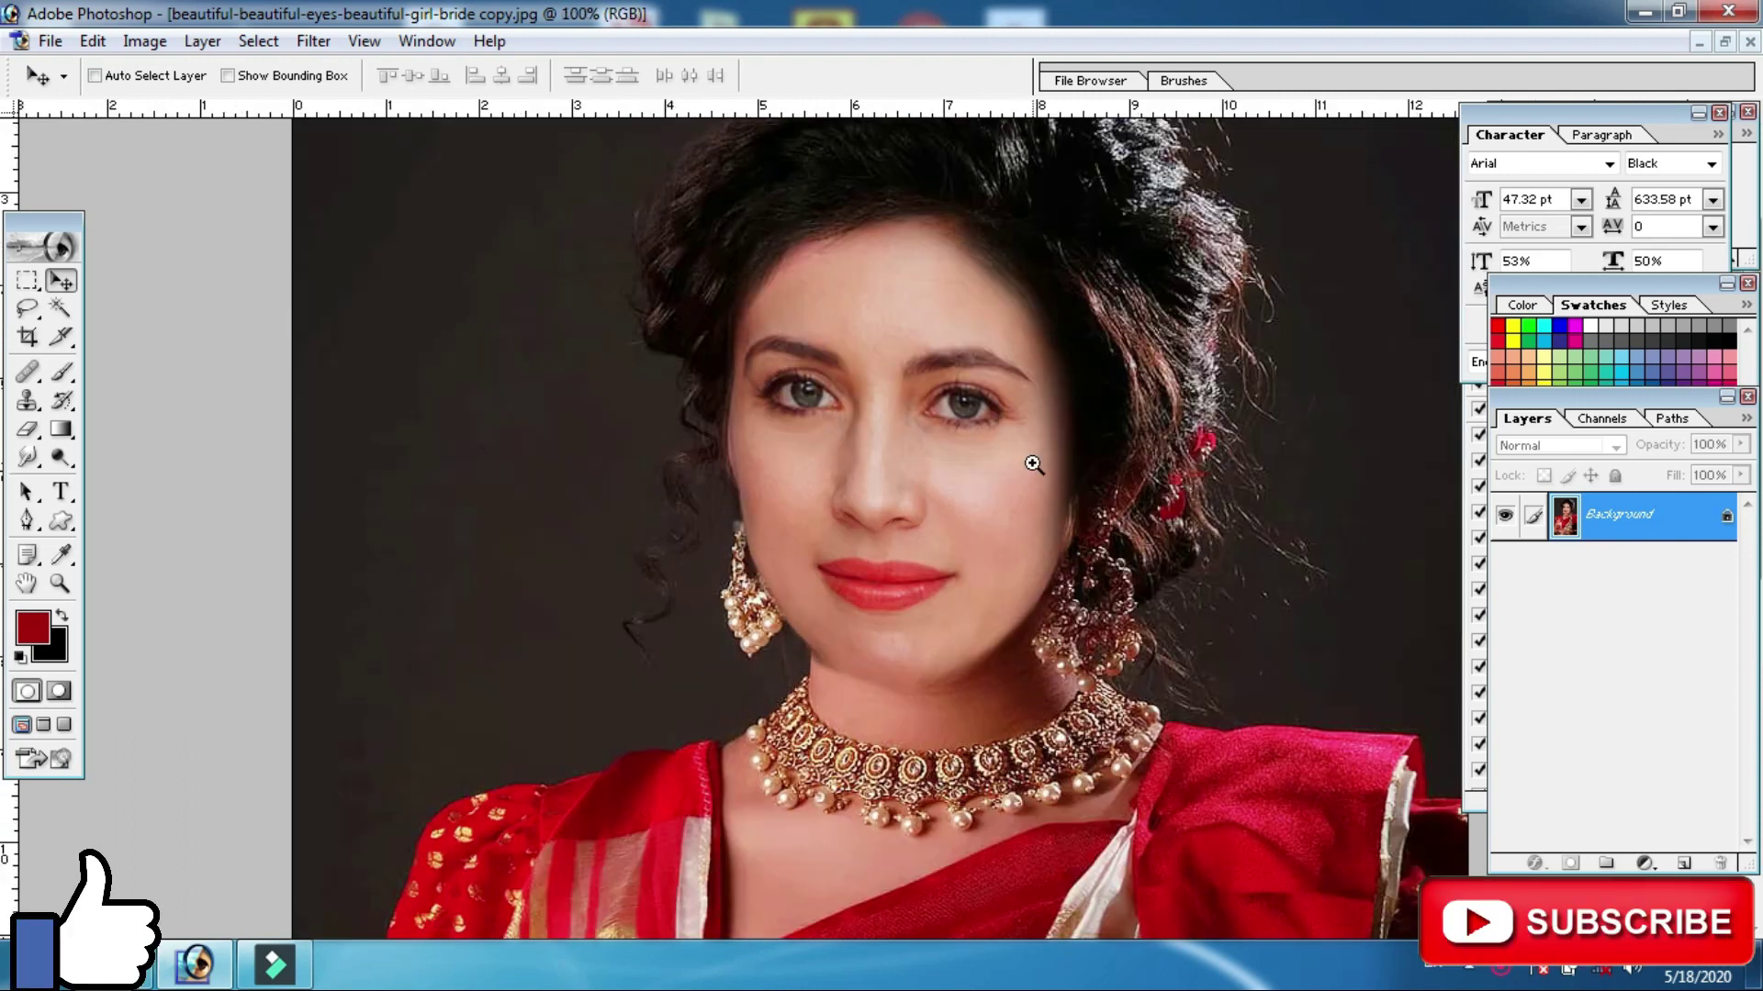
{"action": "scroll", "coordinate": [944, 522], "scroll_direction": "up", "scroll_amount": 1}
{"action": "key", "text": "ctrl+plus"}
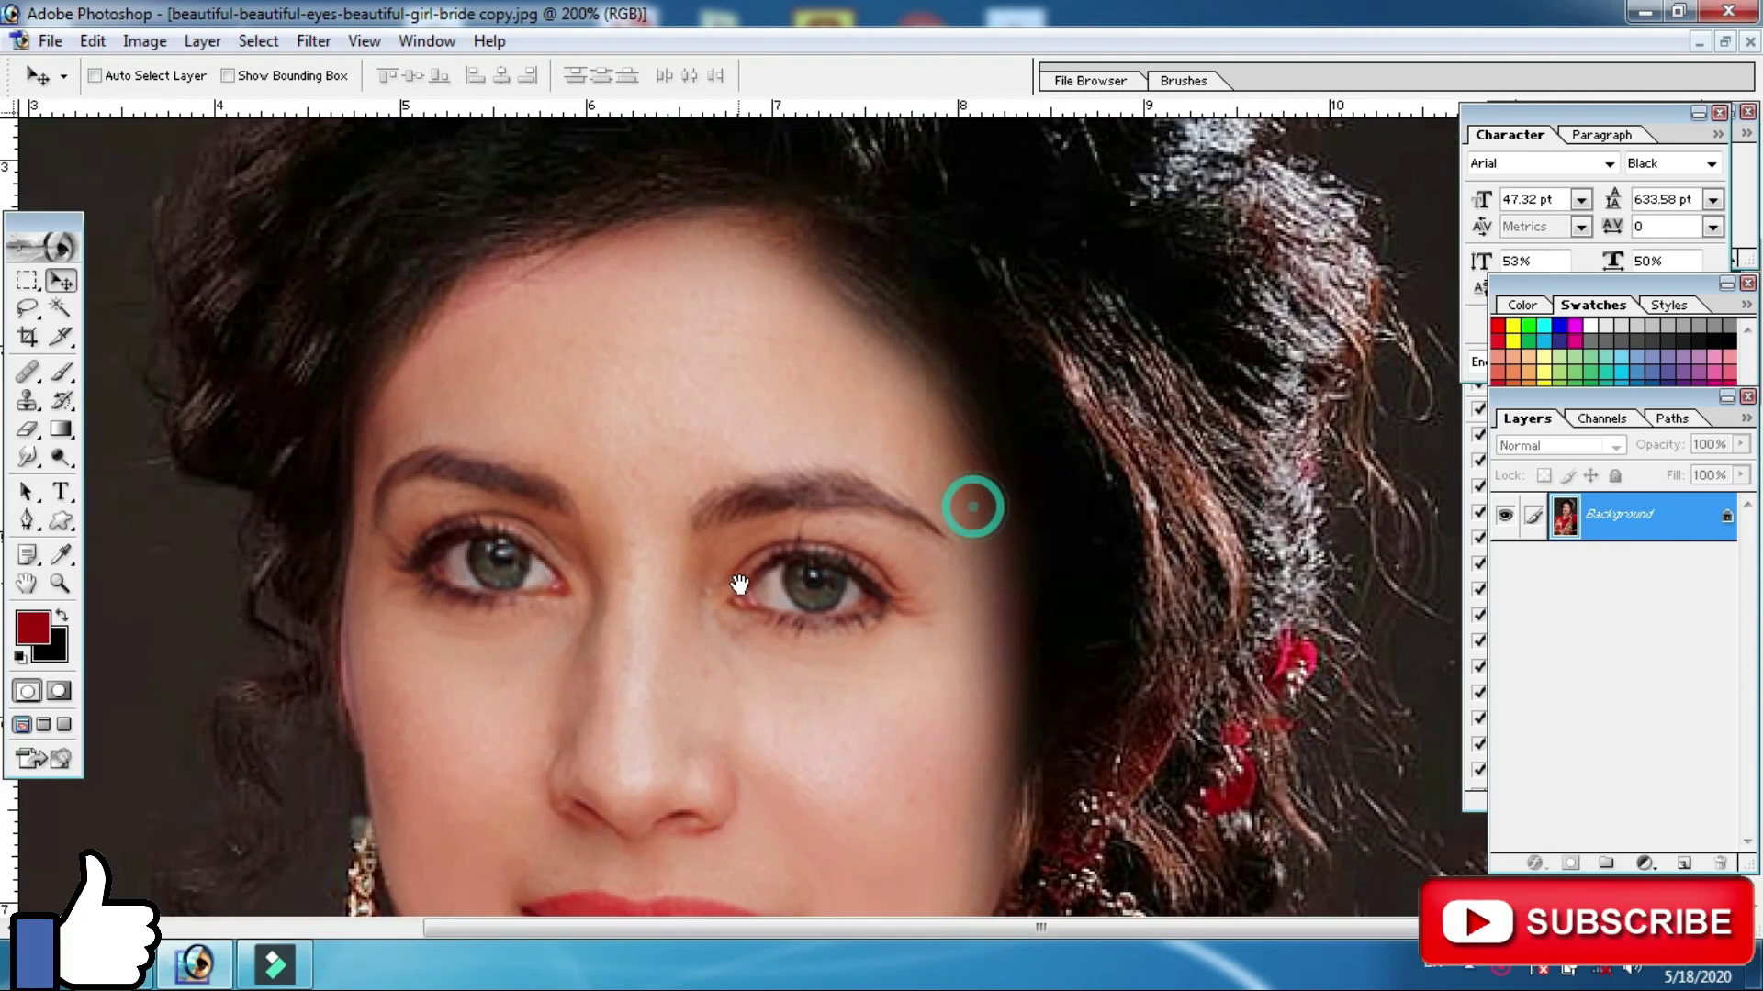
{"action": "mouse_move", "coordinate": [800, 523]}
{"action": "left_mouse_down"}
{"action": "mouse_move", "coordinate": [808, 547]}
{"action": "mouse_move", "coordinate": [866, 544]}
{"action": "left_mouse_up"}
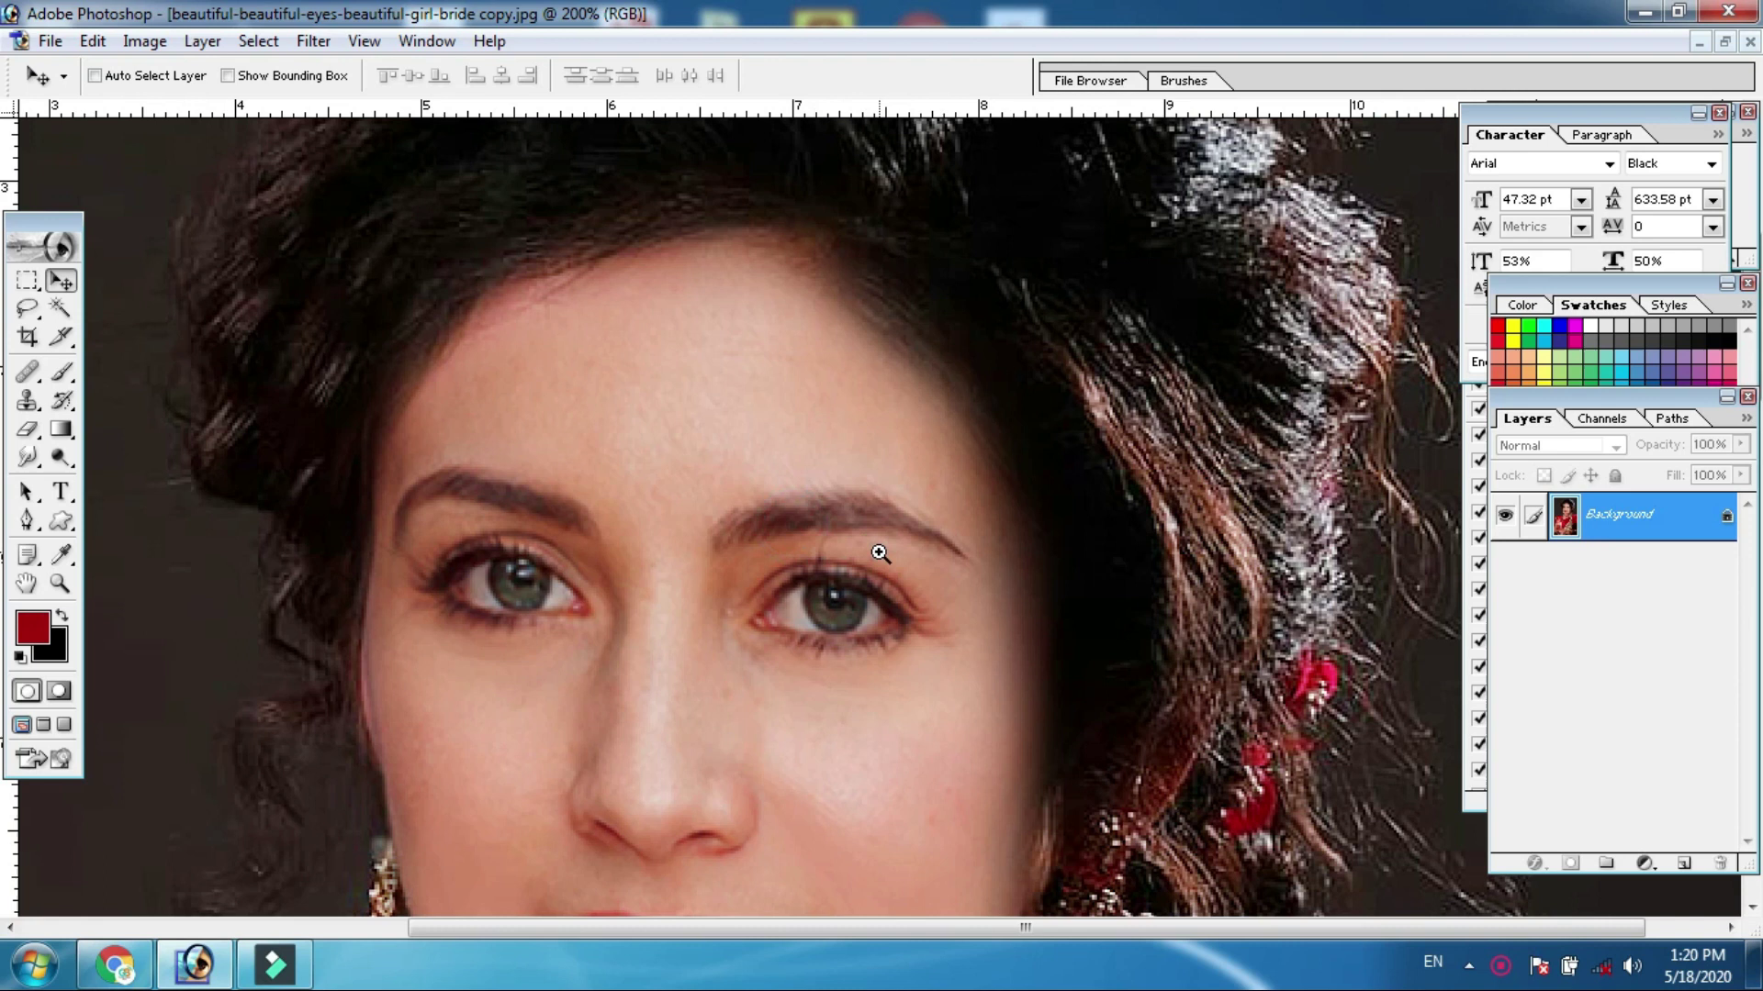
{"action": "key", "text": "ctrl+plus"}
{"action": "mouse_move", "coordinate": [832, 478]}
{"action": "left_mouse_down"}
{"action": "mouse_move", "coordinate": [853, 519]}
{"action": "mouse_move", "coordinate": [854, 469]}
{"action": "left_mouse_up"}
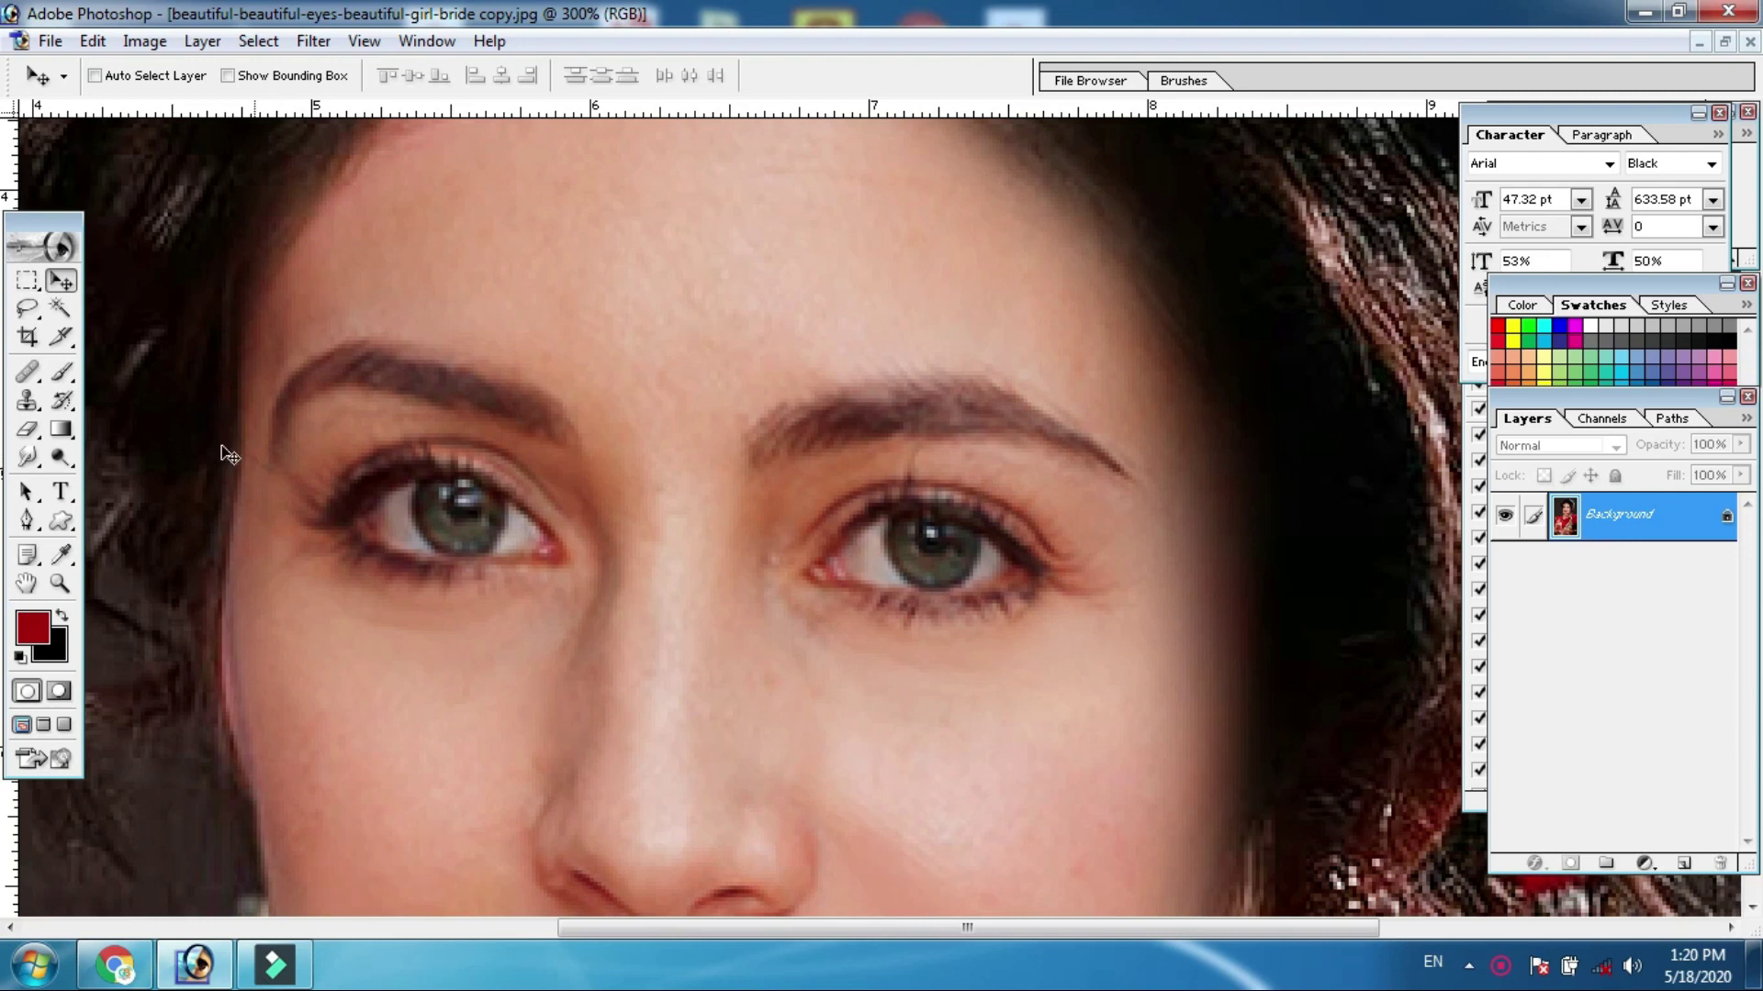
{"action": "left_click_drag", "start_coordinate": [519, 550], "coordinate": [561, 332]}
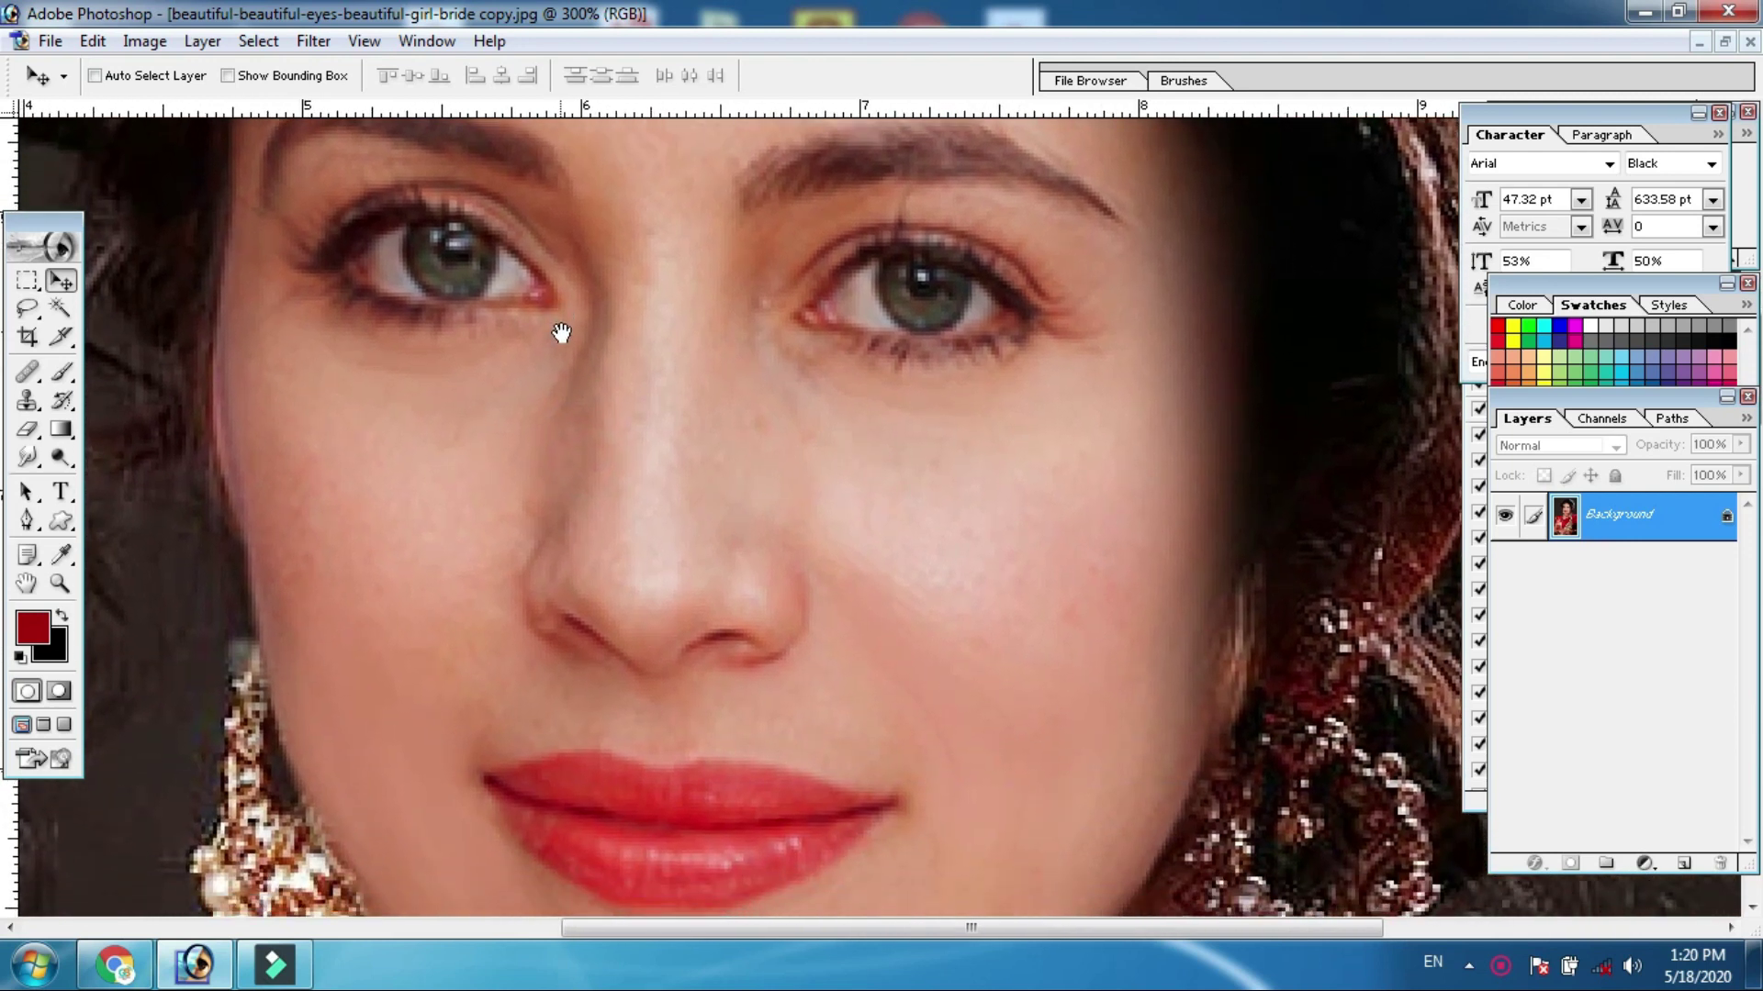
{"action": "left_click_drag", "start_coordinate": [561, 332], "coordinate": [467, 442]}
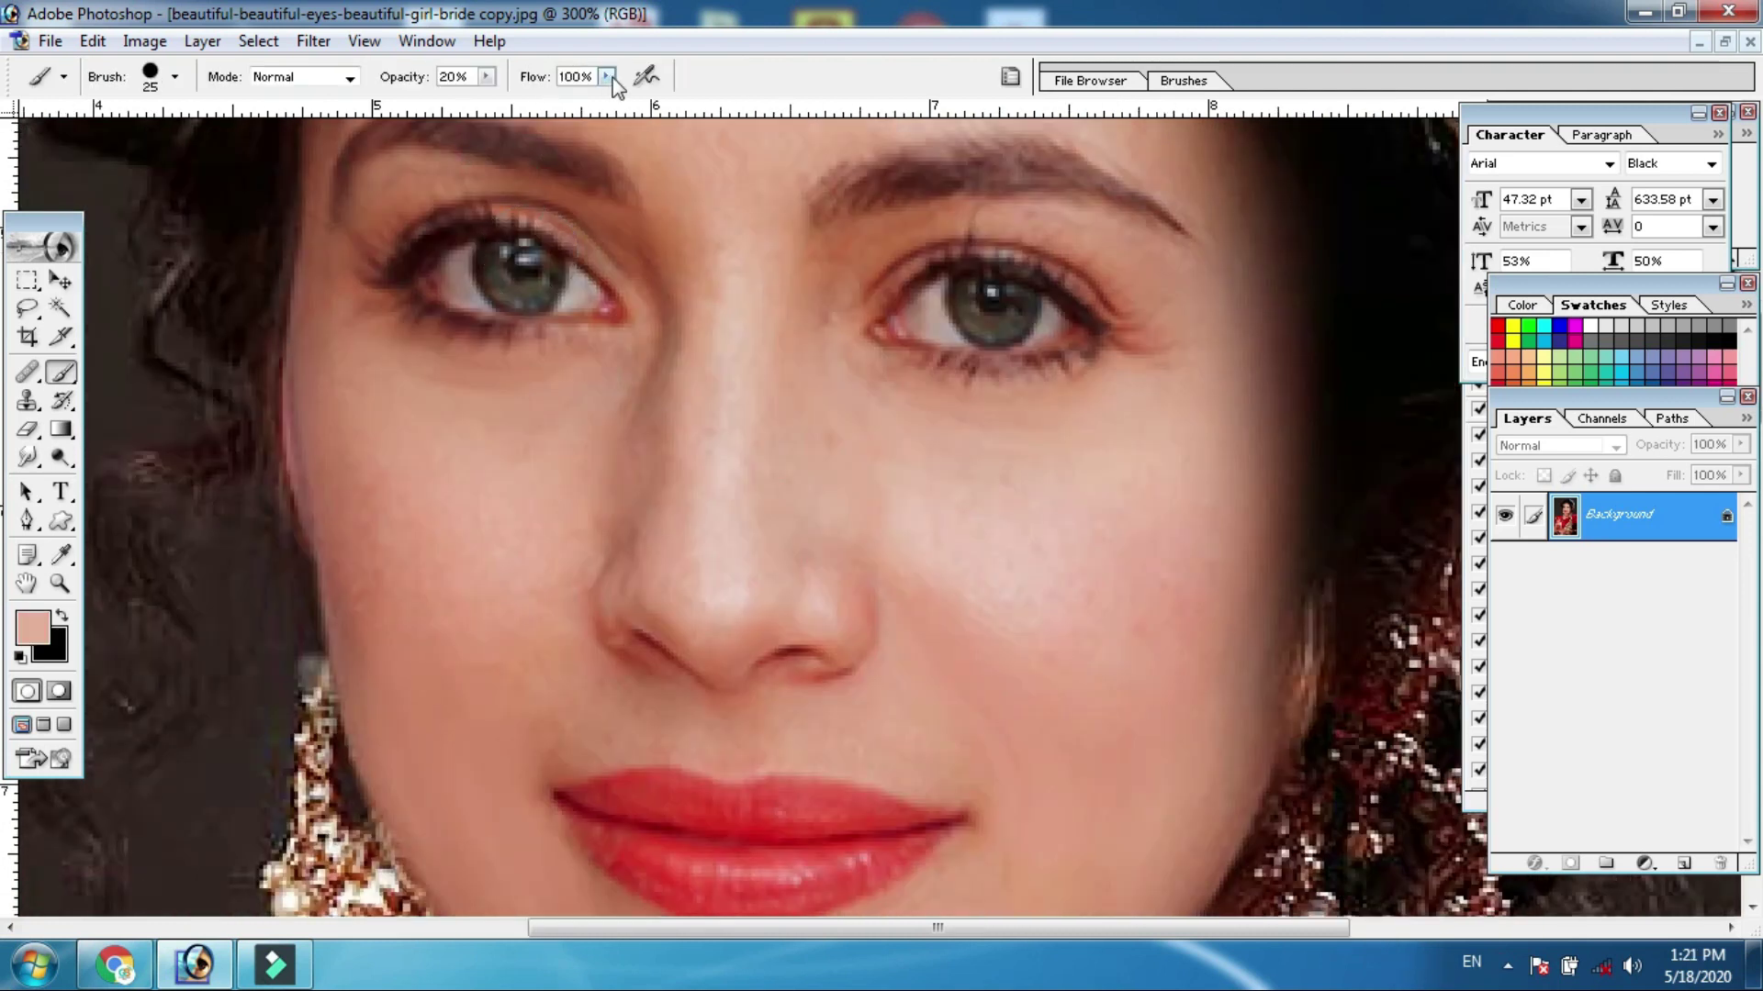
Set the brush to 49% flow with a 65 px soft tip, then shrink it to 50 px
{"action": "left_click_drag", "start_coordinate": [607, 76], "coordinate": [538, 114]}
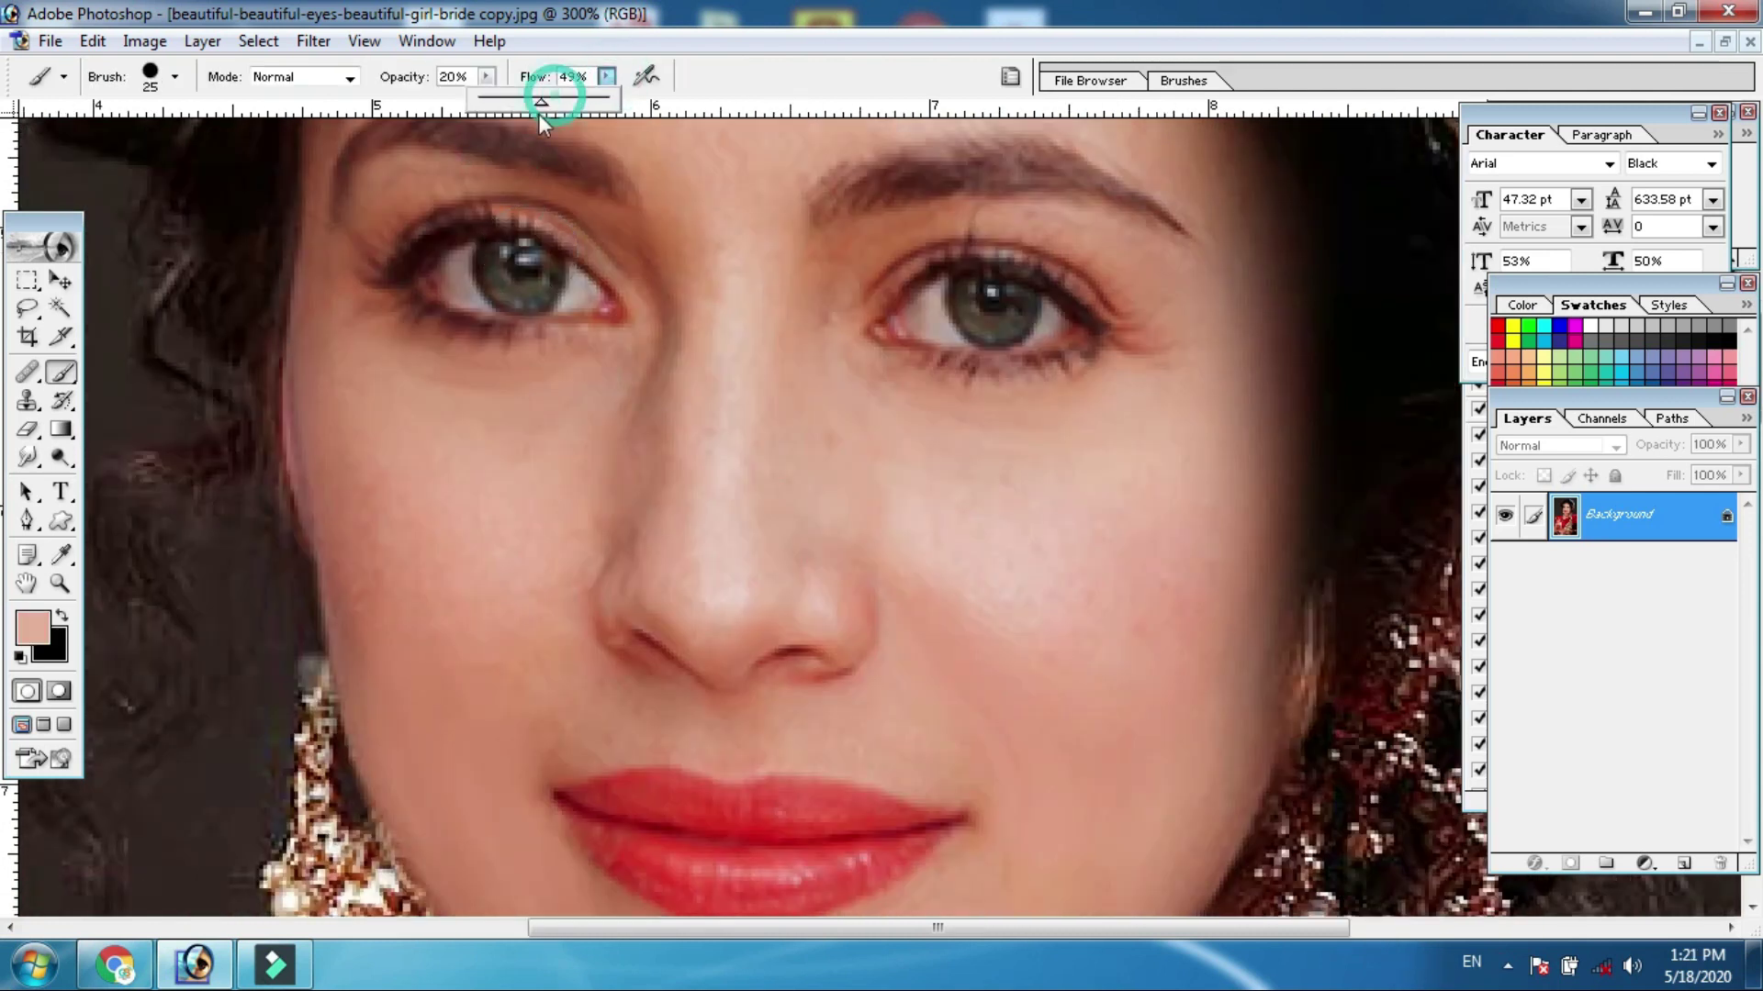
{"action": "left_click", "coordinate": [174, 76]}
{"action": "left_click_drag", "start_coordinate": [1230, 554], "coordinate": [1230, 597]}
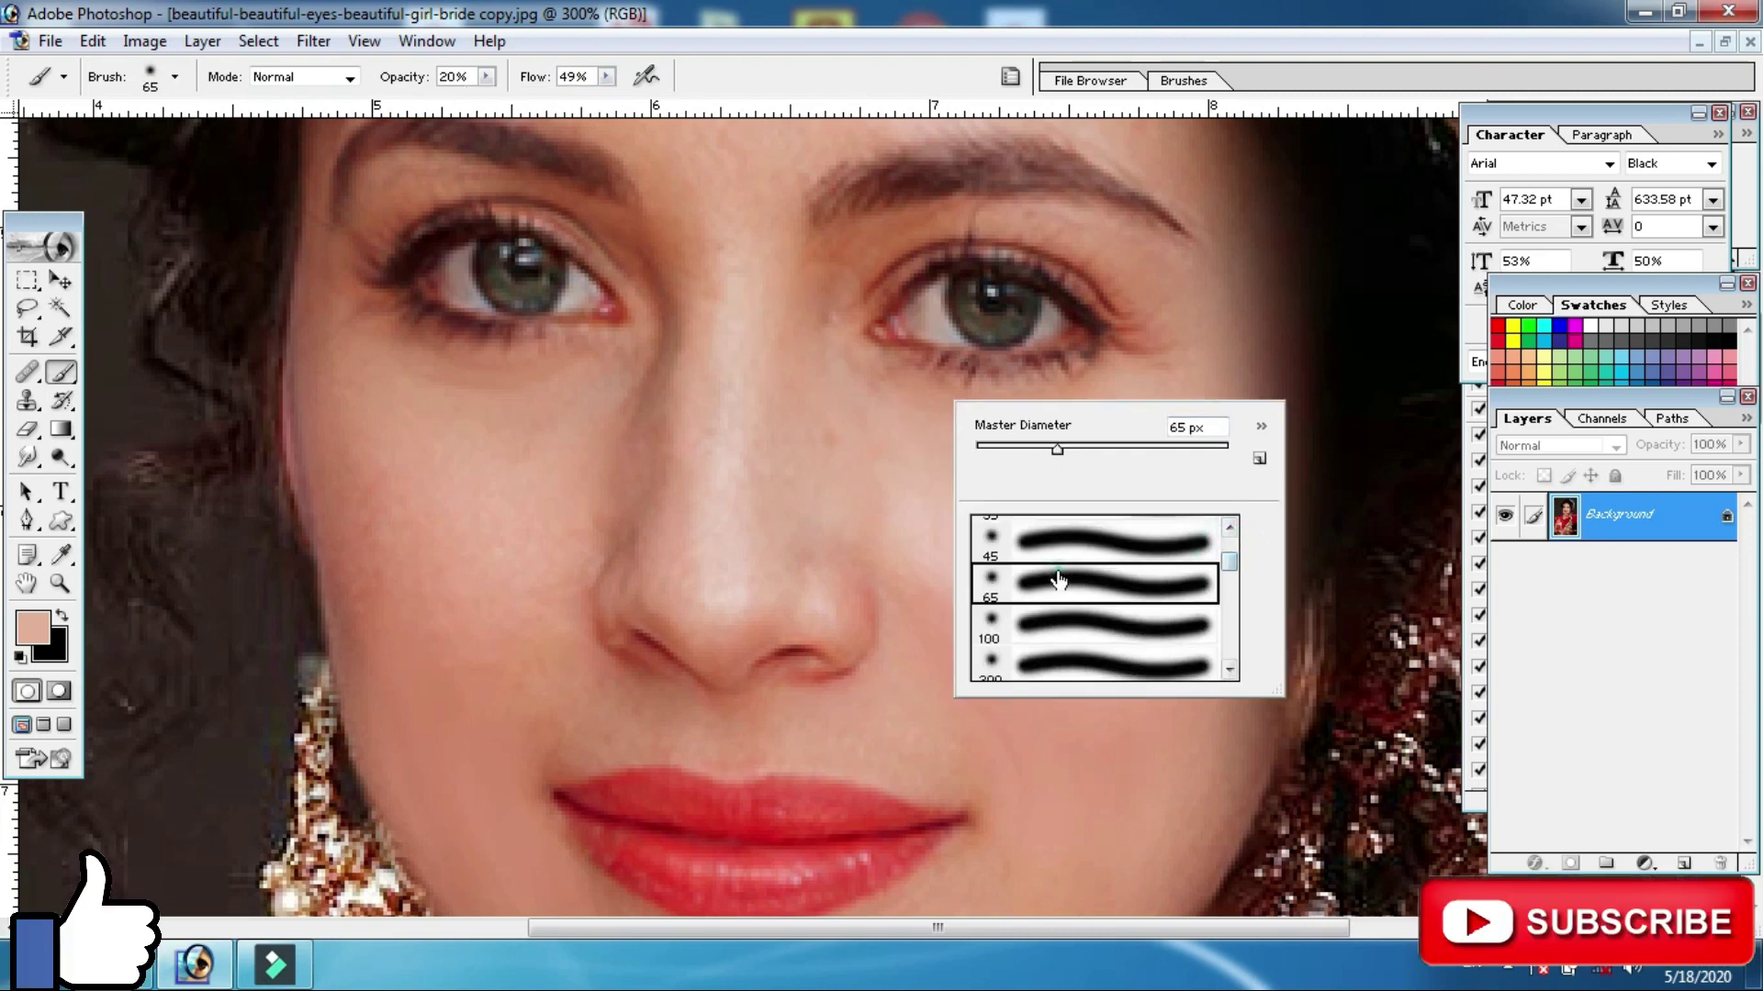
{"action": "double_click", "coordinate": [1055, 580]}
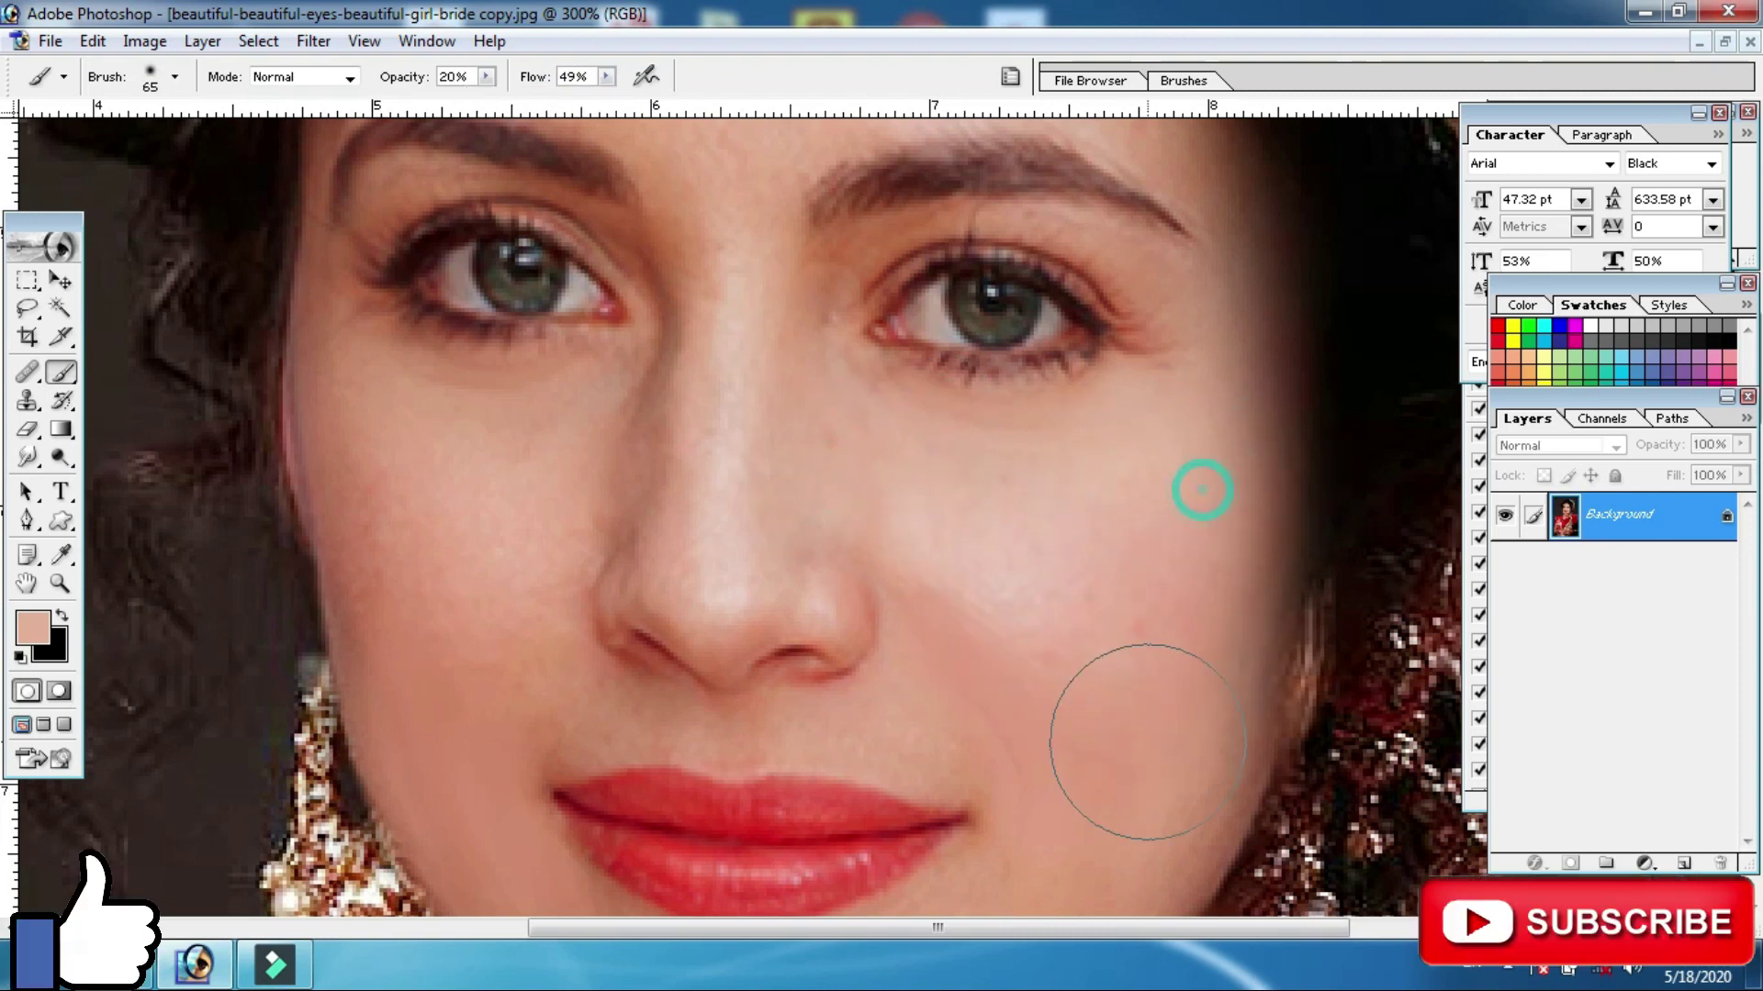
{"action": "key", "text": "bracketleft"}
{"action": "left_click", "coordinate": [413, 460]}
{"action": "key", "text": "bracketleft"}
{"action": "key", "text": "bracketleft"}
{"action": "key", "text": "bracketleft"}
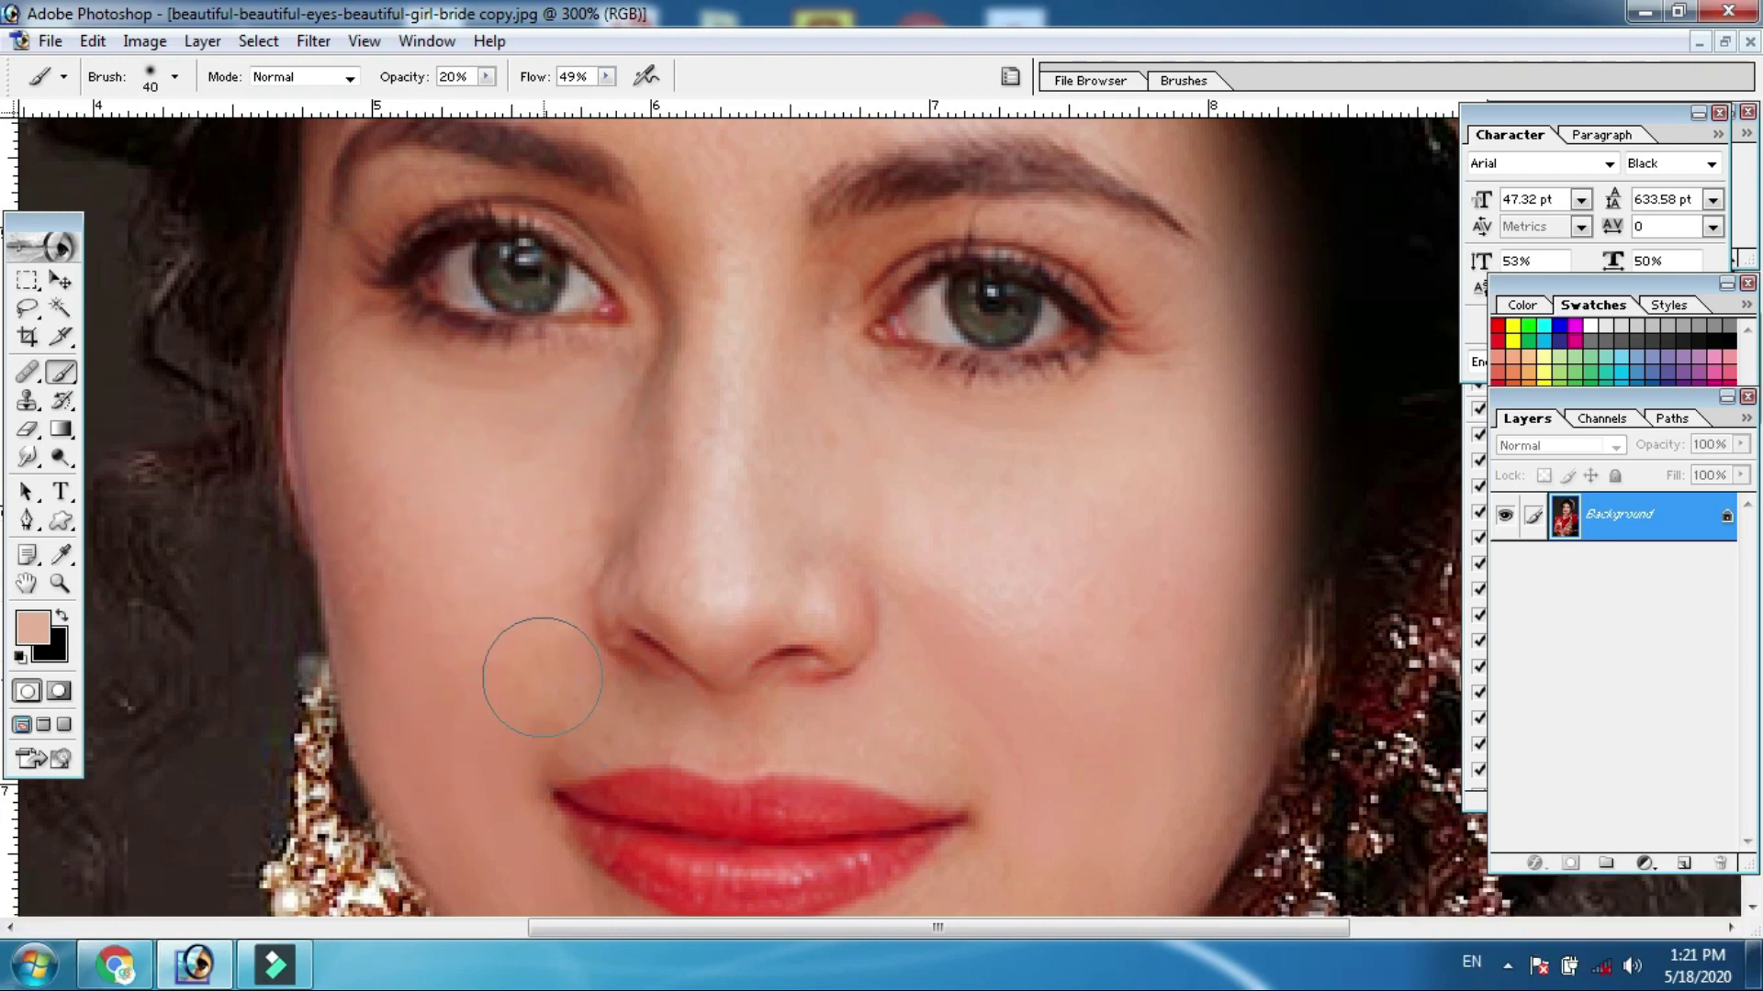
Paint soft skin-tone strokes over the lips, chin, eyes and forehead at 20% opacity
{"action": "left_click_drag", "start_coordinate": [1052, 789], "coordinate": [1001, 586]}
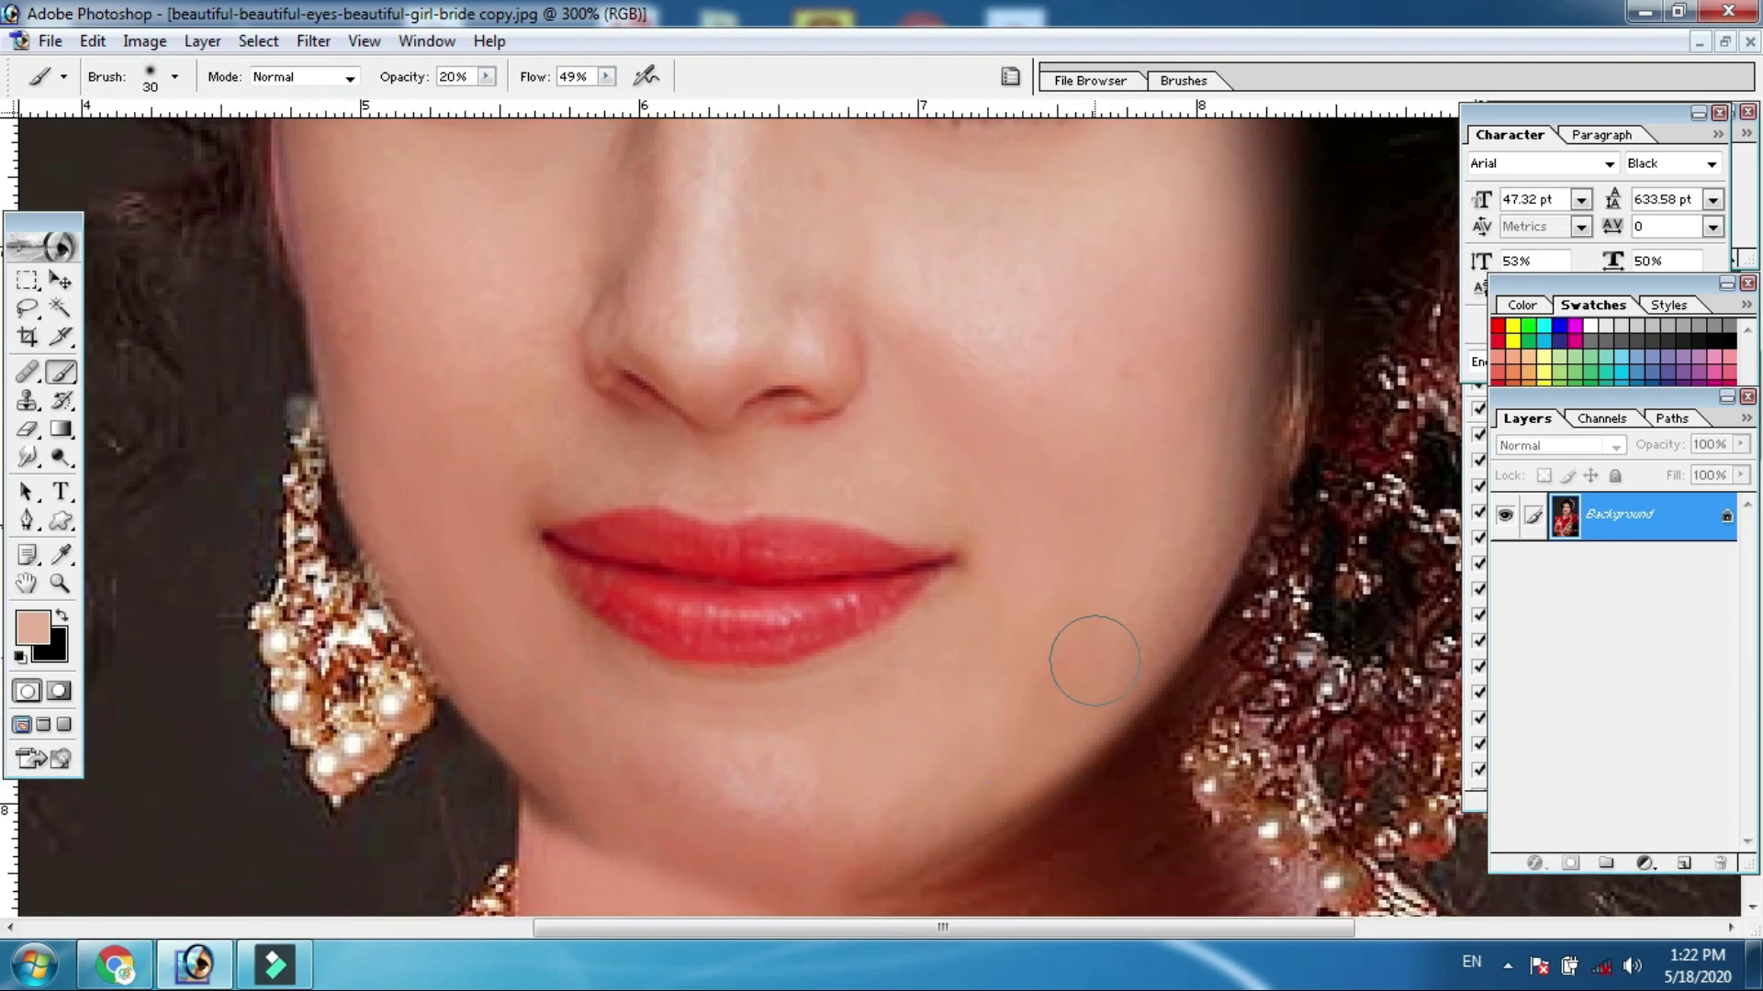
{"action": "left_click_drag", "start_coordinate": [990, 525], "coordinate": [674, 363]}
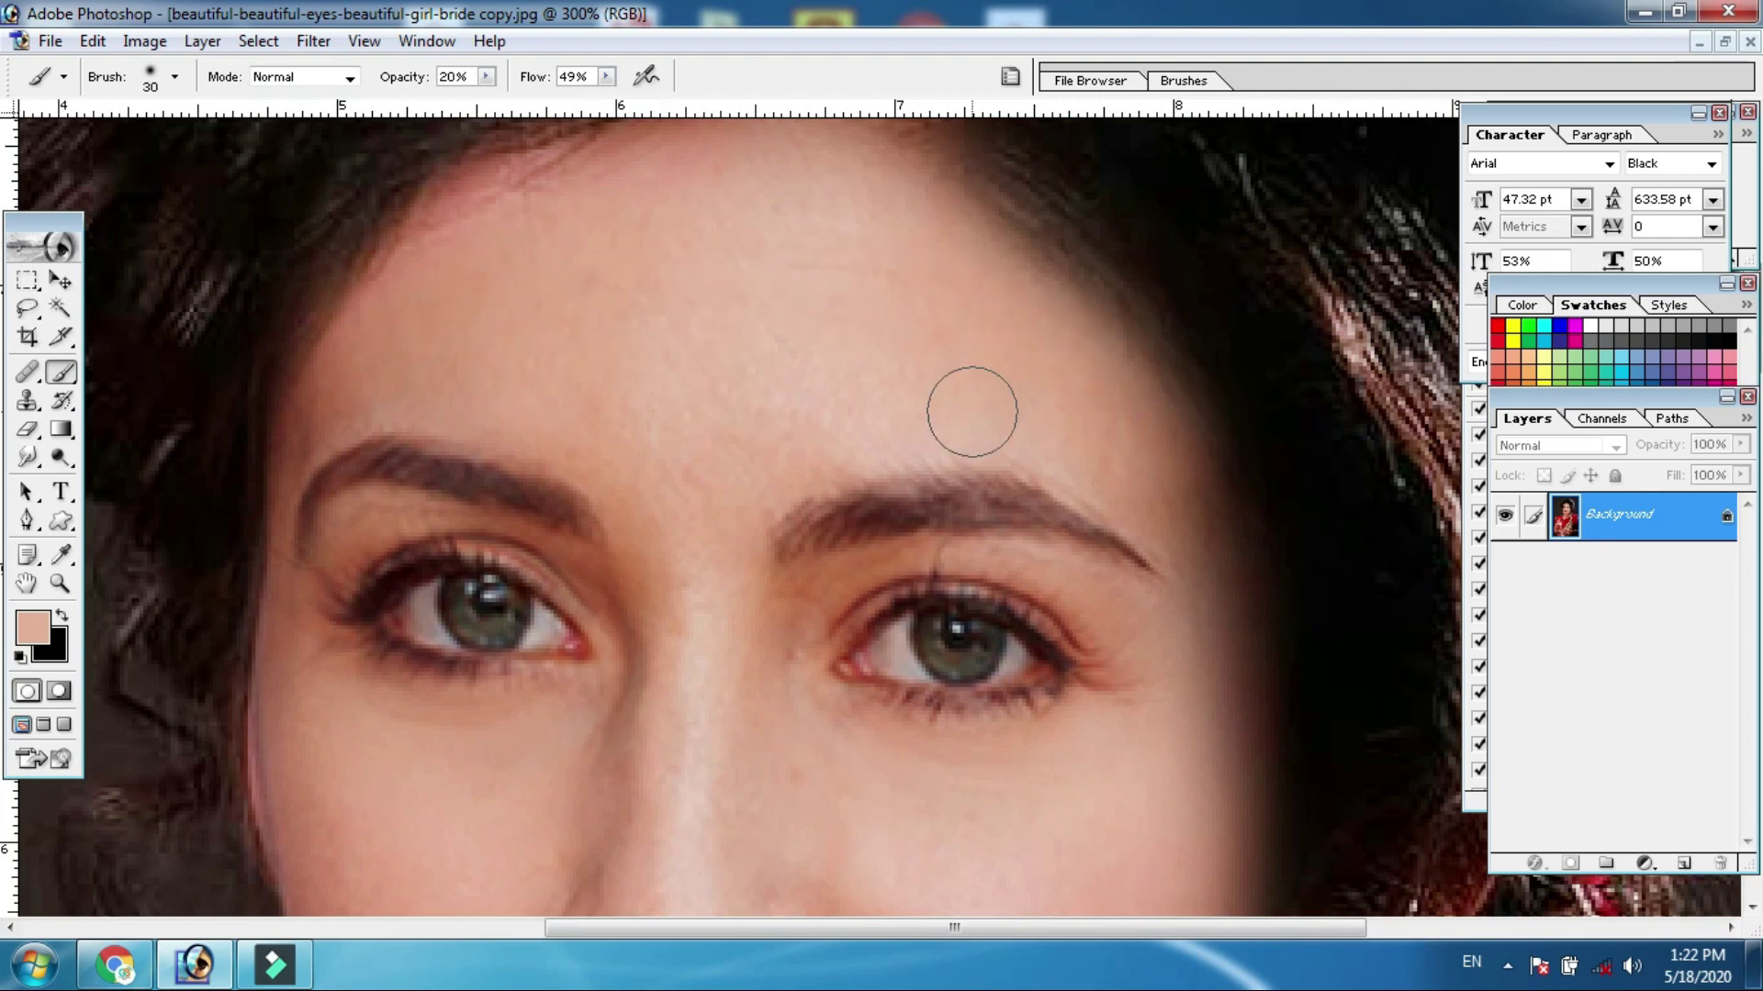
{"action": "key", "text": "ctrl+minus"}
{"action": "key", "text": "ctrl+minus"}
{"action": "key", "text": "ctrl+plus"}
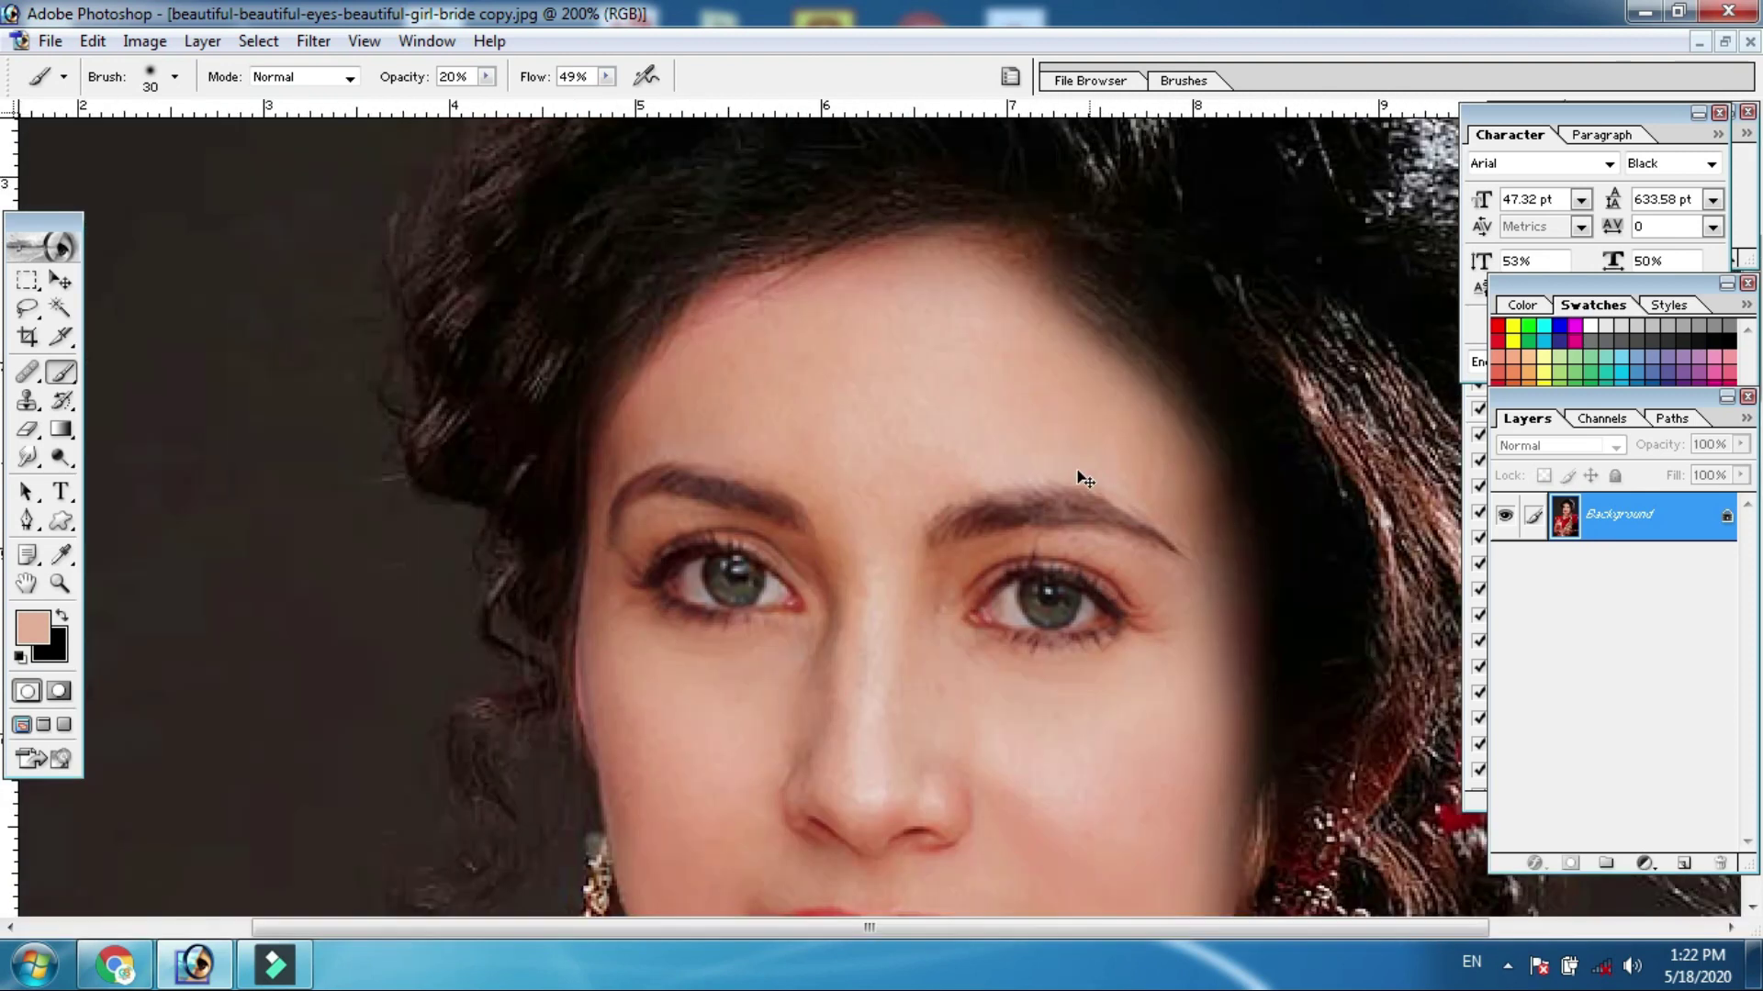
{"action": "left_click_drag", "start_coordinate": [831, 385], "coordinate": [810, 503]}
{"action": "key", "text": "ctrl+plus"}
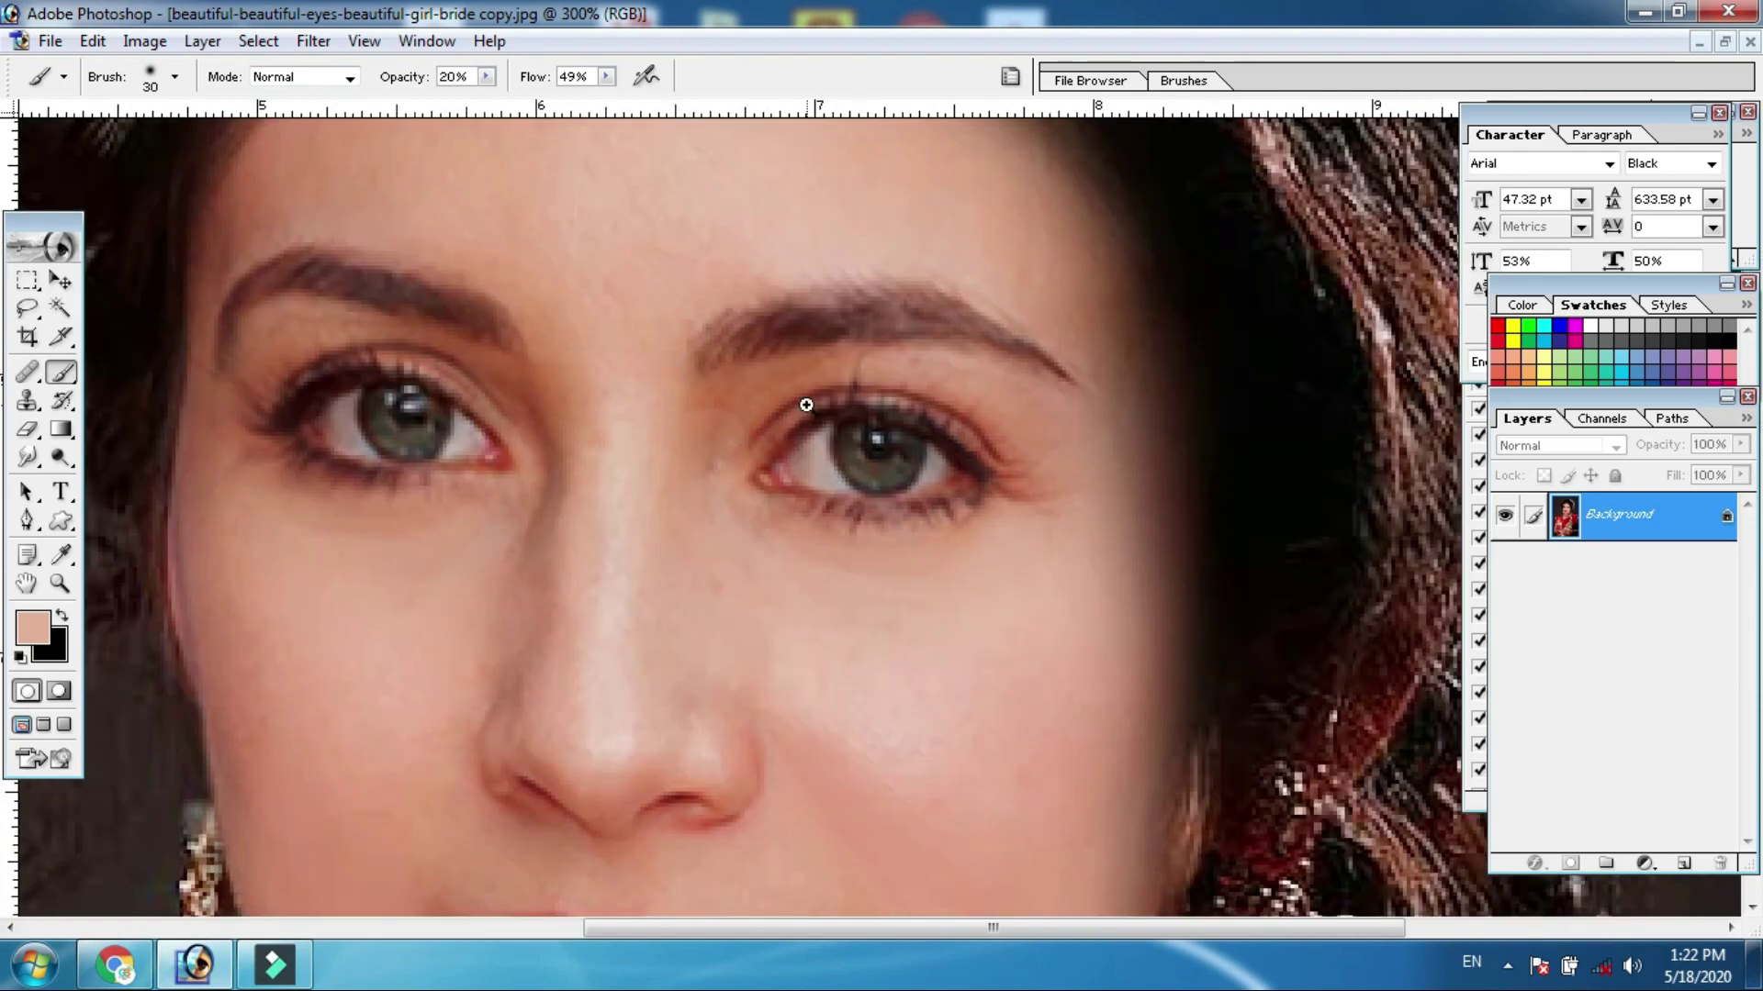
{"action": "key", "text": "ctrl+plus"}
{"action": "left_click_drag", "start_coordinate": [65, 464], "coordinate": [138, 456]}
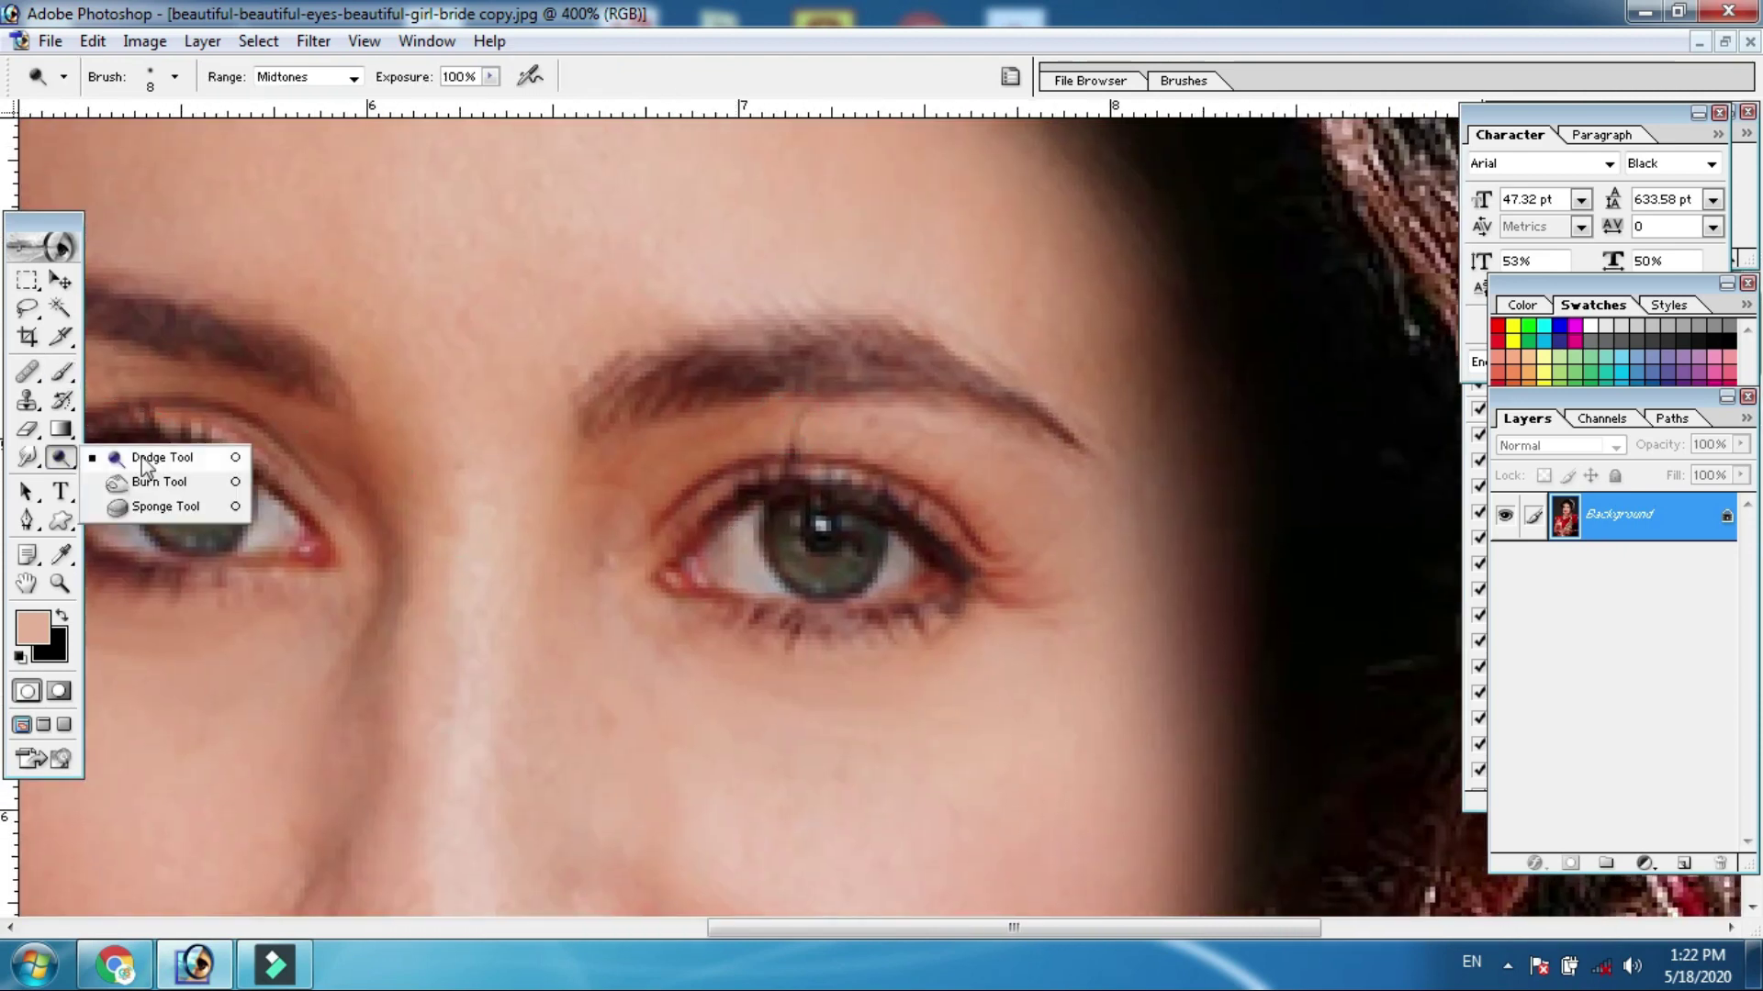
Set the Dodge tool to Midtones at 47% exposure with a 6 px brush
{"action": "left_click", "coordinate": [353, 78]}
{"action": "left_click", "coordinate": [280, 111]}
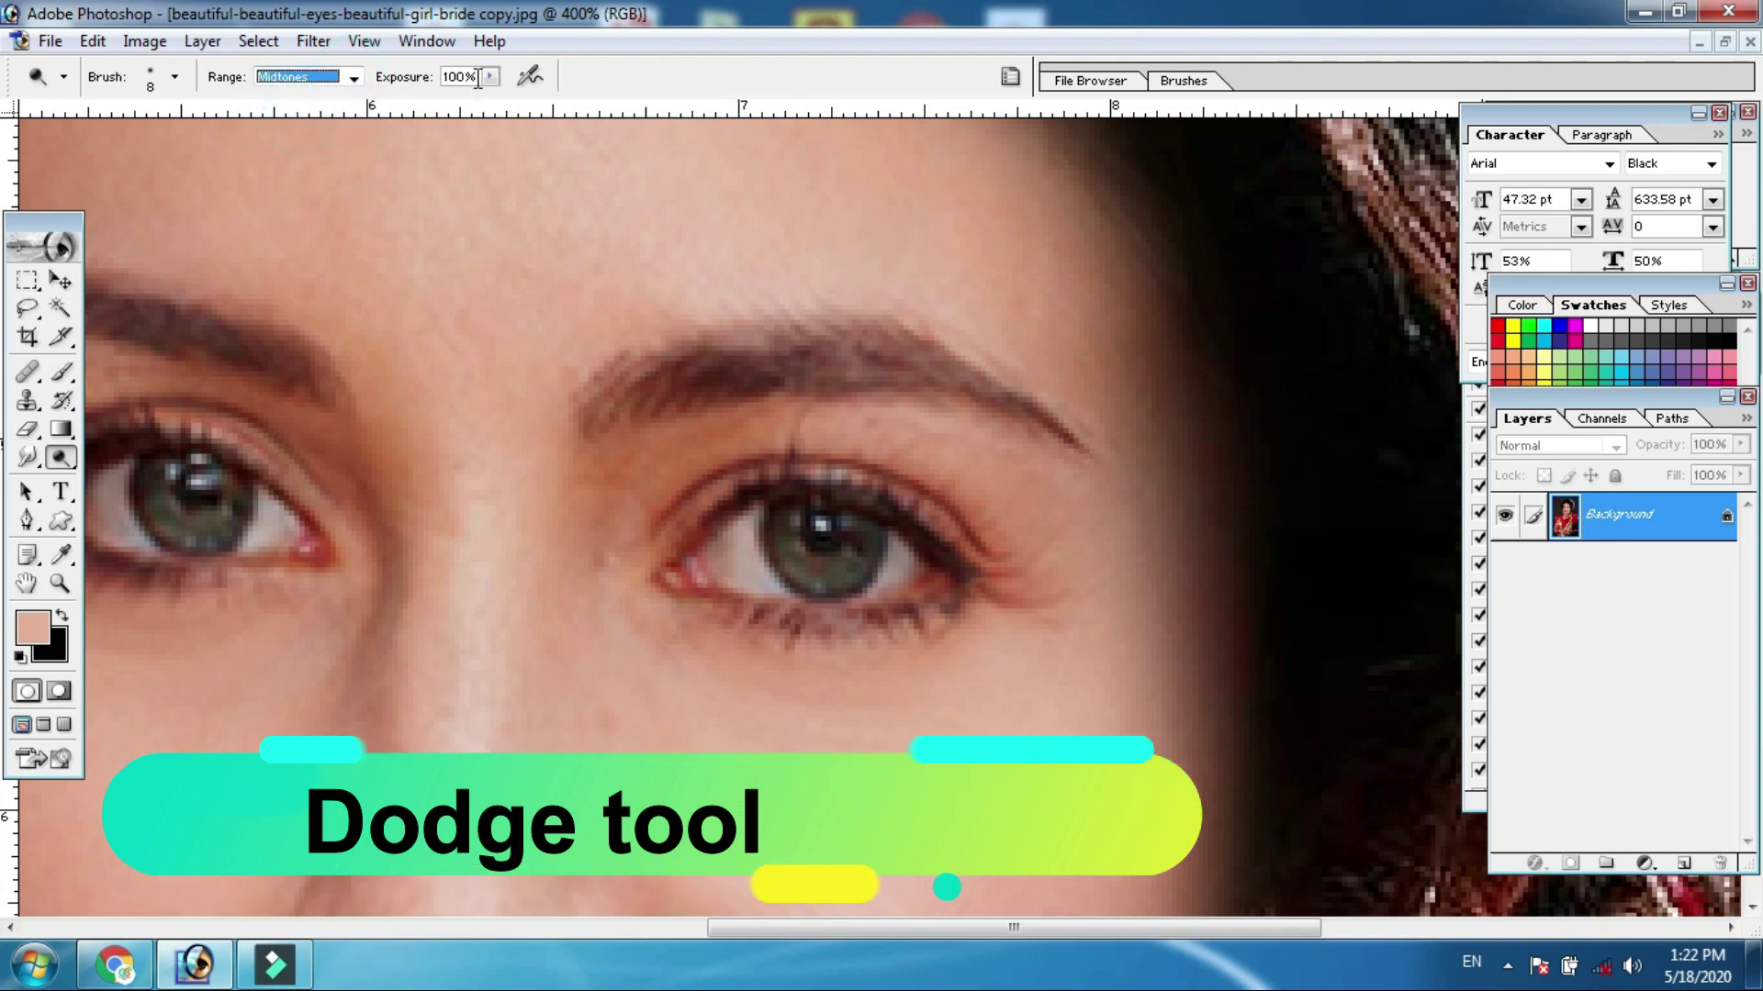
{"action": "left_click", "coordinate": [491, 76]}
{"action": "left_click_drag", "start_coordinate": [500, 102], "coordinate": [423, 102]}
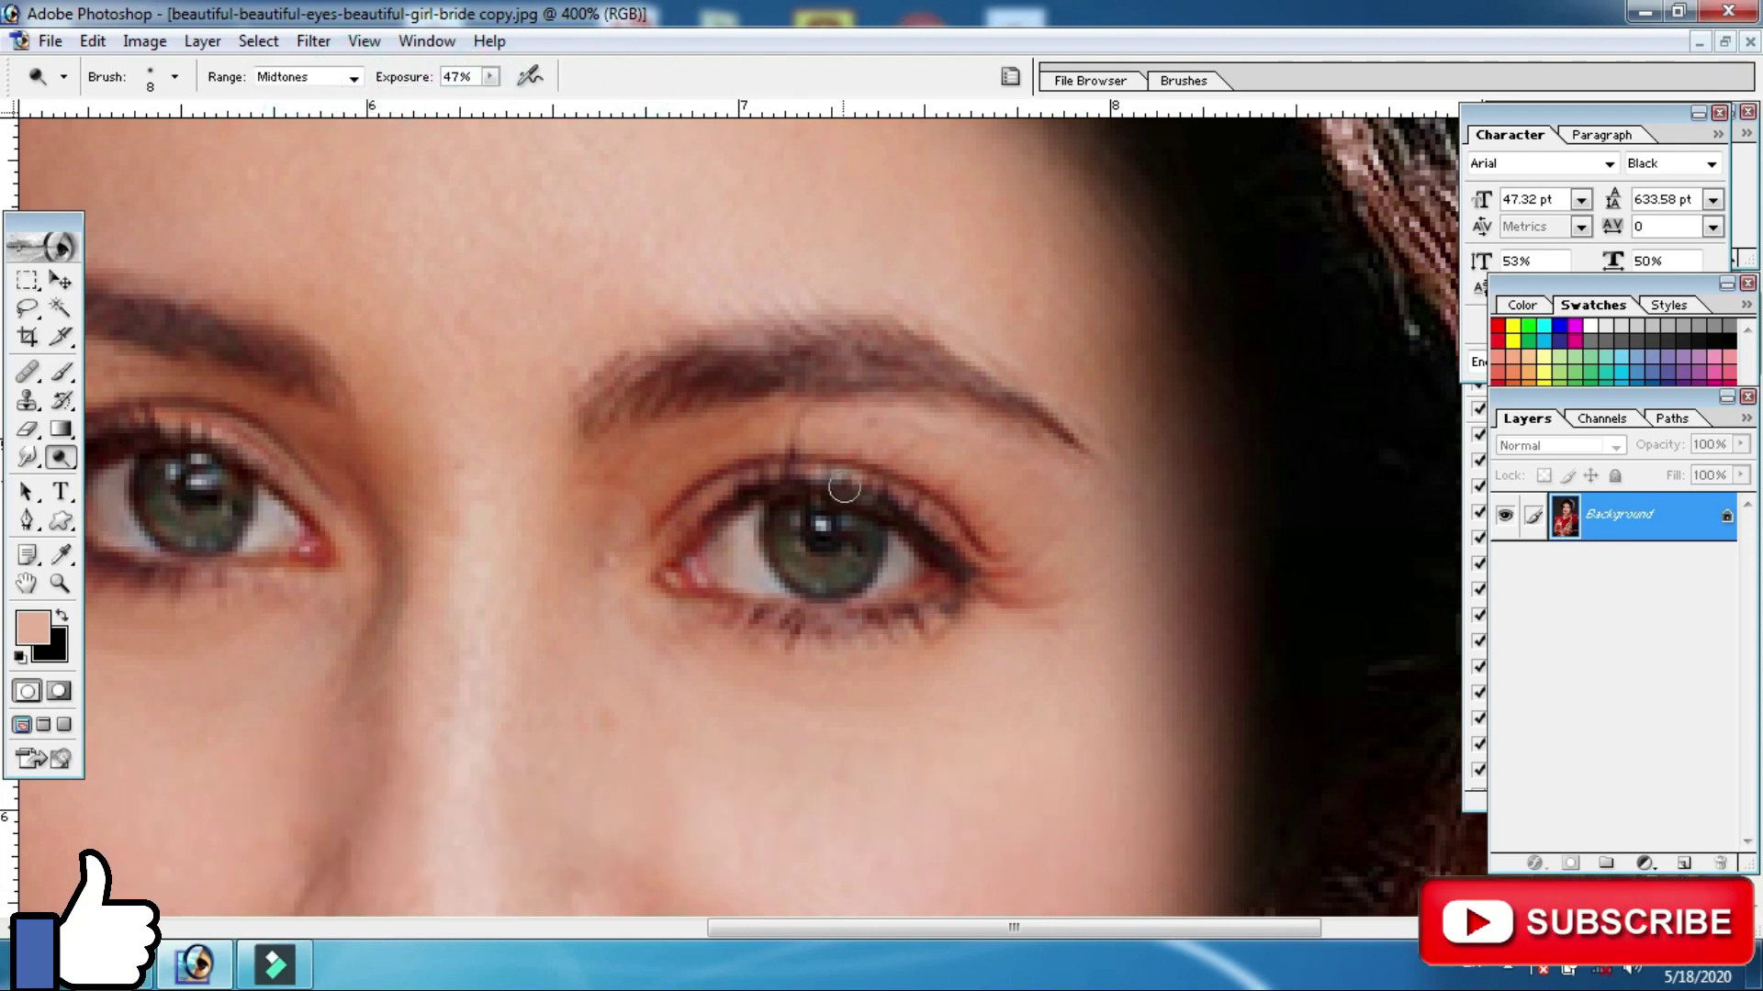
{"action": "left_click", "coordinate": [799, 477], "text": "ctrl"}
{"action": "left_click", "coordinate": [799, 441], "text": "ctrl"}
{"action": "left_click", "coordinate": [804, 400], "text": "ctrl"}
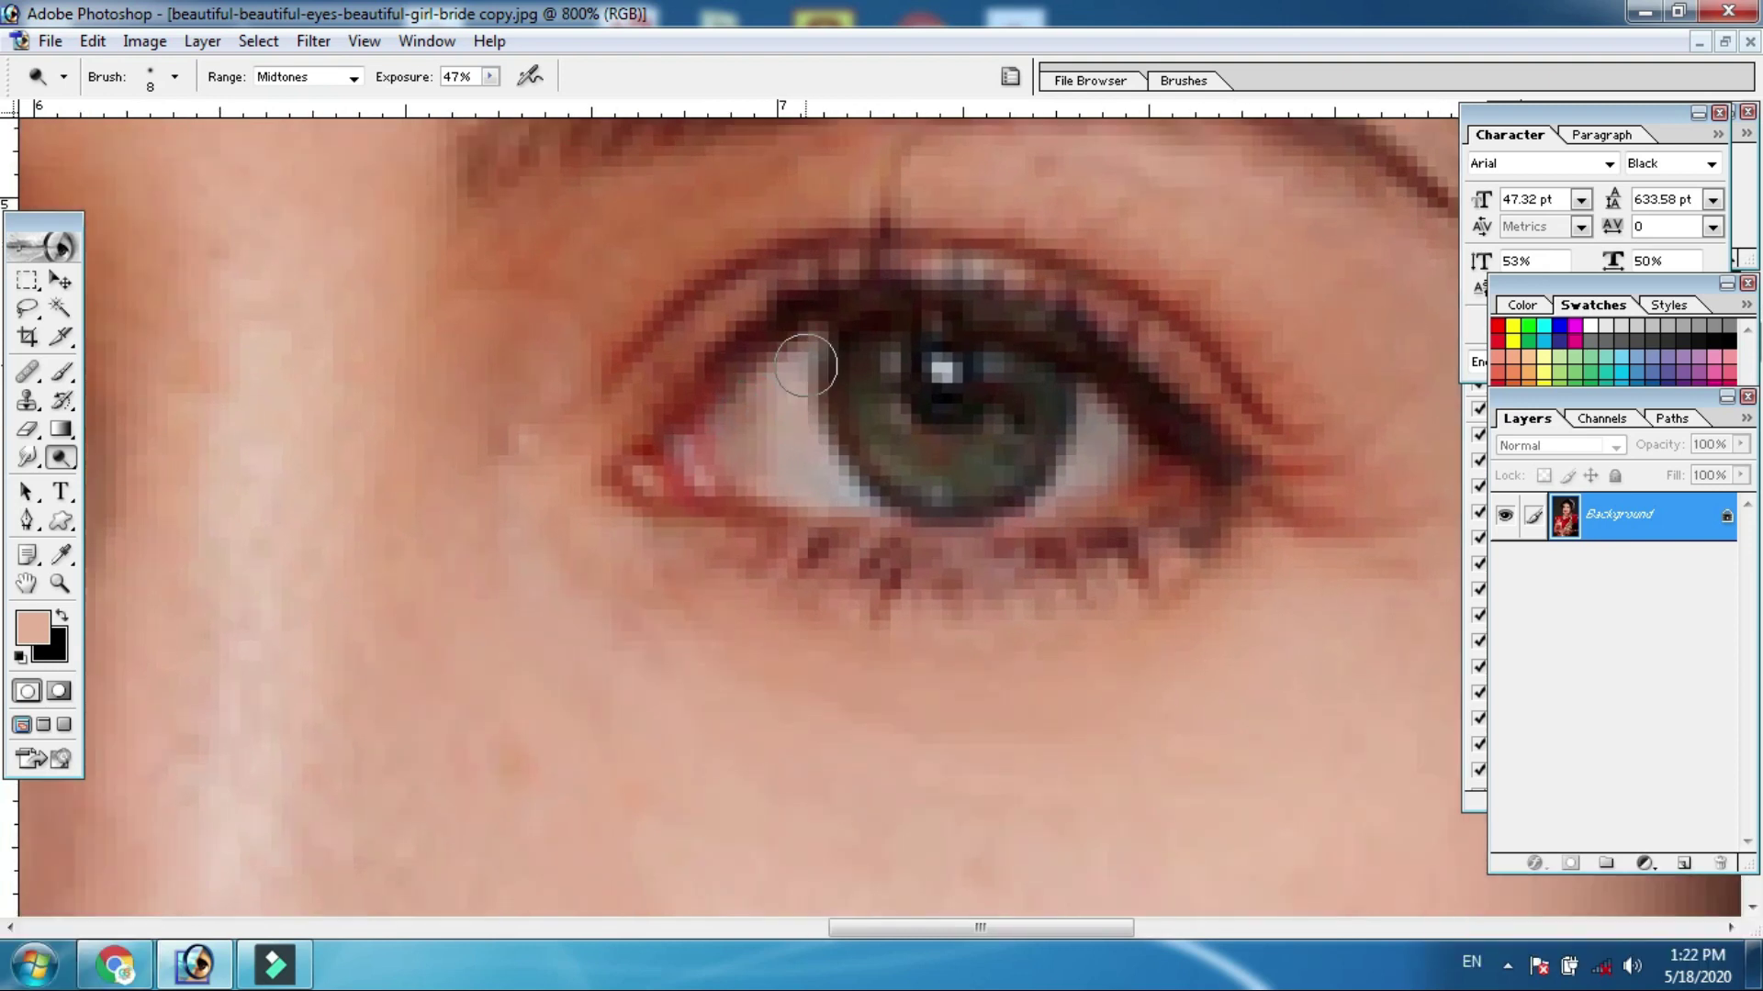
{"action": "key", "text": "bracketleft"}
{"action": "key", "text": "bracketleft"}
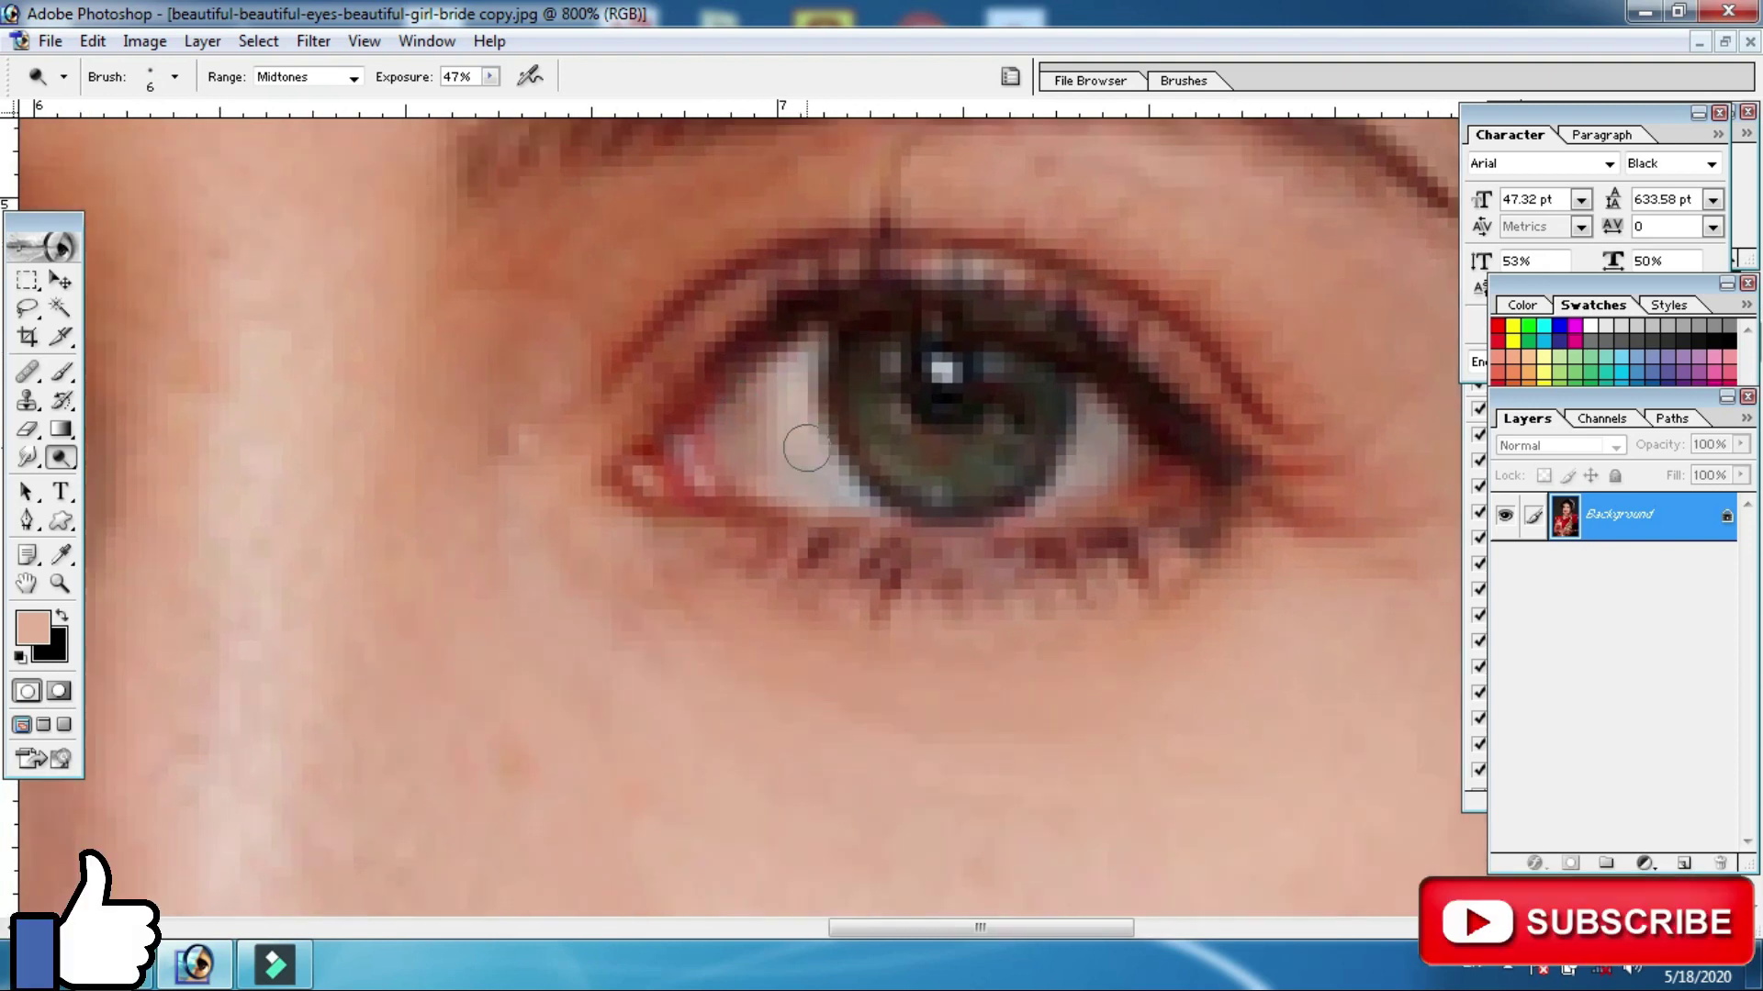
Dodge the white beside the iris and the inner corner of the left eye at 600%
{"action": "left_click_drag", "start_coordinate": [806, 445], "coordinate": [799, 476]}
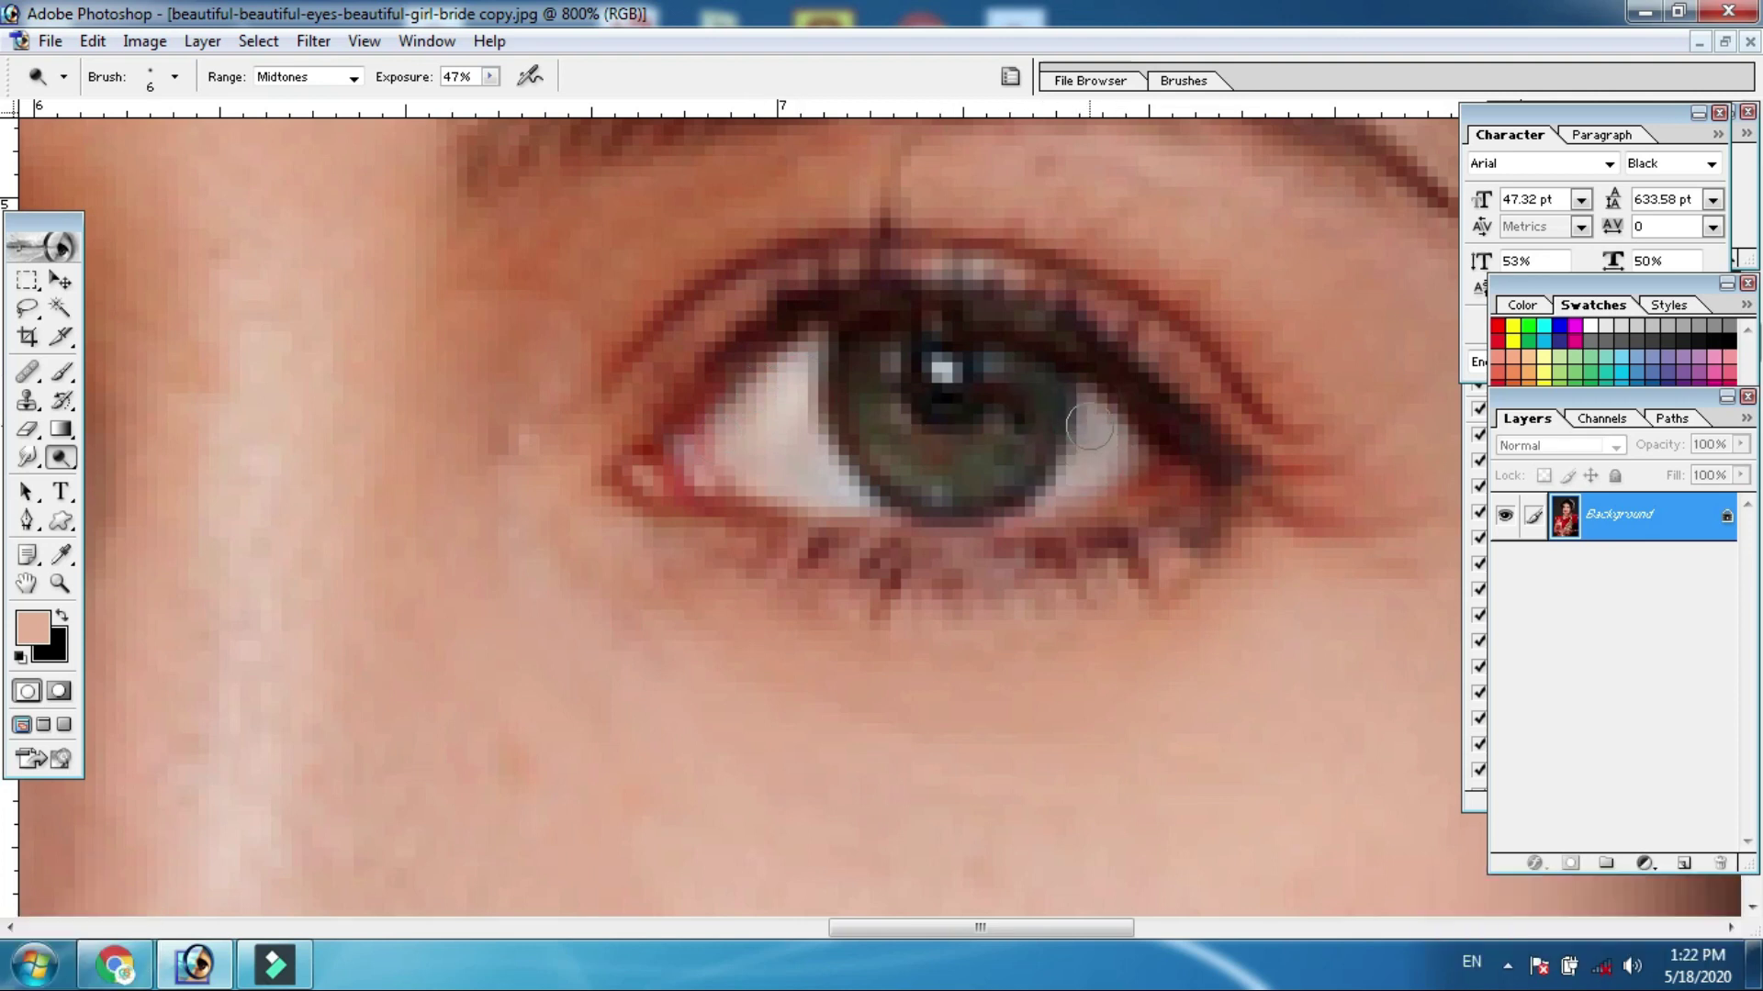
{"action": "left_click_drag", "start_coordinate": [327, 472], "coordinate": [935, 472]}
{"action": "left_click", "coordinate": [935, 472], "text": "alt"}
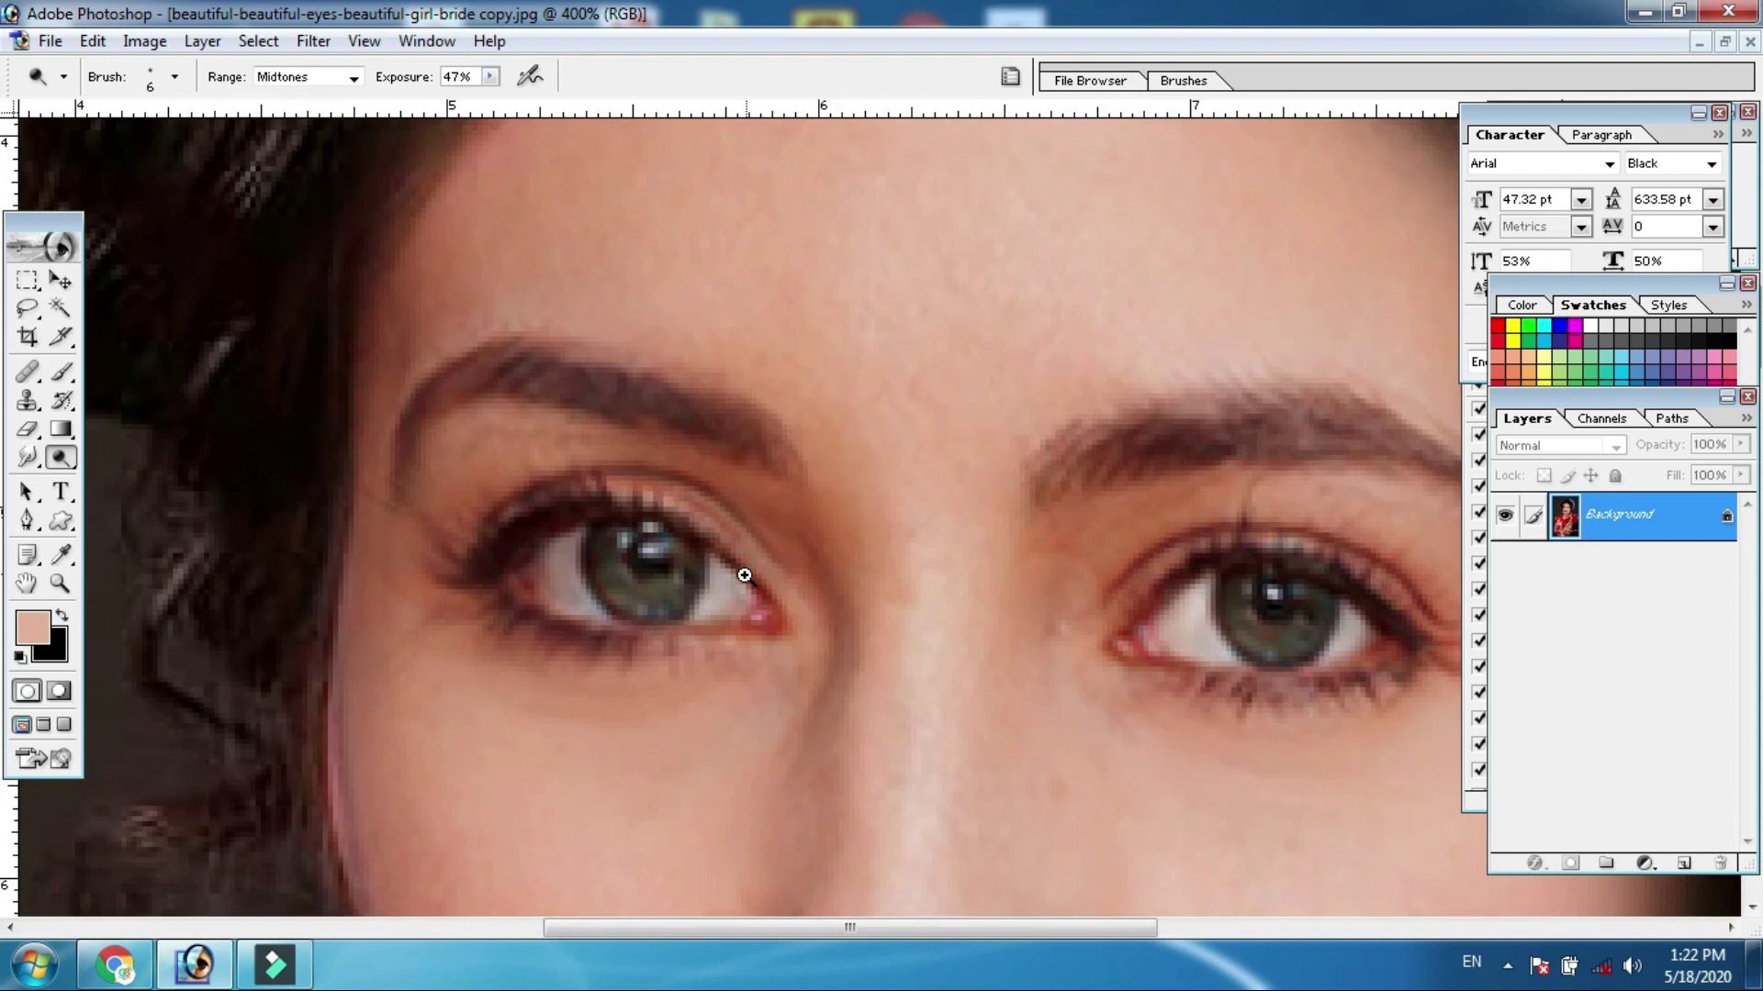
{"action": "left_click", "coordinate": [735, 578]}
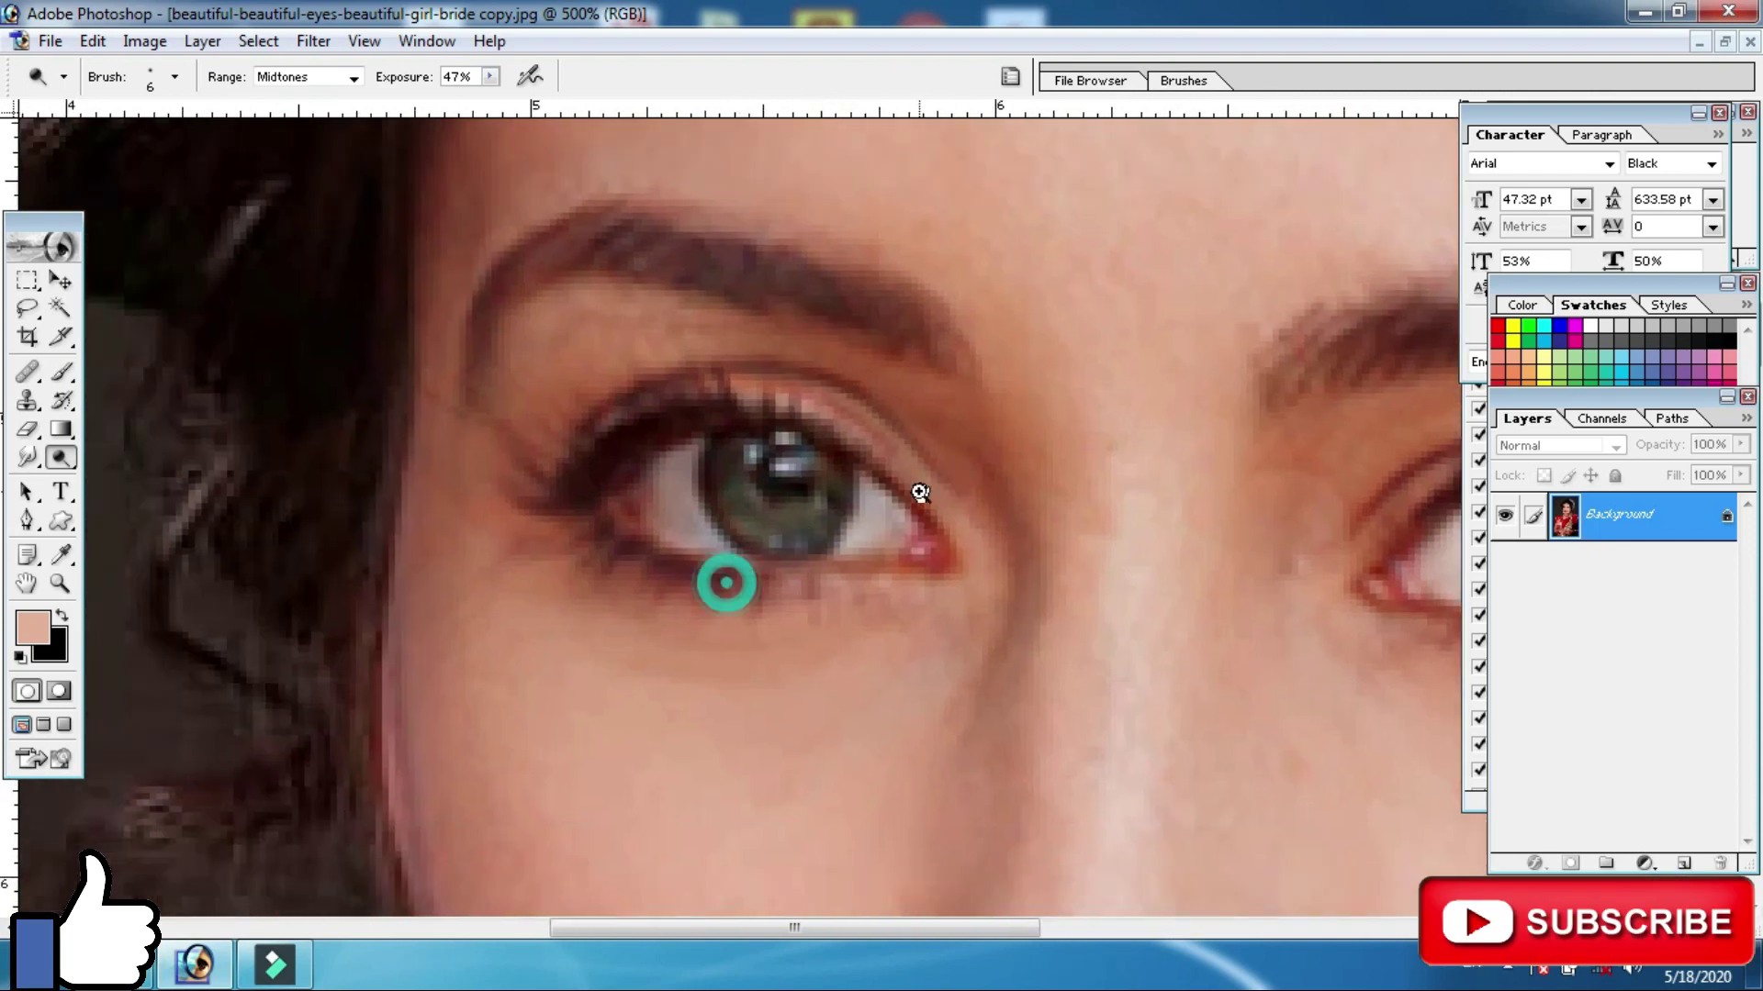
{"action": "left_click", "coordinate": [914, 494]}
{"action": "key", "text": "Tab"}
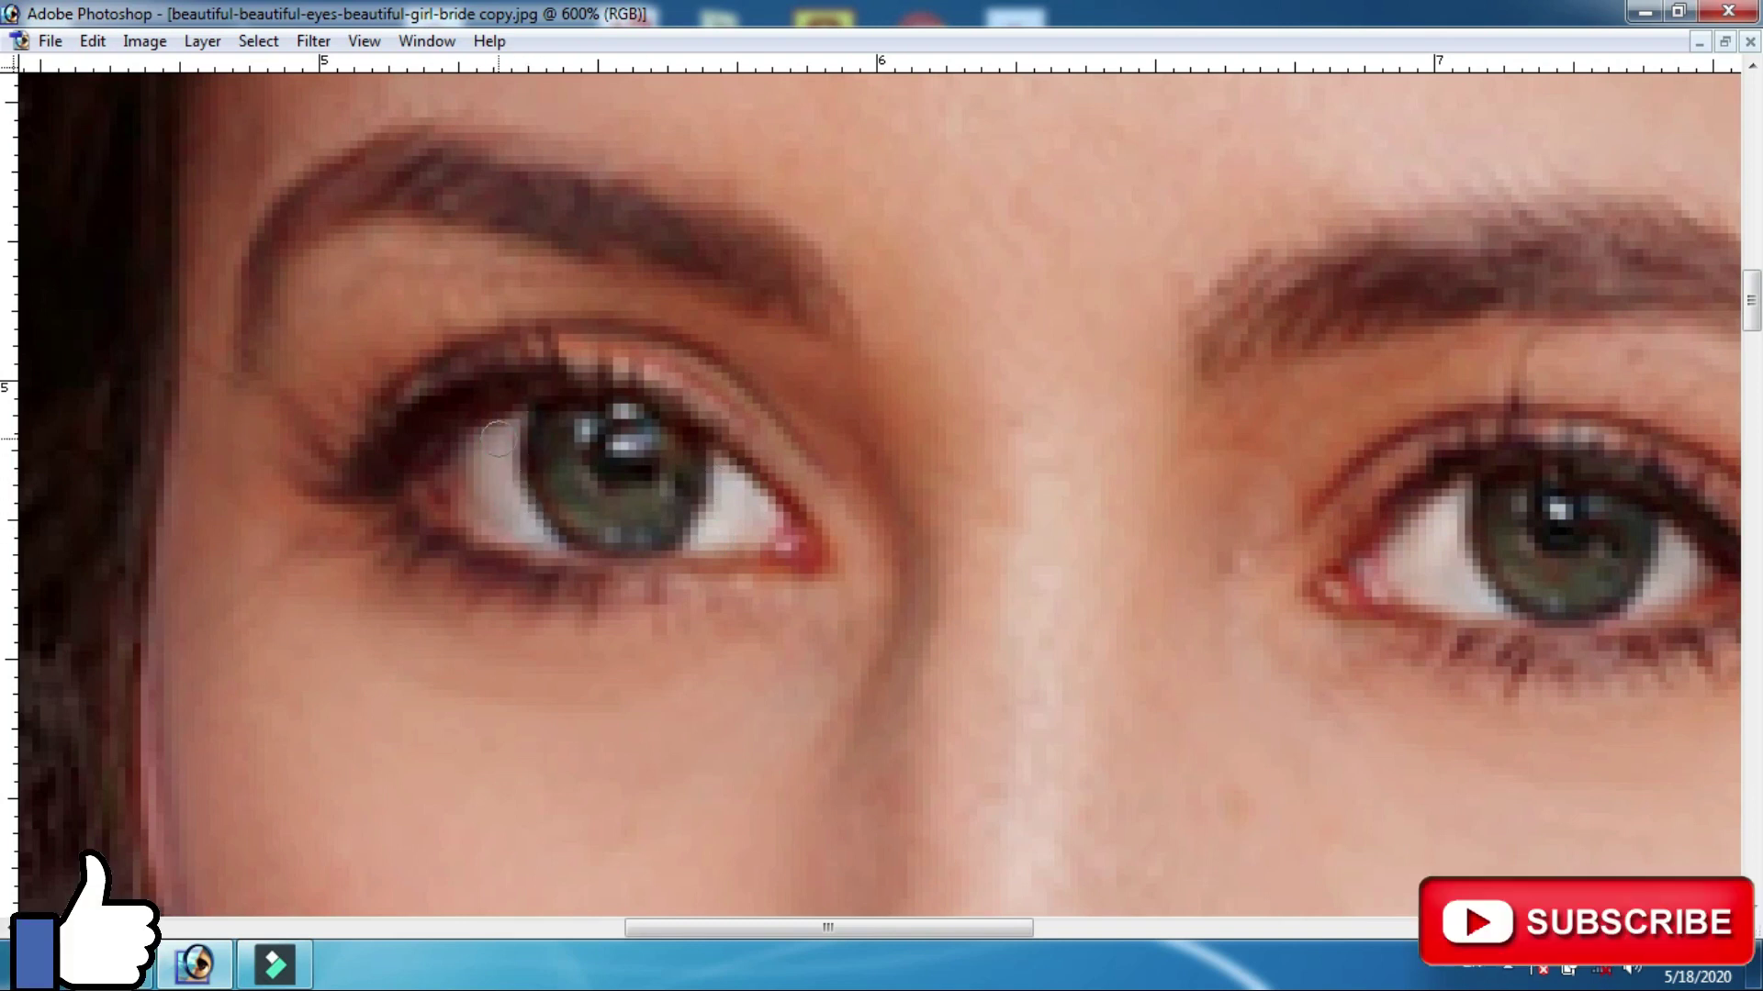
{"action": "mouse_move", "coordinate": [458, 456]}
{"action": "left_mouse_down"}
{"action": "mouse_move", "coordinate": [437, 479]}
{"action": "mouse_move", "coordinate": [477, 514]}
{"action": "mouse_move", "coordinate": [487, 459]}
{"action": "left_mouse_up"}
Brighten the right eye's white, then zoom out and restore the workspace panels
{"action": "key", "text": "ctrl+minus"}
{"action": "key", "text": "ctrl+minus"}
{"action": "key", "text": "ctrl+minus"}
{"action": "key", "text": "ctrl+minus"}
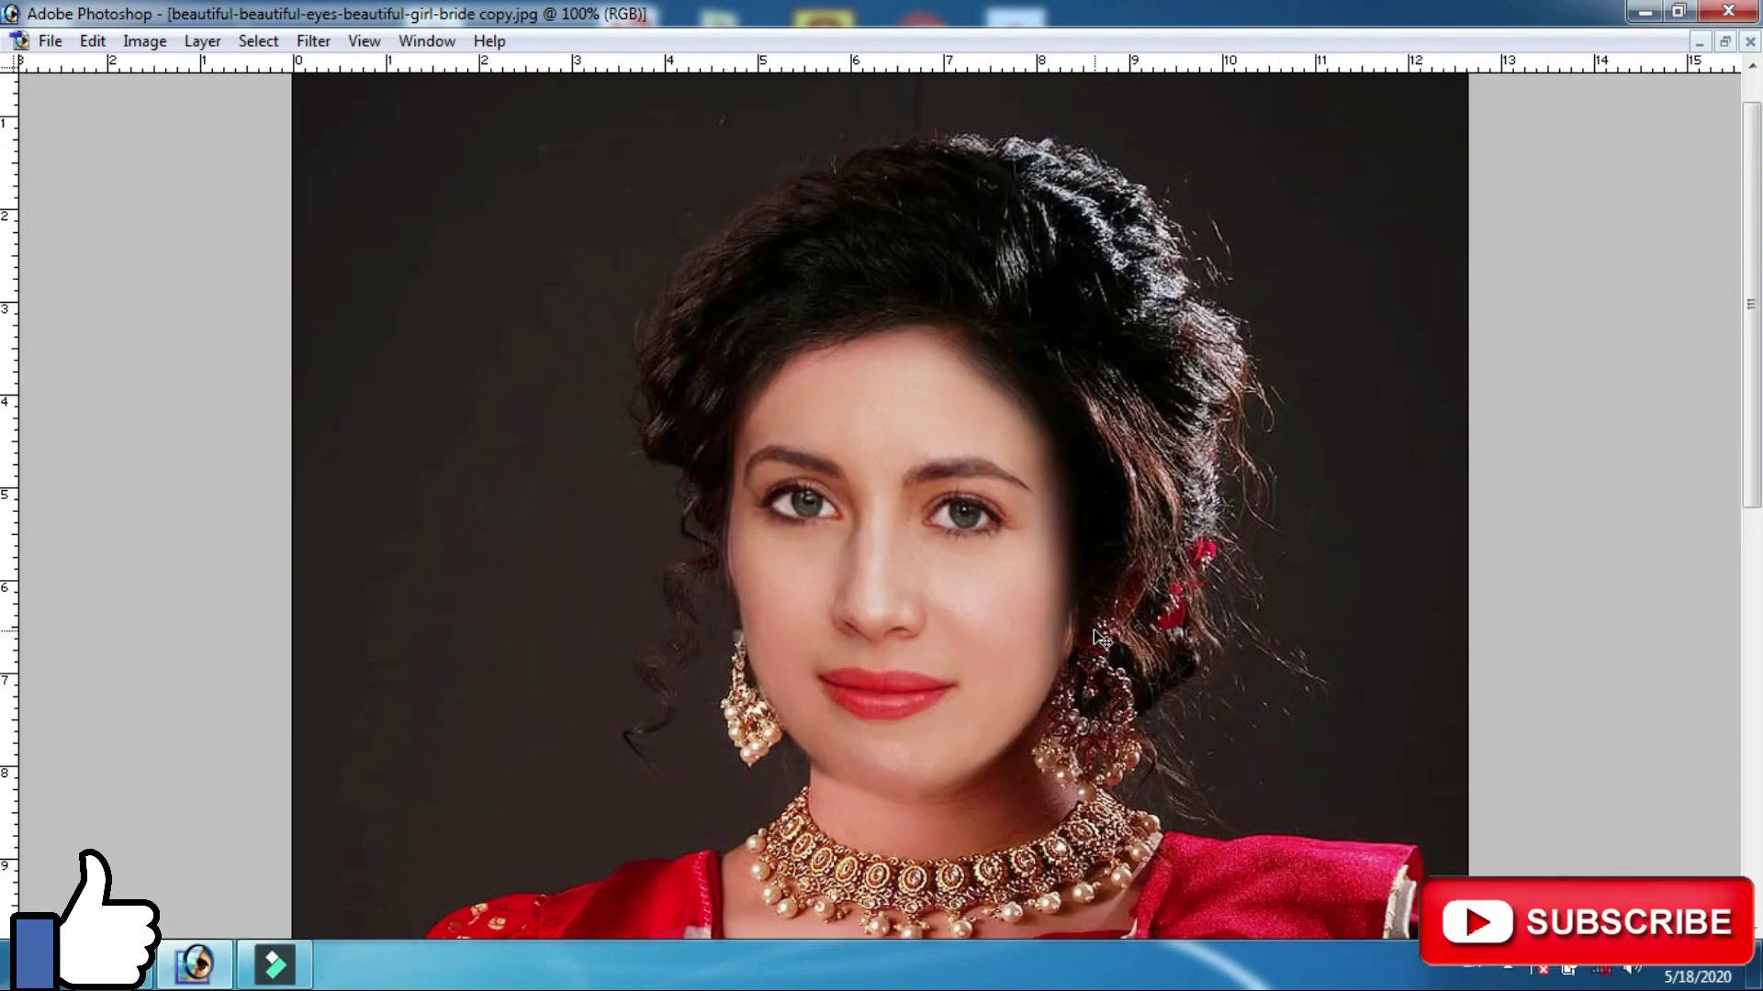
{"action": "key", "text": "ctrl+plus"}
{"action": "key", "text": "ctrl+plus"}
{"action": "key", "text": "ctrl+plus"}
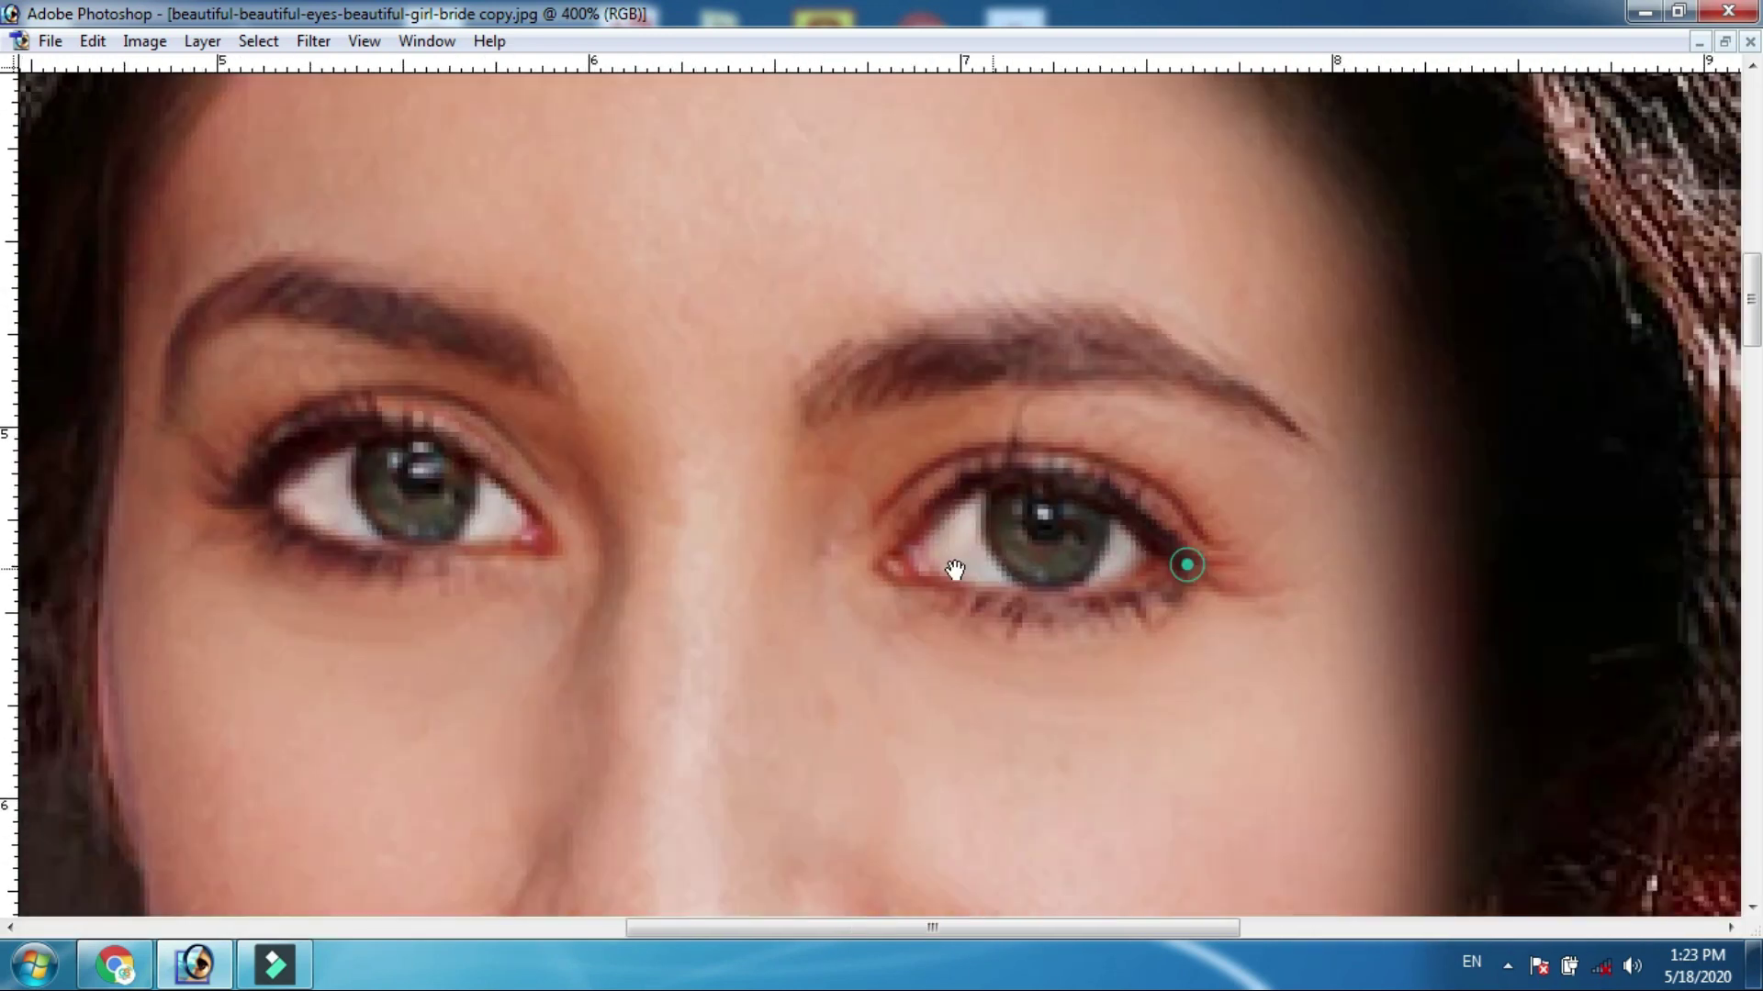
{"action": "key", "text": "ctrl+plus"}
{"action": "key", "text": "ctrl+plus"}
{"action": "left_click_drag", "start_coordinate": [1099, 559], "coordinate": [1121, 596]}
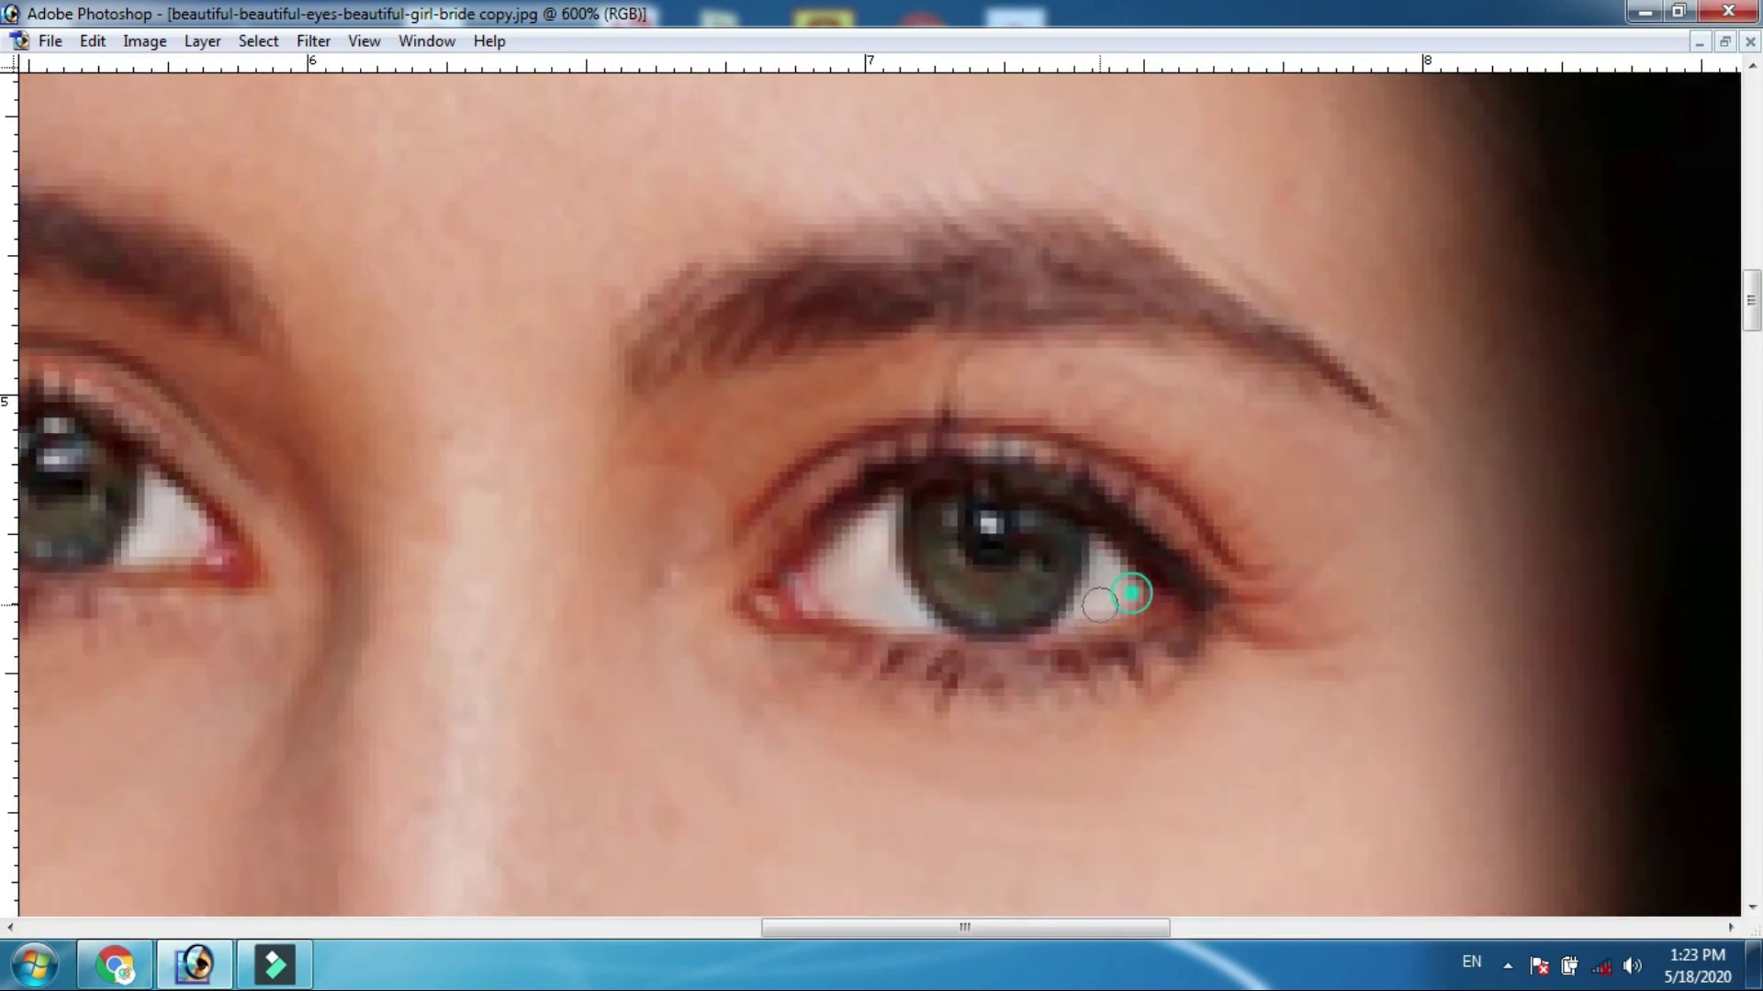
{"action": "key", "text": "ctrl+minus"}
{"action": "key", "text": "ctrl+minus"}
{"action": "key", "text": "ctrl+minus"}
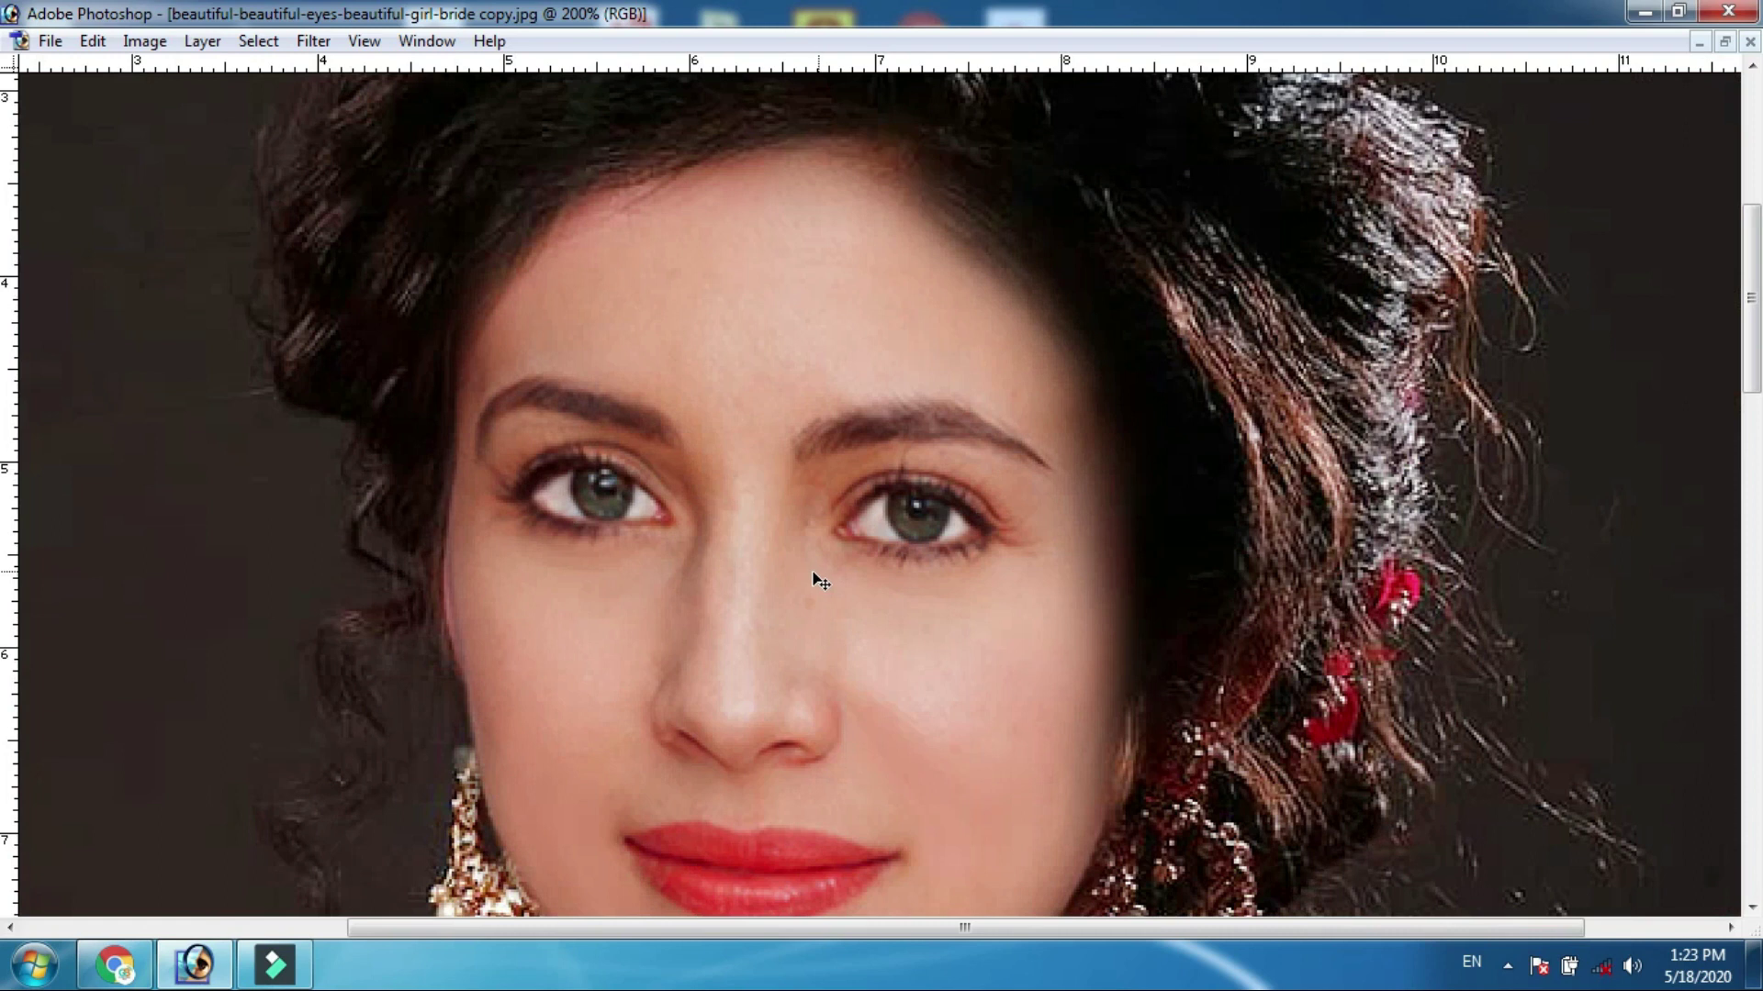
{"action": "key", "text": "ctrl+minus"}
{"action": "key", "text": "ctrl+plus"}
{"action": "key", "text": "ctrl+minus"}
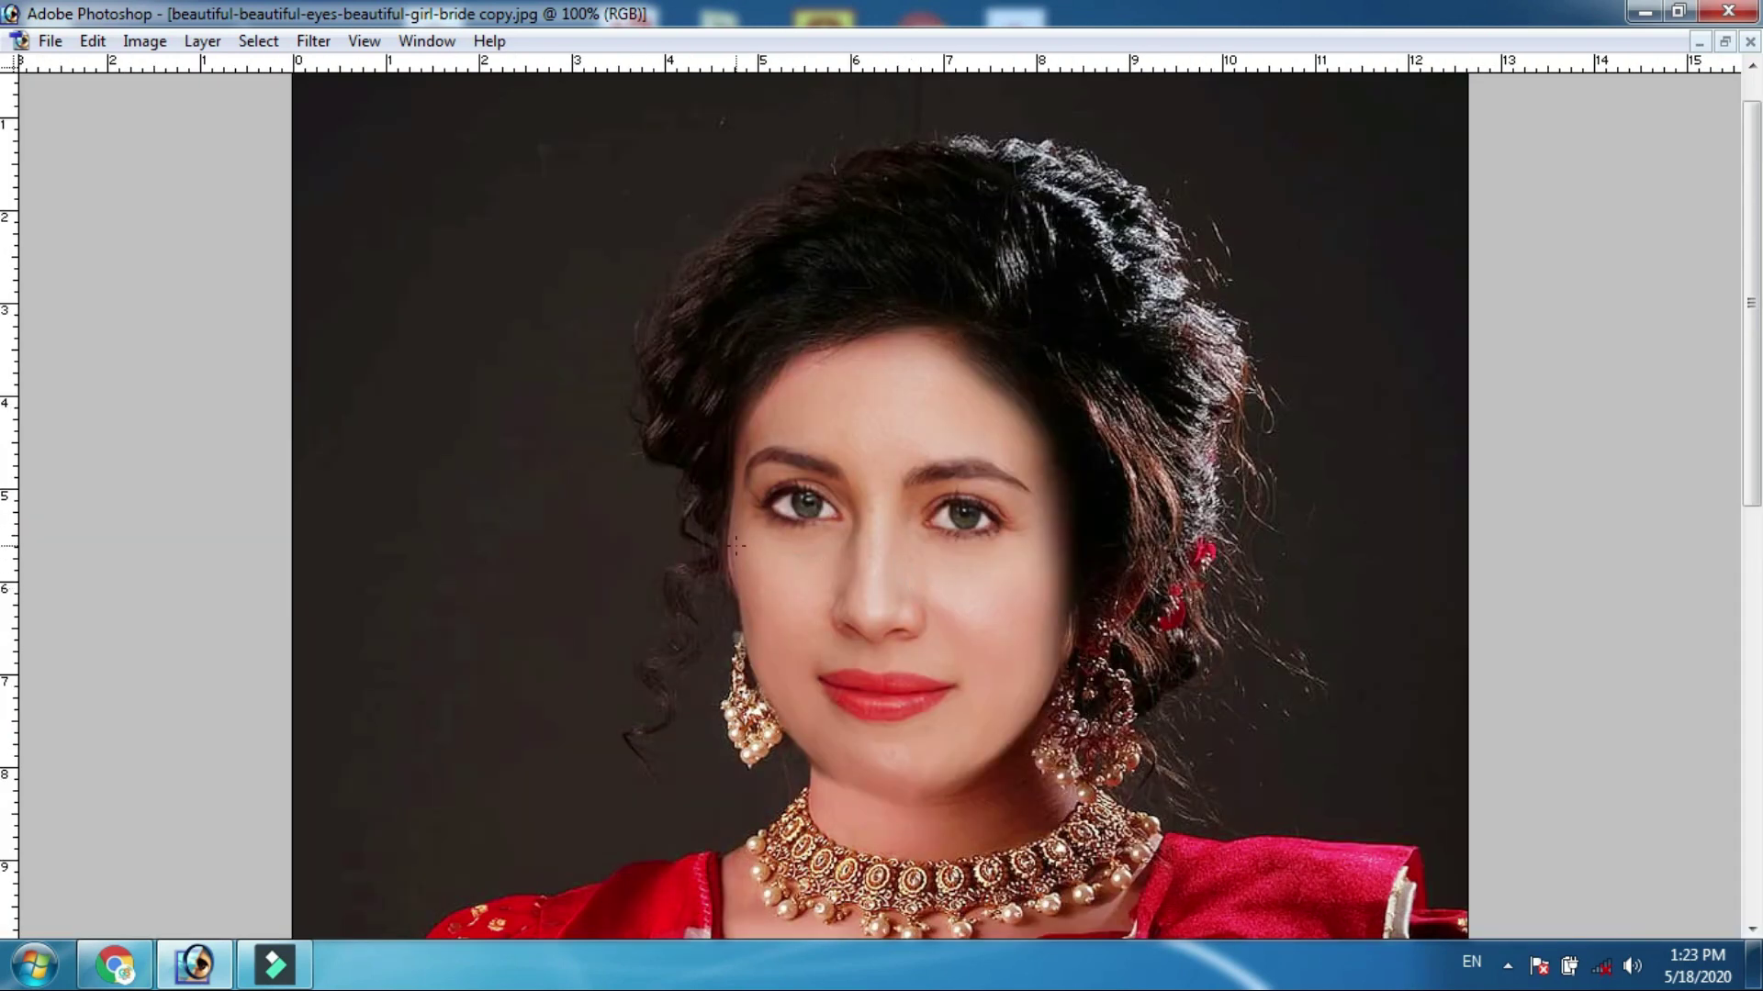
{"action": "key", "text": "Tab"}
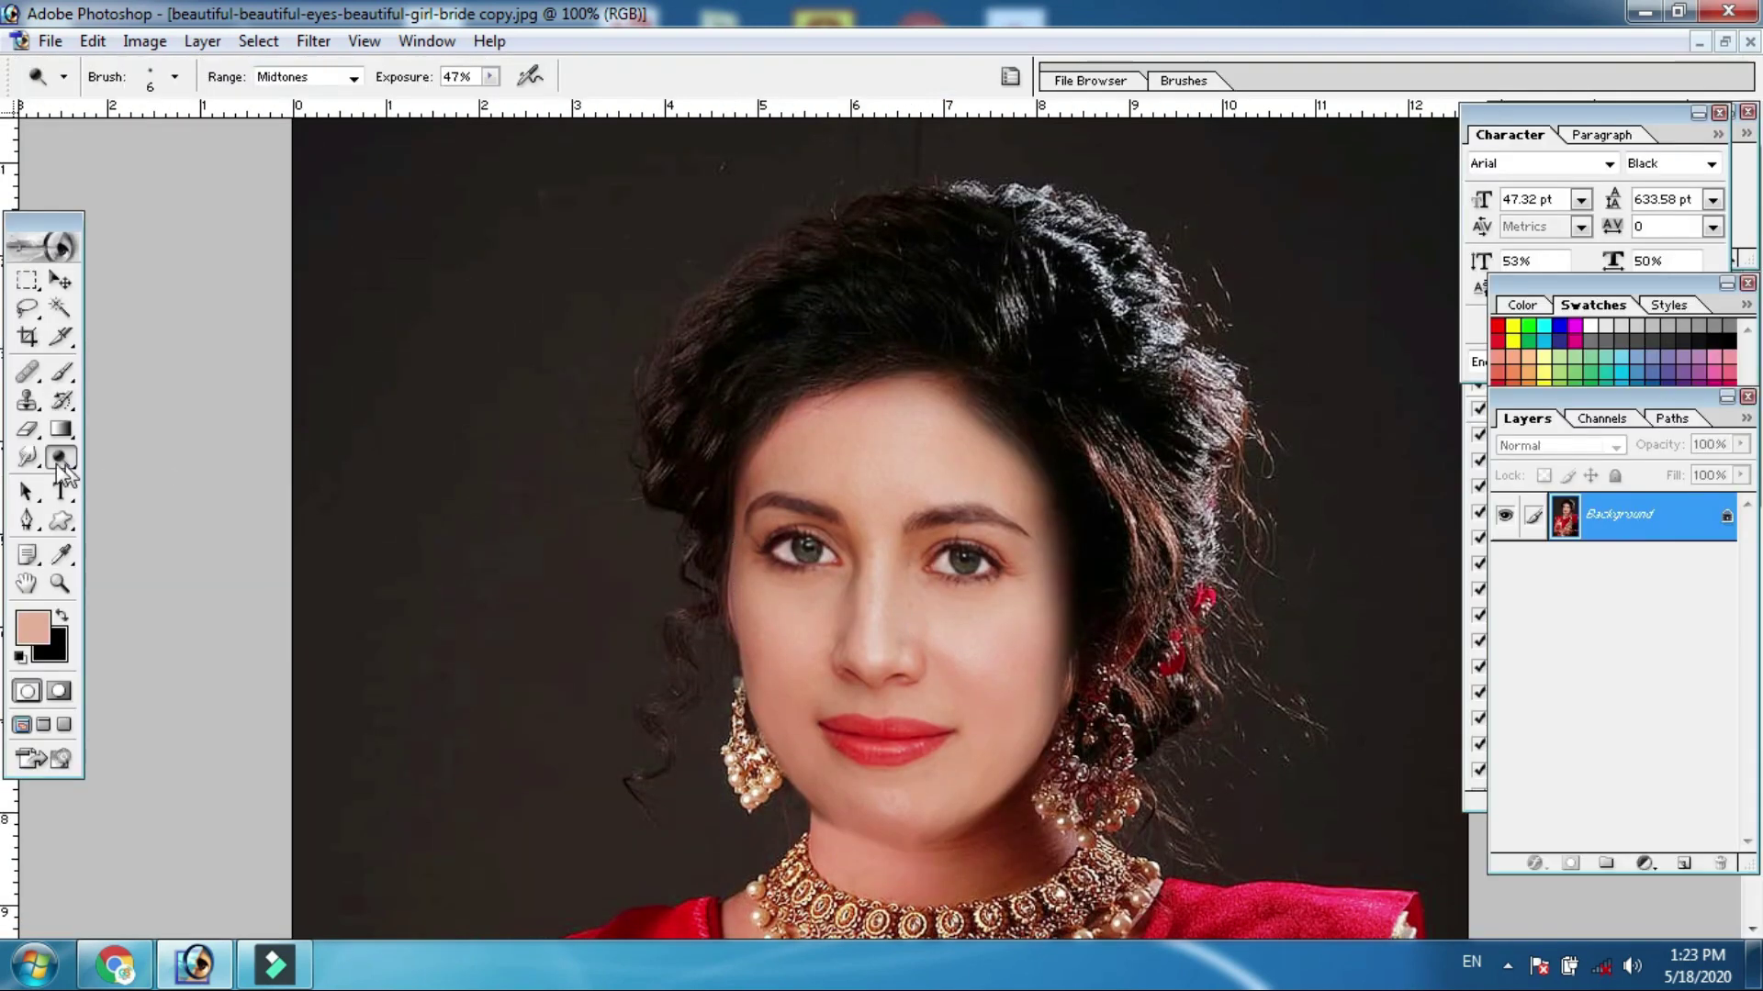
Switch to the Burn tool at 100% exposure with a fine liner-sized brush
{"action": "left_click", "coordinate": [59, 463]}
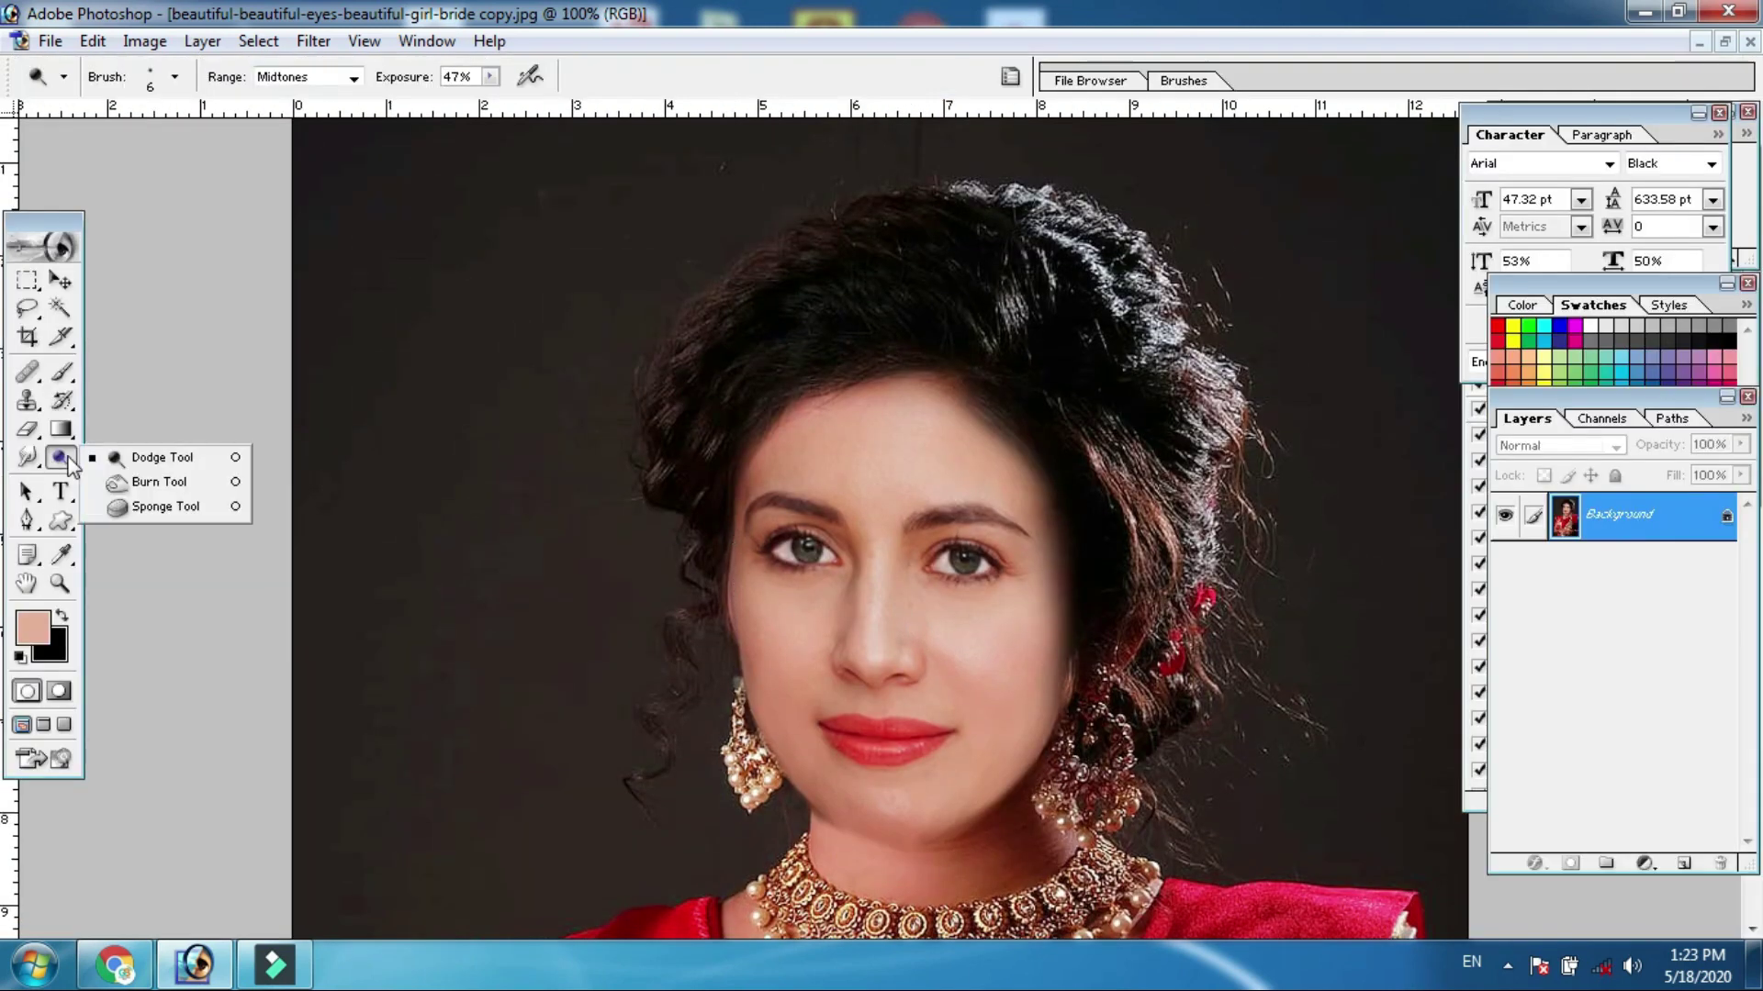
{"action": "left_click", "coordinate": [150, 483]}
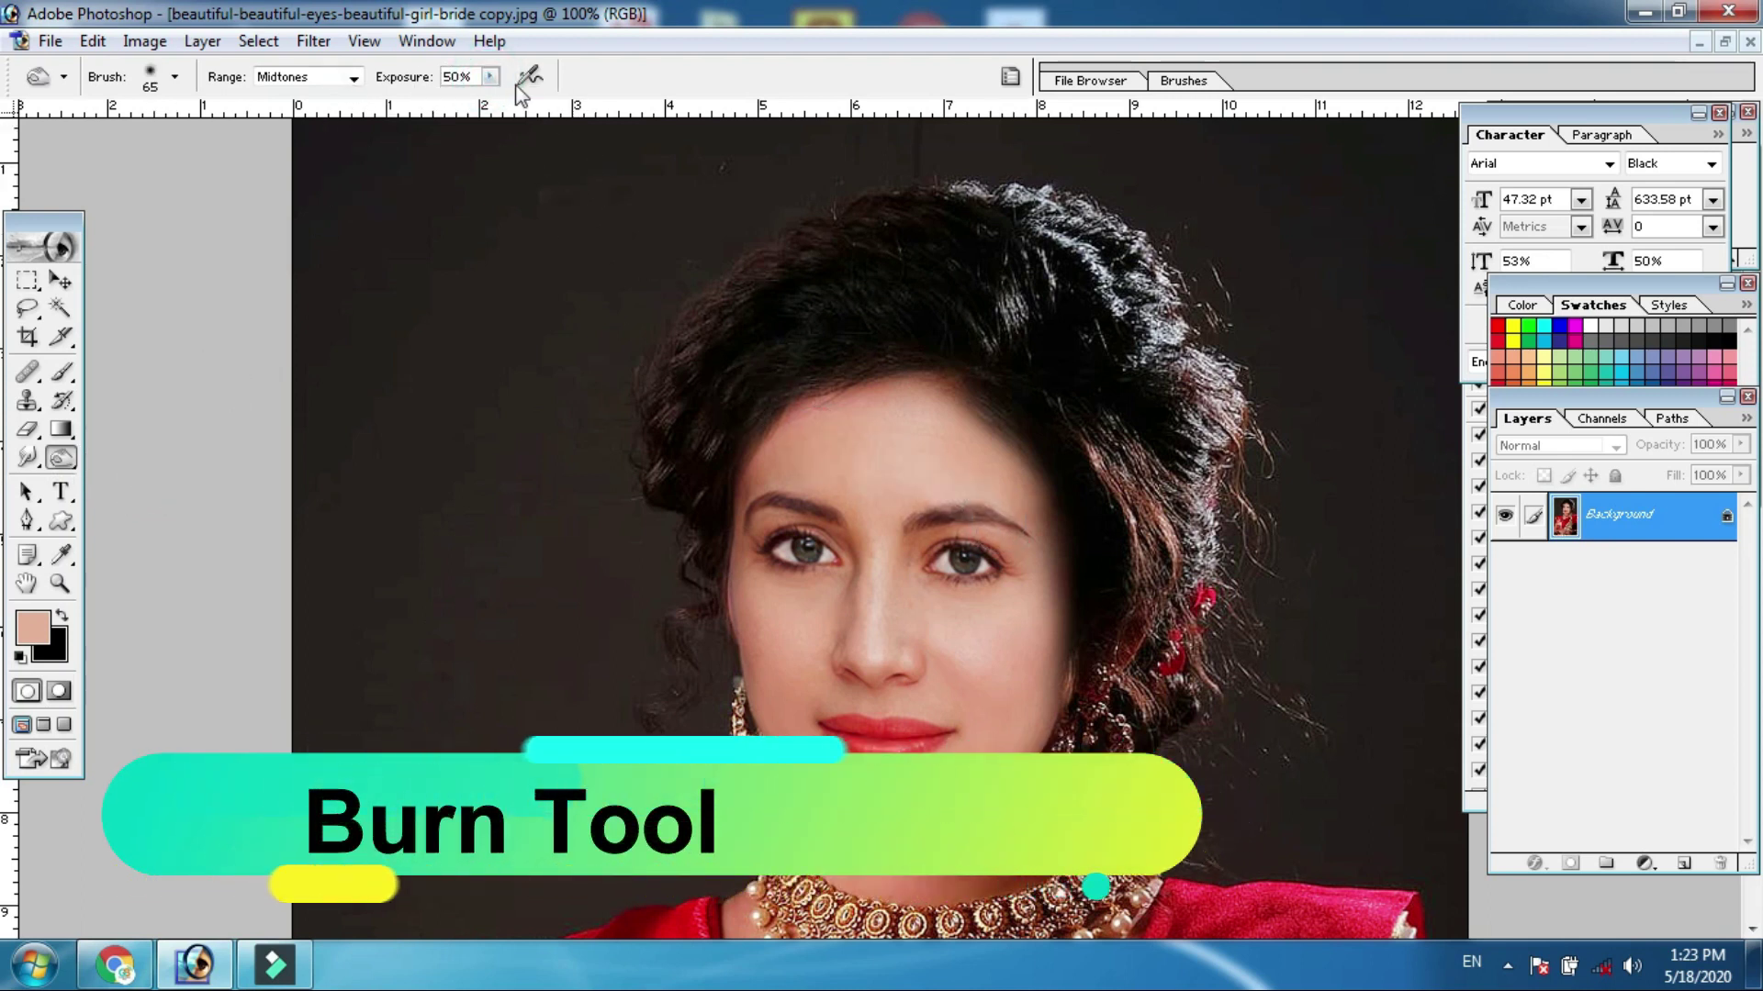
{"action": "left_click", "coordinate": [491, 77]}
{"action": "left_click", "coordinate": [905, 429]}
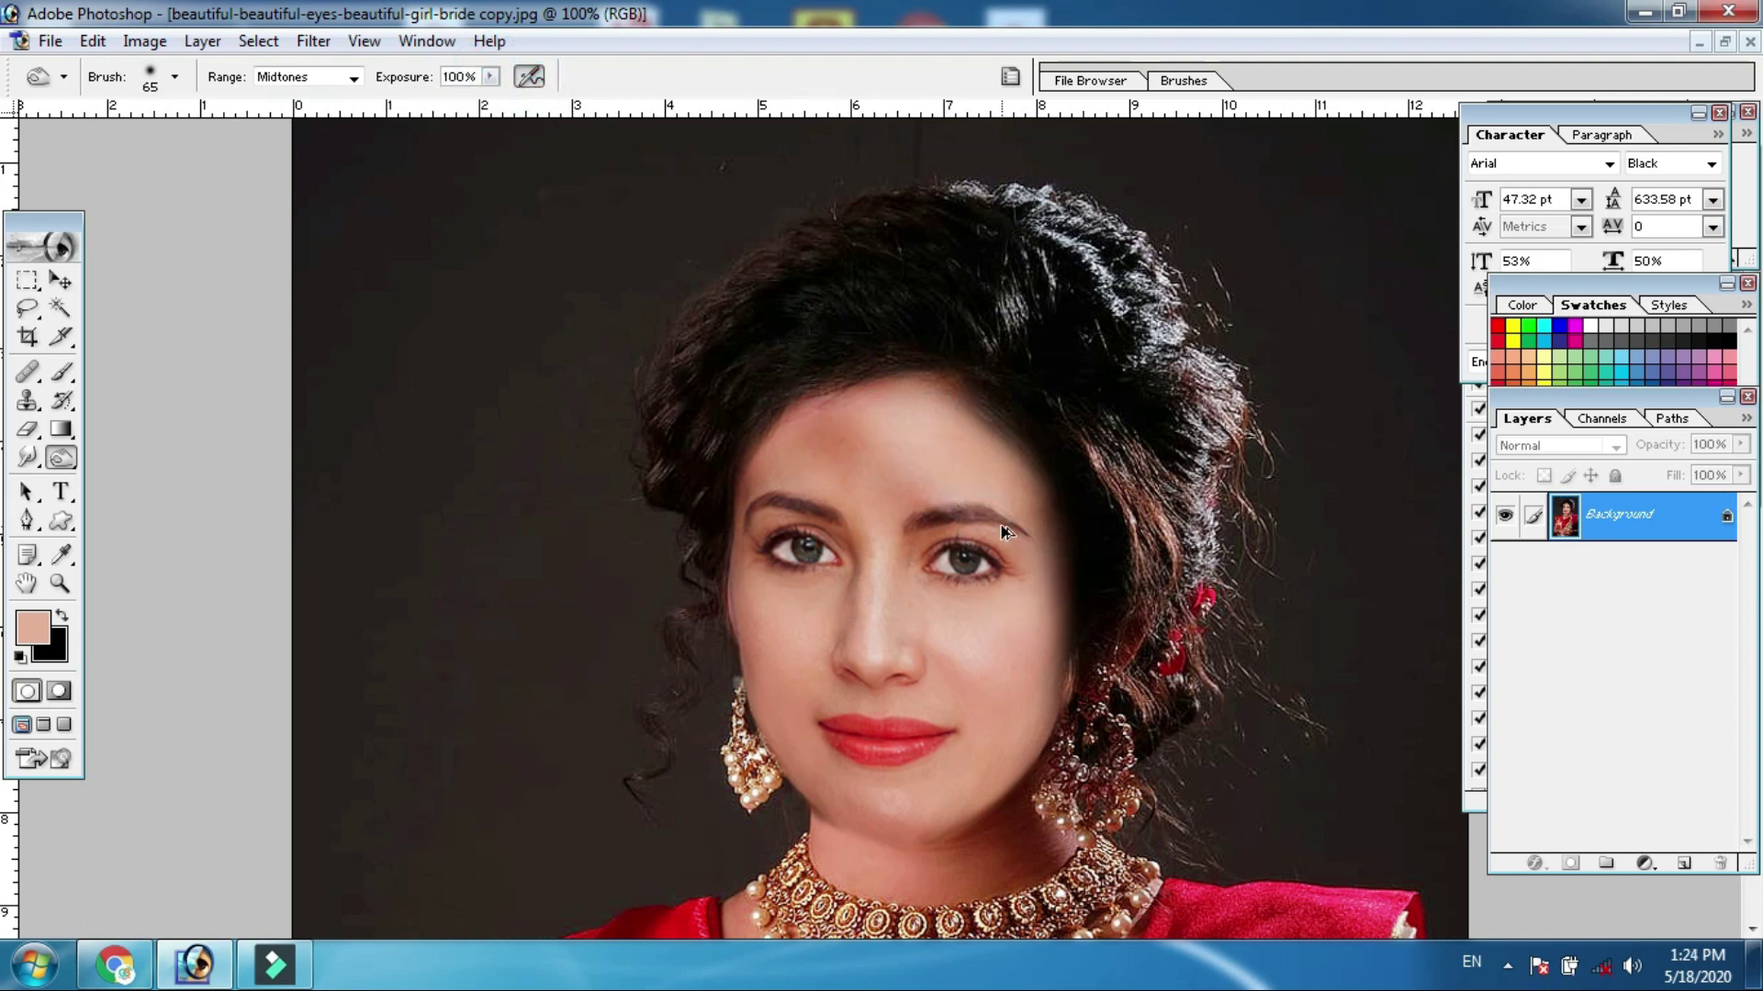
{"action": "key", "text": "ctrl+plus"}
{"action": "key", "text": "ctrl+plus"}
{"action": "key", "text": "ctrl+plus"}
{"action": "key", "text": "Tab"}
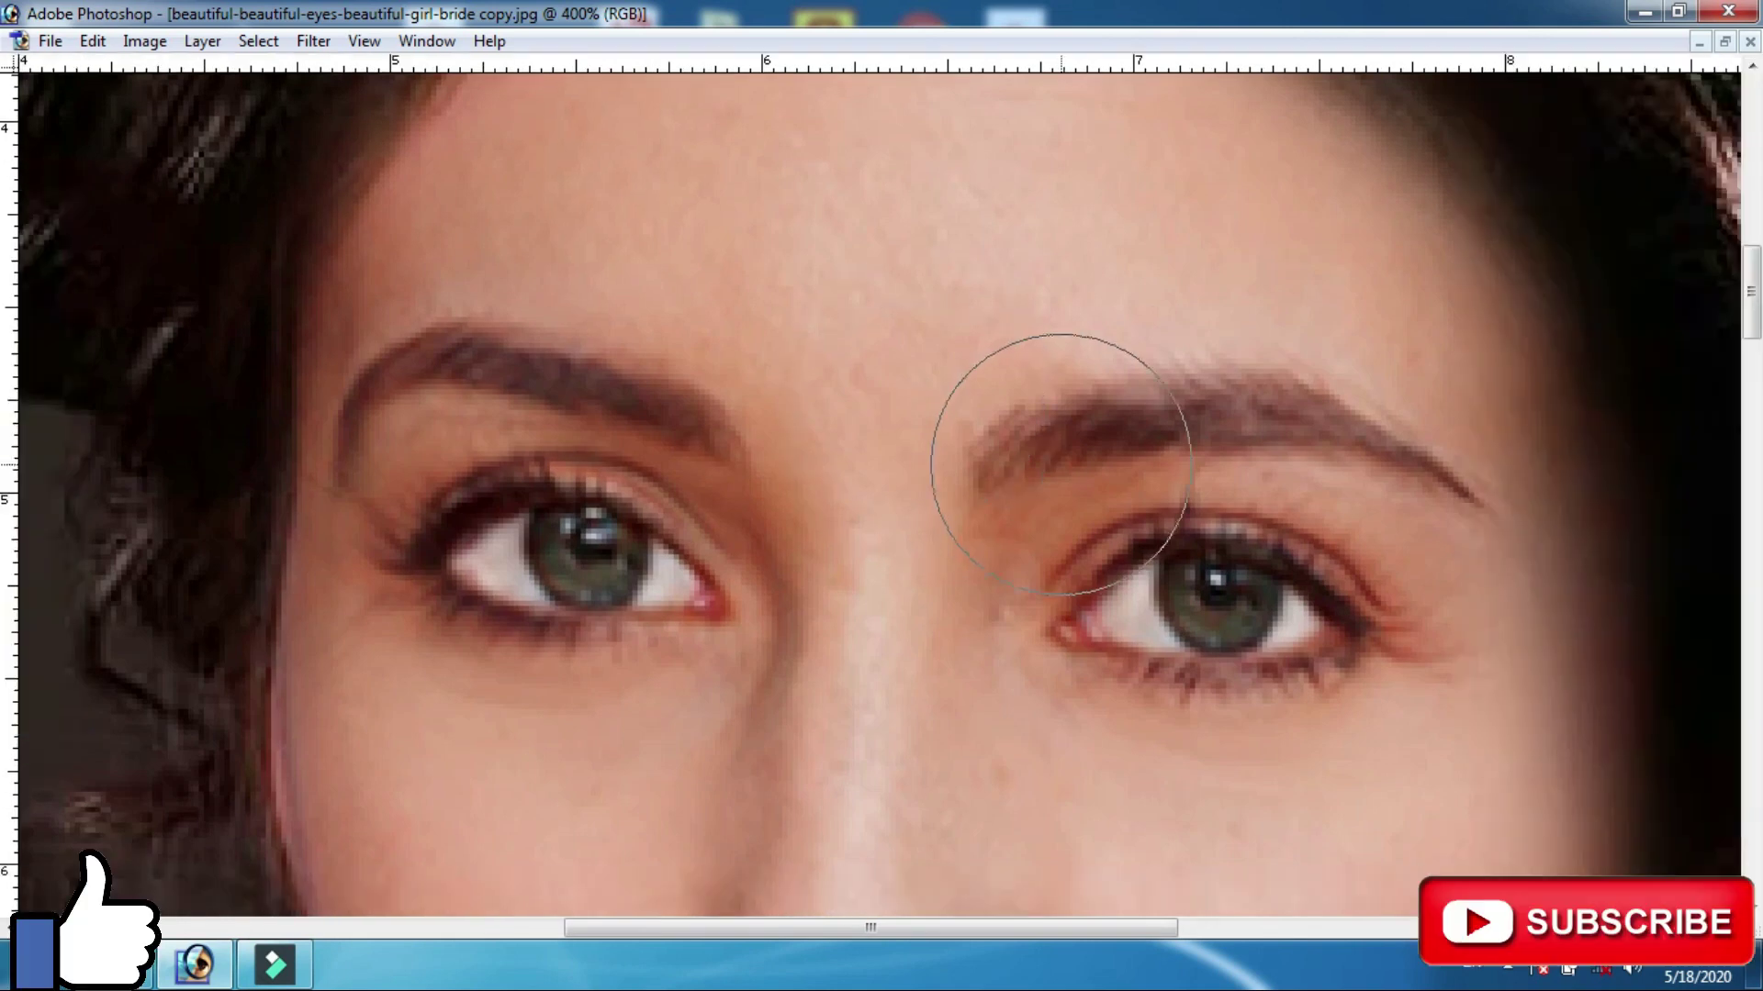
{"action": "key", "text": "ctrl+plus"}
{"action": "key", "text": "bracketleft"}
{"action": "key", "text": "bracketleft"}
{"action": "key", "text": "bracketleft"}
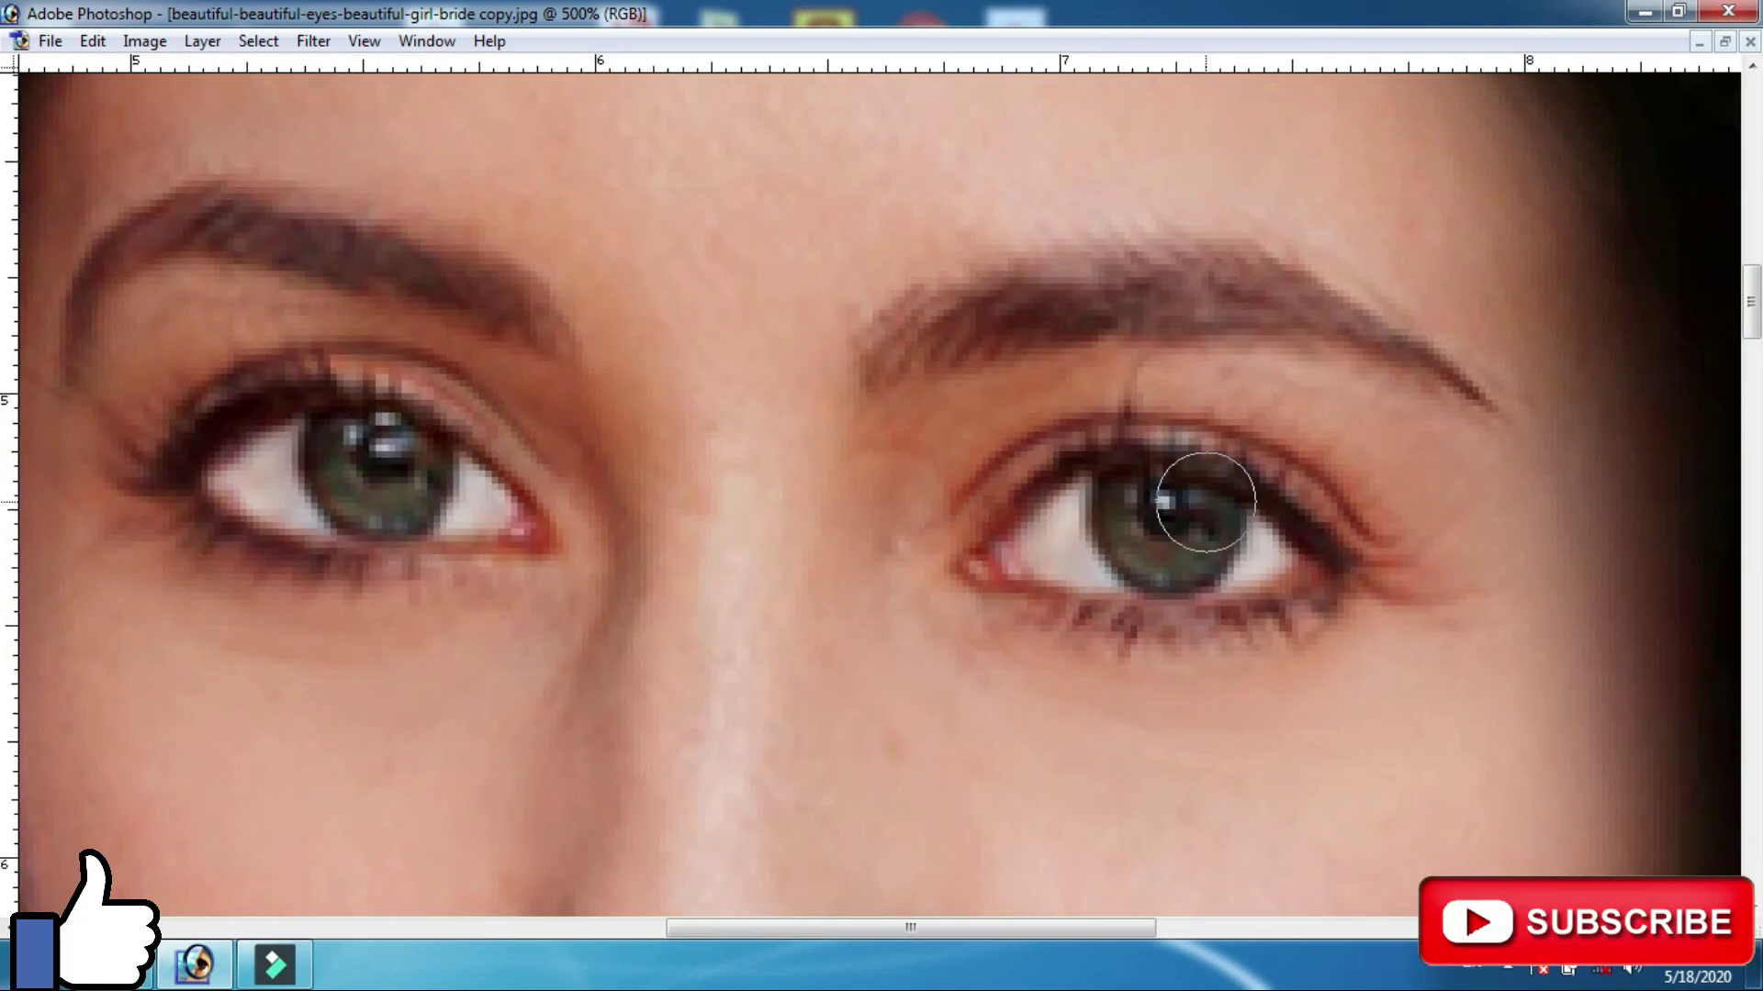
{"action": "key", "text": "bracketleft"}
{"action": "key", "text": "bracketleft"}
{"action": "key", "text": "bracketleft"}
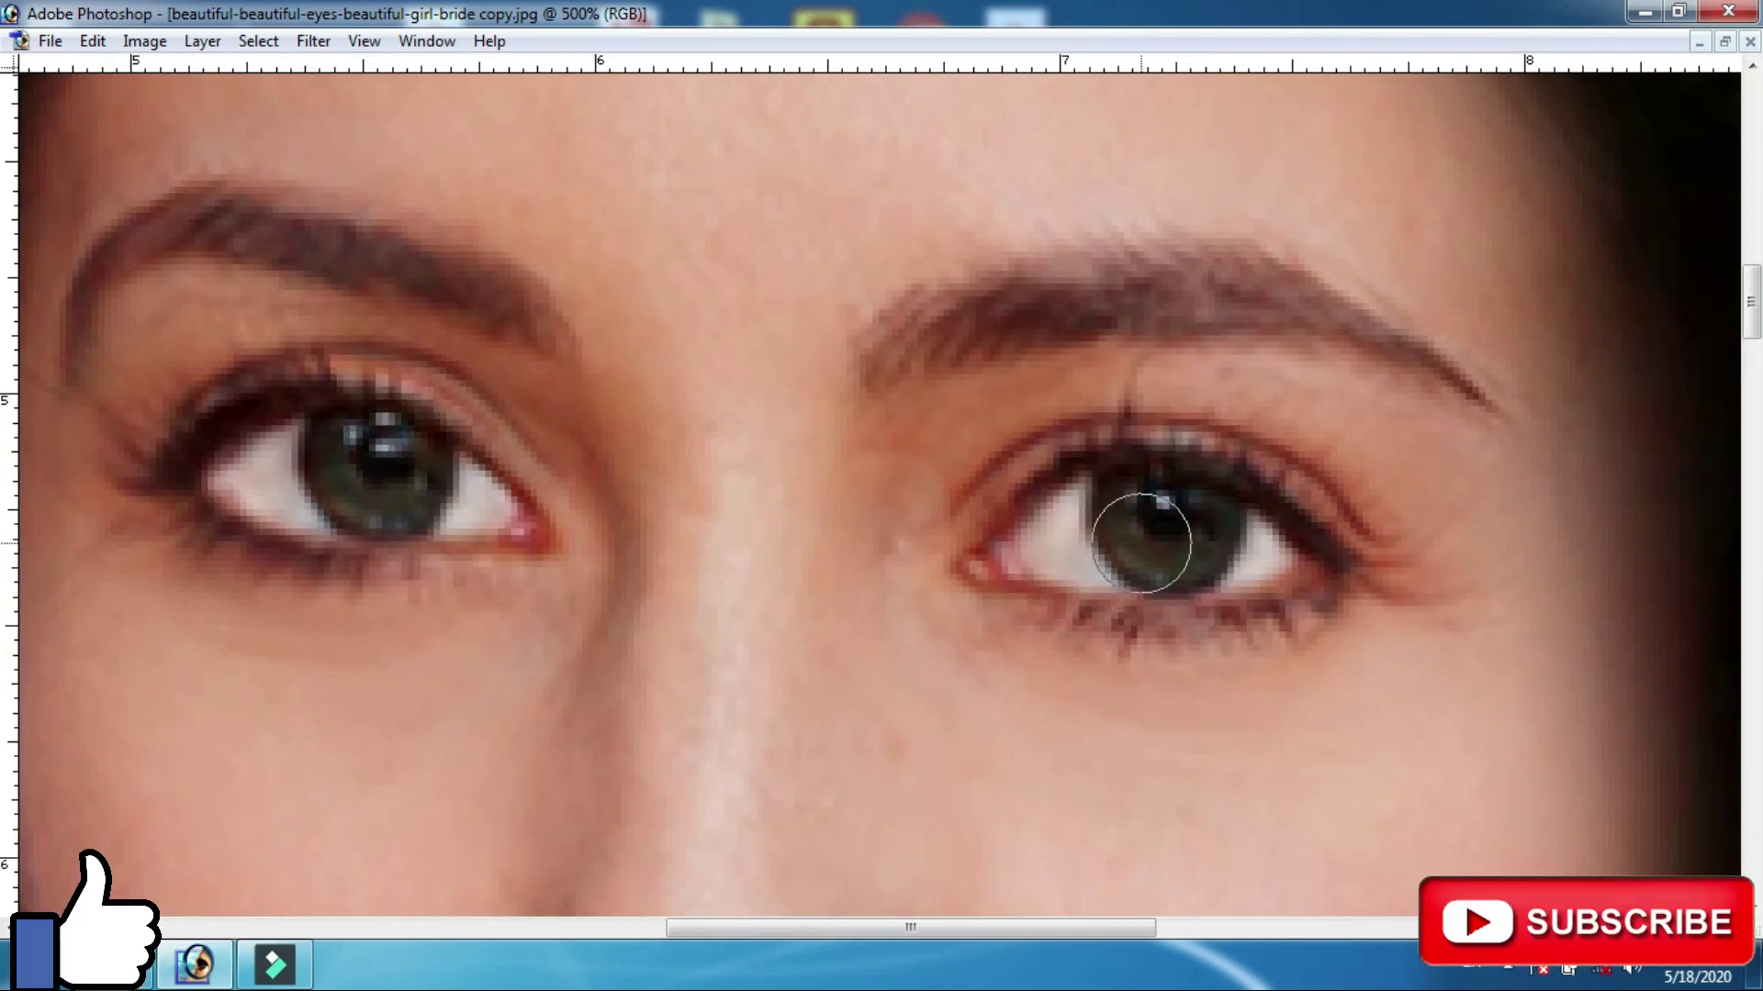
Burn the upper and lower lash lines of both eyes and lighten under the left eye
{"action": "mouse_move", "coordinate": [977, 553]}
{"action": "left_mouse_down"}
{"action": "mouse_move", "coordinate": [1019, 491]}
{"action": "mouse_move", "coordinate": [1181, 460]}
{"action": "mouse_move", "coordinate": [1417, 602]}
{"action": "left_mouse_up"}
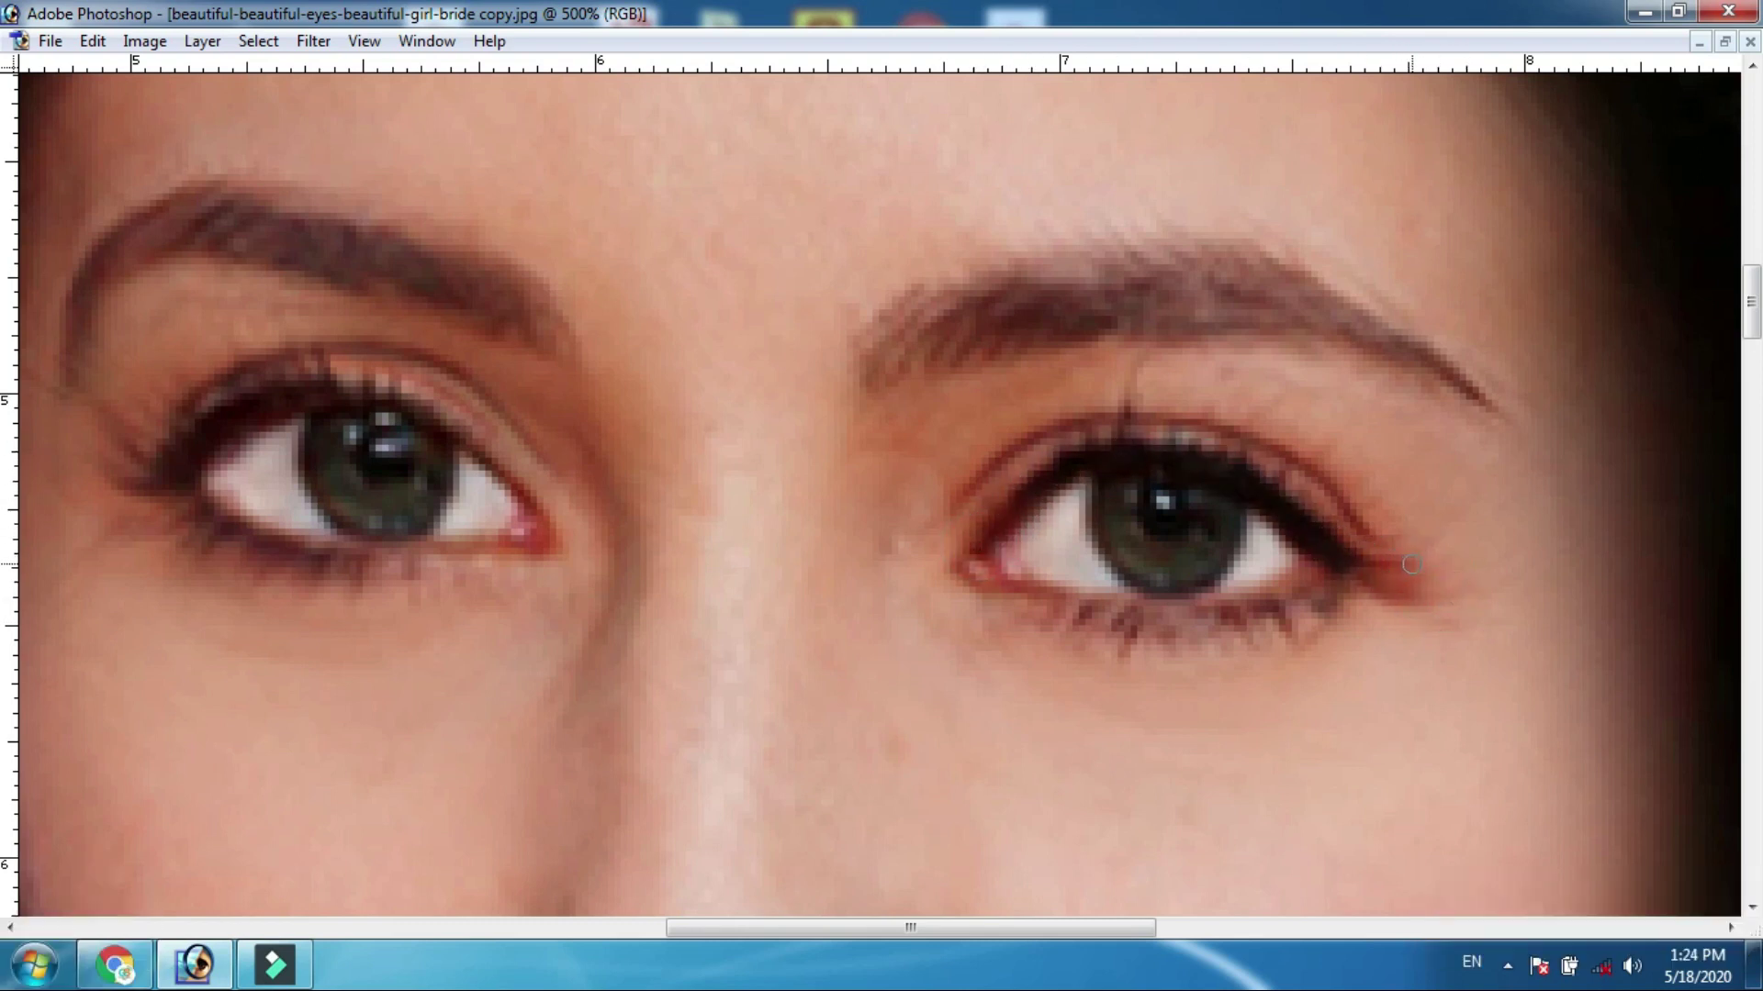
{"action": "mouse_move", "coordinate": [1343, 575]}
{"action": "left_mouse_down"}
{"action": "mouse_move", "coordinate": [1240, 619]}
{"action": "mouse_move", "coordinate": [1060, 609]}
{"action": "left_mouse_up"}
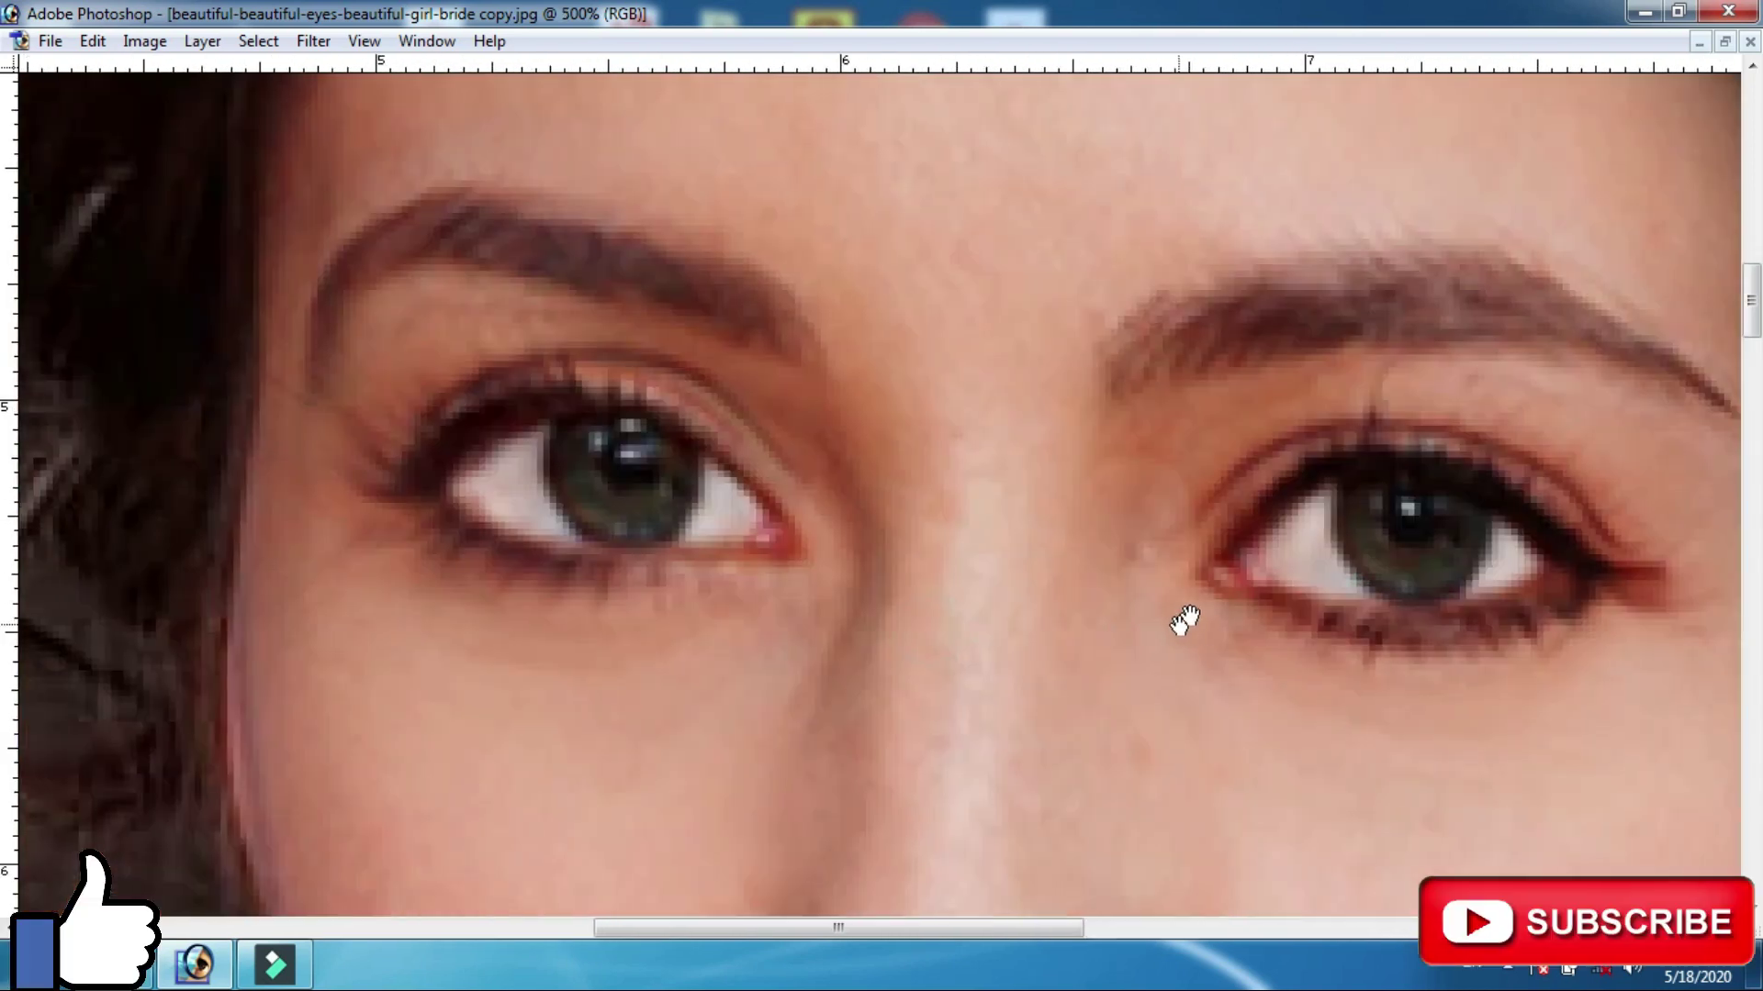
{"action": "left_click_drag", "start_coordinate": [659, 571], "coordinate": [1065, 594]}
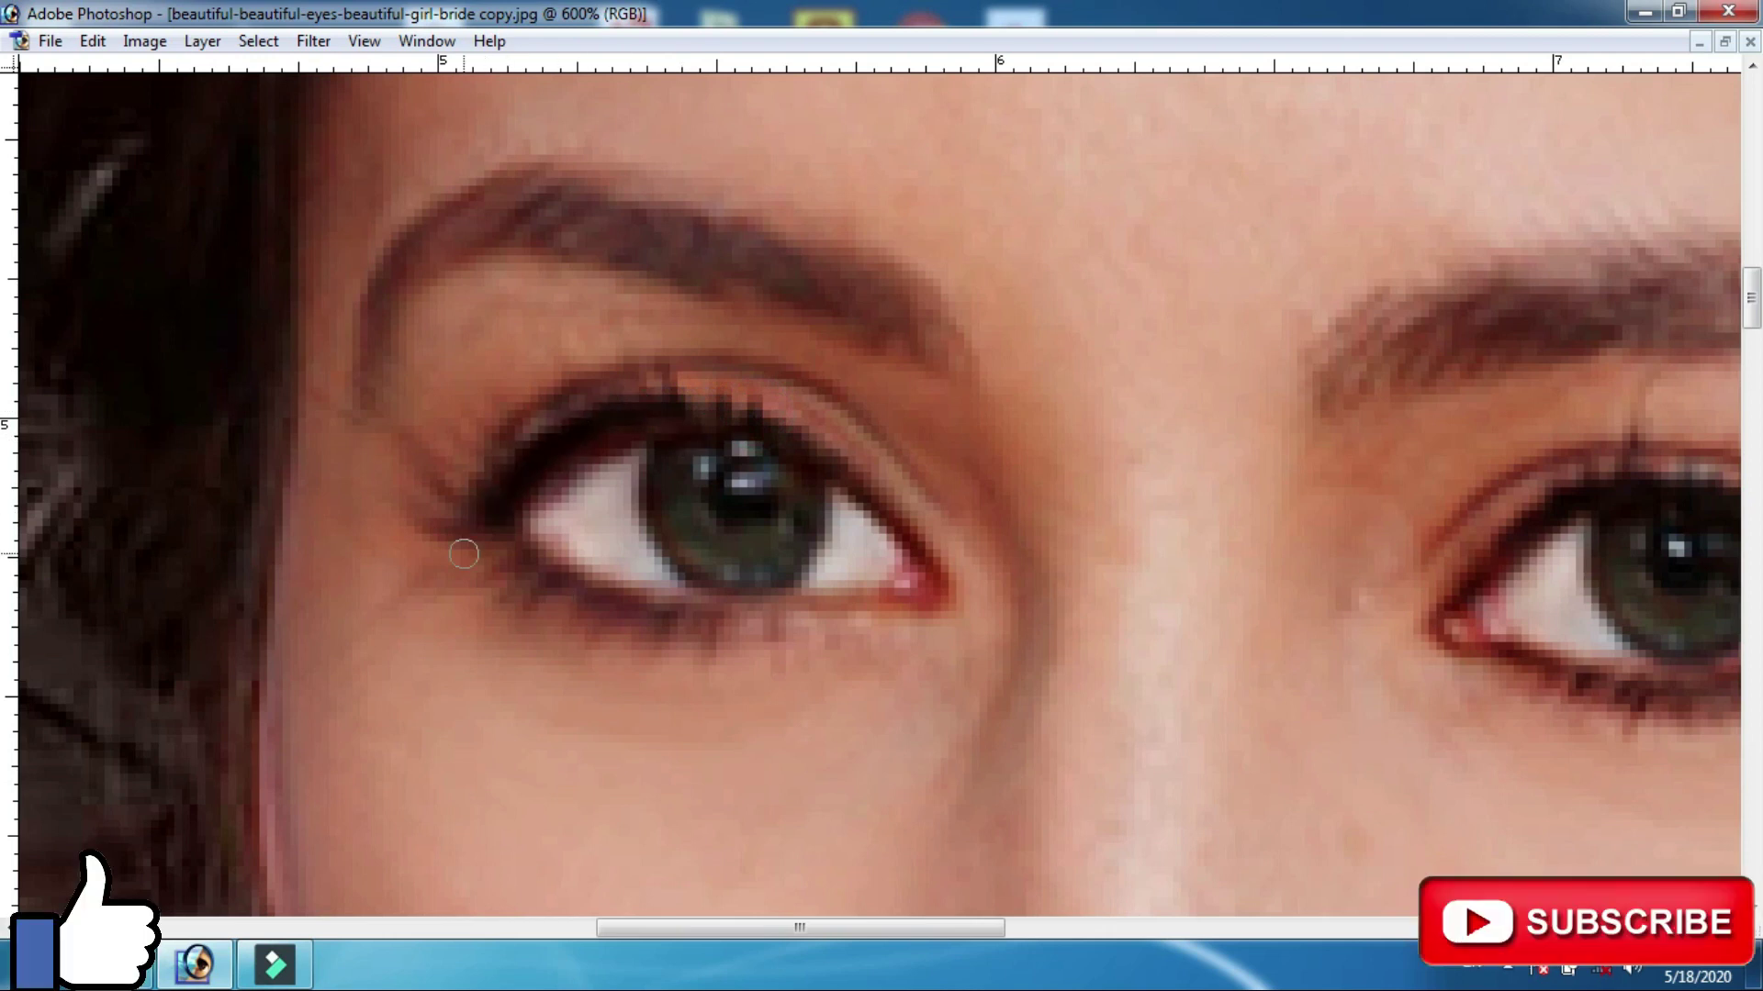
{"action": "key", "text": "ctrl+minus"}
{"action": "key", "text": "ctrl+minus"}
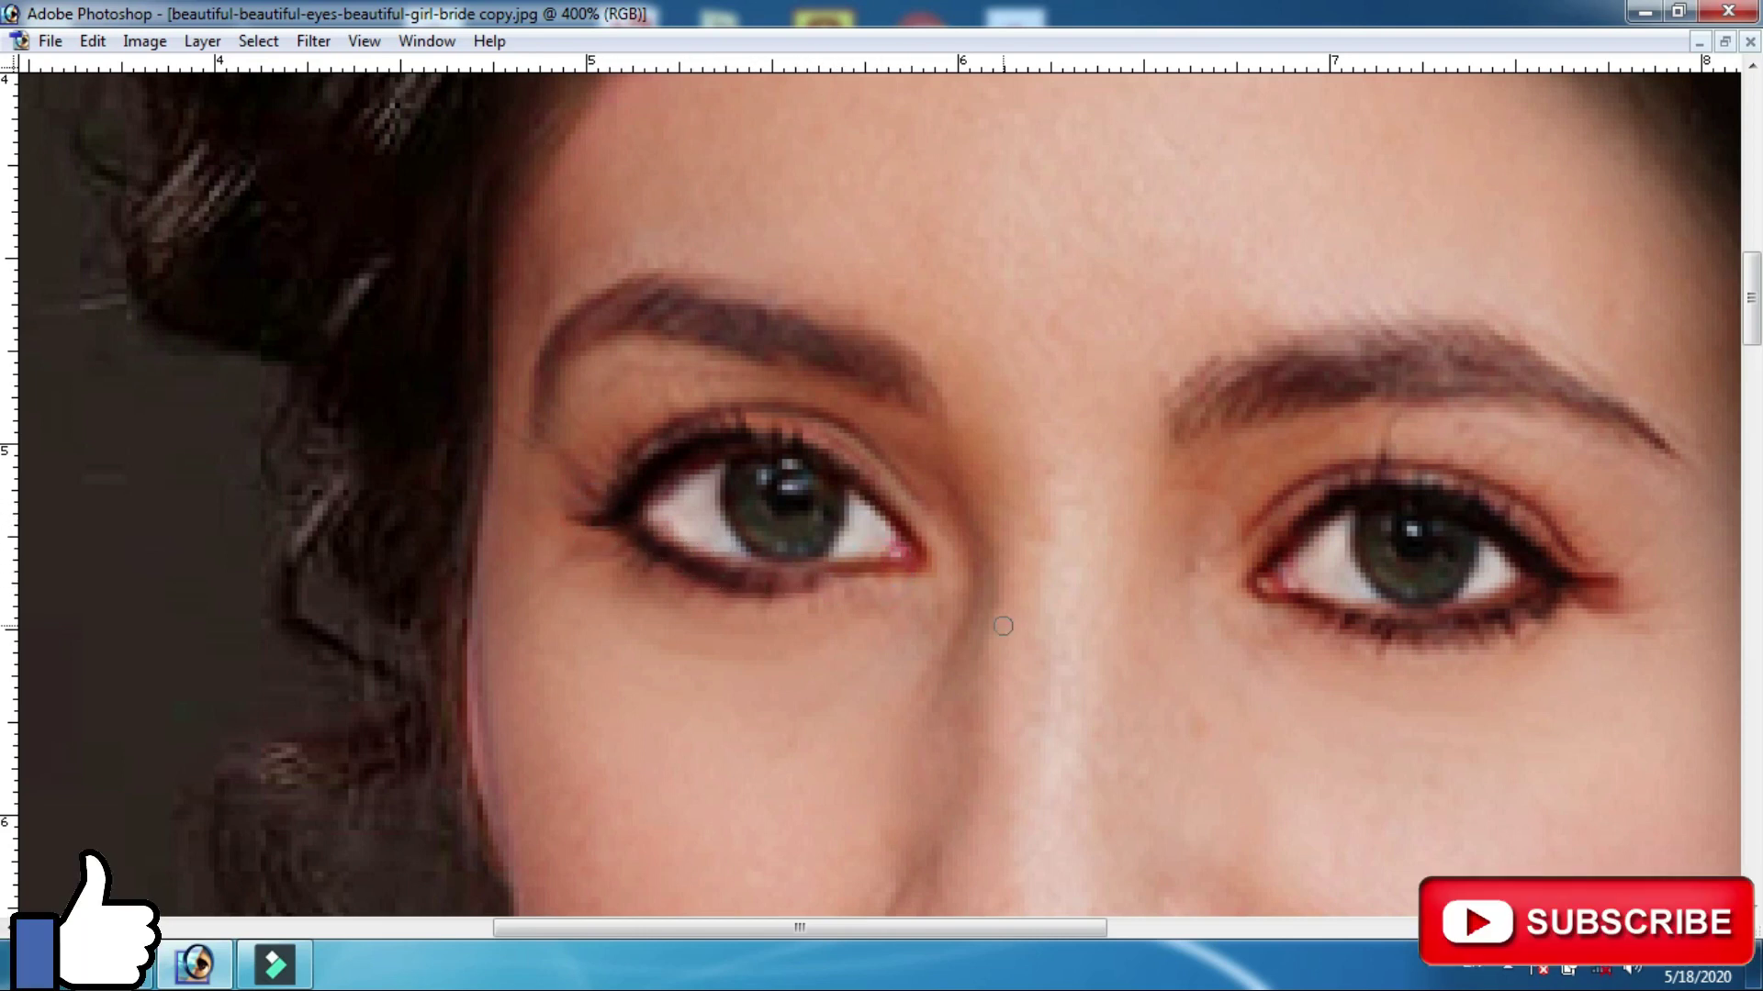
{"action": "mouse_move", "coordinate": [815, 599]}
{"action": "left_mouse_down"}
{"action": "mouse_move", "coordinate": [636, 536]}
{"action": "mouse_move", "coordinate": [928, 565]}
{"action": "left_mouse_up"}
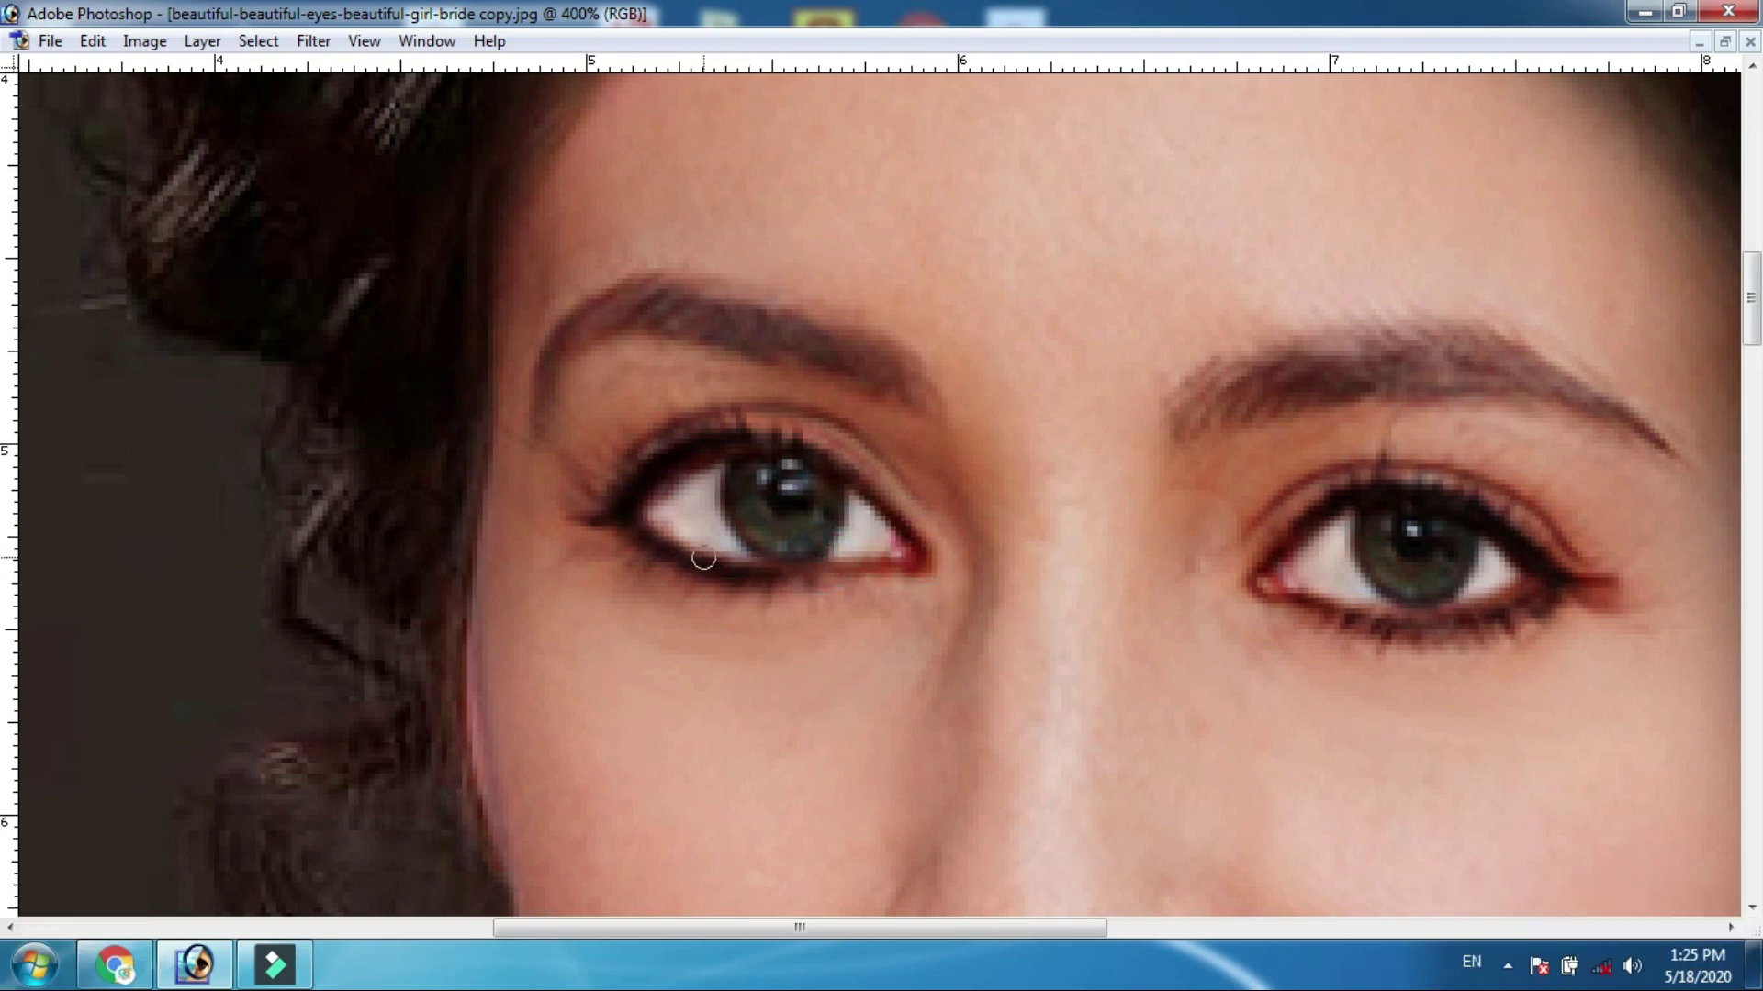
Burn the right eye's lower lid line darker and check the whole portrait
{"action": "key", "text": "ctrl+minus"}
{"action": "key", "text": "ctrl+minus"}
{"action": "key", "text": "ctrl+minus"}
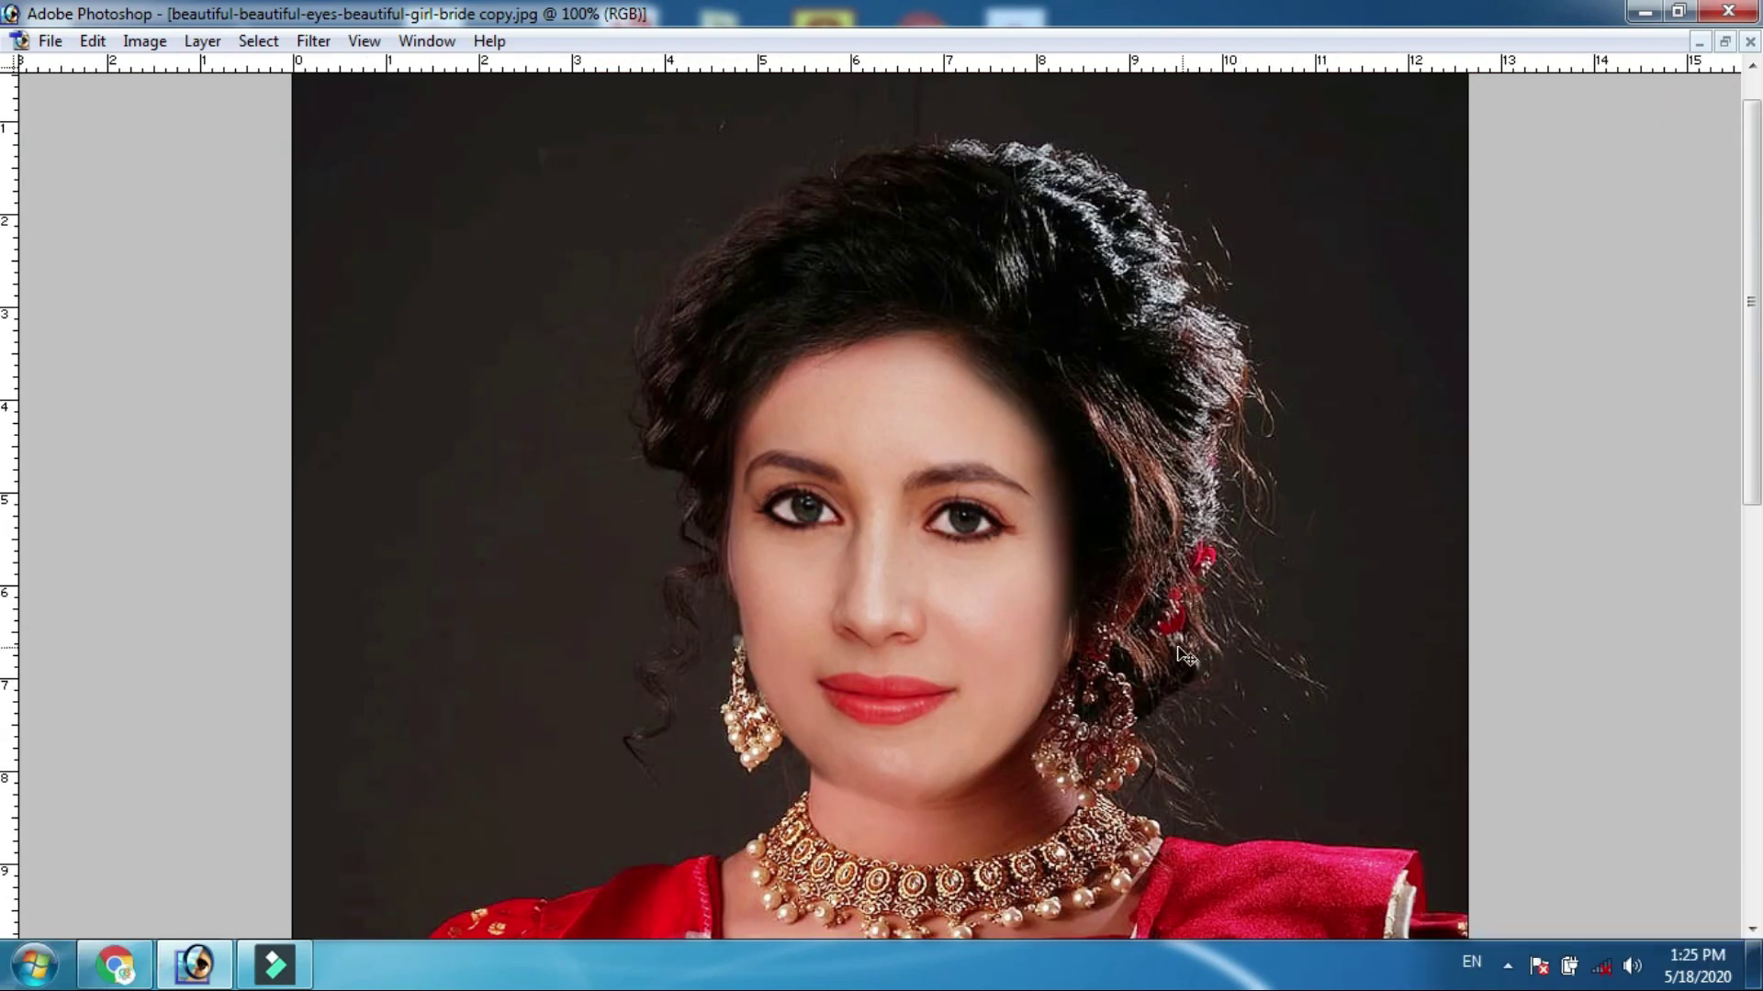
{"action": "key", "text": "ctrl+plus"}
{"action": "key", "text": "ctrl+plus"}
{"action": "key", "text": "ctrl+plus"}
{"action": "left_click_drag", "start_coordinate": [1327, 602], "coordinate": [1092, 624]}
{"action": "key", "text": "ctrl+minus"}
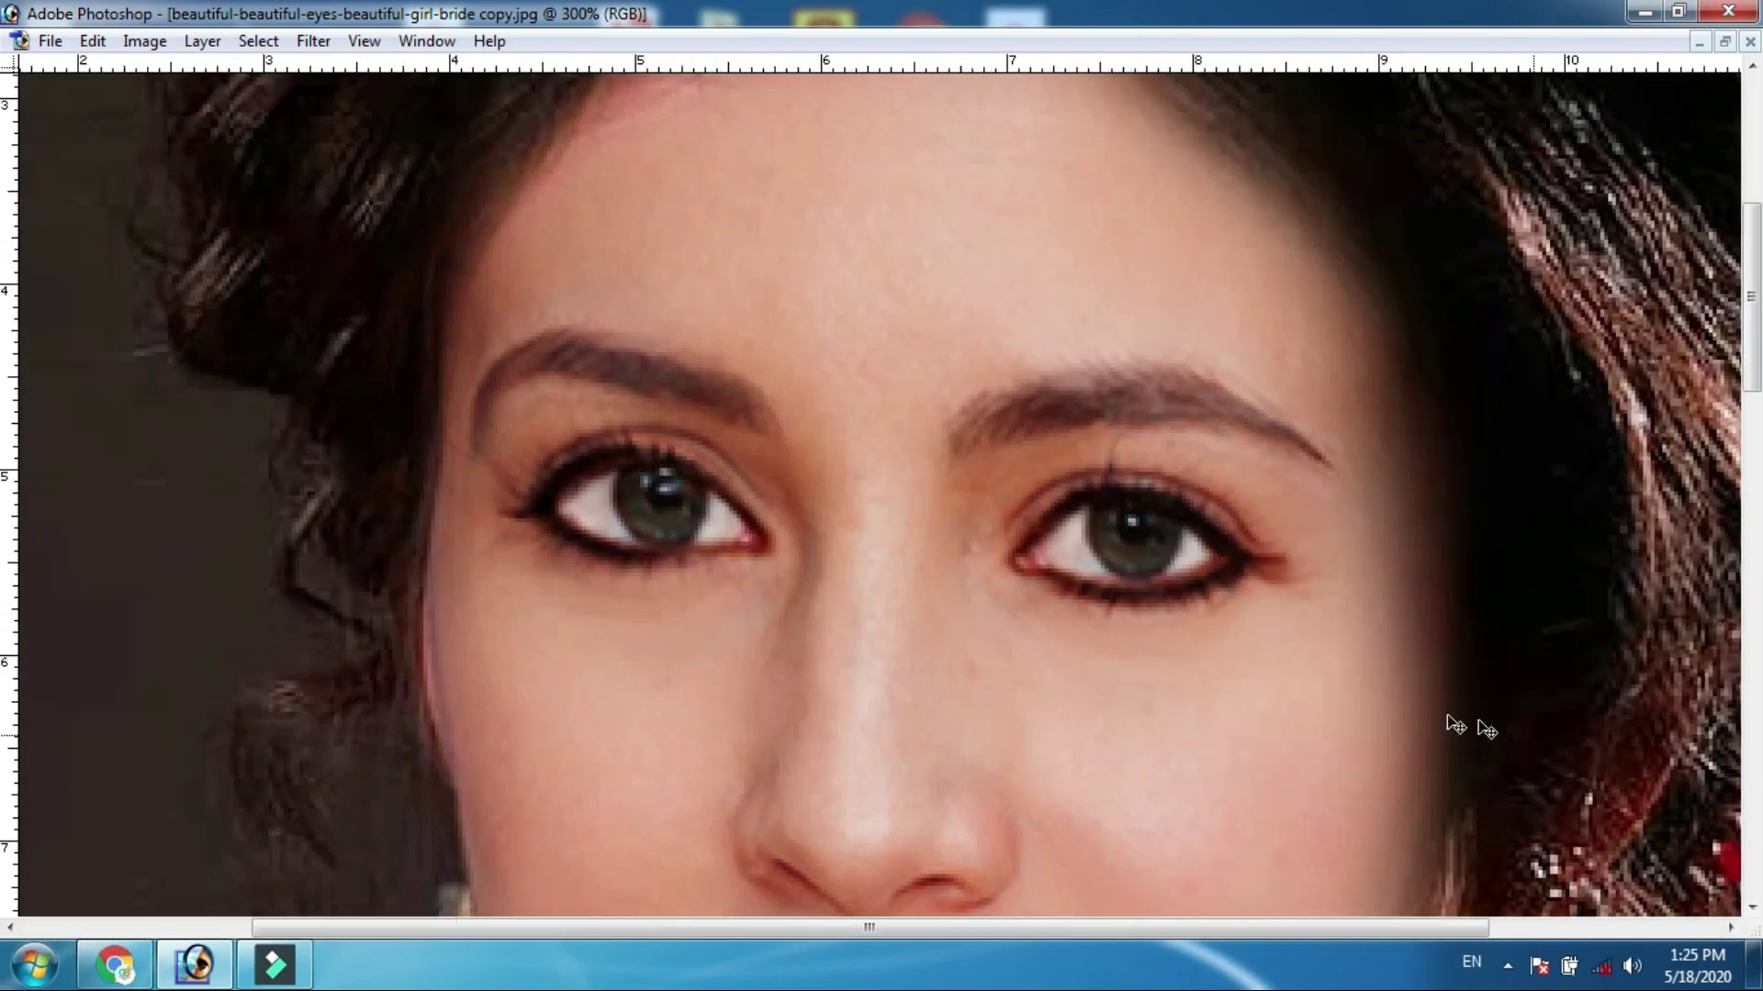
{"action": "key", "text": "ctrl+minus"}
{"action": "key", "text": "ctrl+minus"}
Deepen the eyeliner further at close zoom, then bring back the workspace panels
{"action": "key", "text": "ctrl+plus"}
{"action": "key", "text": "ctrl+plus"}
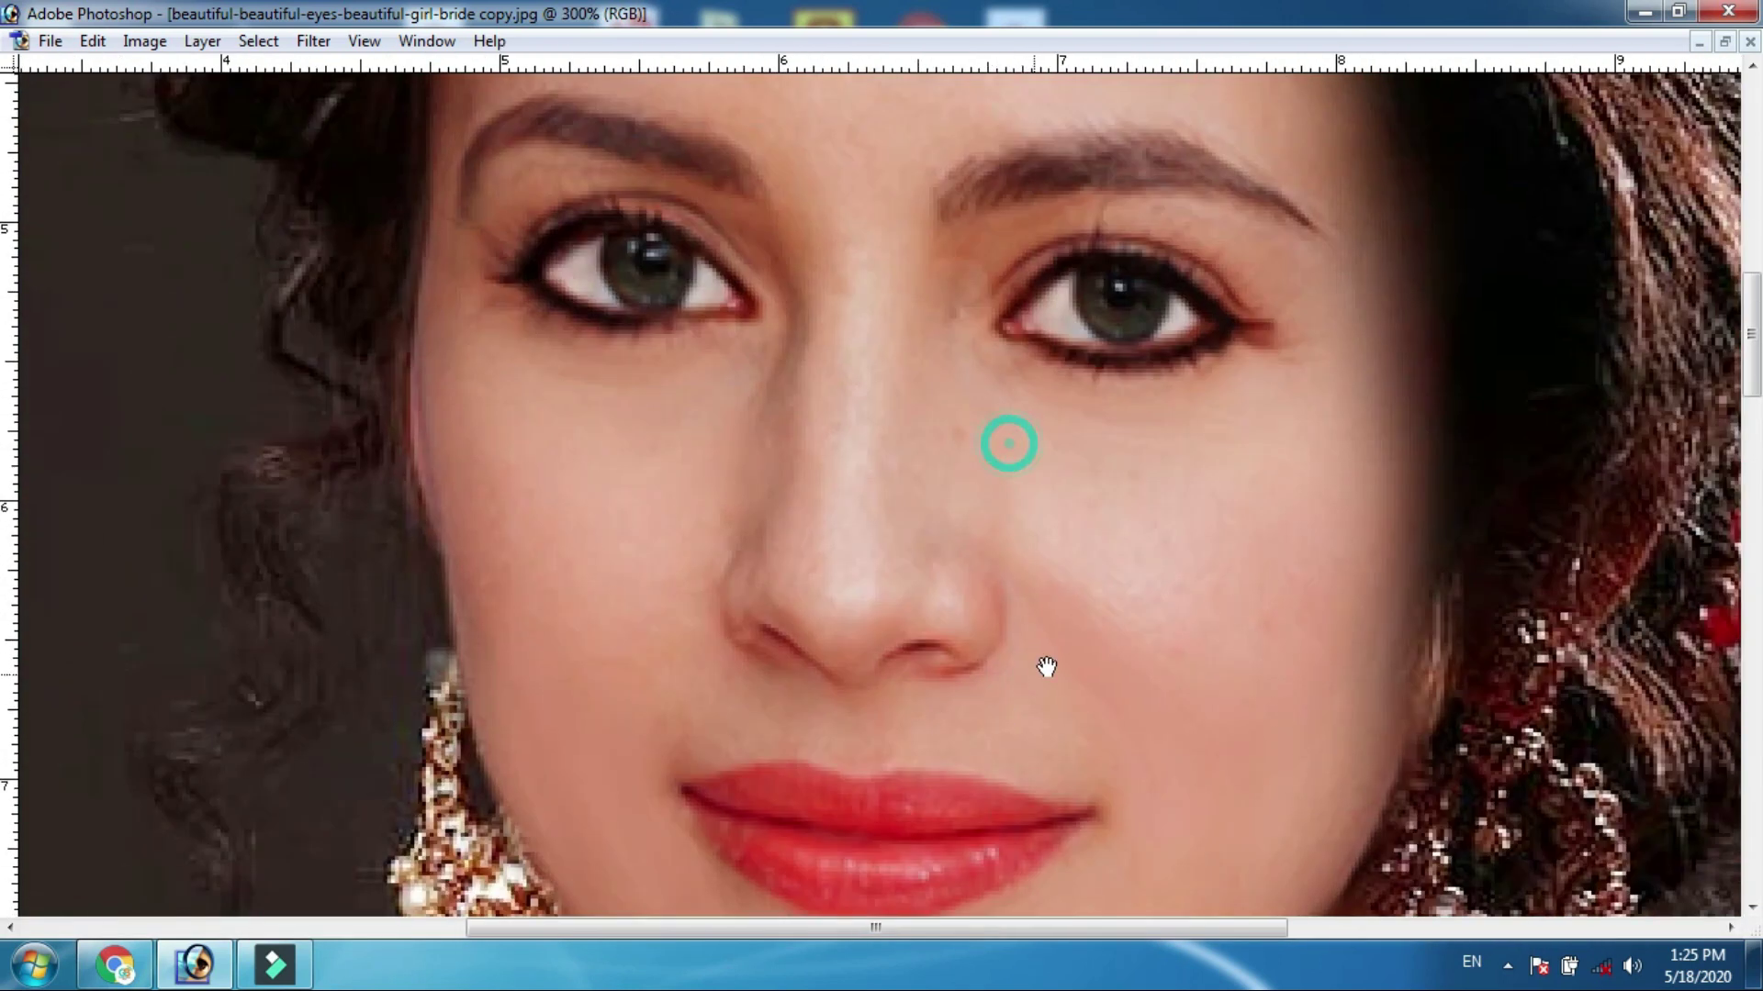
{"action": "key", "text": "ctrl+plus"}
{"action": "key", "text": "ctrl+plus"}
{"action": "key", "text": "ctrl+plus"}
{"action": "key", "text": "ctrl+minus"}
{"action": "key", "text": "ctrl+minus"}
{"action": "key", "text": "ctrl+plus"}
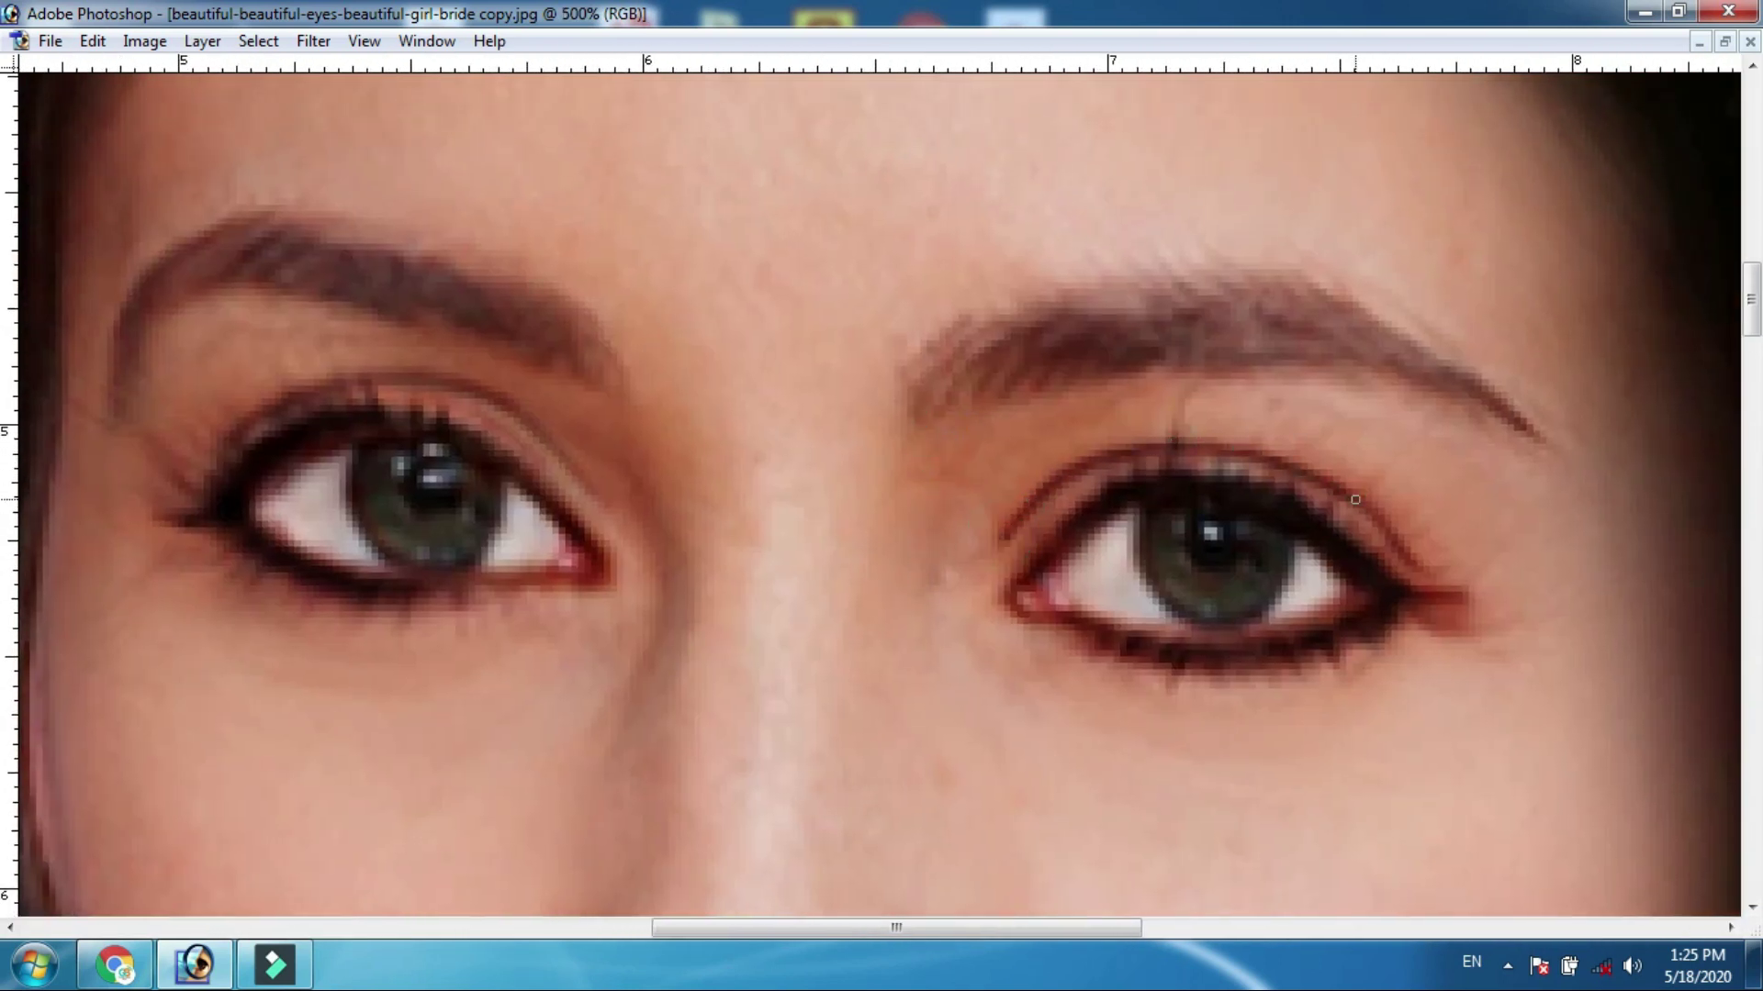
{"action": "left_click_drag", "start_coordinate": [1029, 574], "coordinate": [1389, 662]}
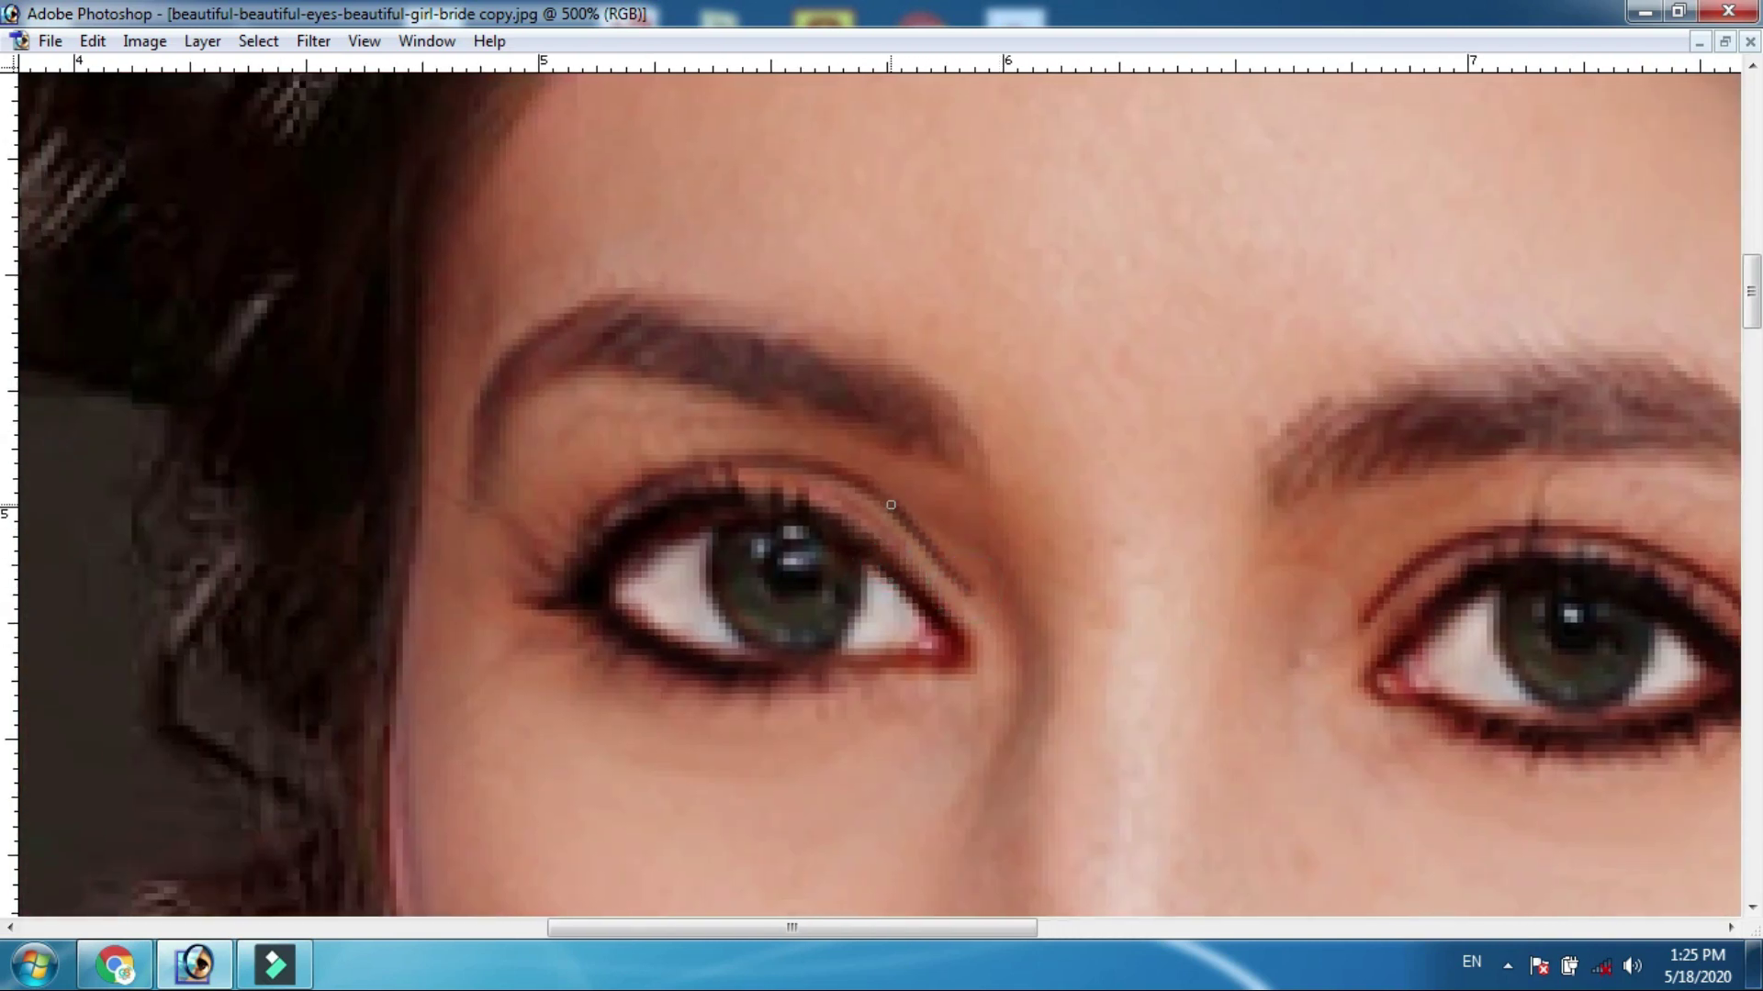
{"action": "key", "text": "ctrl+minus"}
{"action": "key", "text": "ctrl+minus"}
{"action": "key", "text": "ctrl+minus"}
{"action": "key", "text": "ctrl+minus"}
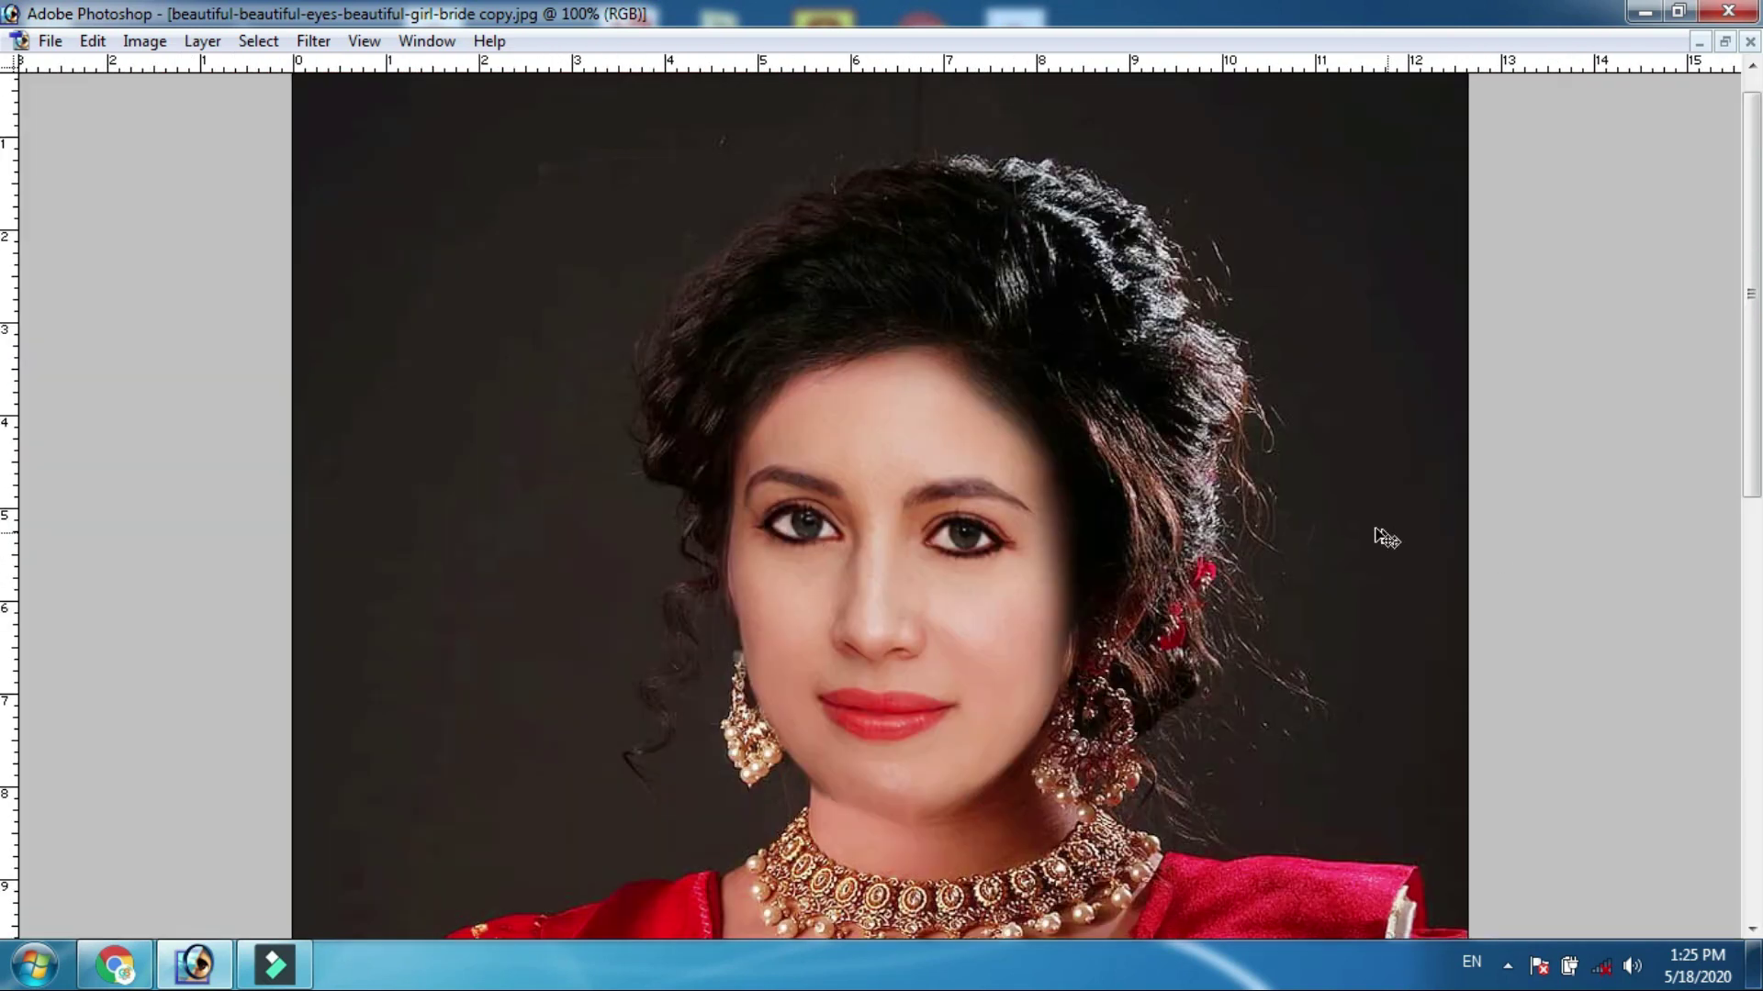
{"action": "key", "text": "ctrl+plus"}
{"action": "key", "text": "ctrl+plus"}
{"action": "key", "text": "ctrl+plus"}
{"action": "key", "text": "Tab"}
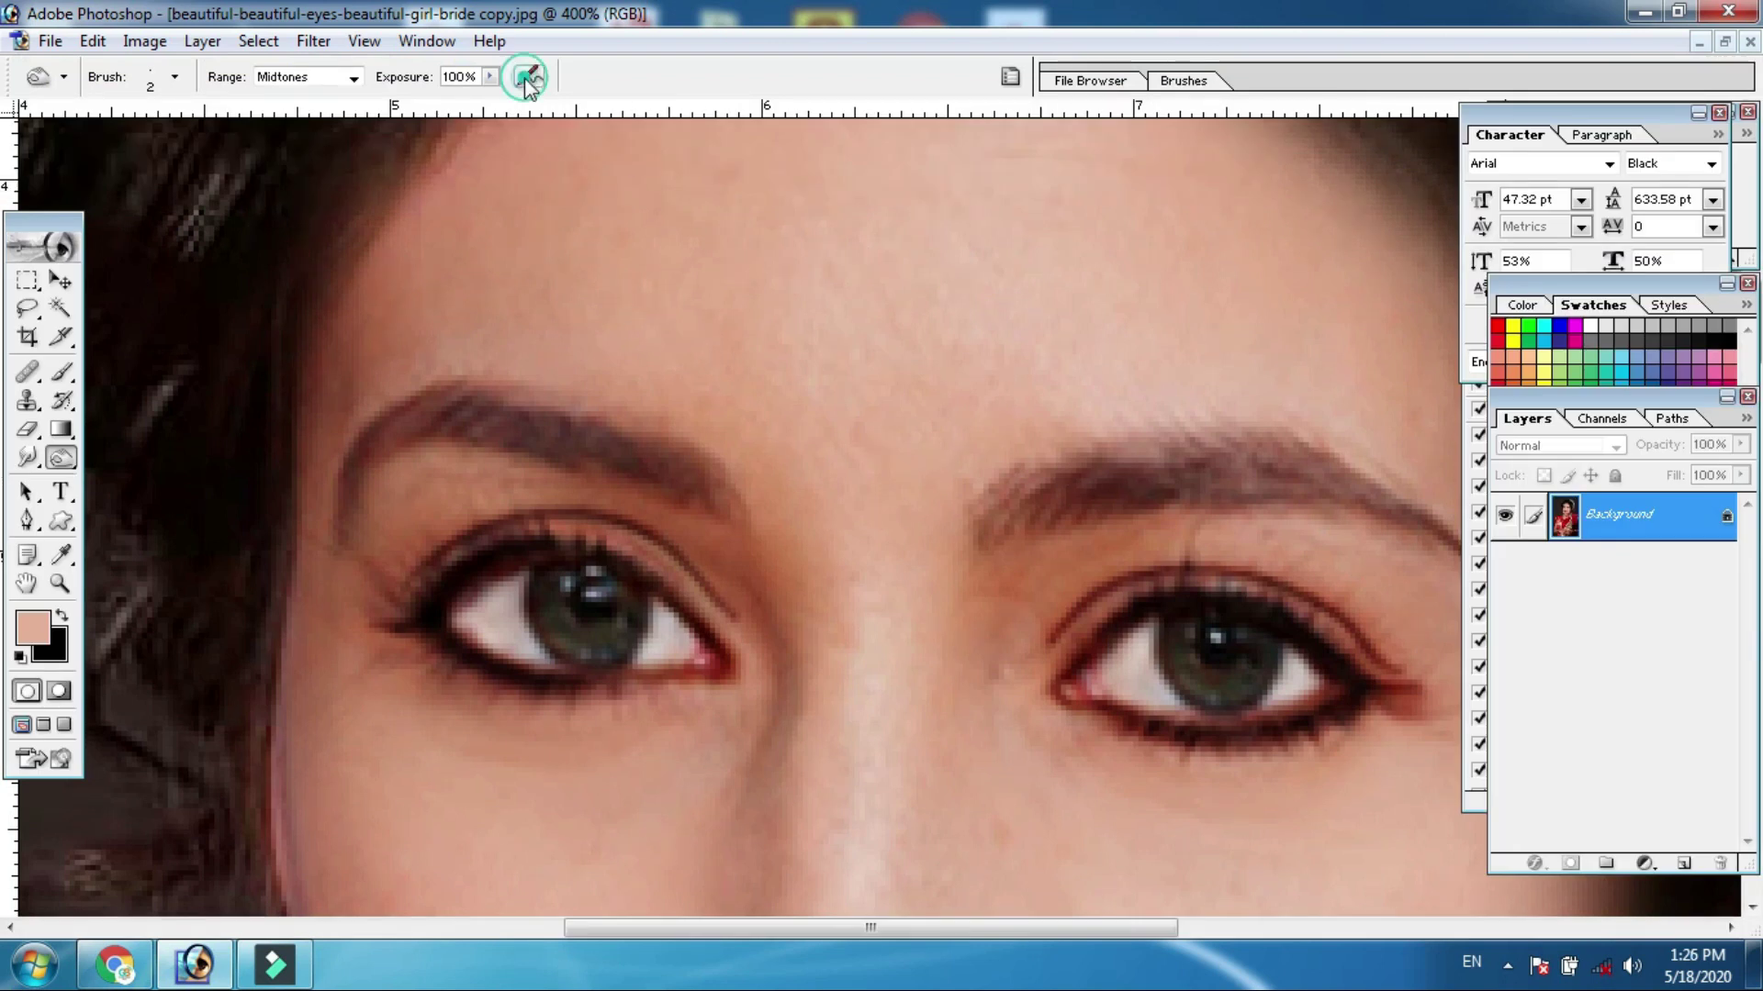
Enlarge the burn brush to 20 and darken both eyebrows along their length
{"action": "key", "text": "bracketright"}
{"action": "key", "text": "bracketright"}
{"action": "key", "text": "bracketright"}
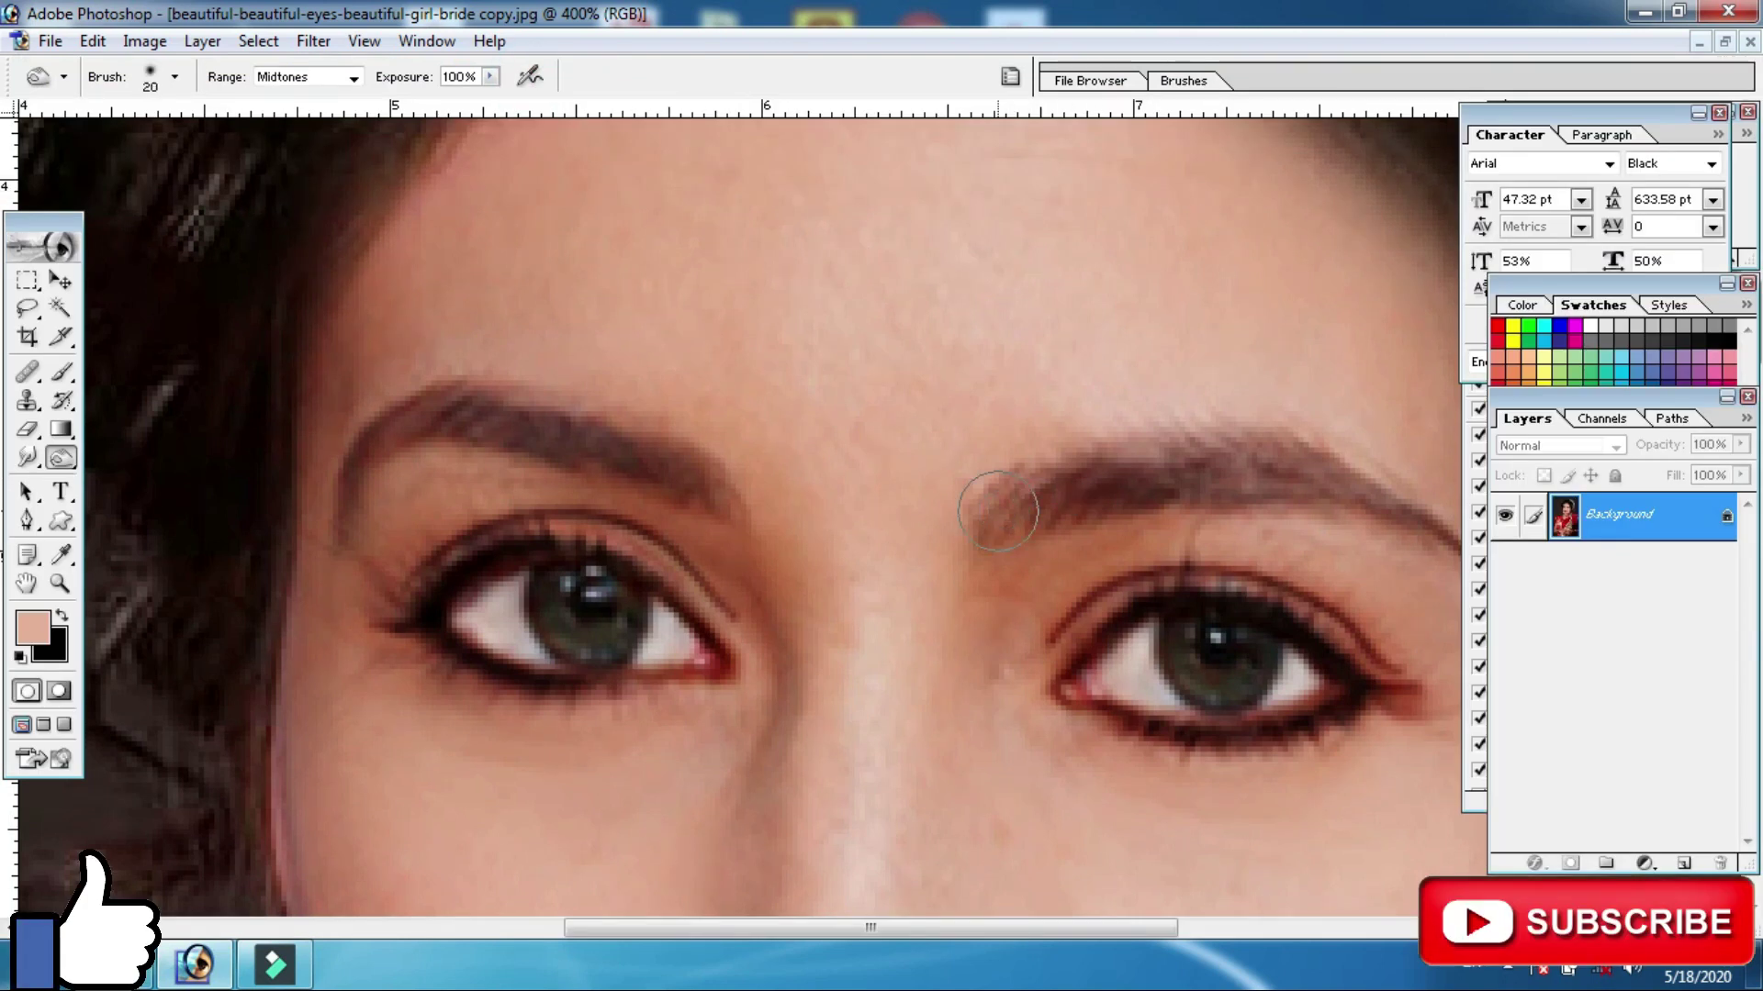
{"action": "key", "text": "bracketright"}
{"action": "scroll", "coordinate": [1184, 463], "scroll_direction": "right", "scroll_amount": 5}
{"action": "left_click_drag", "start_coordinate": [808, 500], "coordinate": [1276, 541]}
{"action": "left_click_drag", "start_coordinate": [808, 500], "coordinate": [1285, 541]}
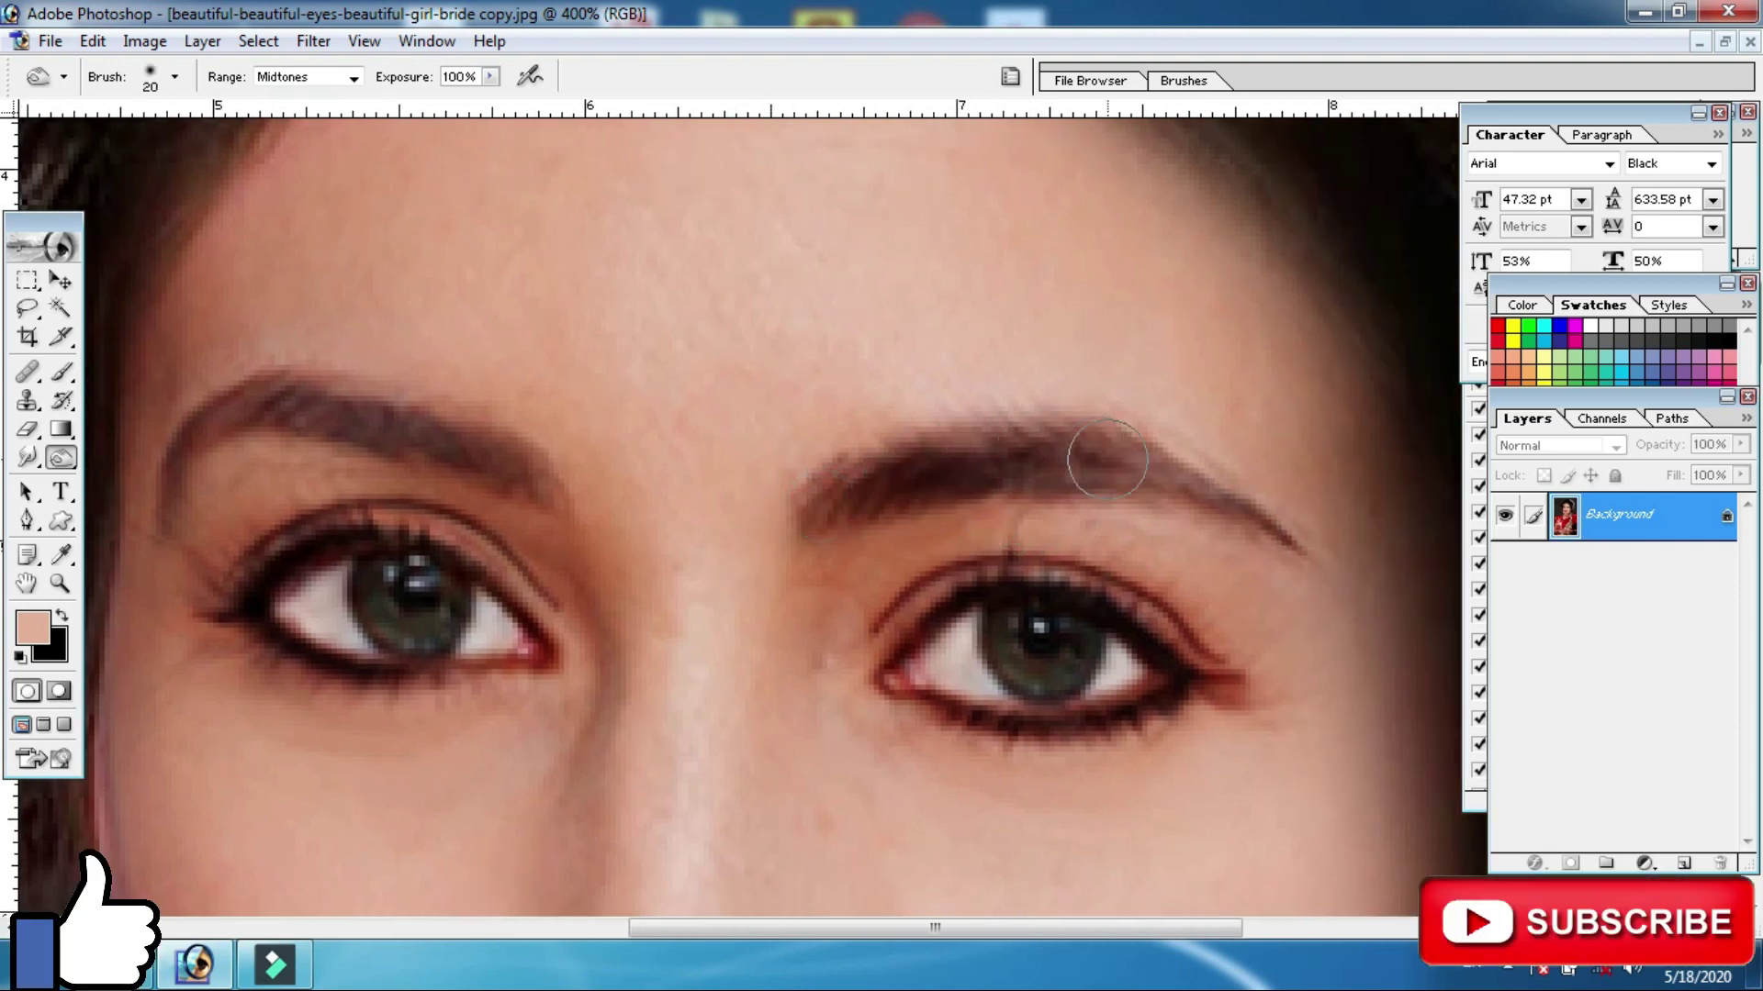
{"action": "mouse_move", "coordinate": [551, 454]}
{"action": "left_mouse_down"}
{"action": "mouse_move", "coordinate": [379, 419]}
{"action": "mouse_move", "coordinate": [184, 441]}
{"action": "left_mouse_up"}
{"action": "key", "text": "ctrl+minus"}
{"action": "key", "text": "ctrl+minus"}
{"action": "key", "text": "ctrl+minus"}
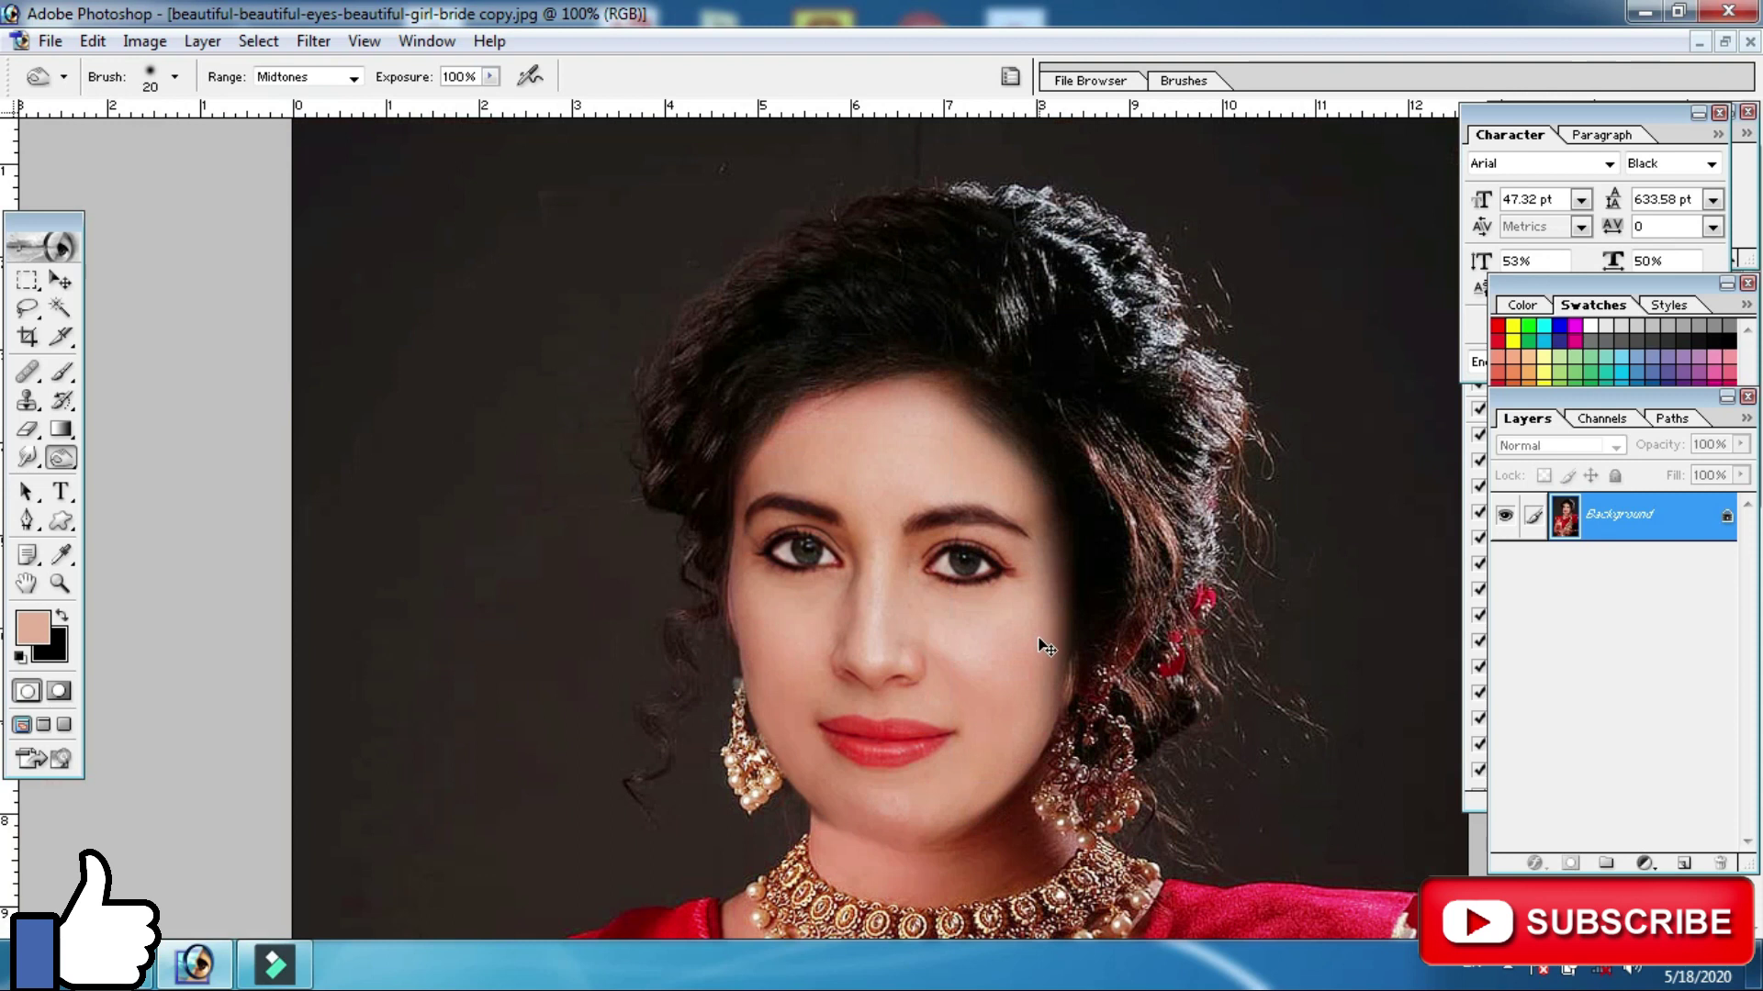
{"action": "key", "text": "ctrl+plus"}
{"action": "key", "text": "ctrl+plus"}
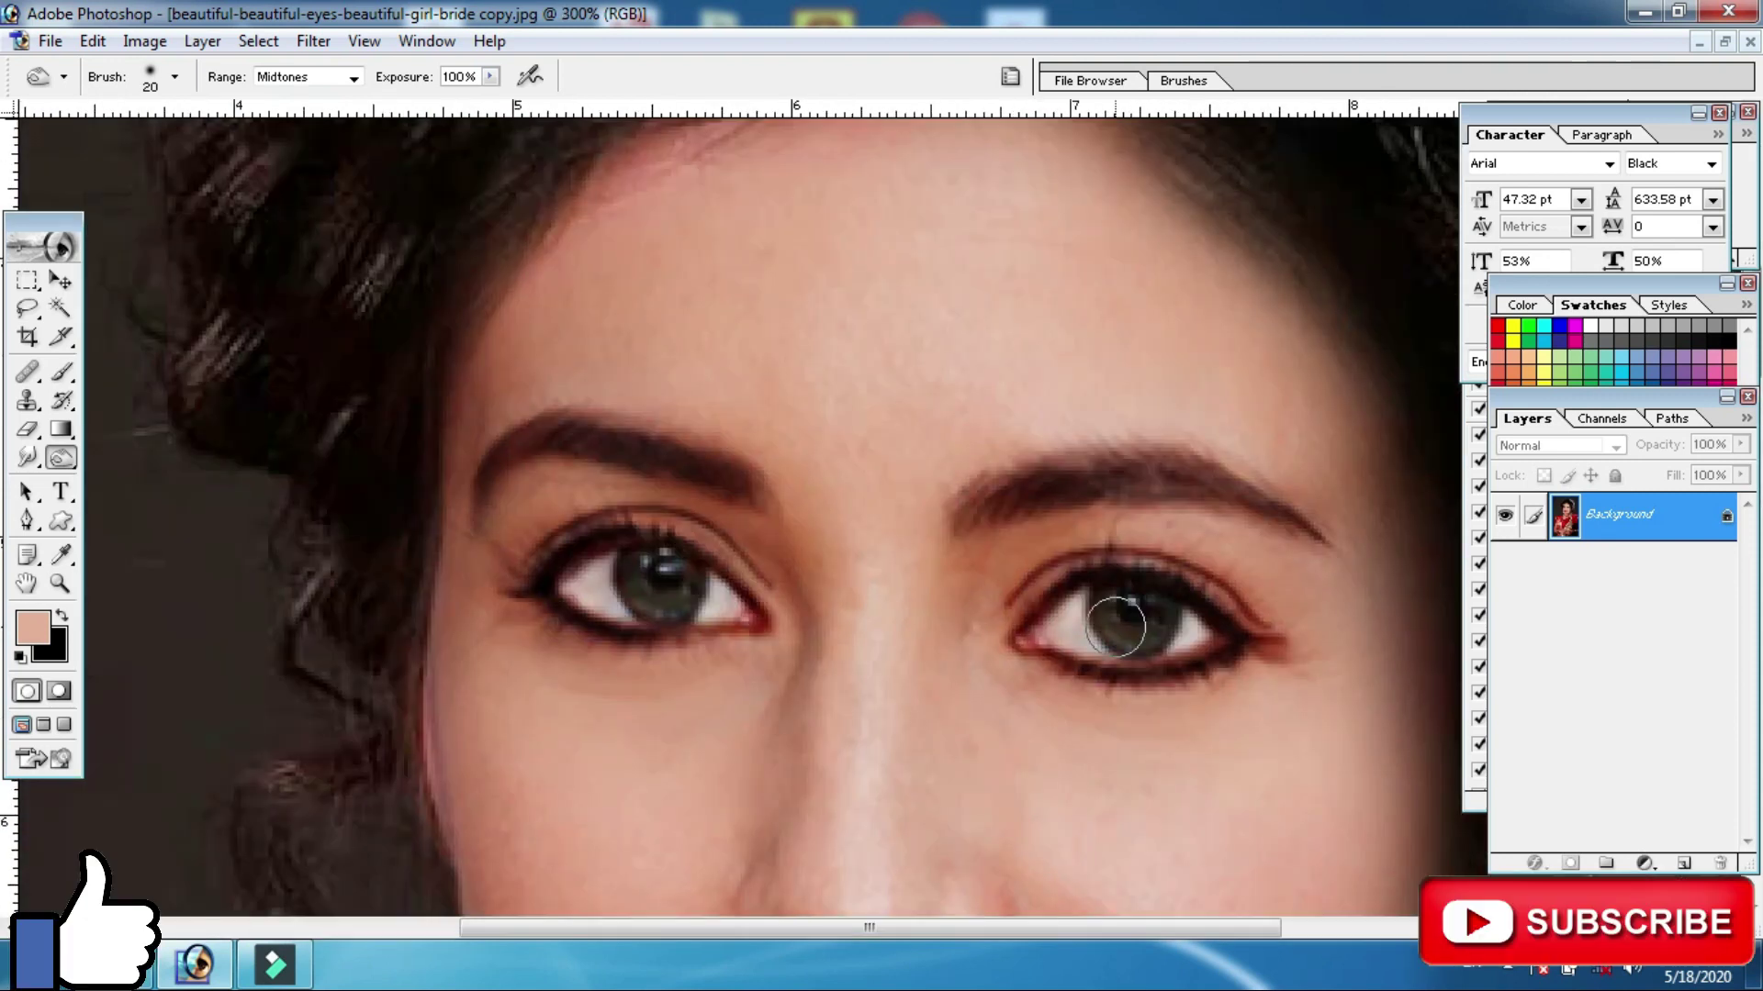
{"action": "key", "text": "ctrl+alt+z"}
{"action": "key", "text": "ctrl+alt+z"}
{"action": "left_click_drag", "start_coordinate": [964, 514], "coordinate": [1331, 537]}
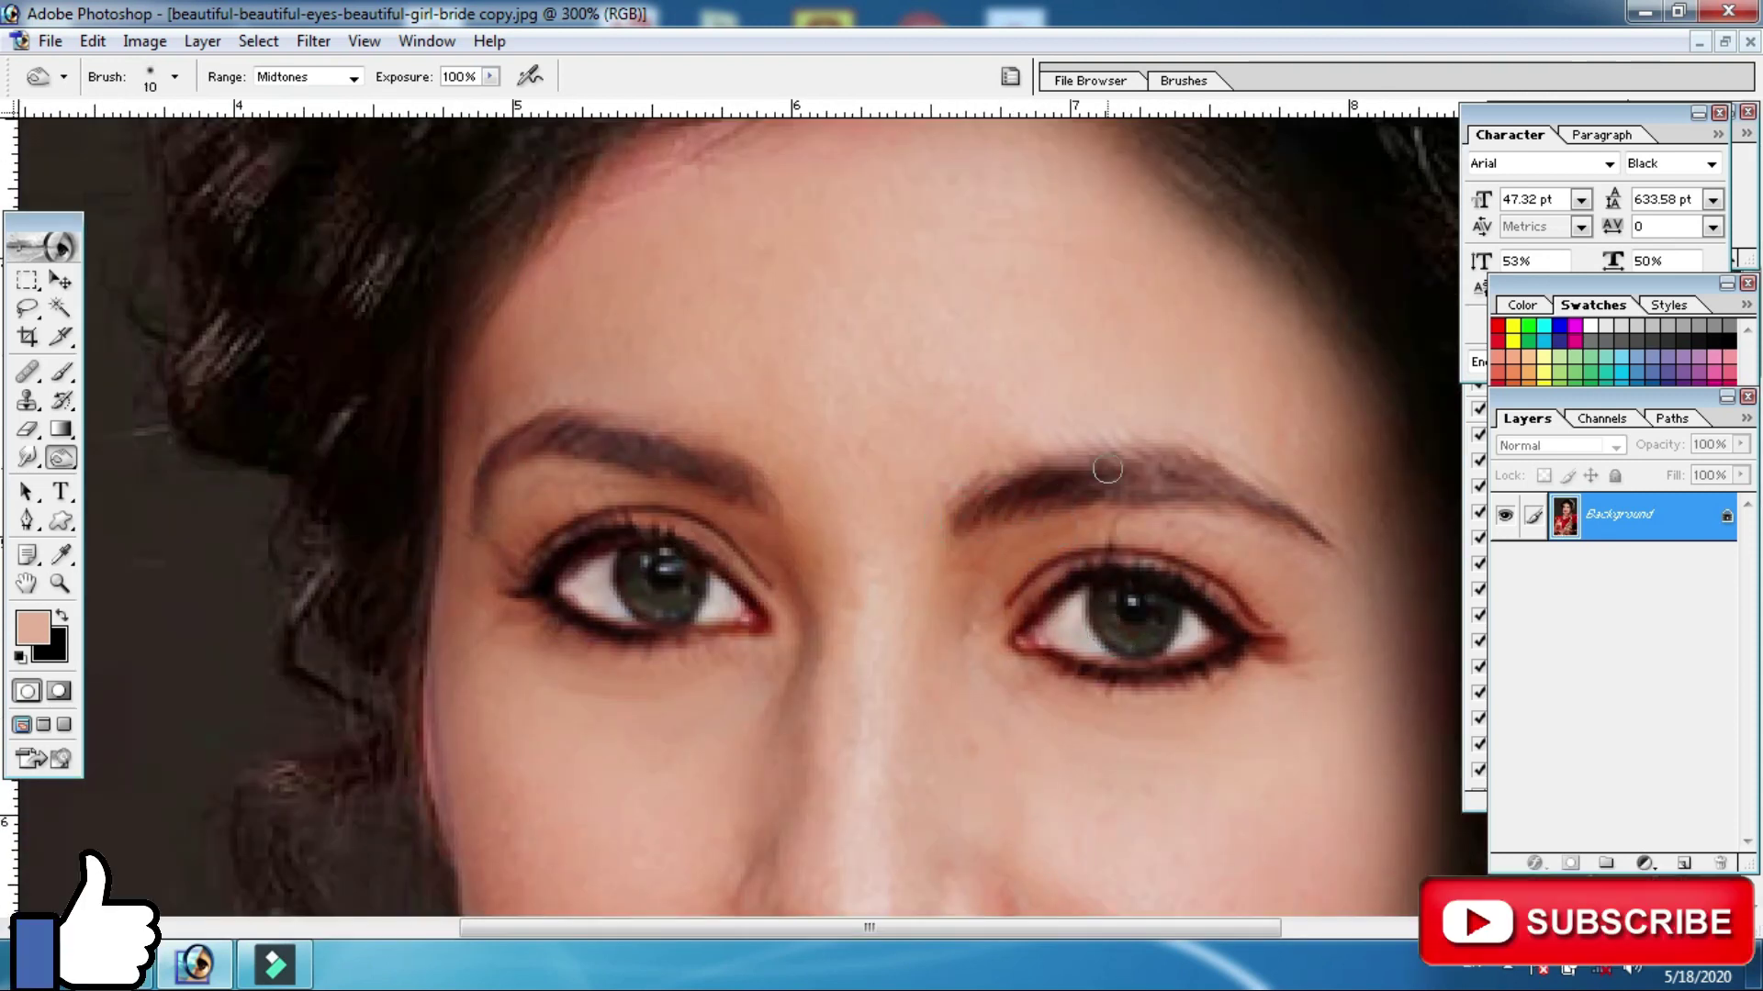
{"action": "left_click_drag", "start_coordinate": [726, 480], "coordinate": [471, 509]}
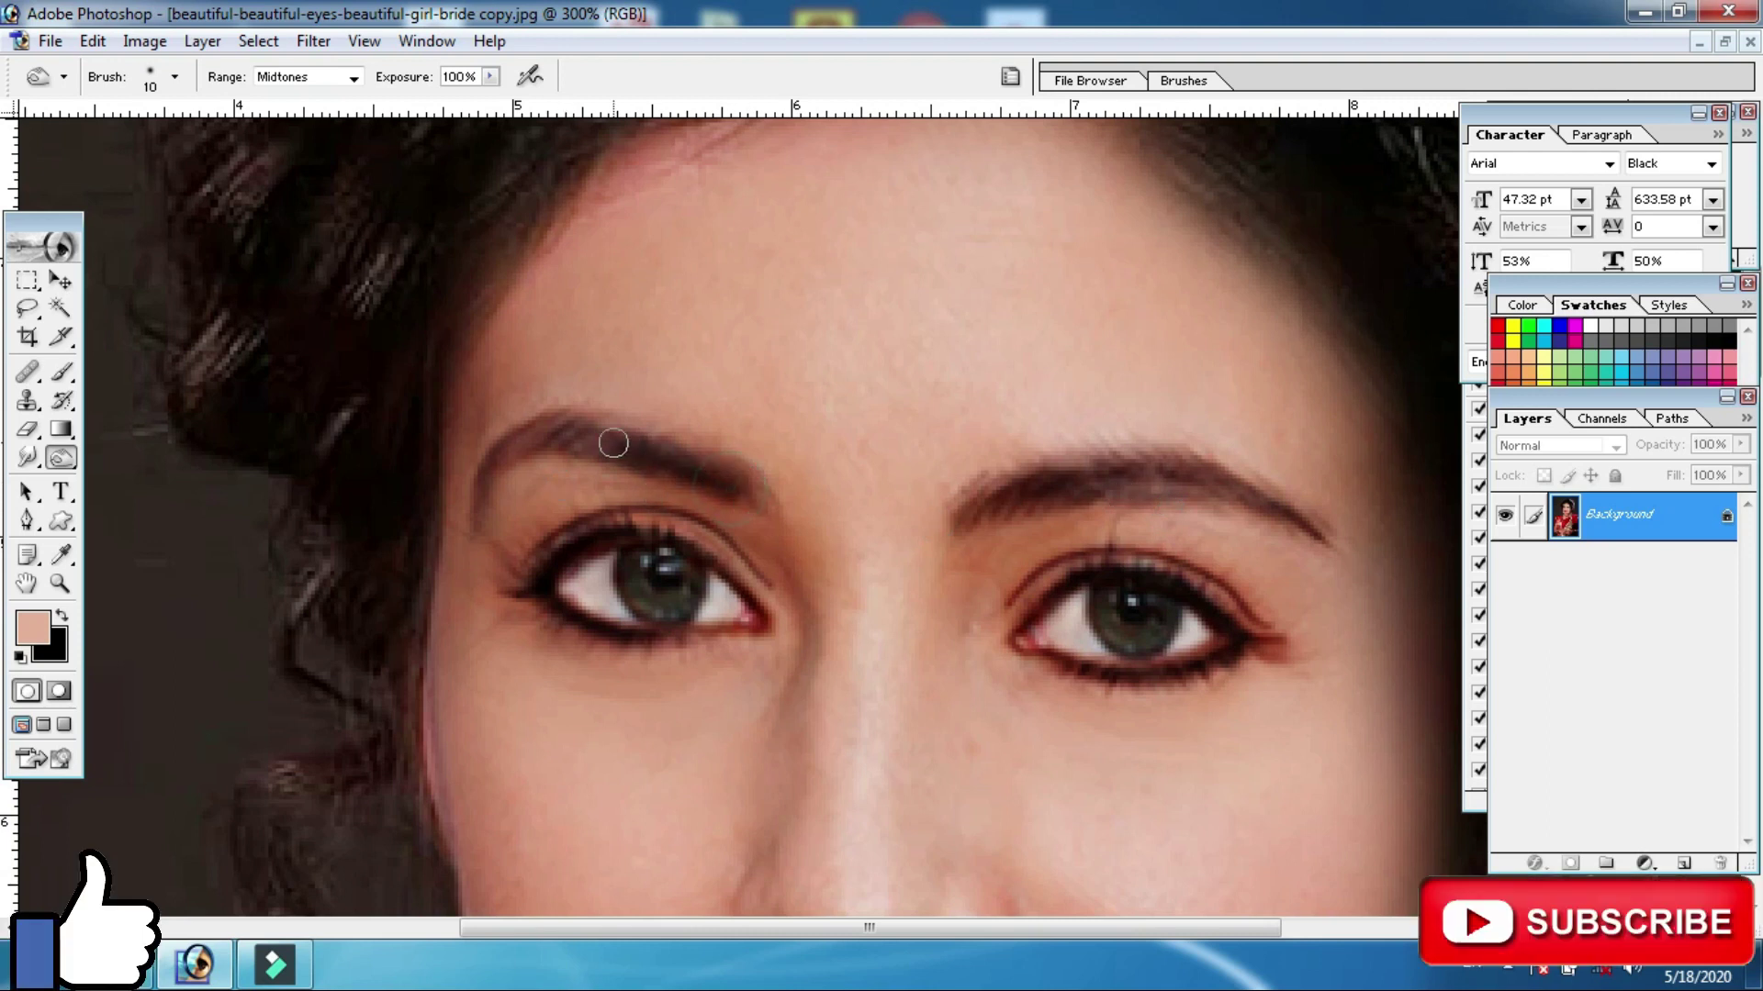
Darken and extend the right eye's outer eyeliner wing with a smaller brush
{"action": "key", "text": "ctrl+minus"}
{"action": "key", "text": "ctrl+minus"}
{"action": "key", "text": "ctrl+plus"}
{"action": "key", "text": "ctrl+plus"}
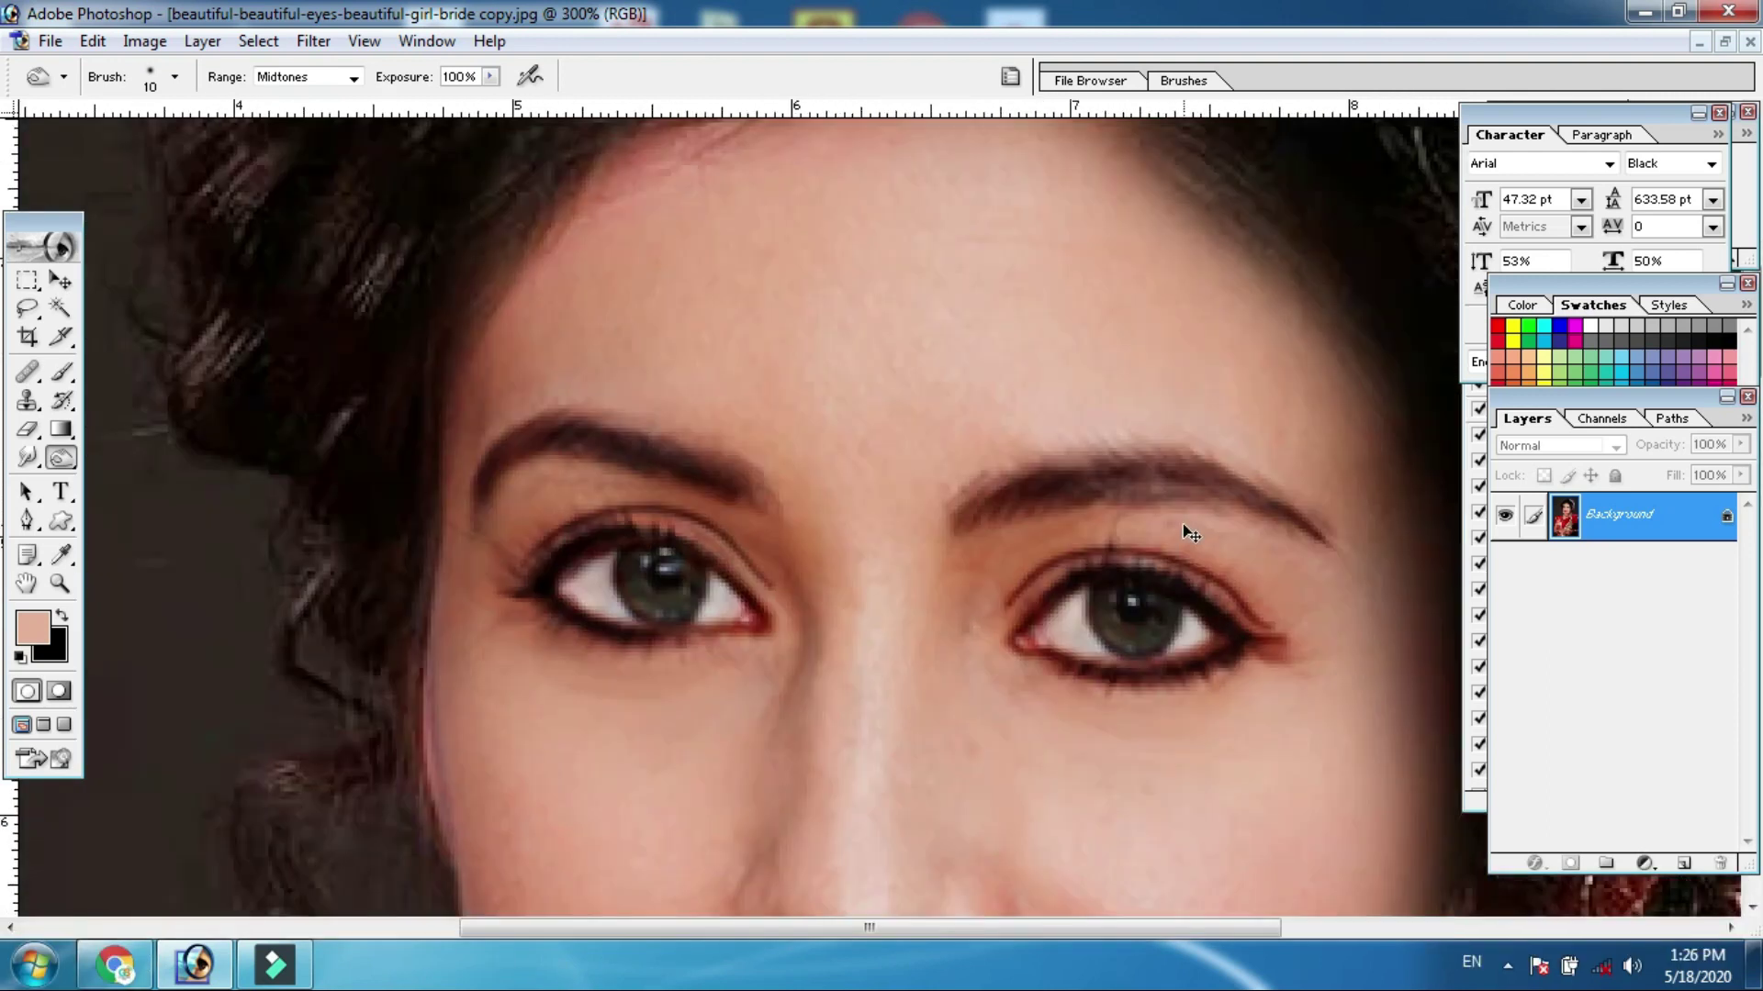
{"action": "key", "text": "ctrl+minus"}
{"action": "key", "text": "ctrl+minus"}
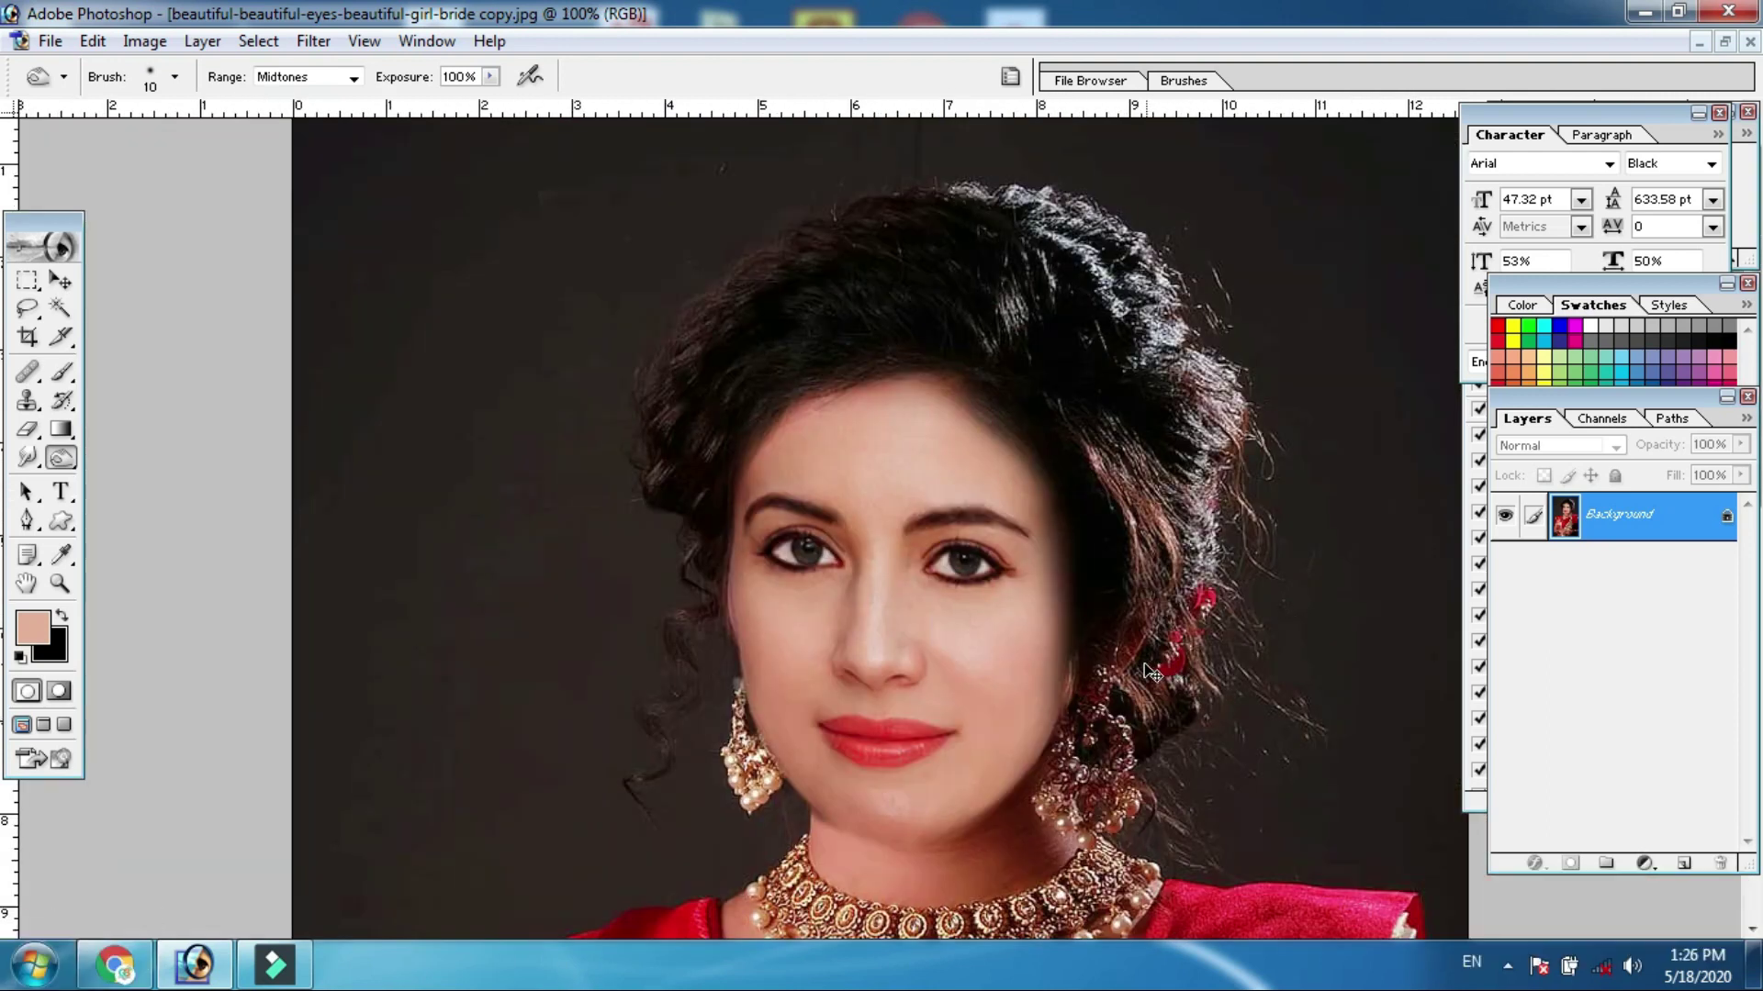
{"action": "key", "text": "ctrl+plus"}
{"action": "key", "text": "ctrl+plus"}
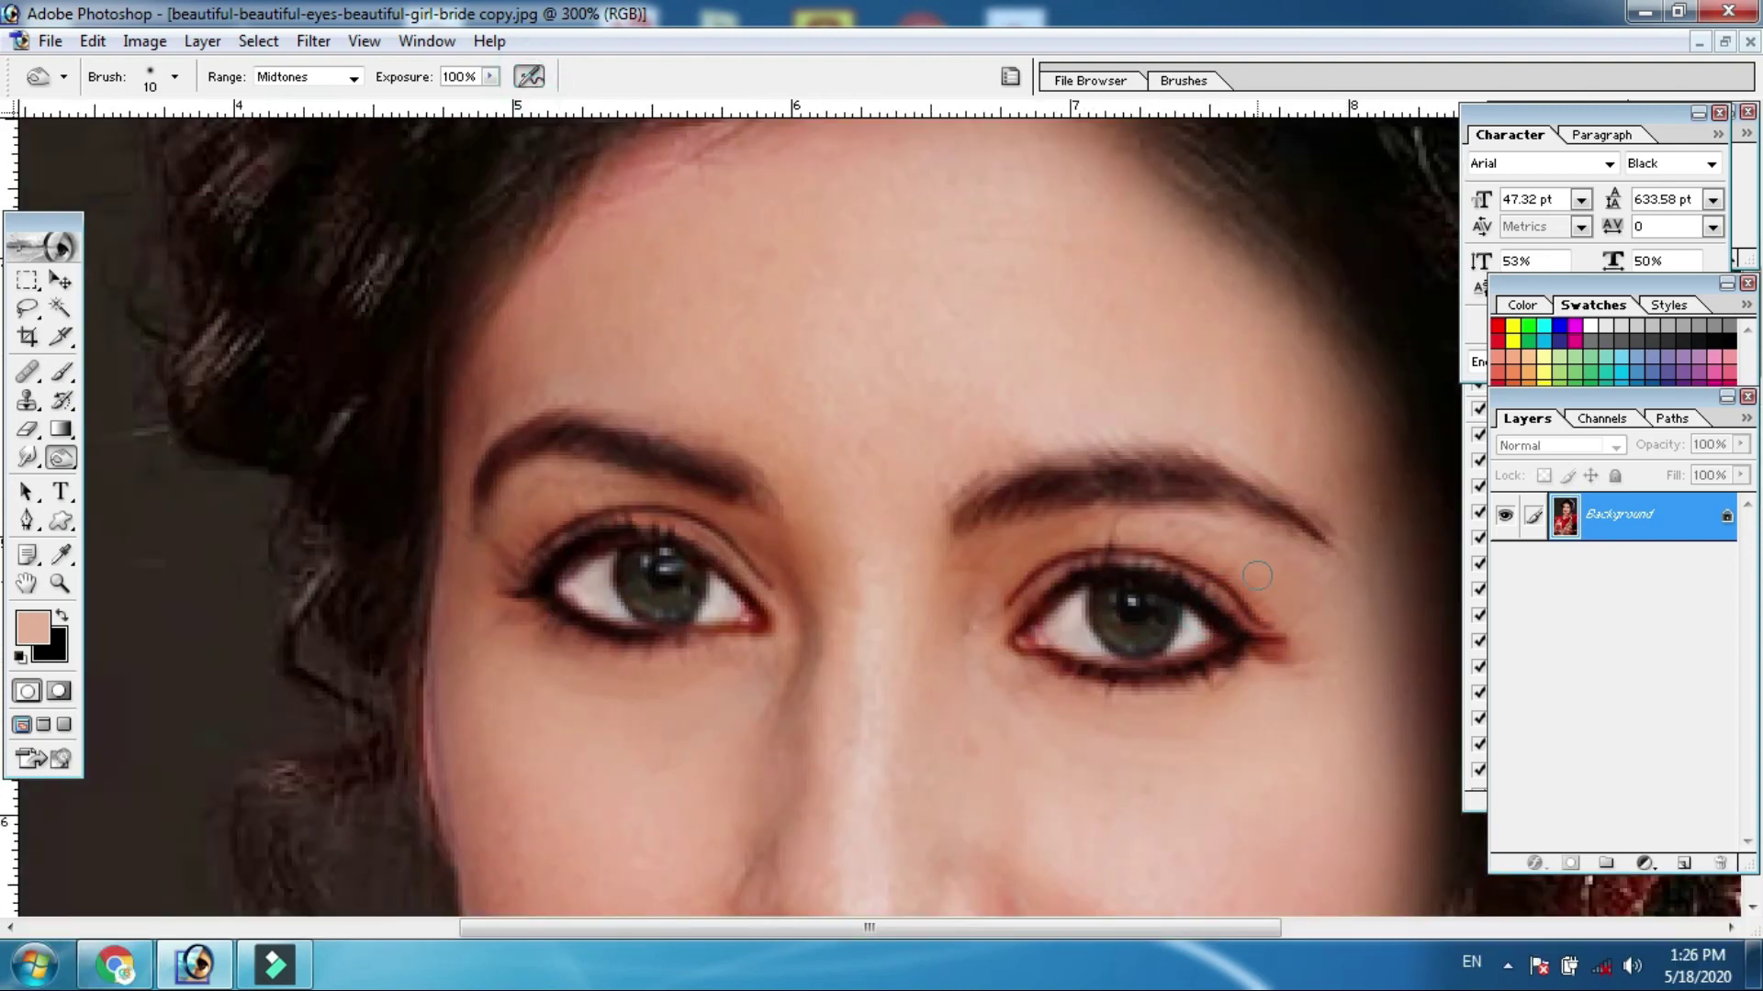
{"action": "left_click_drag", "start_coordinate": [1233, 608], "coordinate": [1300, 650]}
{"action": "key", "text": "bracketleft"}
{"action": "key", "text": "bracketleft"}
{"action": "key", "text": "bracketleft"}
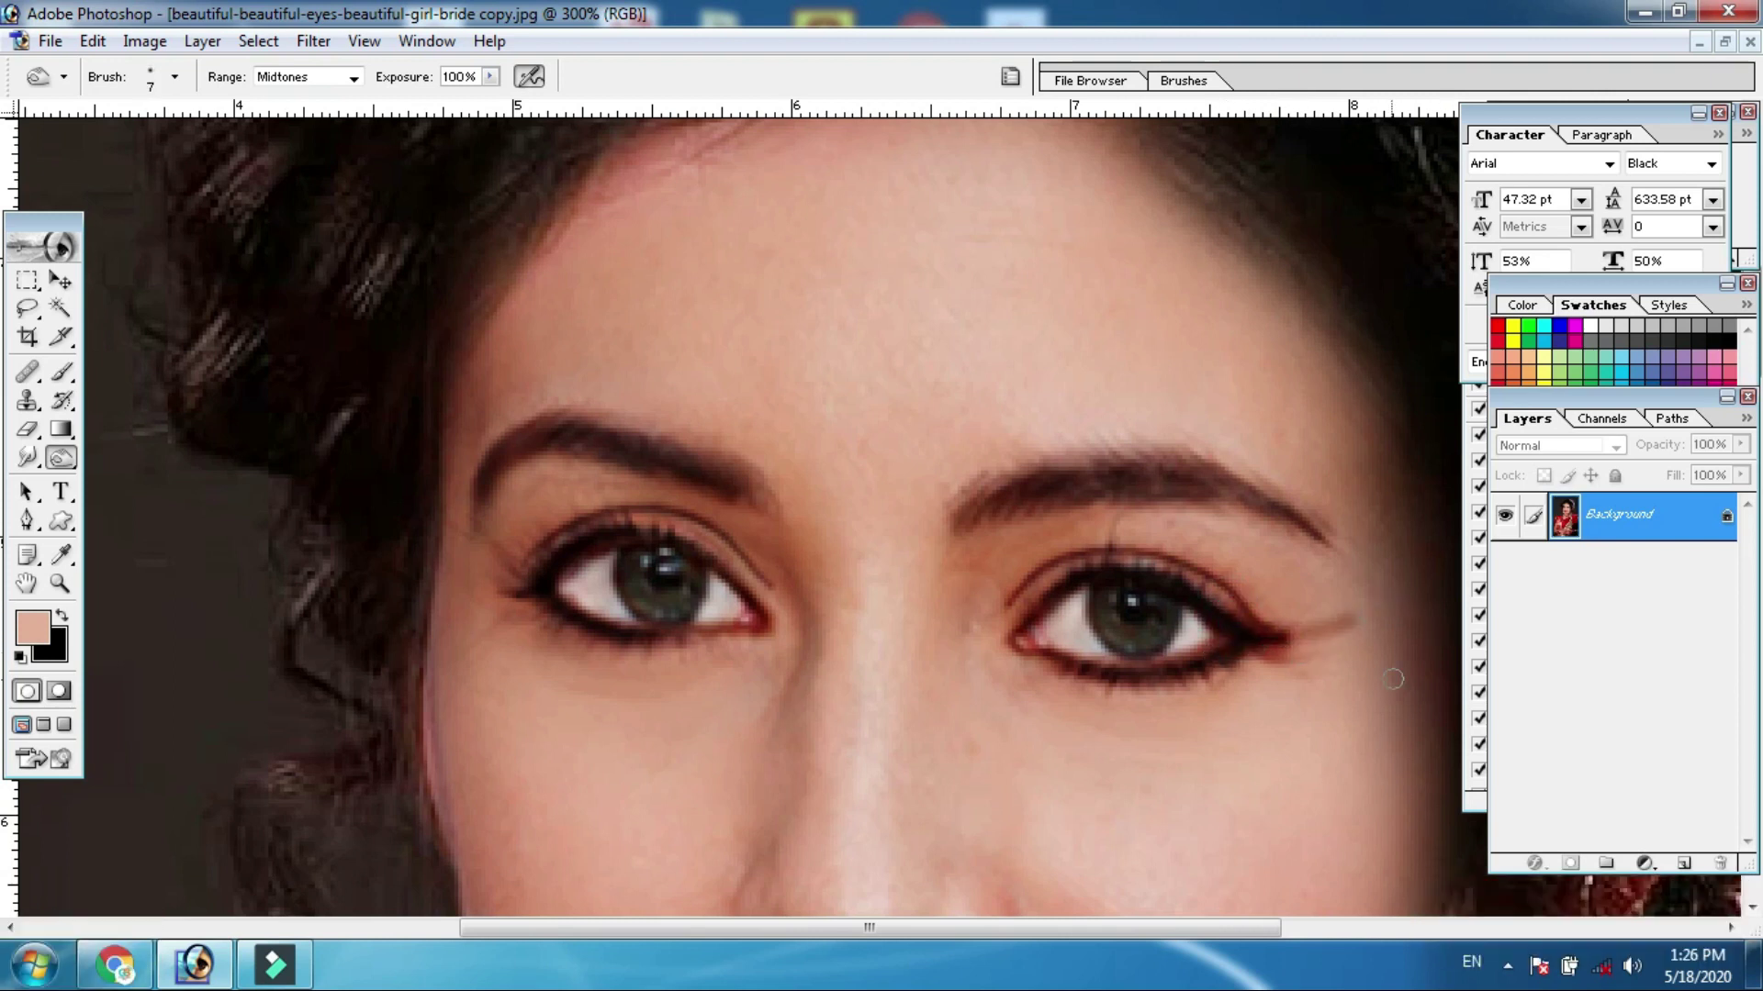
{"action": "left_click_drag", "start_coordinate": [1320, 604], "coordinate": [1235, 655]}
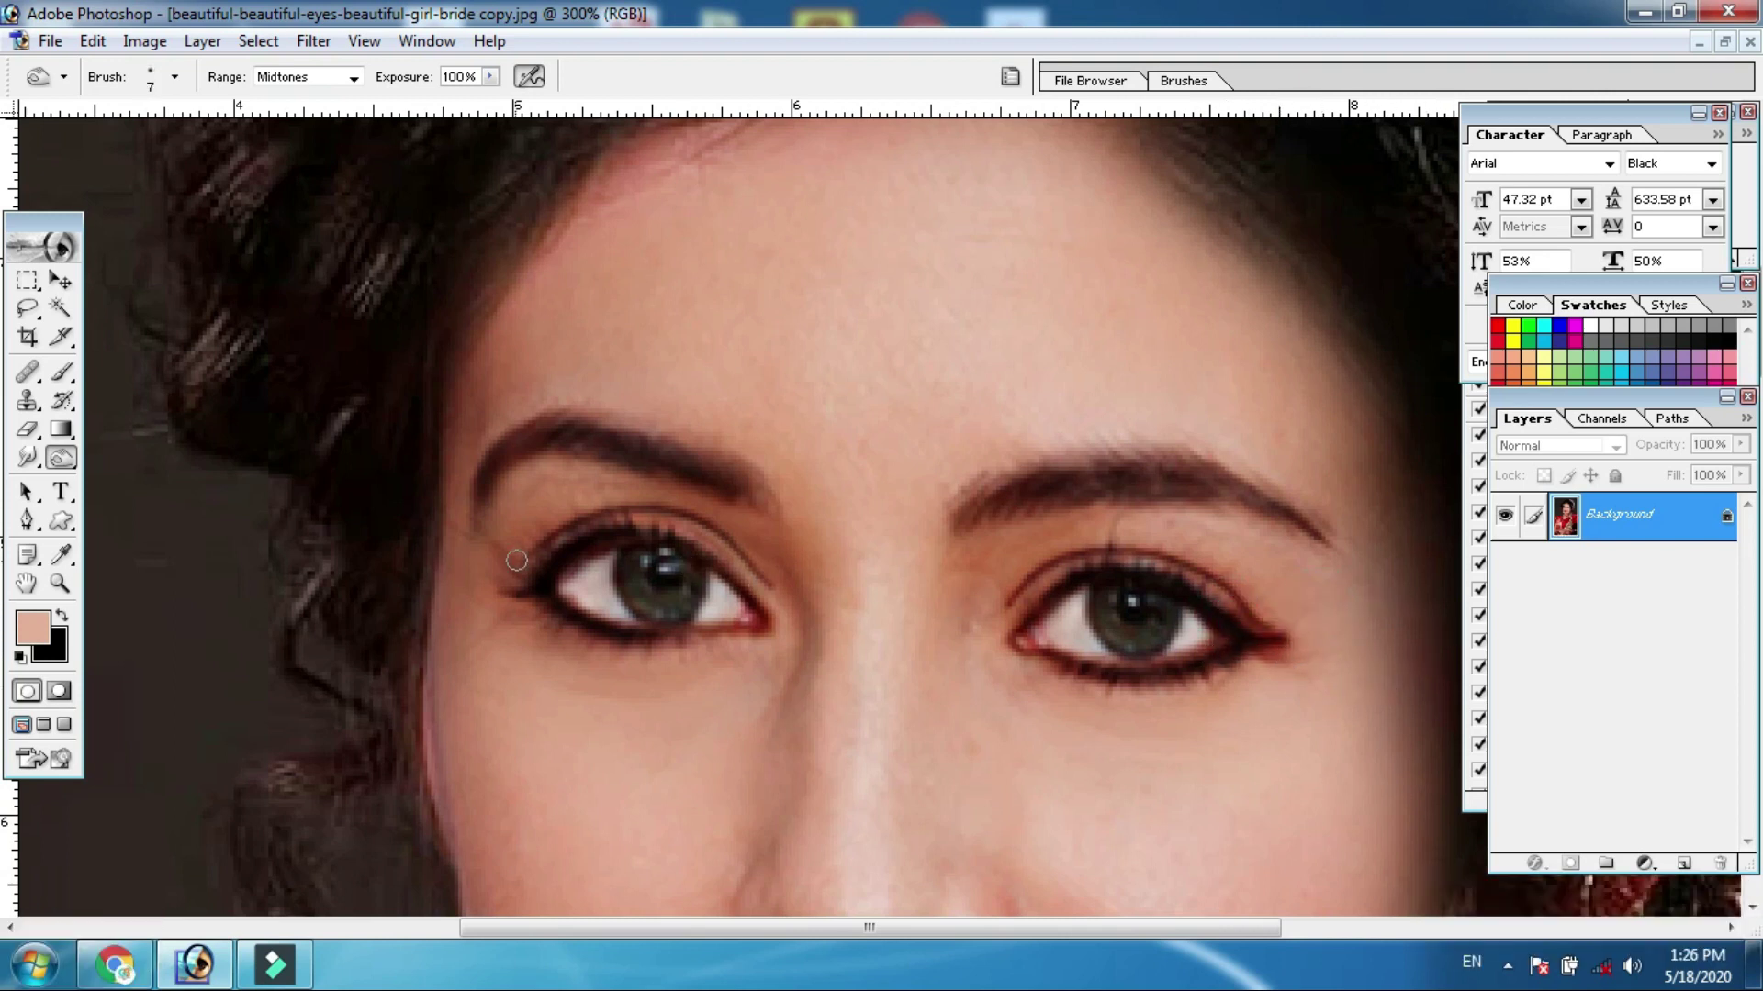
Review the whole portrait, recentre on the face, and select the soft Brush tool
{"action": "key", "text": "ctrl+alt+0"}
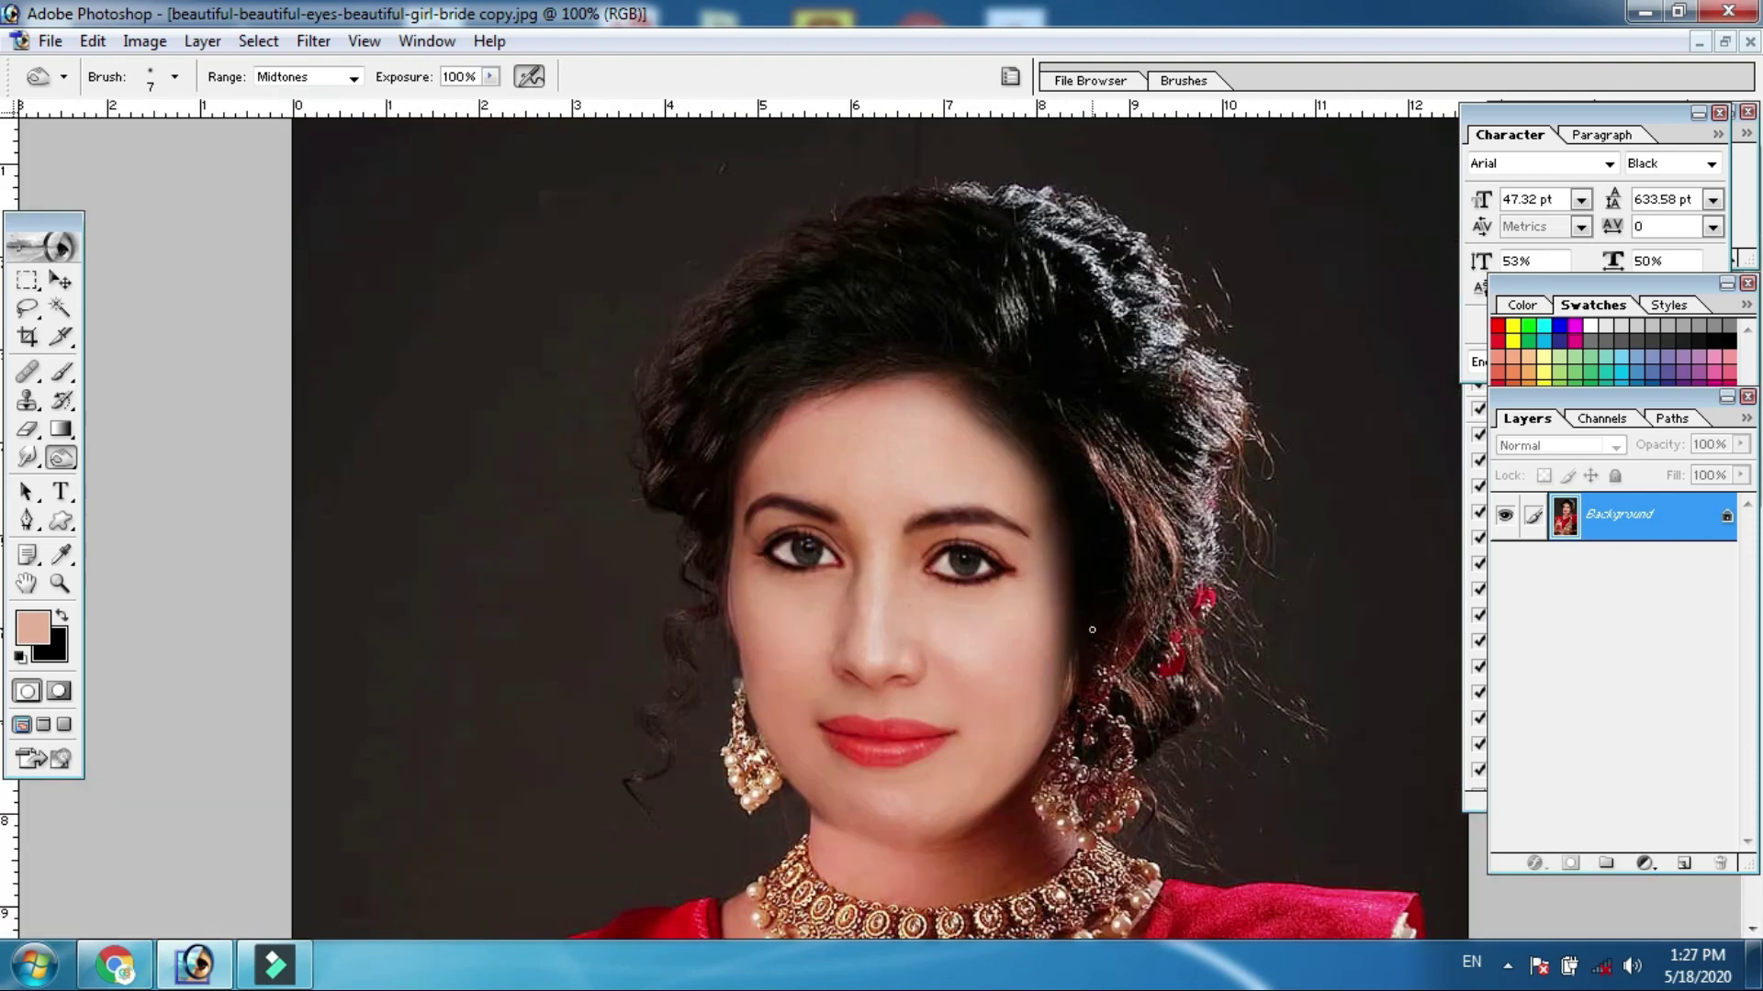
{"action": "key", "text": "ctrl+minus"}
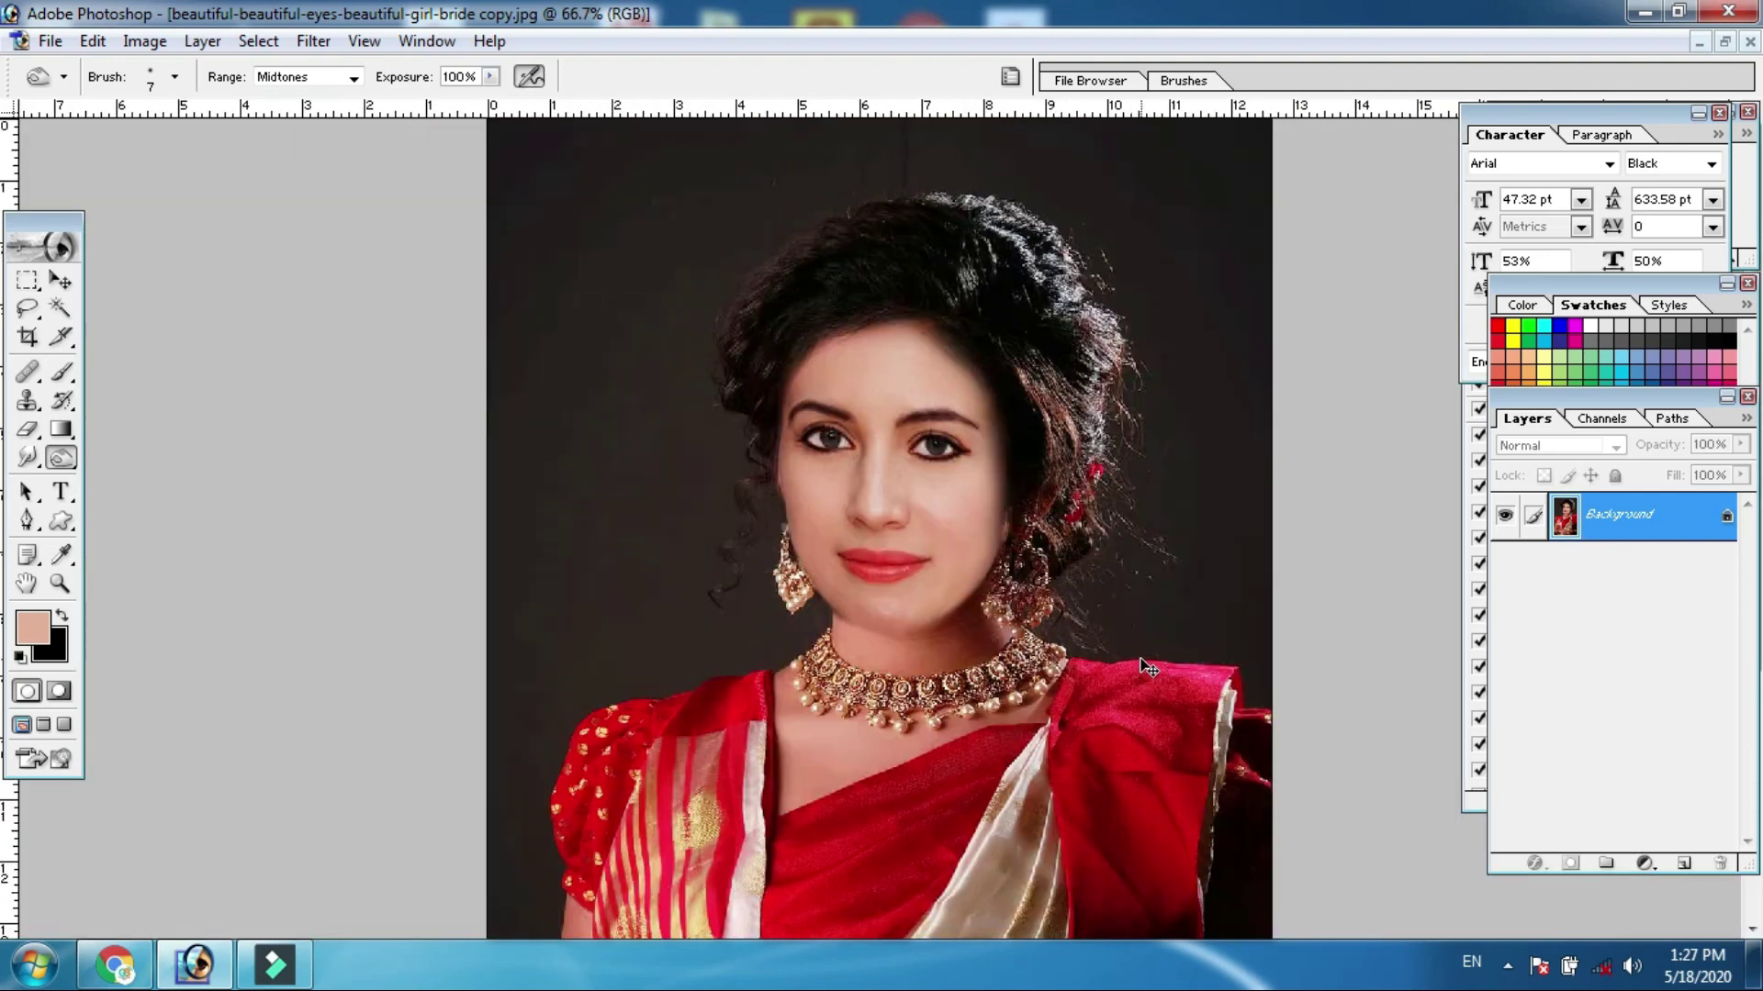
{"action": "key", "text": "ctrl+plus"}
{"action": "key", "text": "ctrl+plus"}
{"action": "left_click_drag", "start_coordinate": [929, 419], "coordinate": [891, 622]}
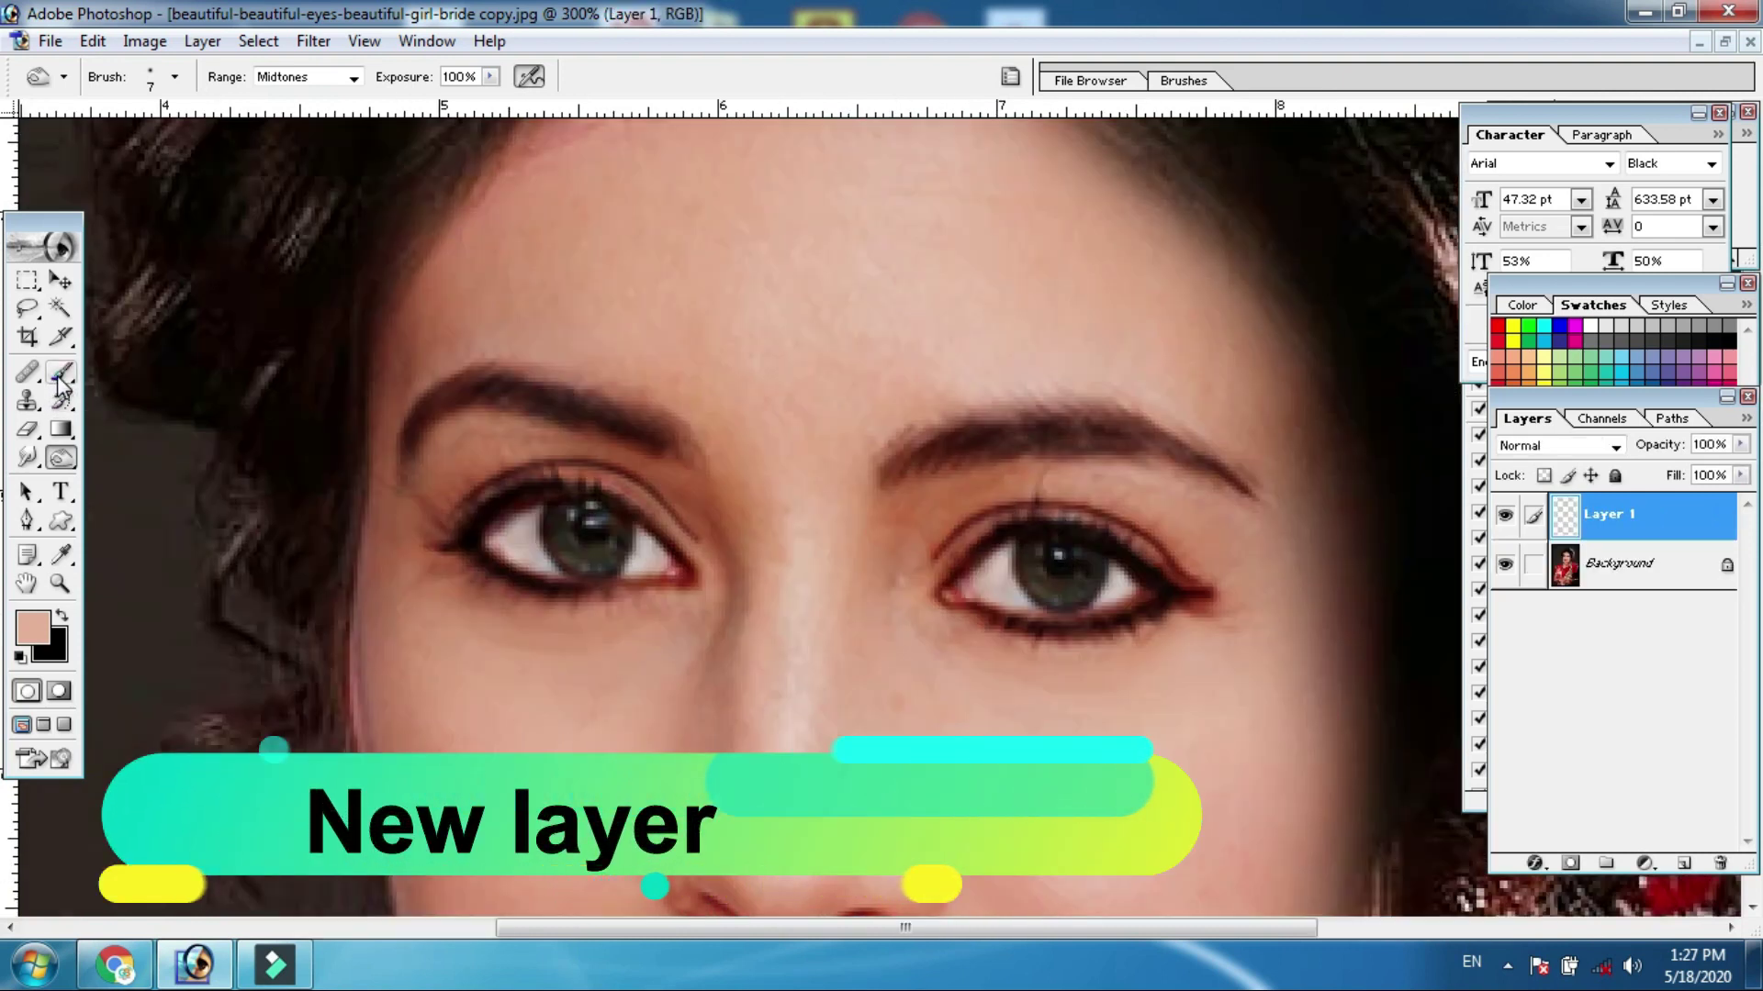
{"action": "left_click", "coordinate": [58, 376]}
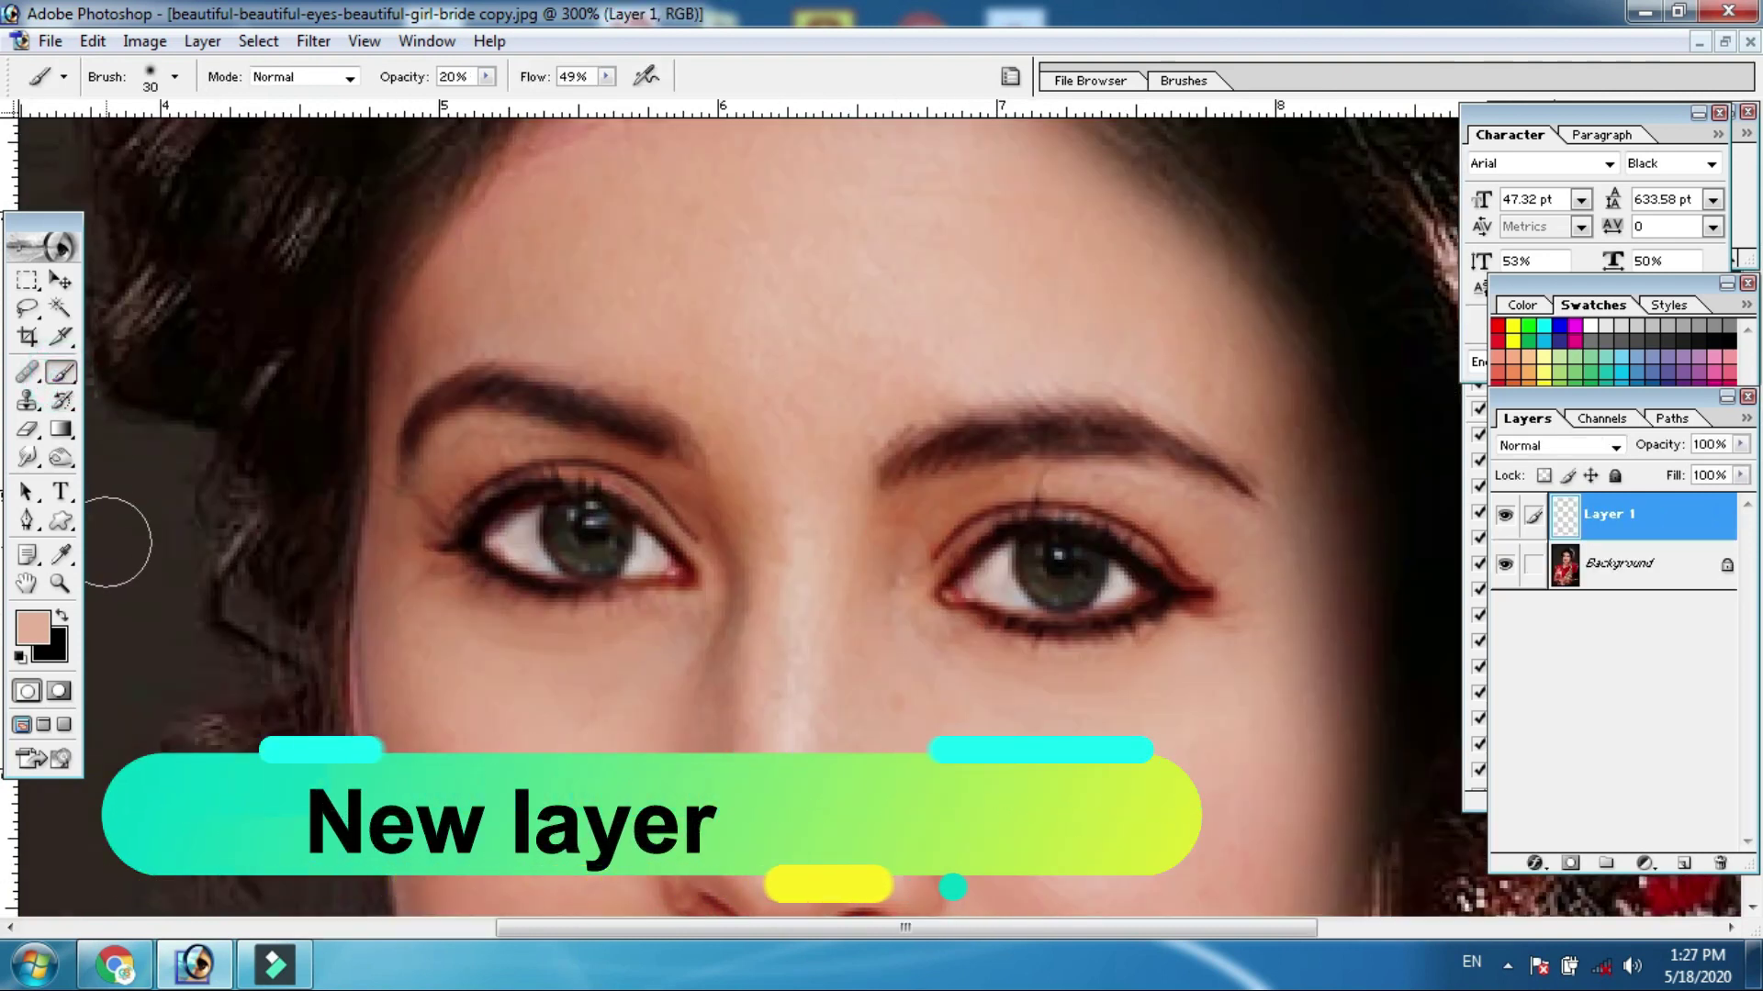
Pick a red foreground colour and zoom in on the eyes with a smaller brush
{"action": "left_click", "coordinate": [35, 631]}
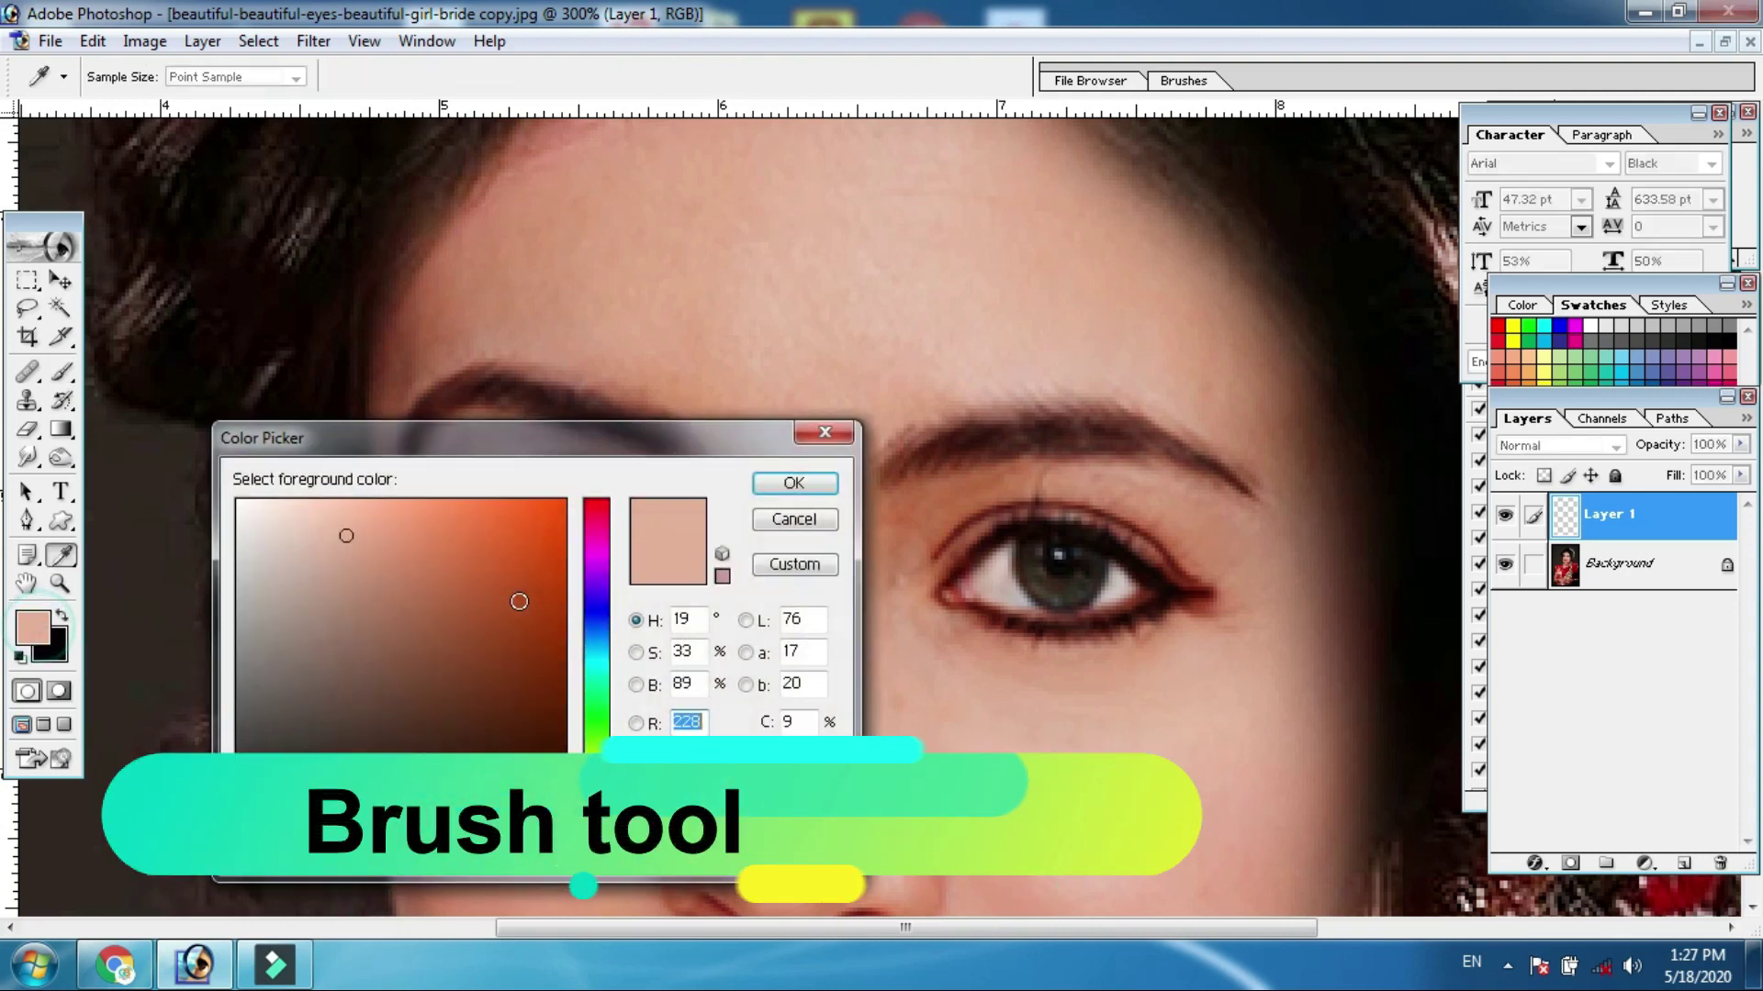
{"action": "left_click", "coordinate": [598, 558]}
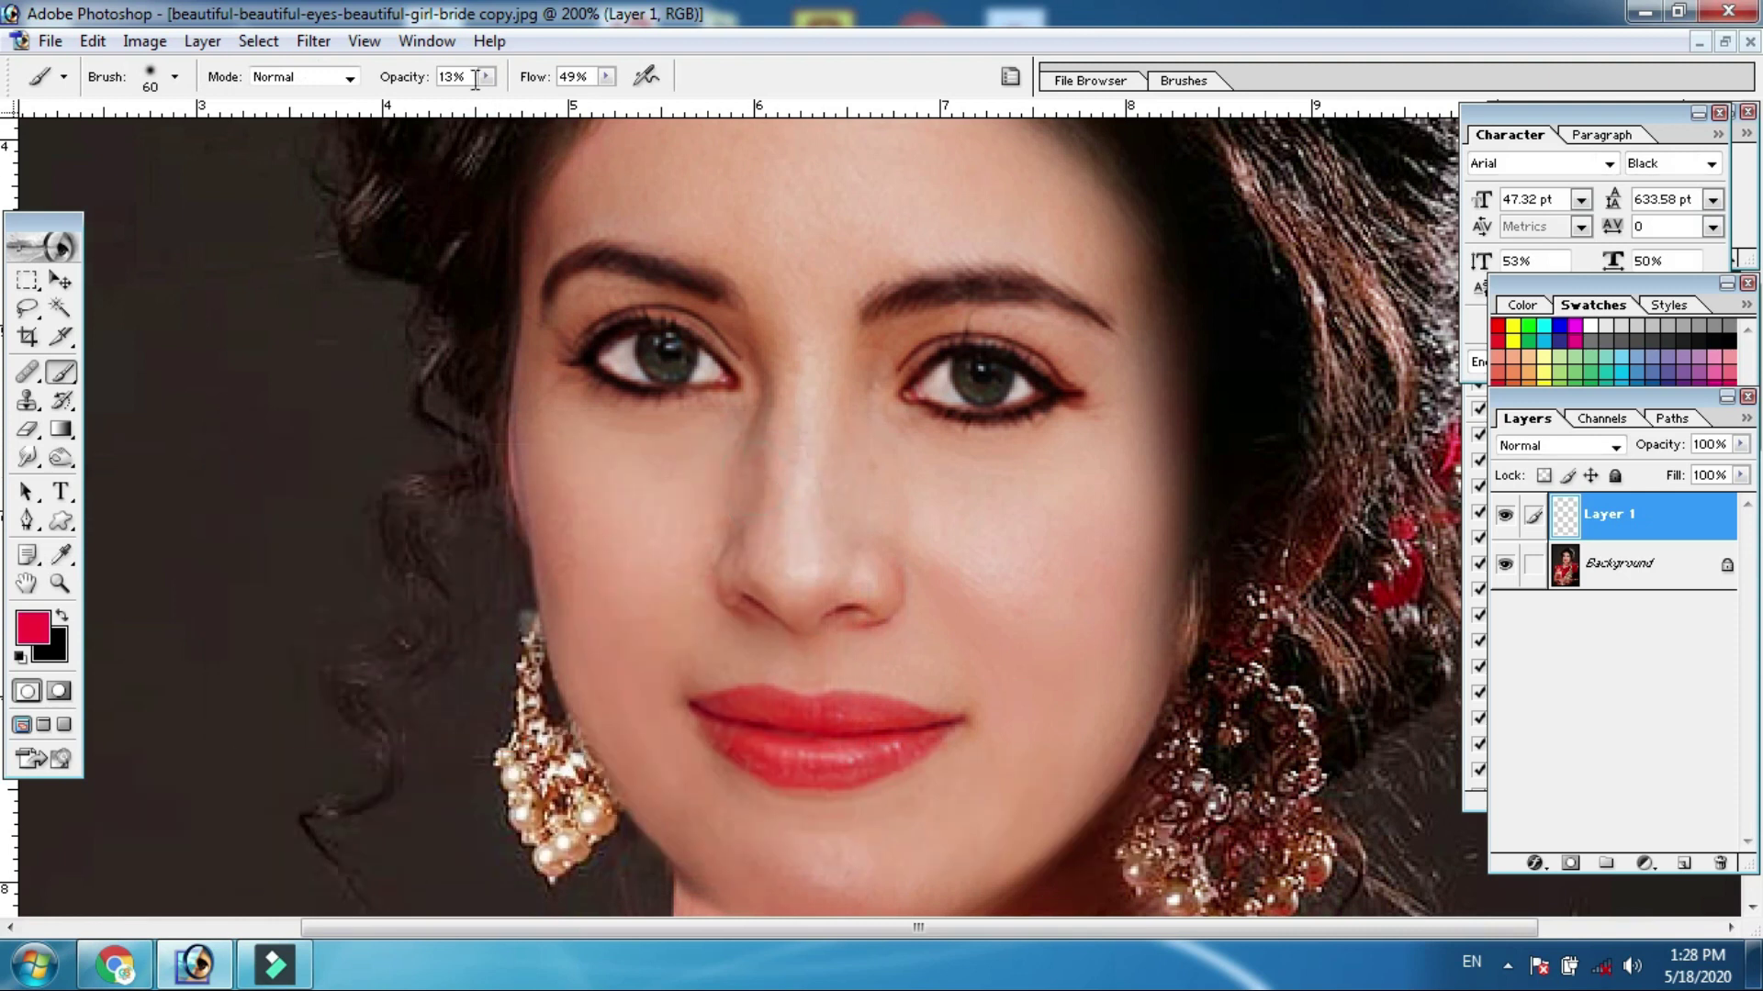
{"action": "key", "text": "ctrl+plus"}
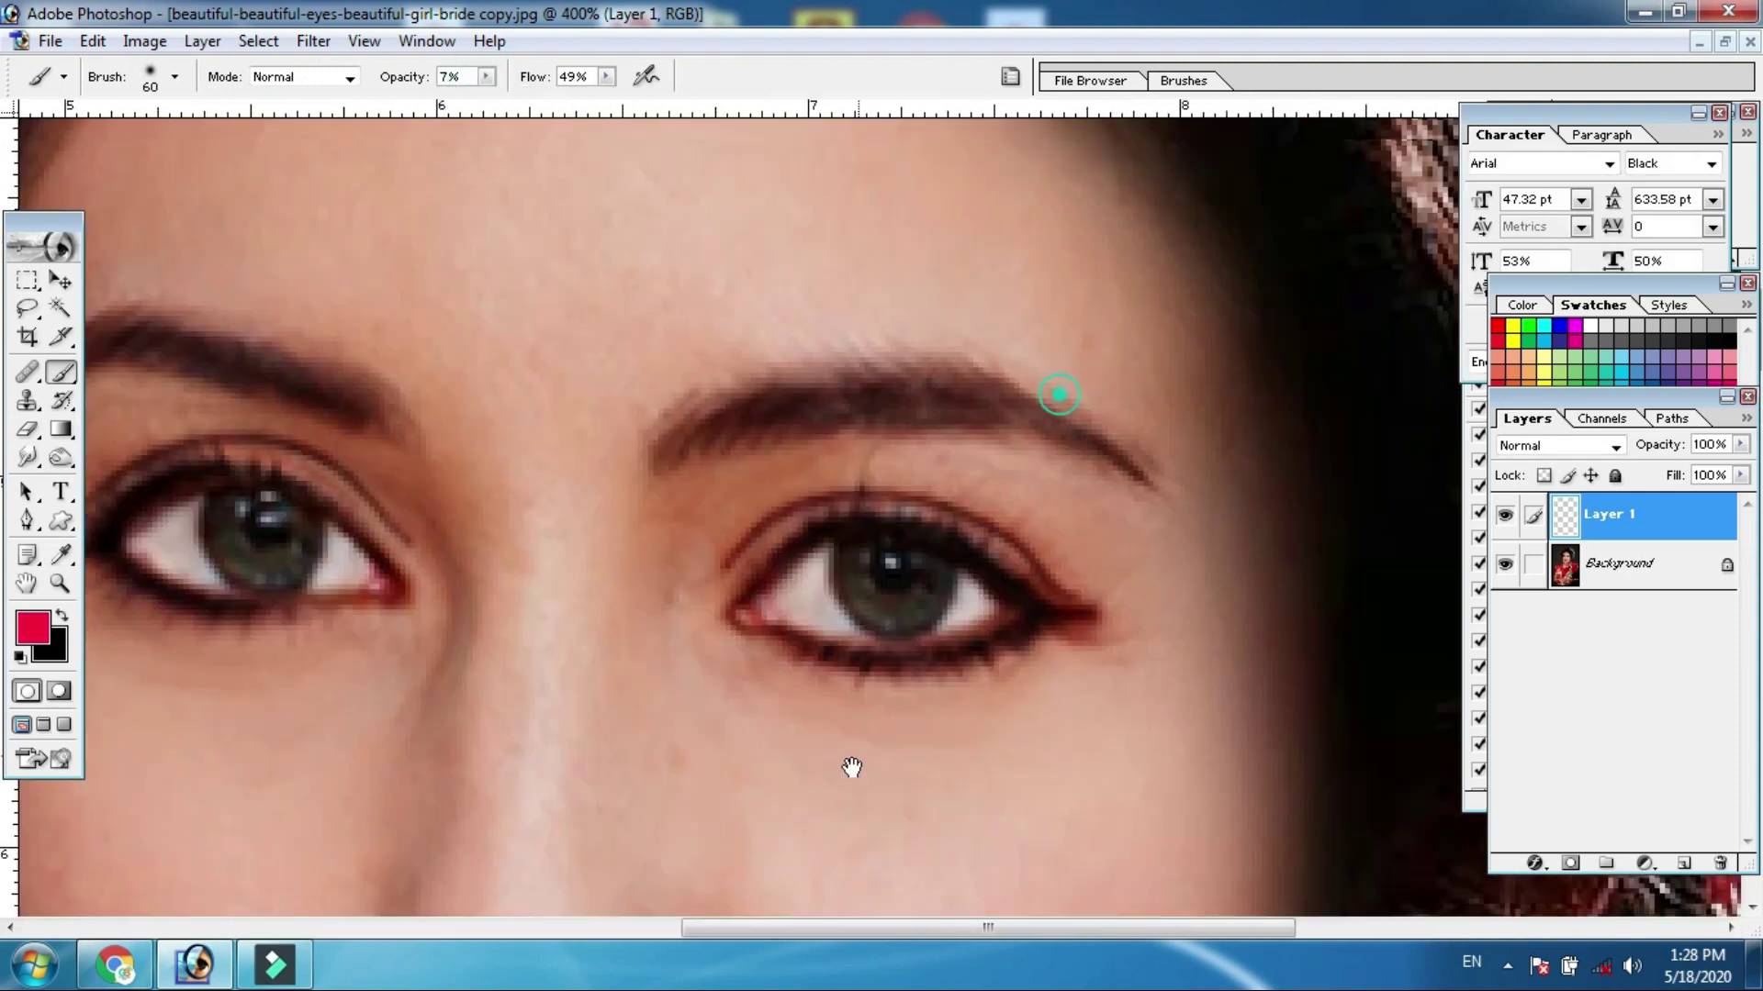
{"action": "key", "text": "ctrl+plus"}
{"action": "key", "text": "bracketleft"}
{"action": "key", "text": "bracketleft"}
{"action": "key", "text": "bracketleft"}
Paint faint pink eyeshadow over both upper eyelids at 7% opacity
{"action": "left_click_drag", "start_coordinate": [677, 567], "coordinate": [767, 508]}
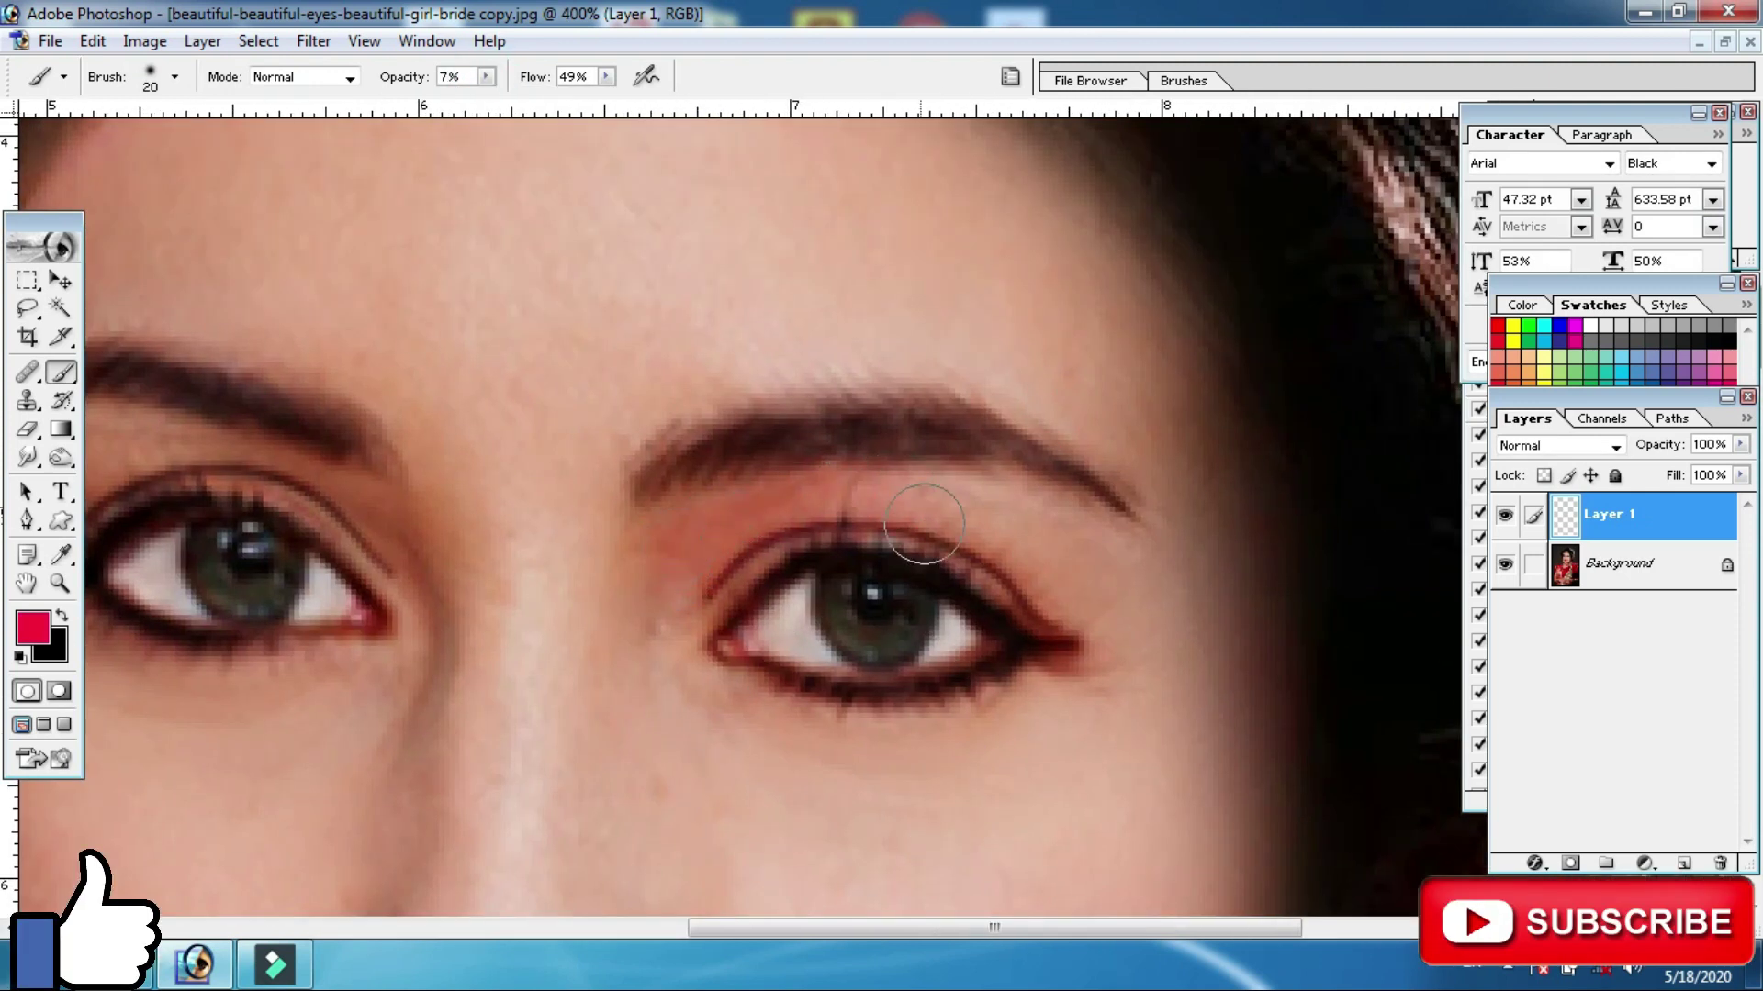
{"action": "left_click_drag", "start_coordinate": [923, 524], "coordinate": [1035, 559]}
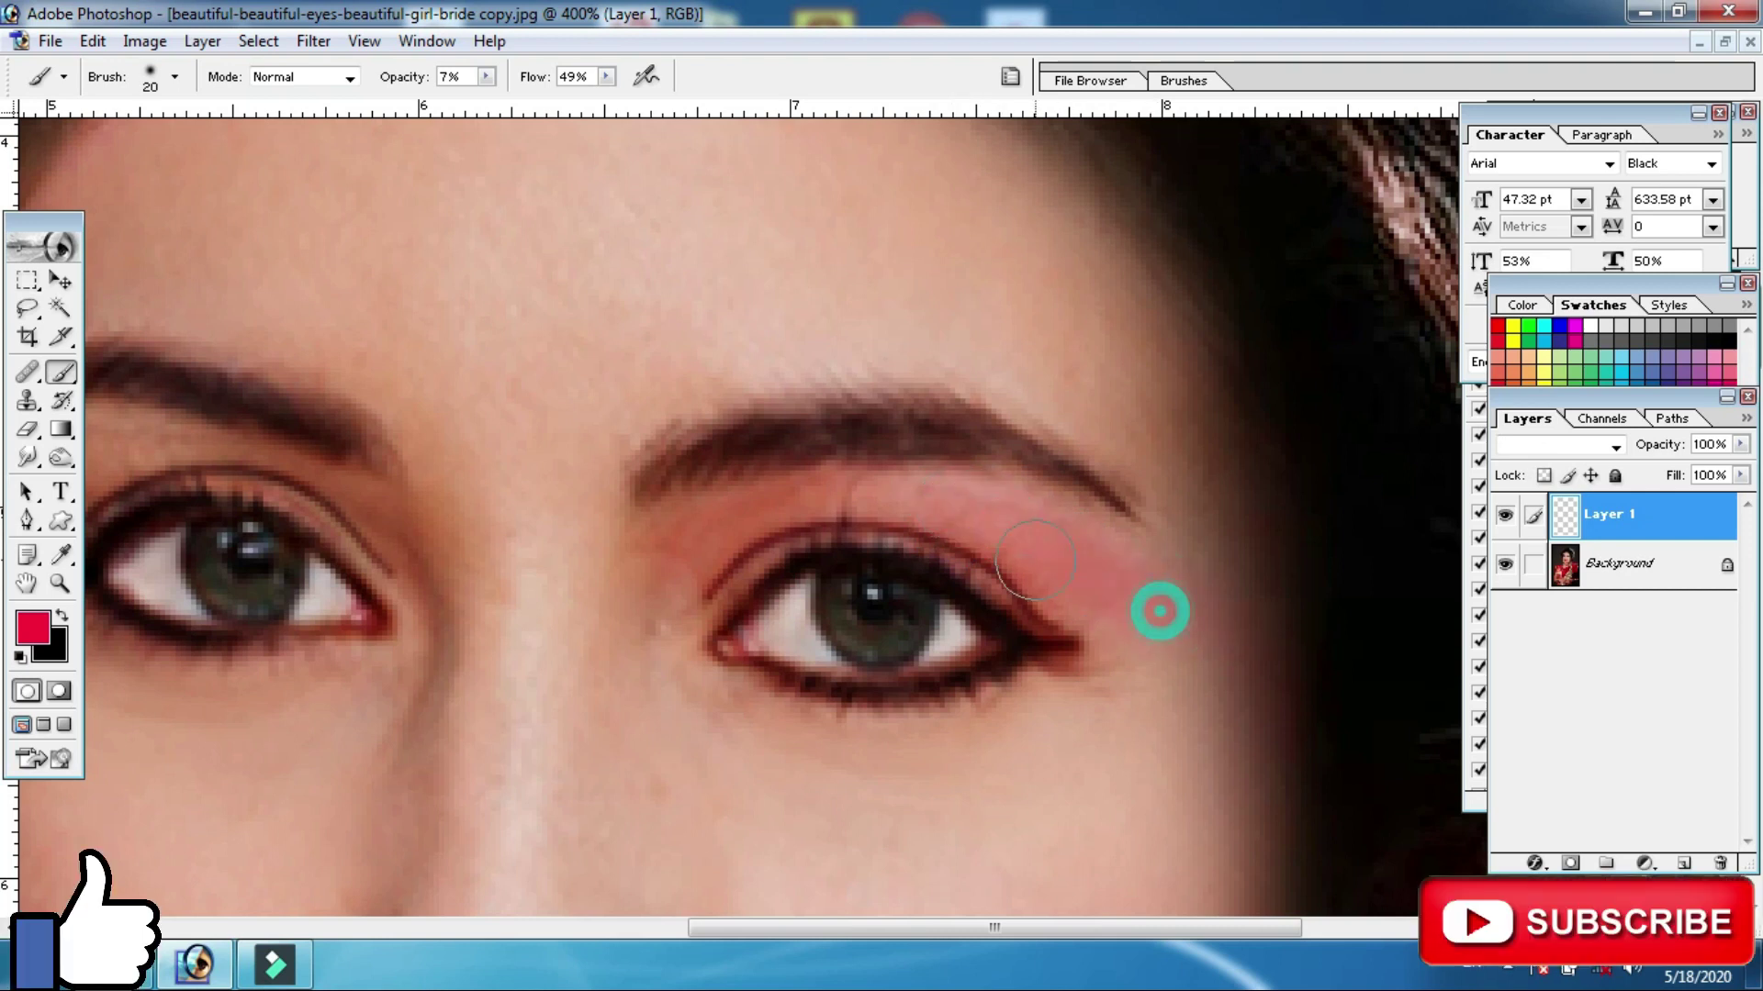
{"action": "scroll", "coordinate": [957, 500], "scroll_direction": "left", "scroll_amount": 5}
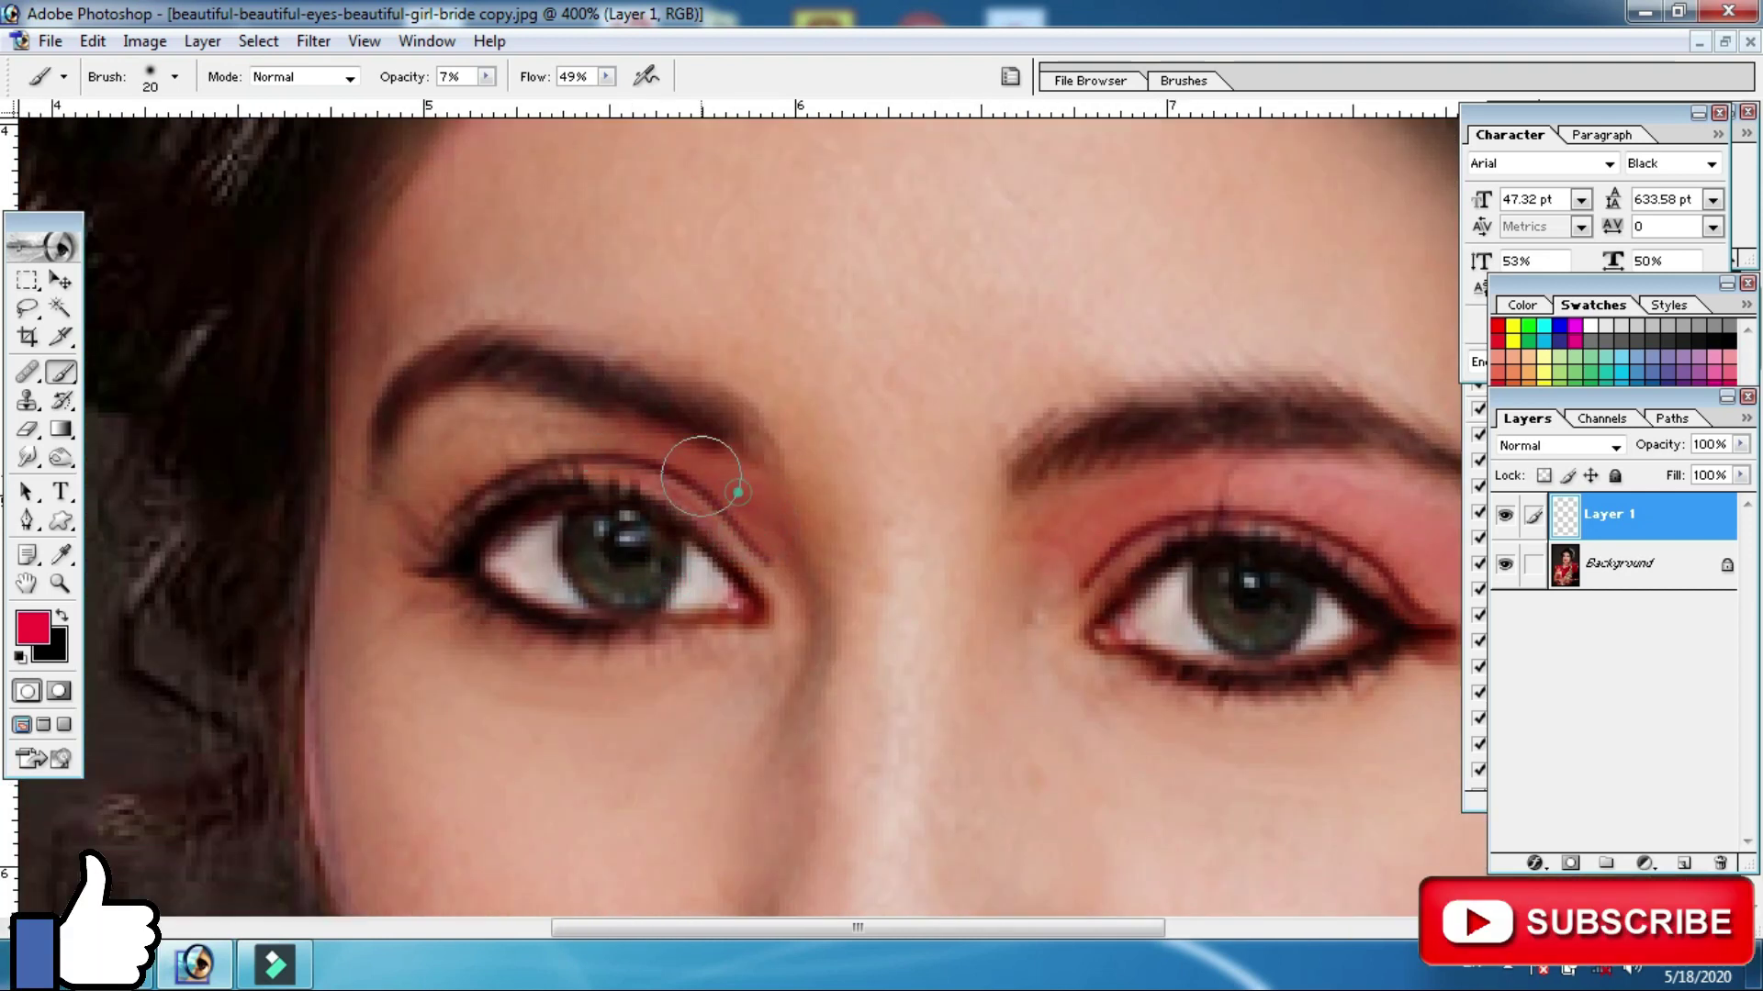
{"action": "left_click_drag", "start_coordinate": [520, 405], "coordinate": [410, 480]}
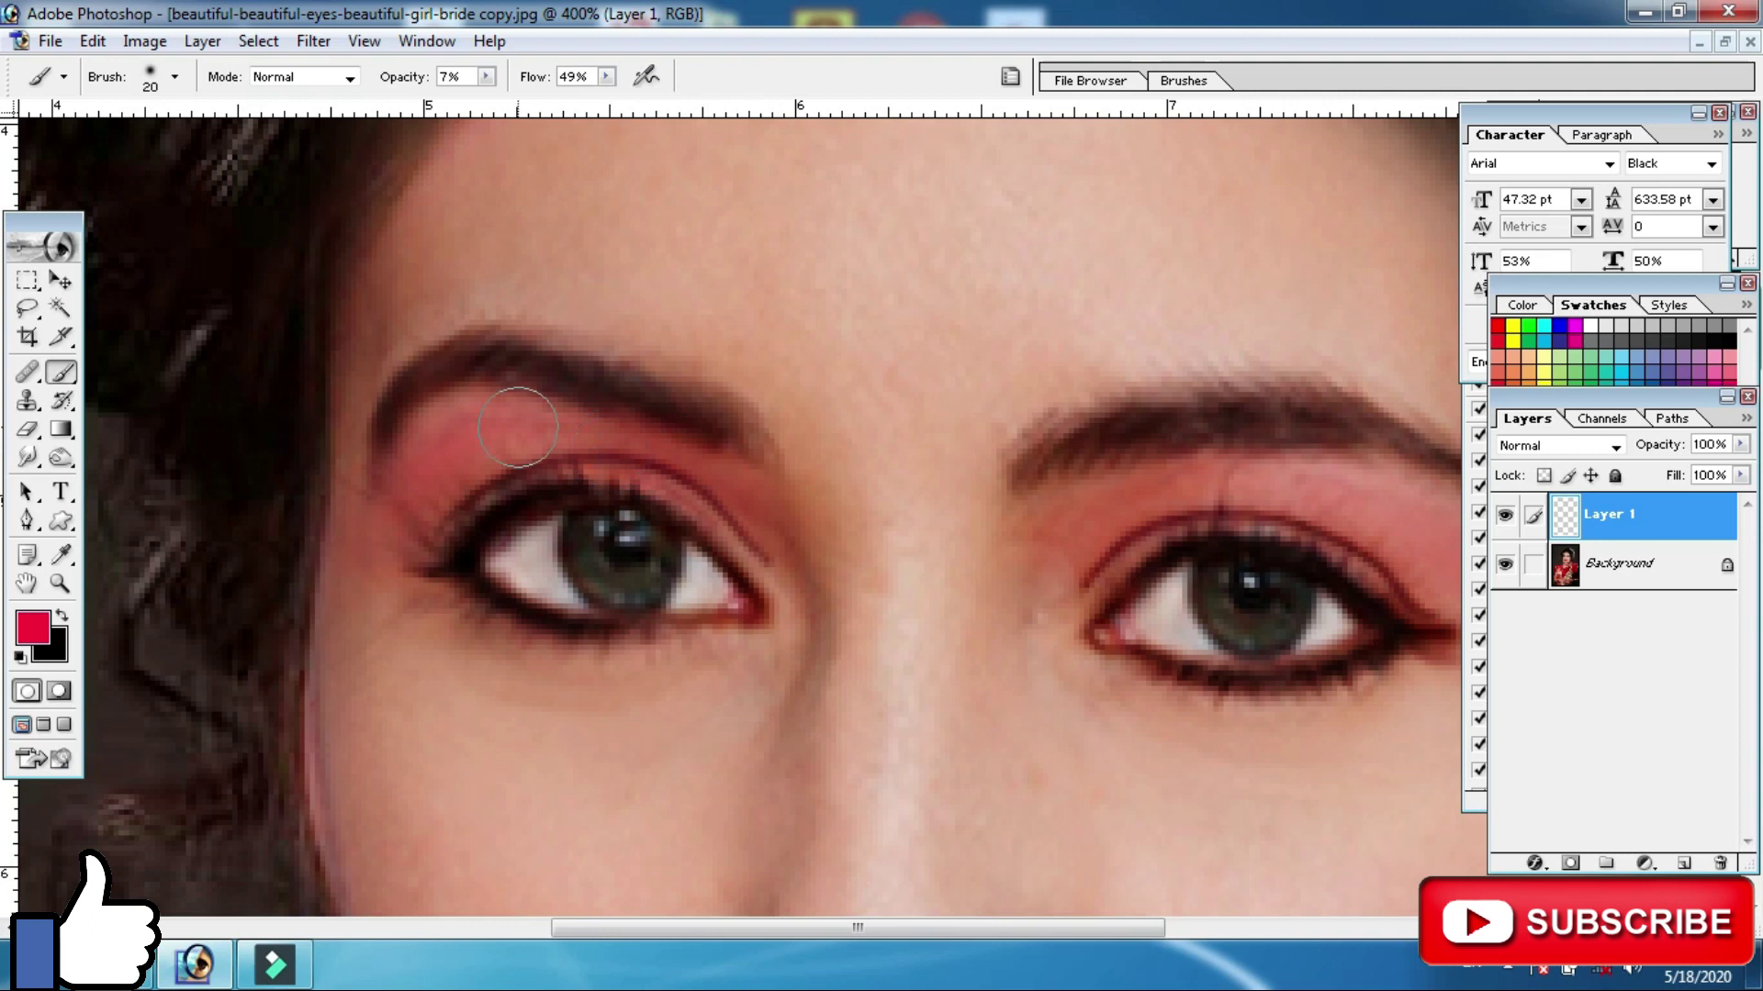
{"action": "key", "text": "ctrl+minus"}
{"action": "key", "text": "bracketright"}
{"action": "key", "text": "bracketright"}
{"action": "key", "text": "bracketright"}
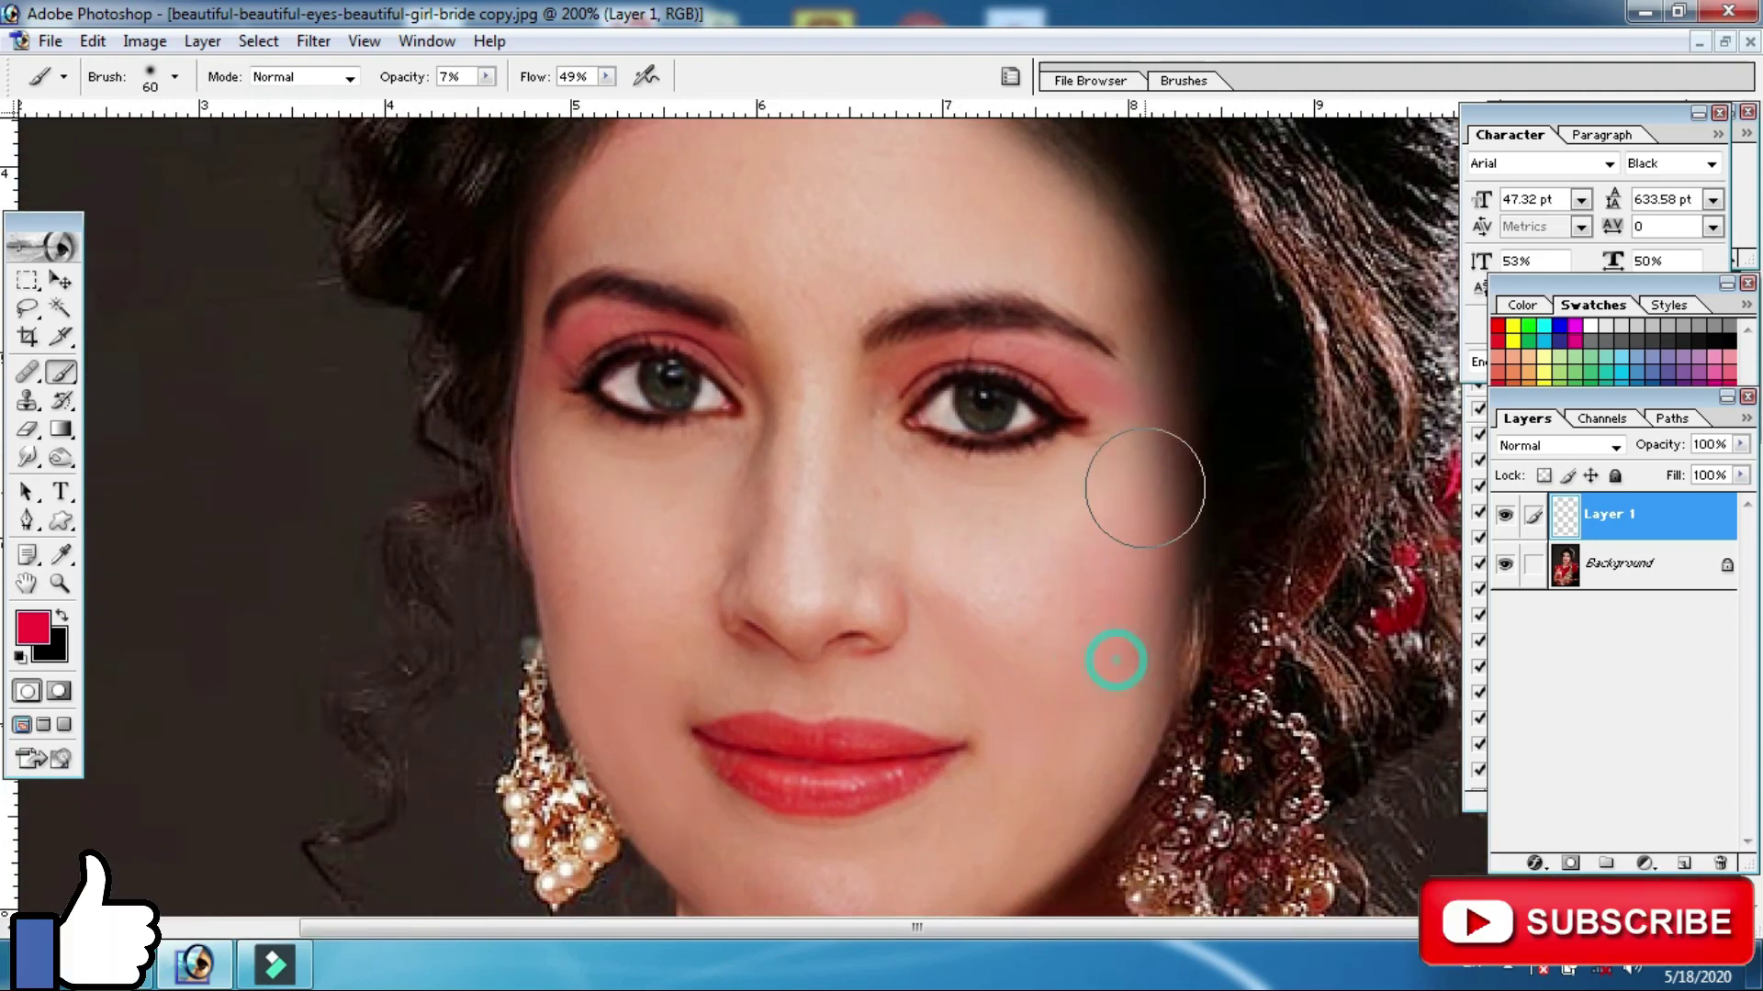
Paint pink blush on the cheek and a soft pink stroke down the nose
{"action": "key", "text": "bracketleft"}
{"action": "key", "text": "bracketleft"}
{"action": "key", "text": "bracketleft"}
{"action": "left_click_drag", "start_coordinate": [534, 460], "coordinate": [558, 510]}
{"action": "key", "text": "bracketleft"}
{"action": "mouse_move", "coordinate": [833, 464]}
{"action": "left_mouse_down"}
{"action": "mouse_move", "coordinate": [830, 594]}
{"action": "mouse_move", "coordinate": [787, 432]}
{"action": "mouse_move", "coordinate": [790, 532]}
{"action": "left_mouse_up"}
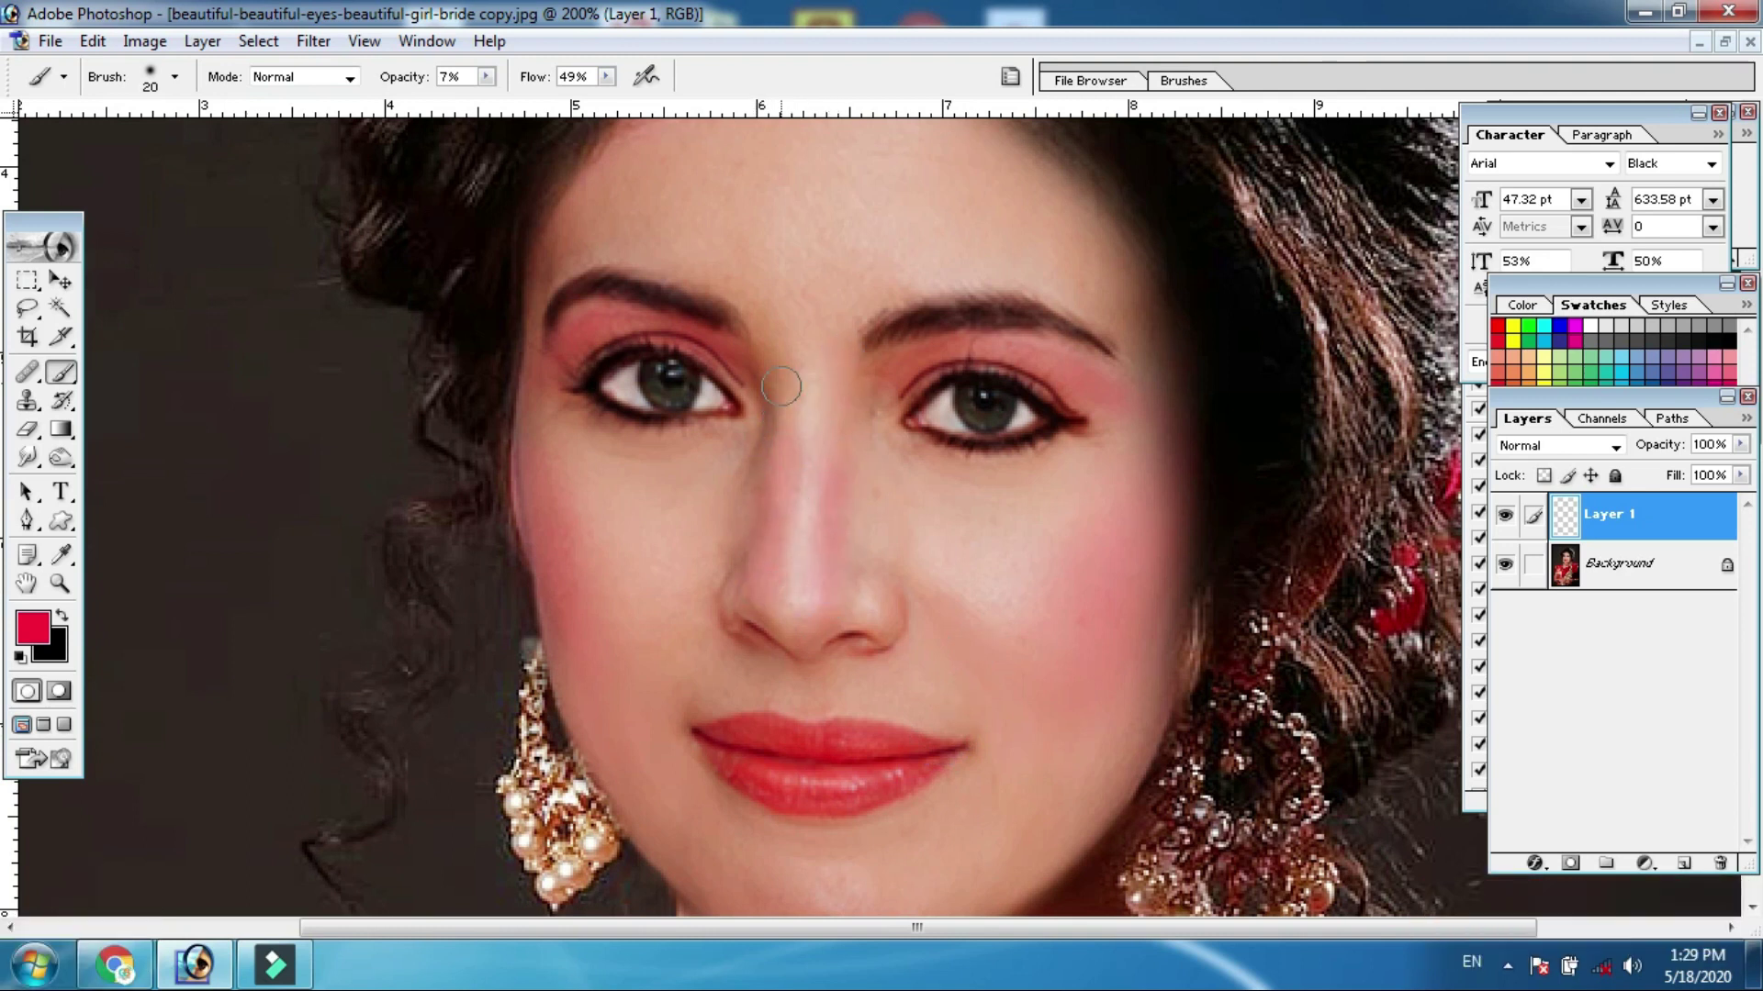
Enlarge the brush to 40 px and review the makeup at several zoom levels
{"action": "key", "text": "ctrl+0"}
{"action": "key", "text": "ctrl+plus"}
{"action": "key", "text": "ctrl+plus"}
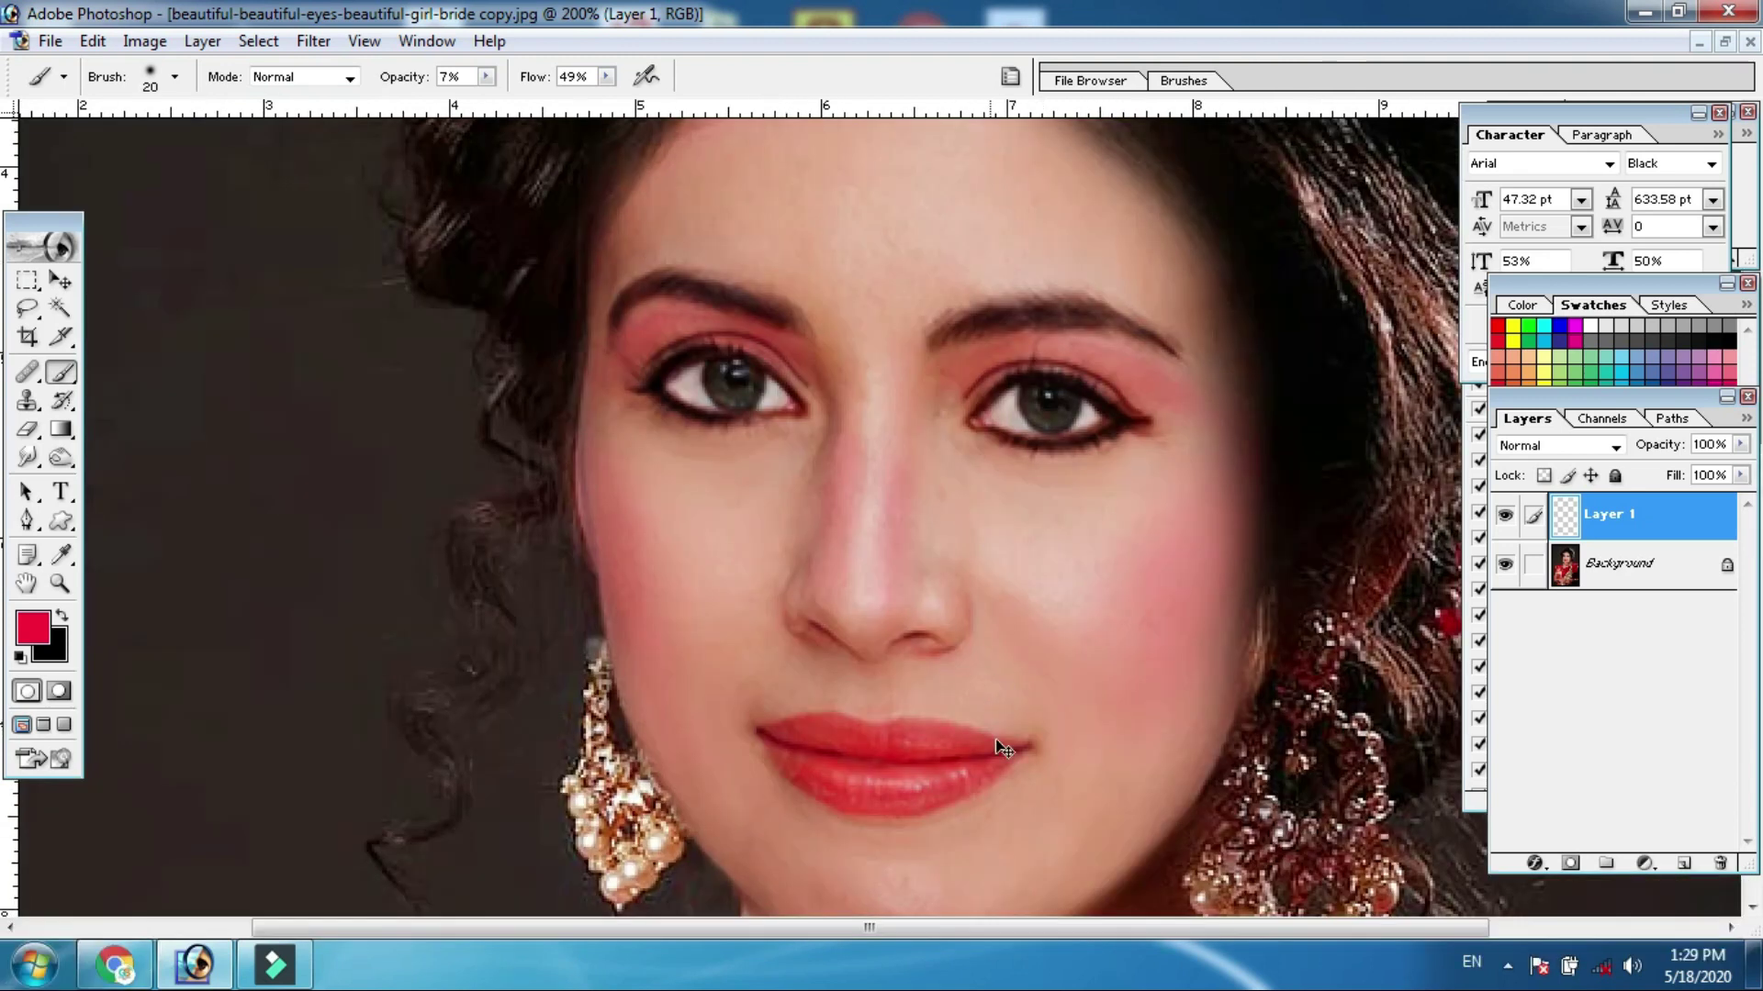
{"action": "scroll", "coordinate": [1003, 748], "scroll_direction": "down", "scroll_amount": 5}
{"action": "key", "text": "bracketright"}
{"action": "key", "text": "ctrl+minus"}
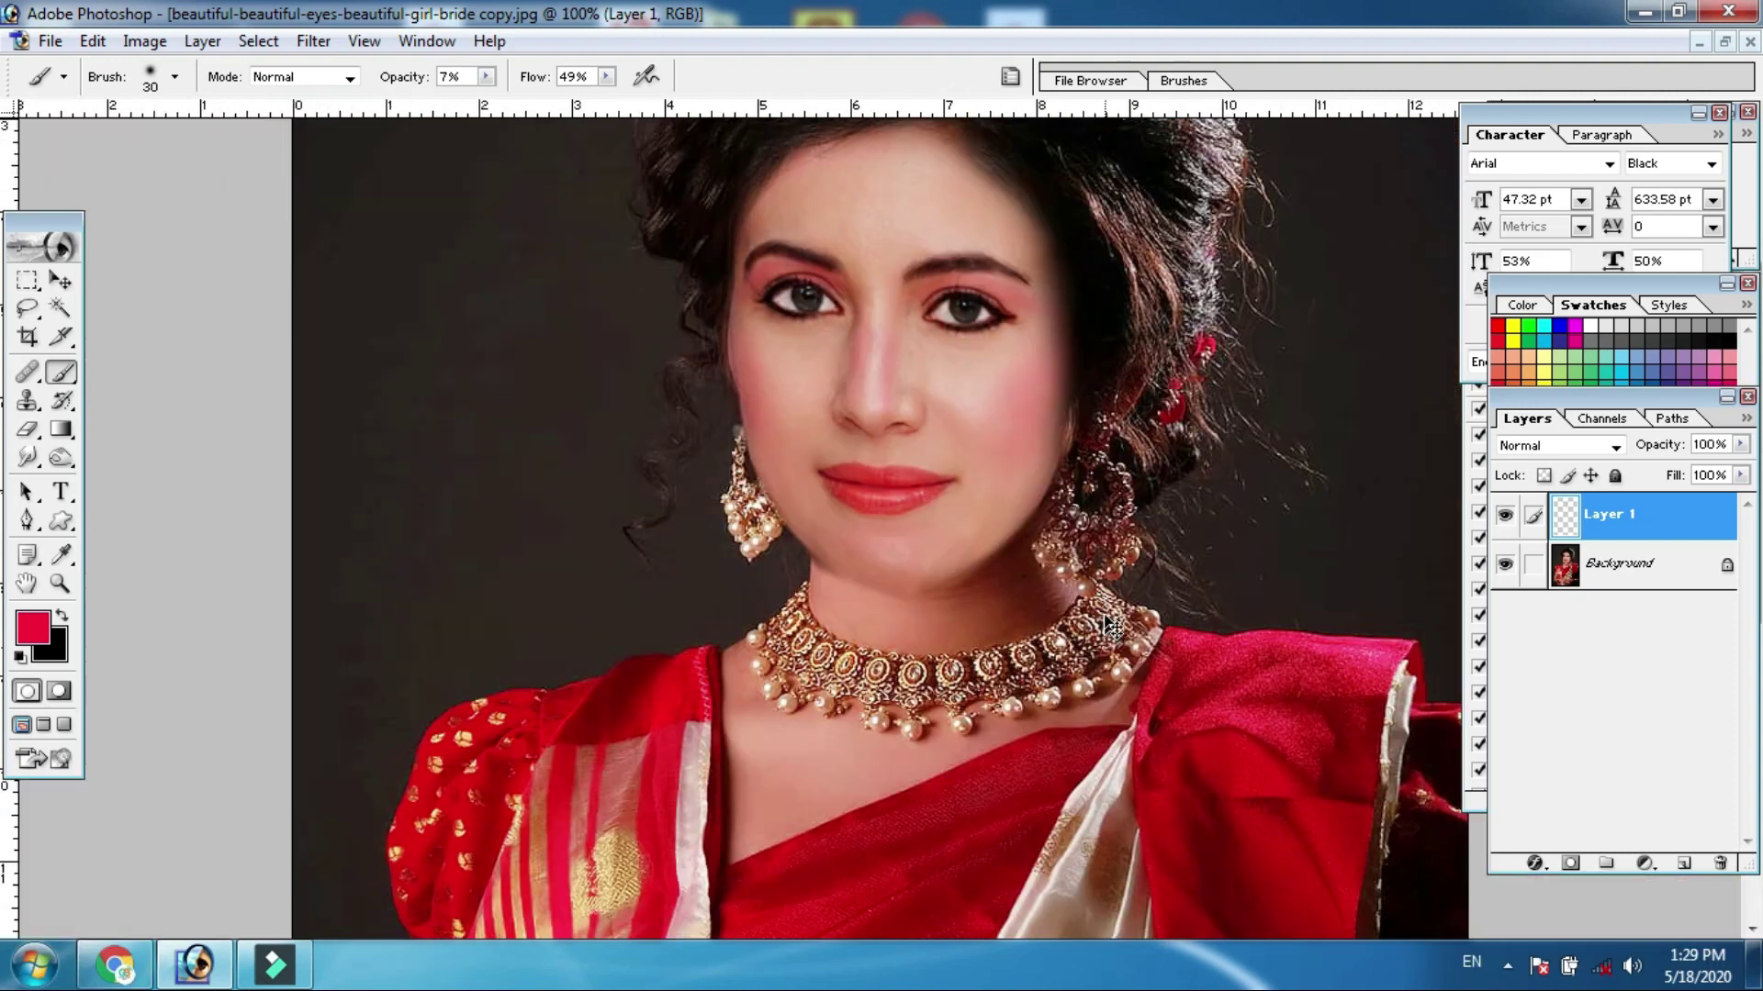
{"action": "scroll", "coordinate": [905, 444], "scroll_direction": "up", "scroll_amount": 5}
{"action": "key", "text": "ctrl+plus"}
{"action": "key", "text": "bracketright"}
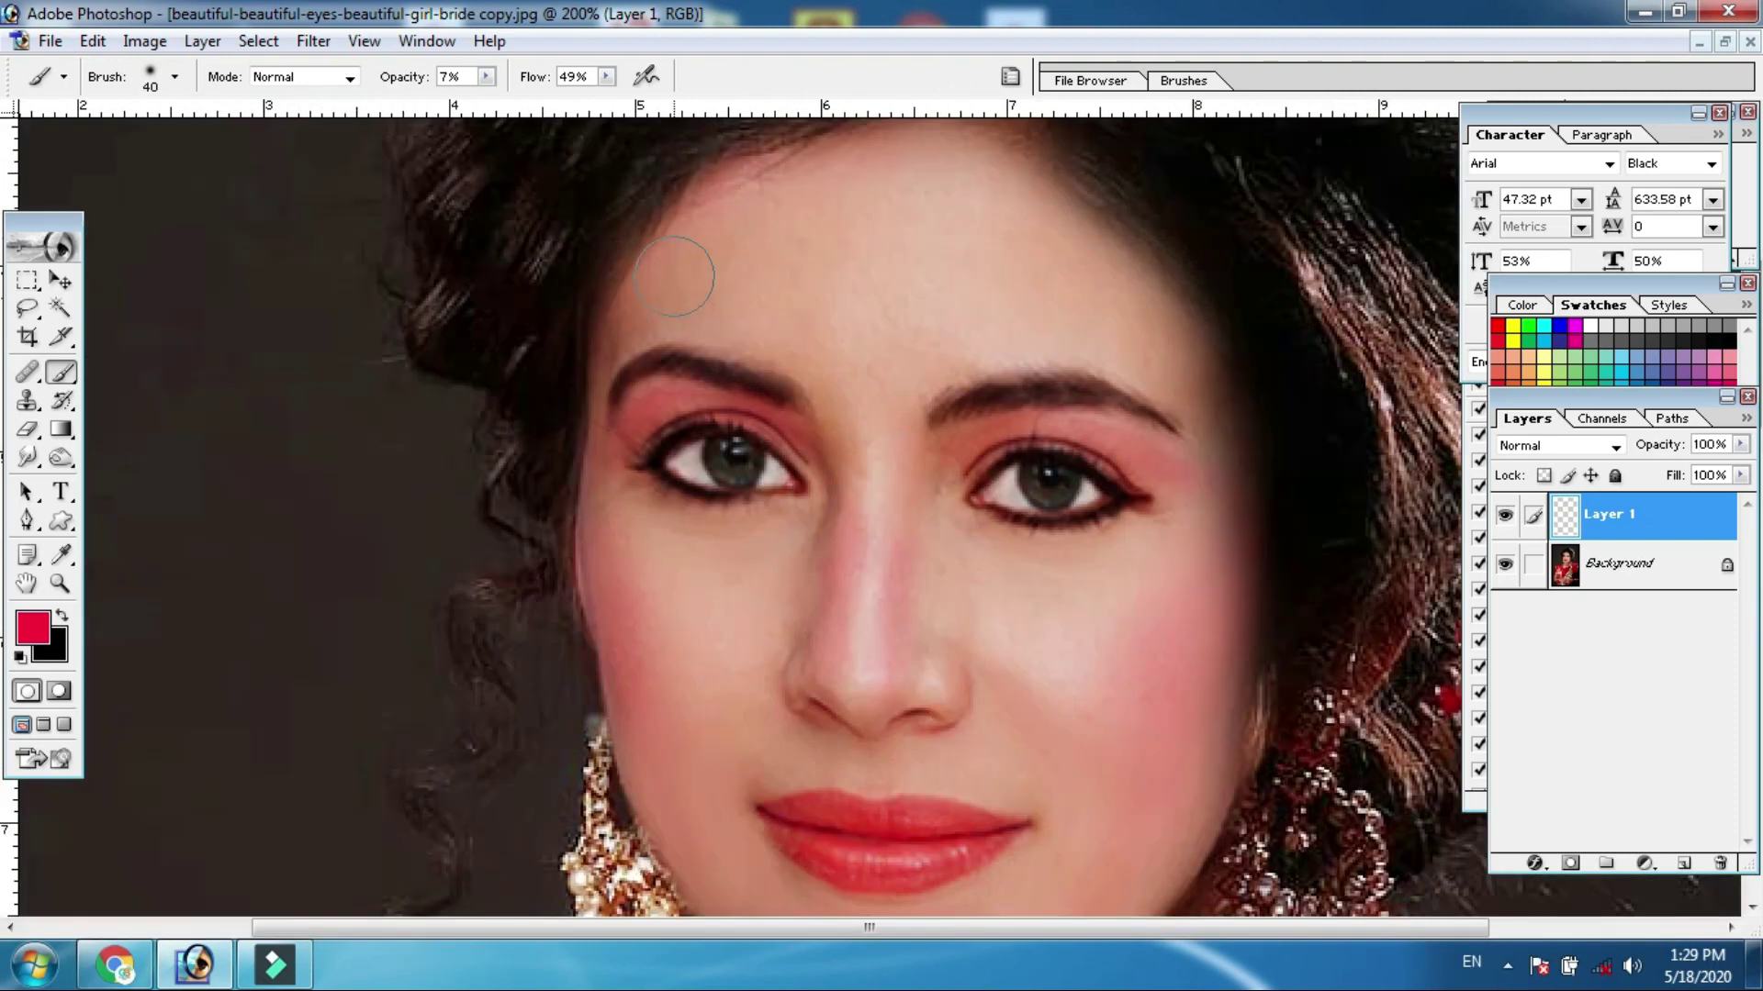
{"action": "key", "text": "ctrl+minus"}
{"action": "key", "text": "ctrl+plus"}
{"action": "scroll", "coordinate": [1010, 487], "scroll_direction": "down", "scroll_amount": 6}
{"action": "scroll", "coordinate": [1036, 484], "scroll_direction": "up", "scroll_amount": 3}
{"action": "scroll", "coordinate": [951, 511], "scroll_direction": "up", "scroll_amount": 1}
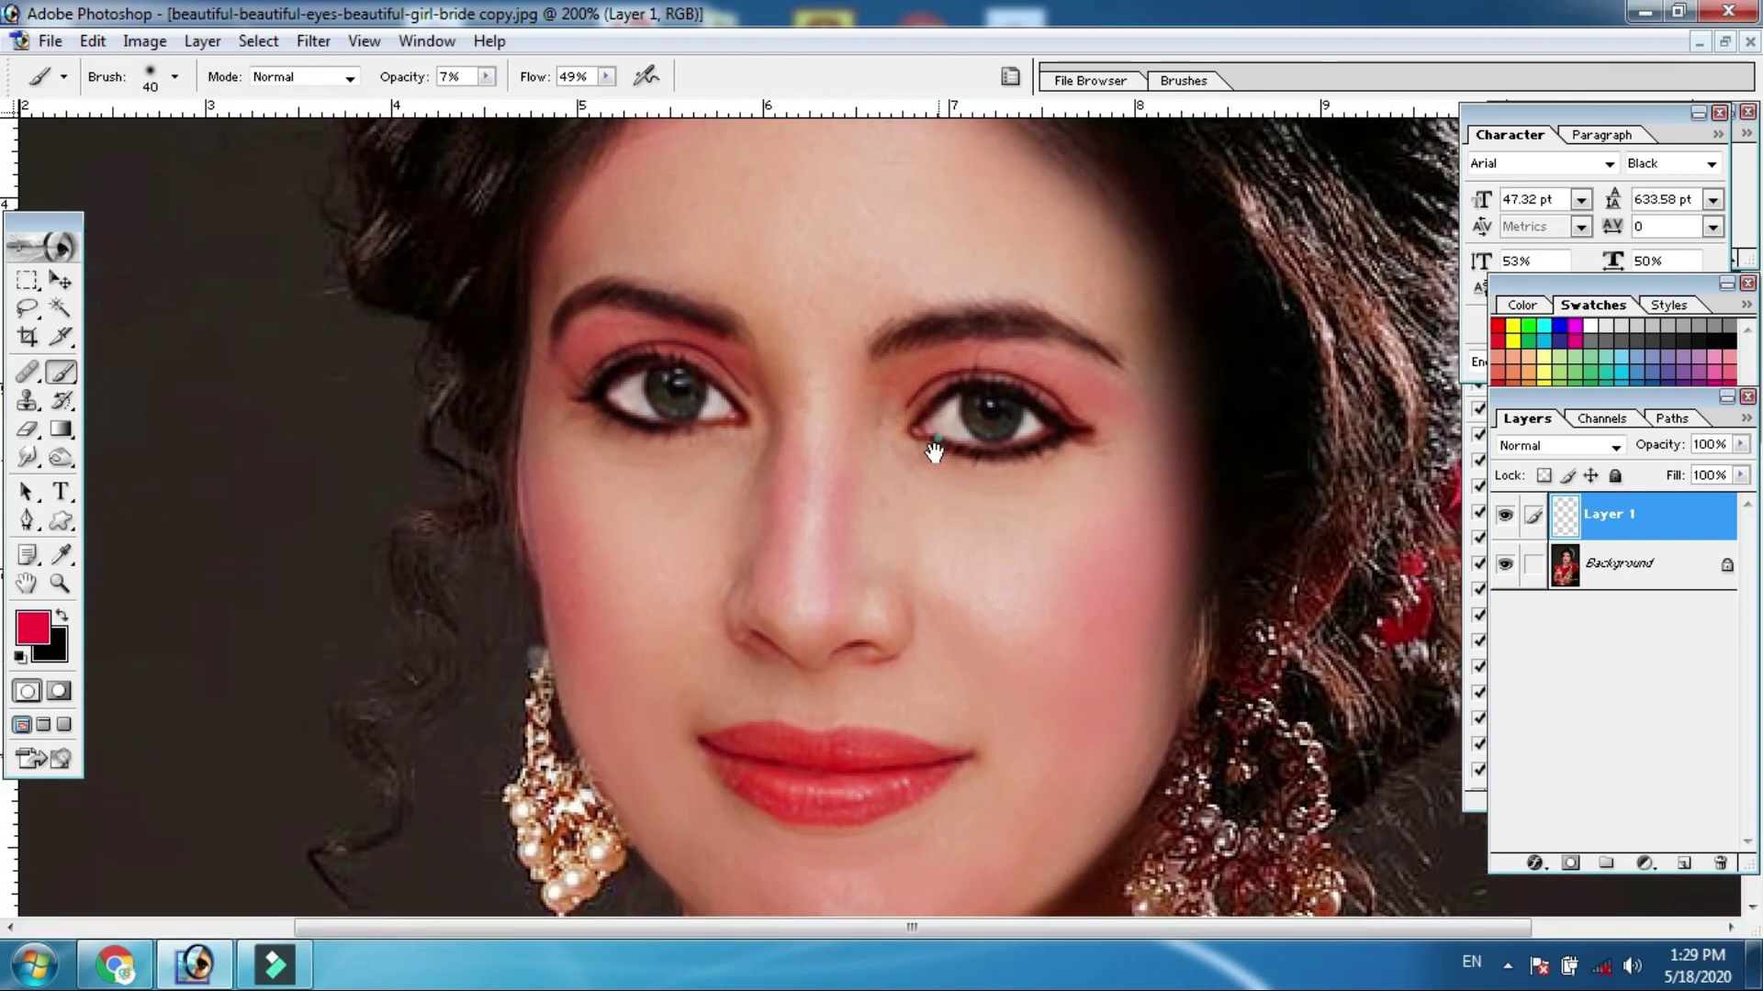
{"action": "scroll", "coordinate": [930, 441], "scroll_direction": "up", "scroll_amount": 1}
{"action": "scroll", "coordinate": [905, 393], "scroll_direction": "up", "scroll_amount": 1}
{"action": "left_click", "coordinate": [887, 437], "text": "alt"}
{"action": "left_click", "coordinate": [897, 287], "text": "ctrl"}
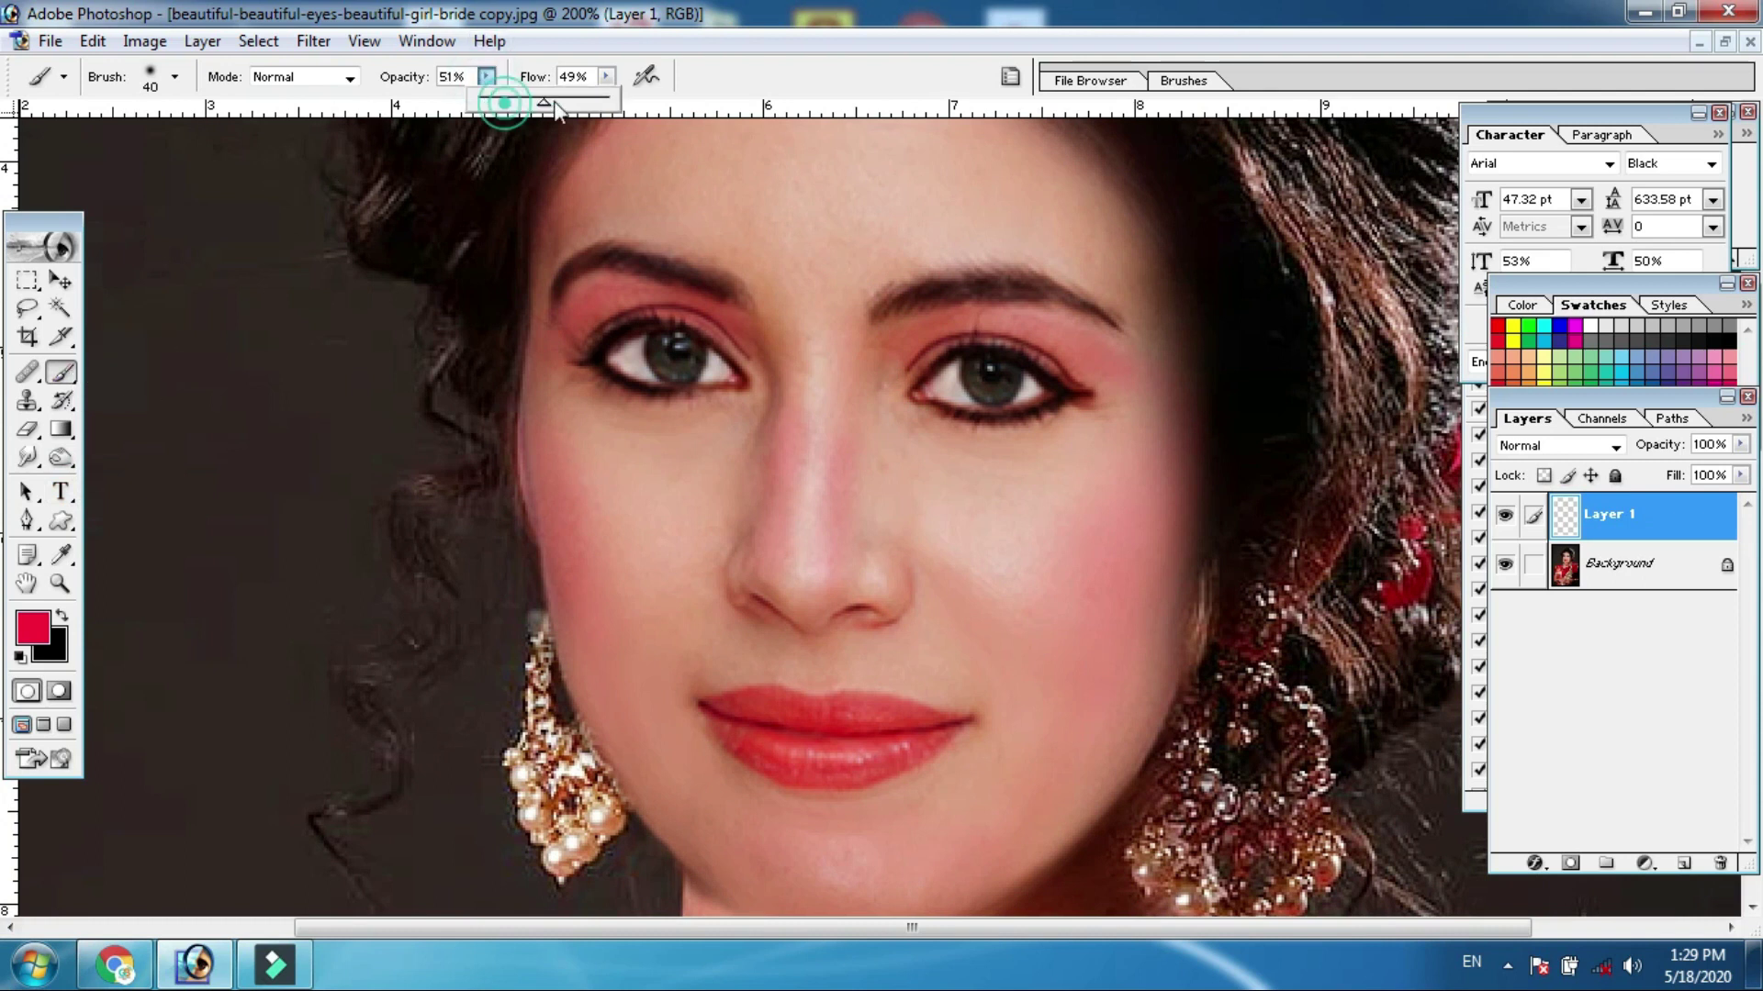
Choose the hard 19 px brush and set the foreground colour to deep red BD0505
{"action": "left_click", "coordinate": [174, 77]}
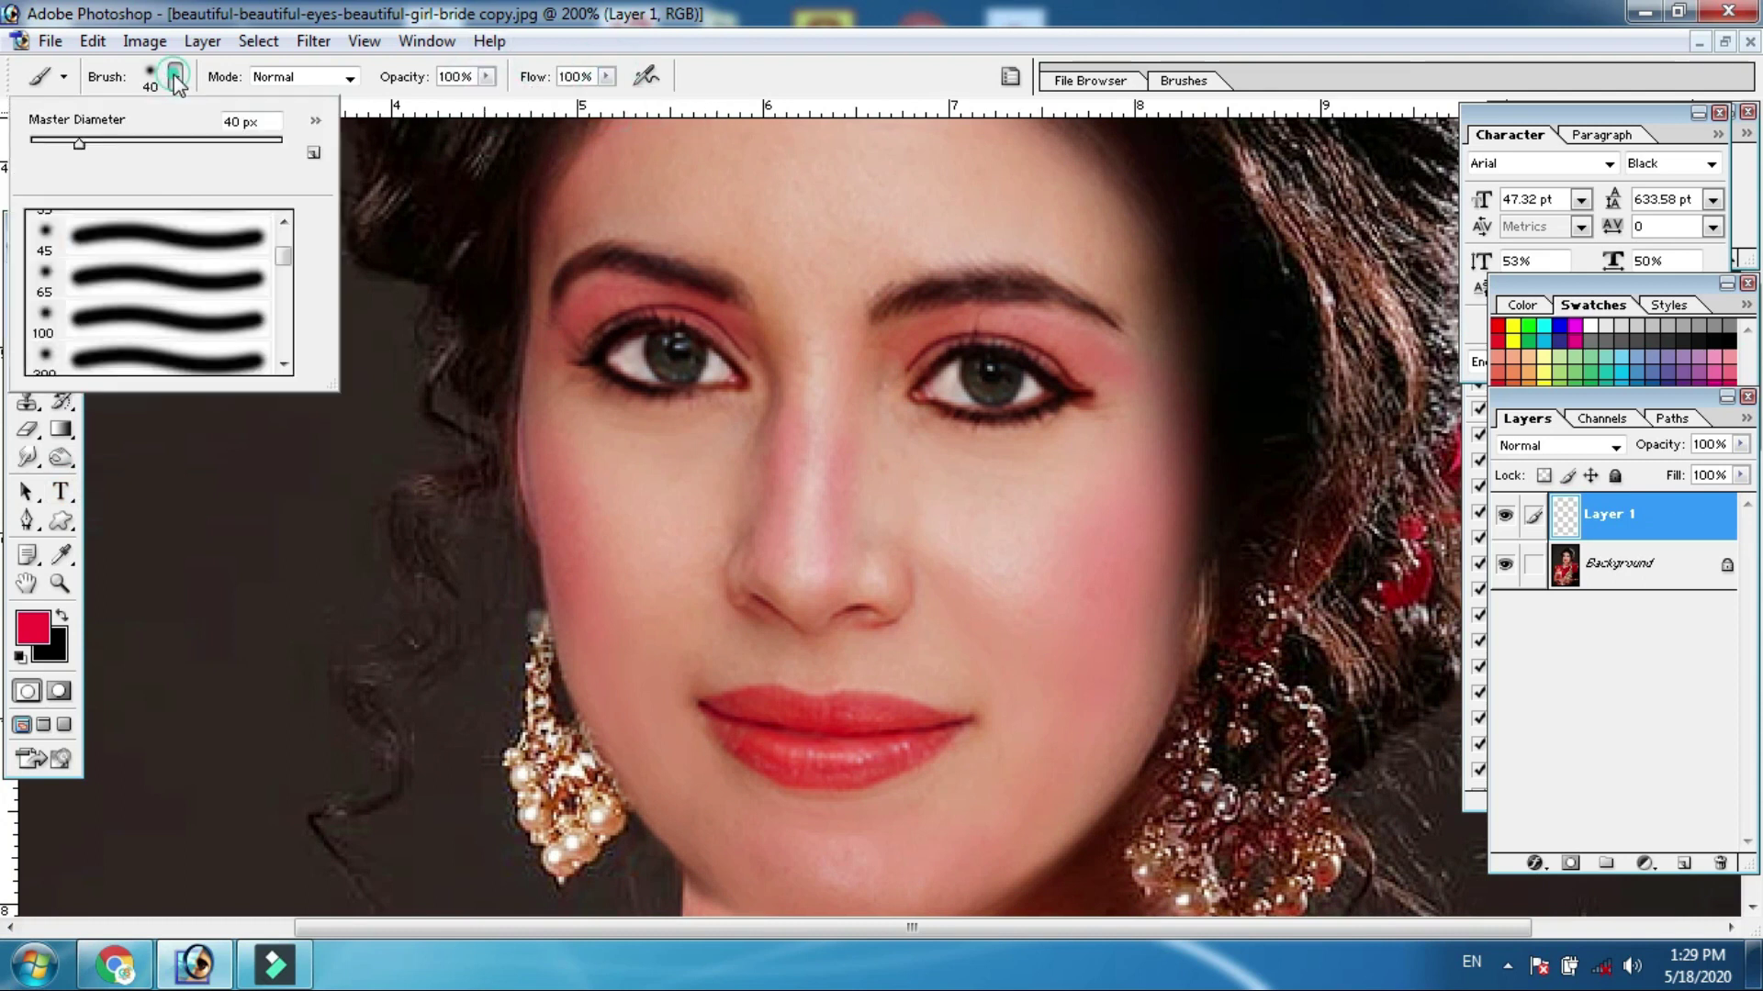
{"action": "scroll", "coordinate": [283, 266], "scroll_direction": "up", "scroll_amount": 3}
{"action": "scroll", "coordinate": [282, 267], "scroll_direction": "up", "scroll_amount": 2}
{"action": "left_click", "coordinate": [151, 327]}
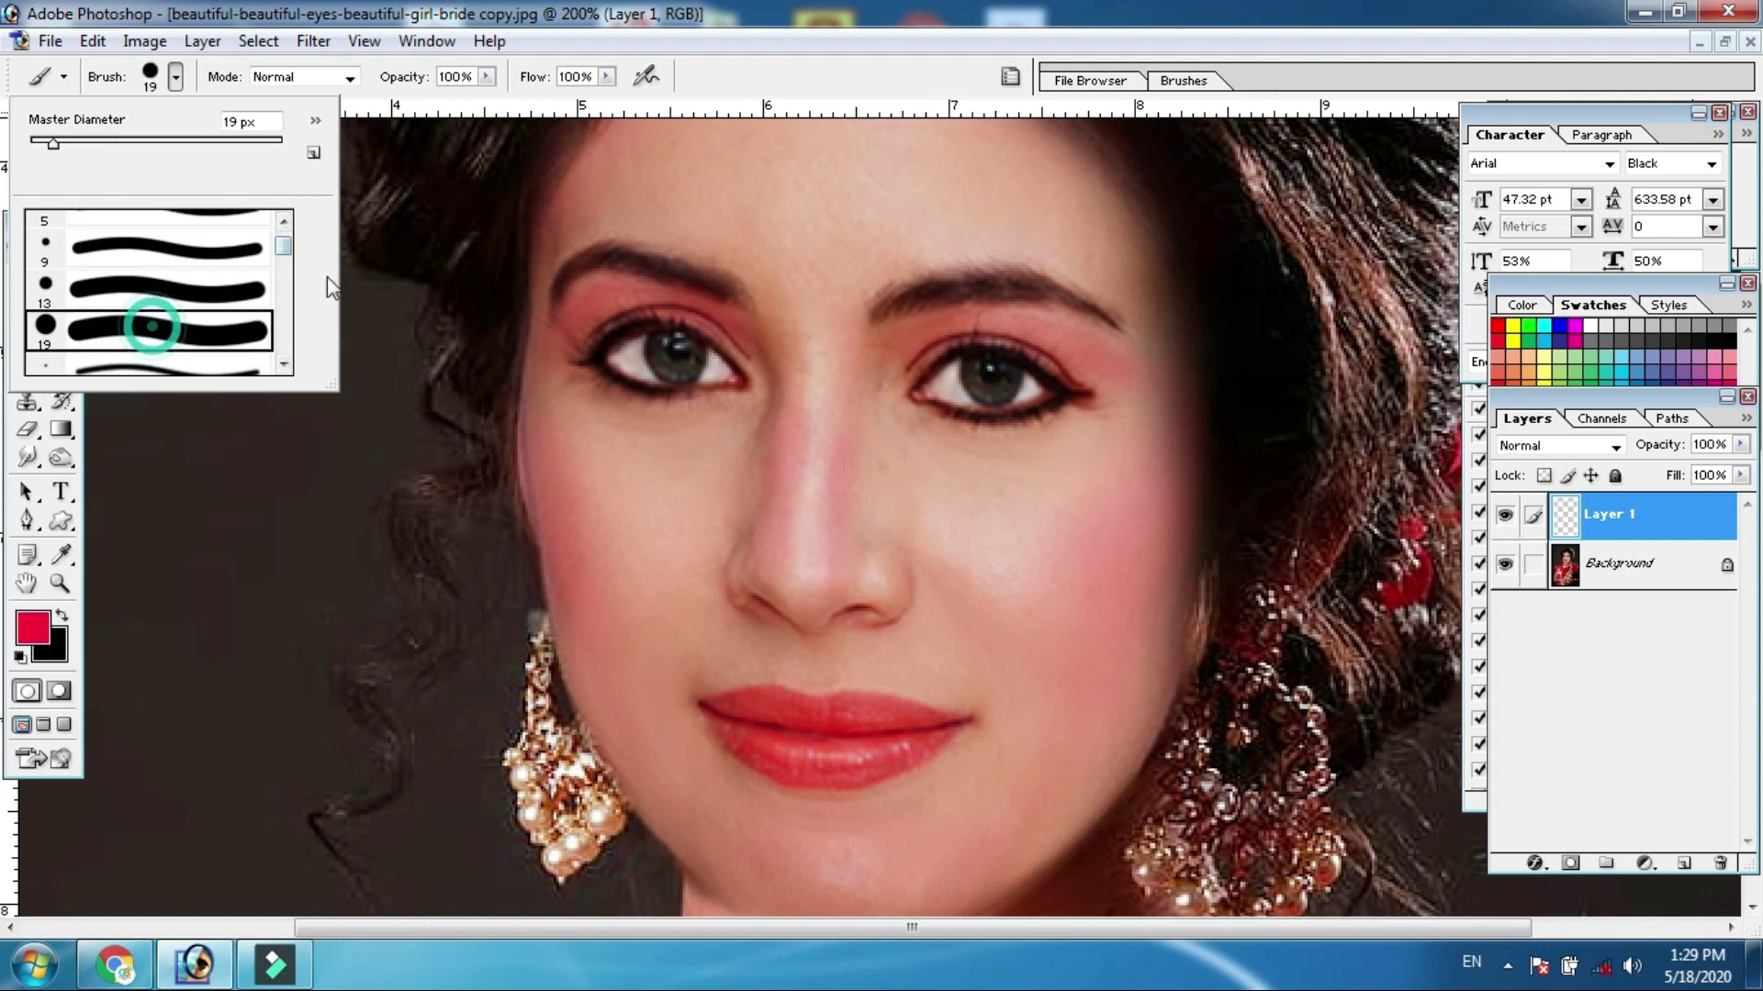
{"action": "left_click", "coordinate": [26, 627]}
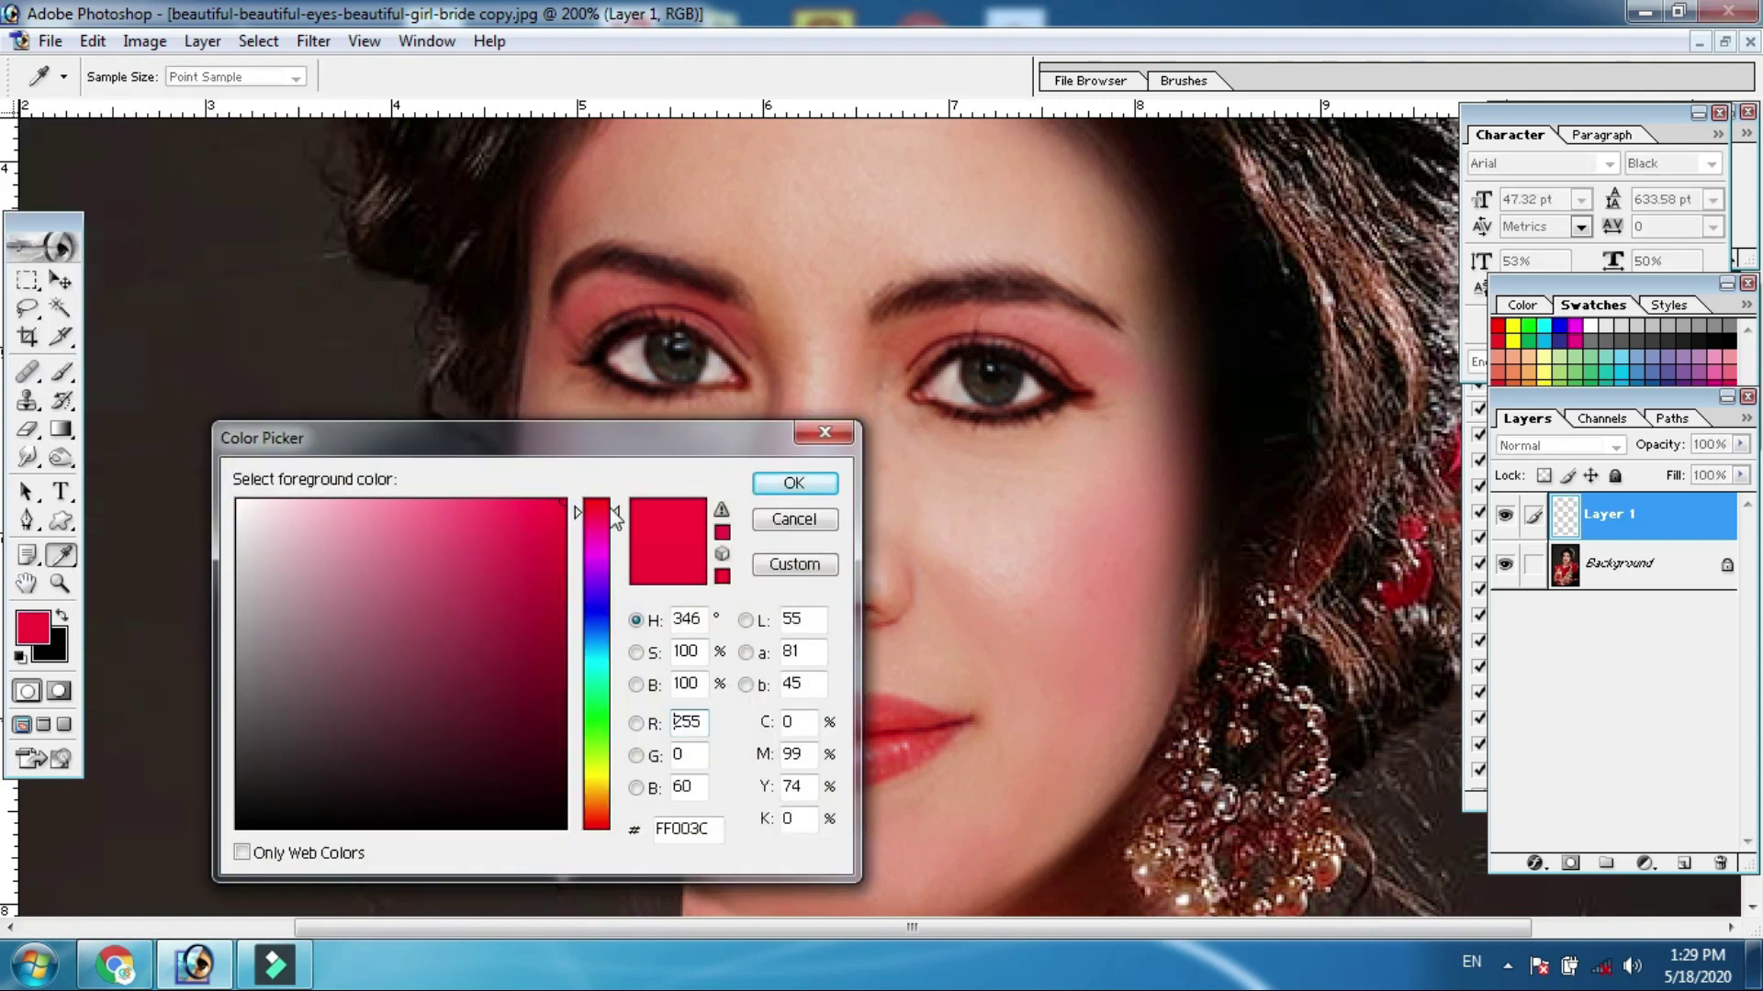
{"action": "left_click_drag", "start_coordinate": [554, 591], "coordinate": [556, 585]}
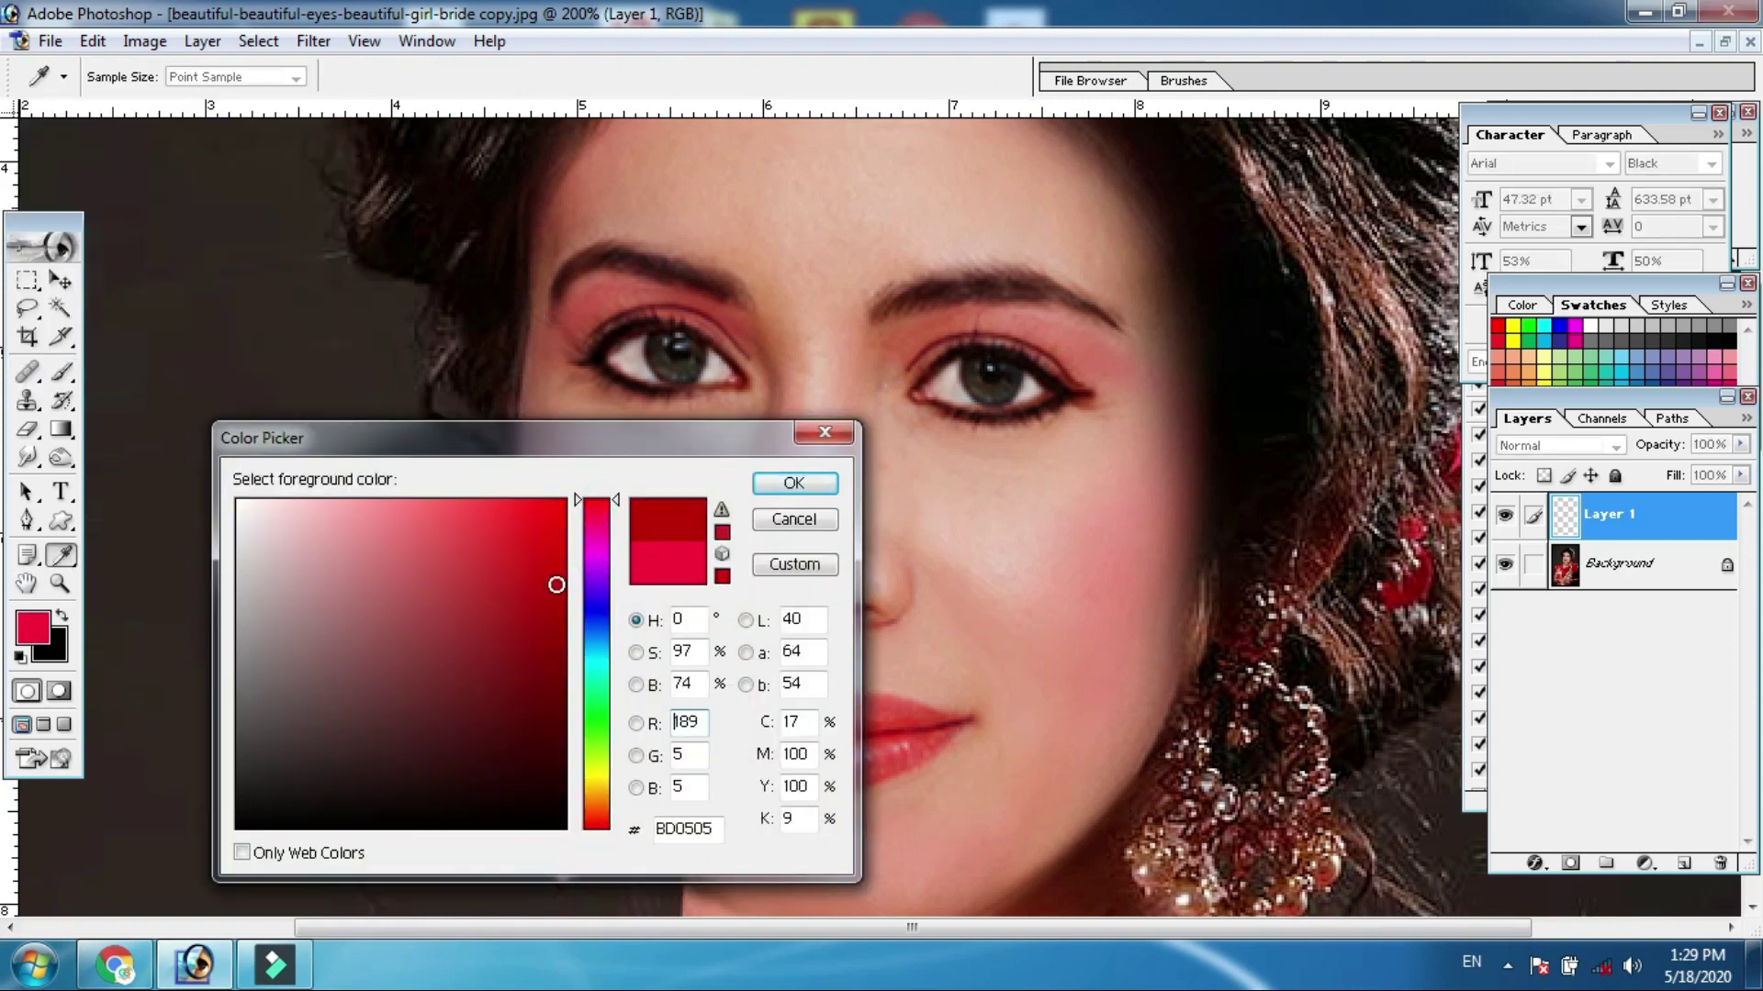
{"action": "left_click", "coordinate": [794, 483]}
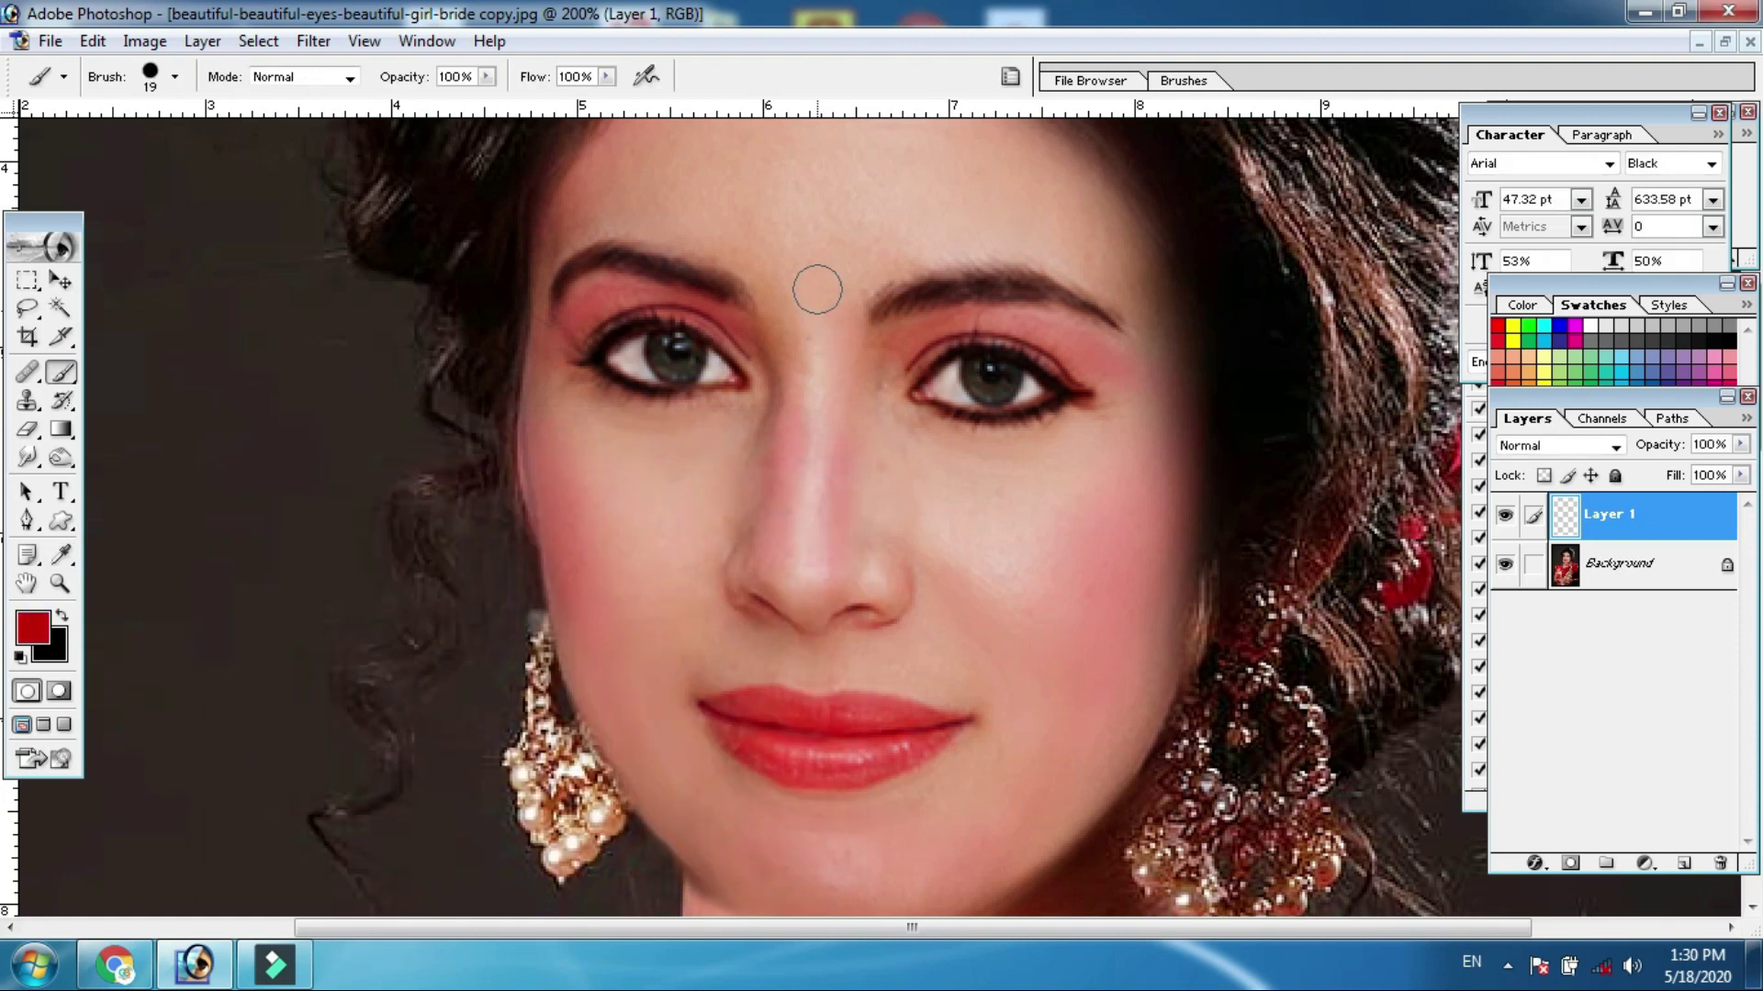
Paint a red bindi dot between the eyebrows and zoom in to 300% to check it
{"action": "scroll", "coordinate": [817, 290], "scroll_direction": "up", "scroll_amount": 3}
{"action": "left_click", "coordinate": [813, 446]}
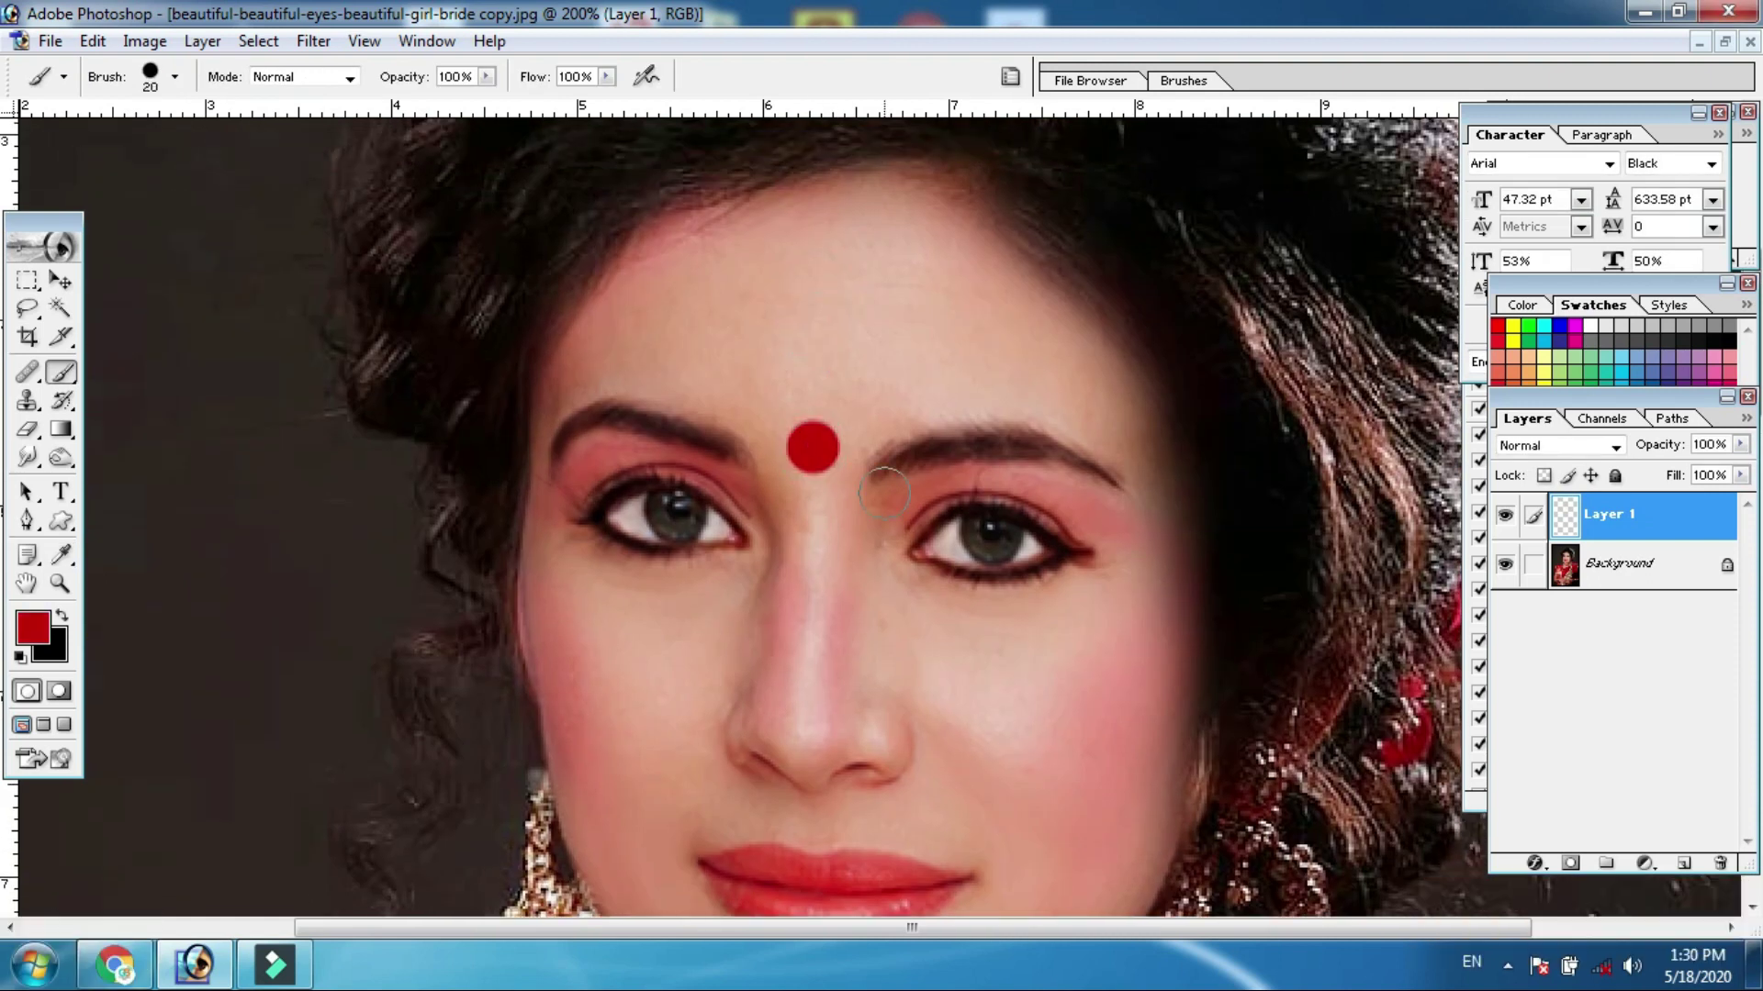
{"action": "key", "text": "ctrl+minus"}
{"action": "left_click_drag", "start_coordinate": [1105, 649], "coordinate": [1099, 453]}
{"action": "left_click", "coordinate": [1007, 441]}
{"action": "left_click", "coordinate": [954, 569]}
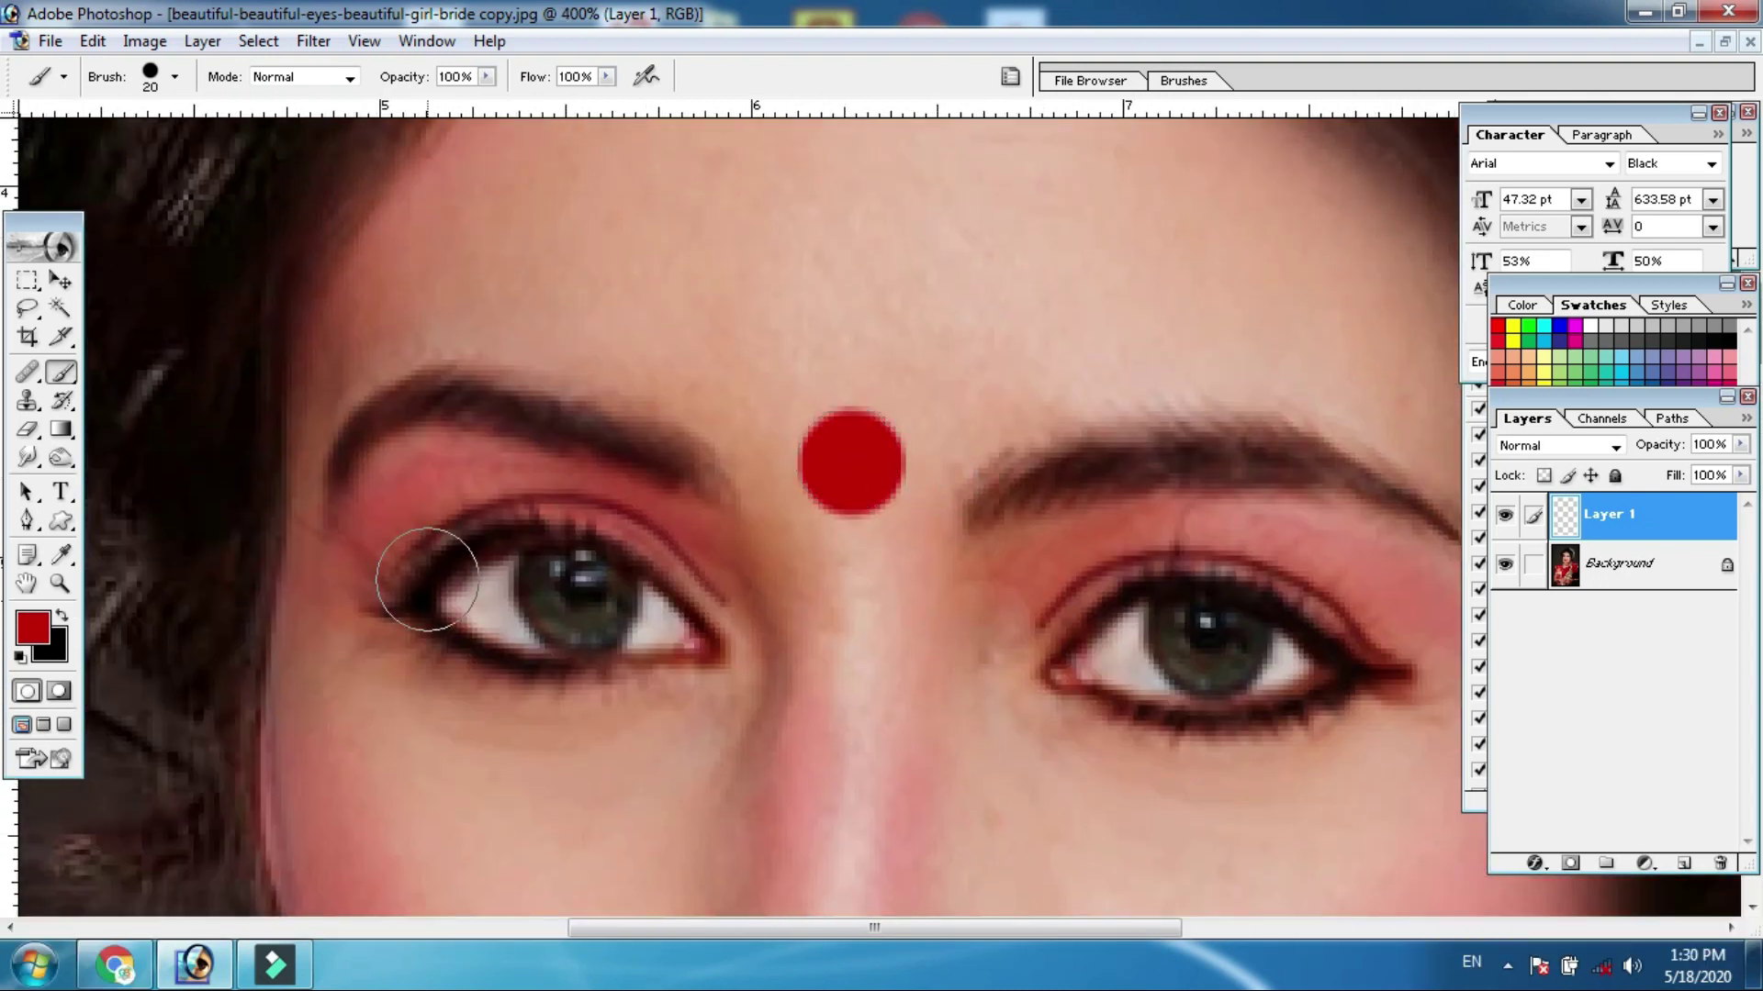
Keep the deep red colour, enlarge the bindi dot slightly, then fit the face on screen
{"action": "left_click", "coordinate": [32, 628]}
{"action": "key", "text": "Return"}
{"action": "left_click", "coordinate": [851, 464]}
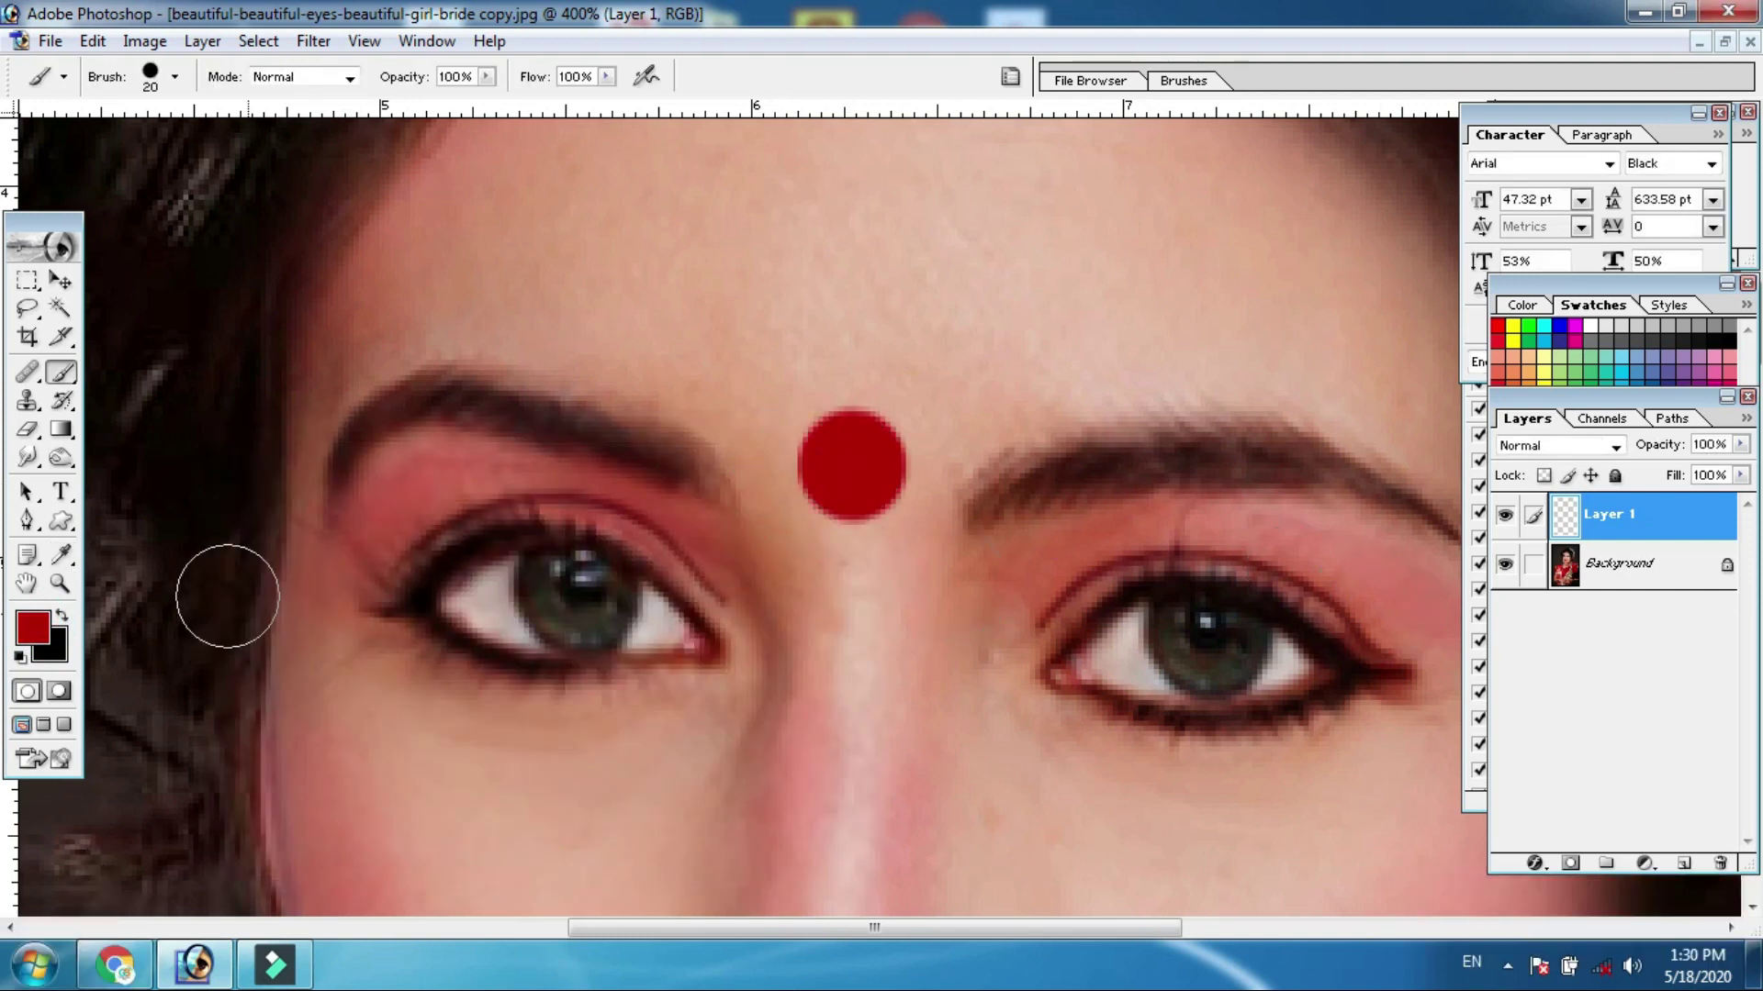
{"action": "left_click", "coordinate": [33, 630]}
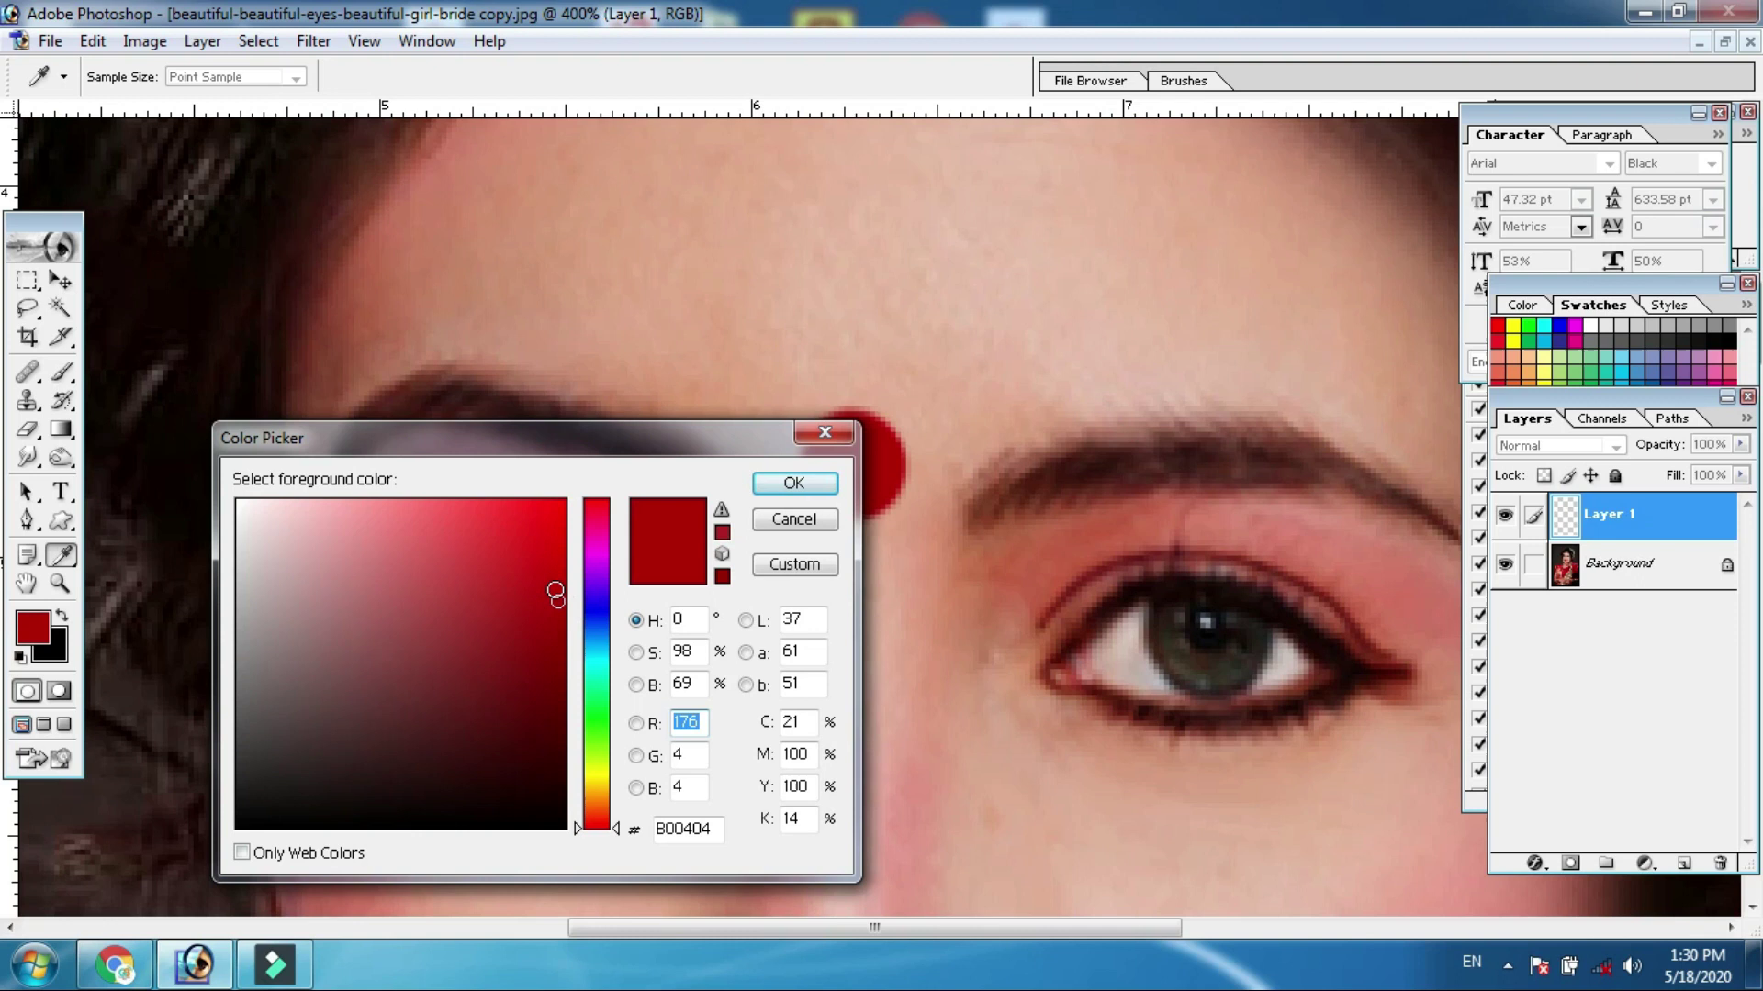
{"action": "left_click", "coordinate": [754, 484]}
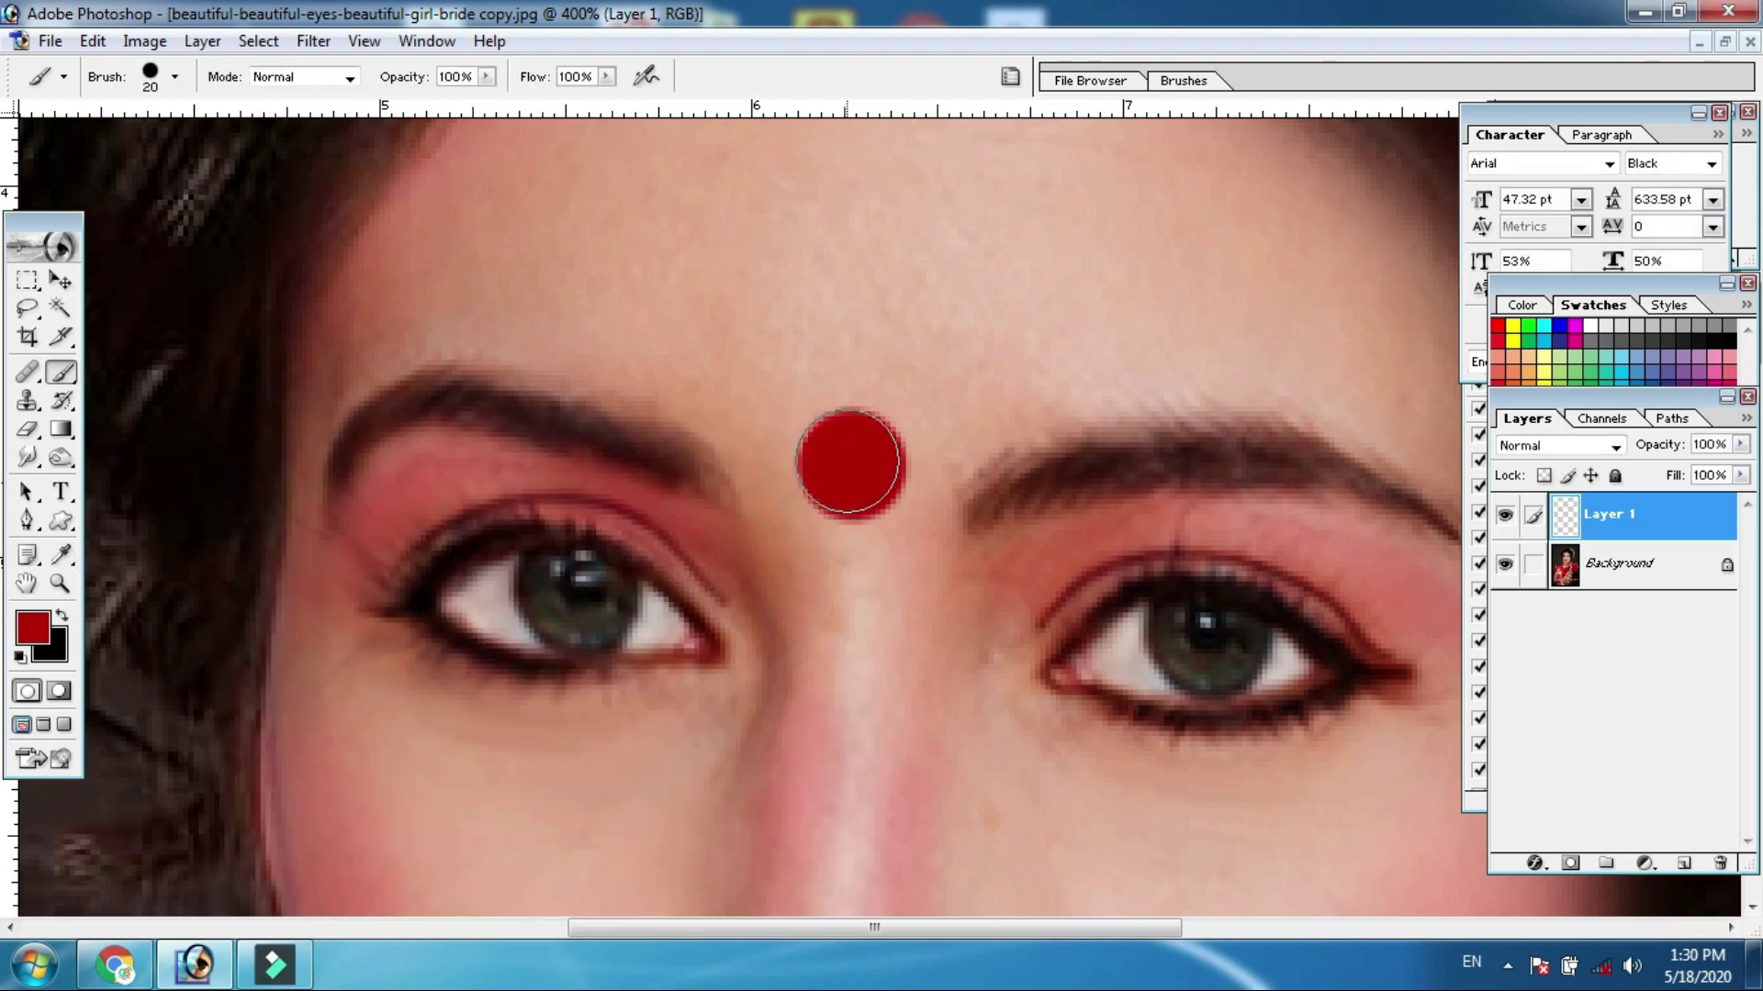
{"action": "key", "text": "ctrl+0"}
Merge the bindi layer down into the Background with Layer > Merge Down
{"action": "key", "text": "ctrl+alt+0"}
{"action": "left_click", "coordinate": [26, 521]}
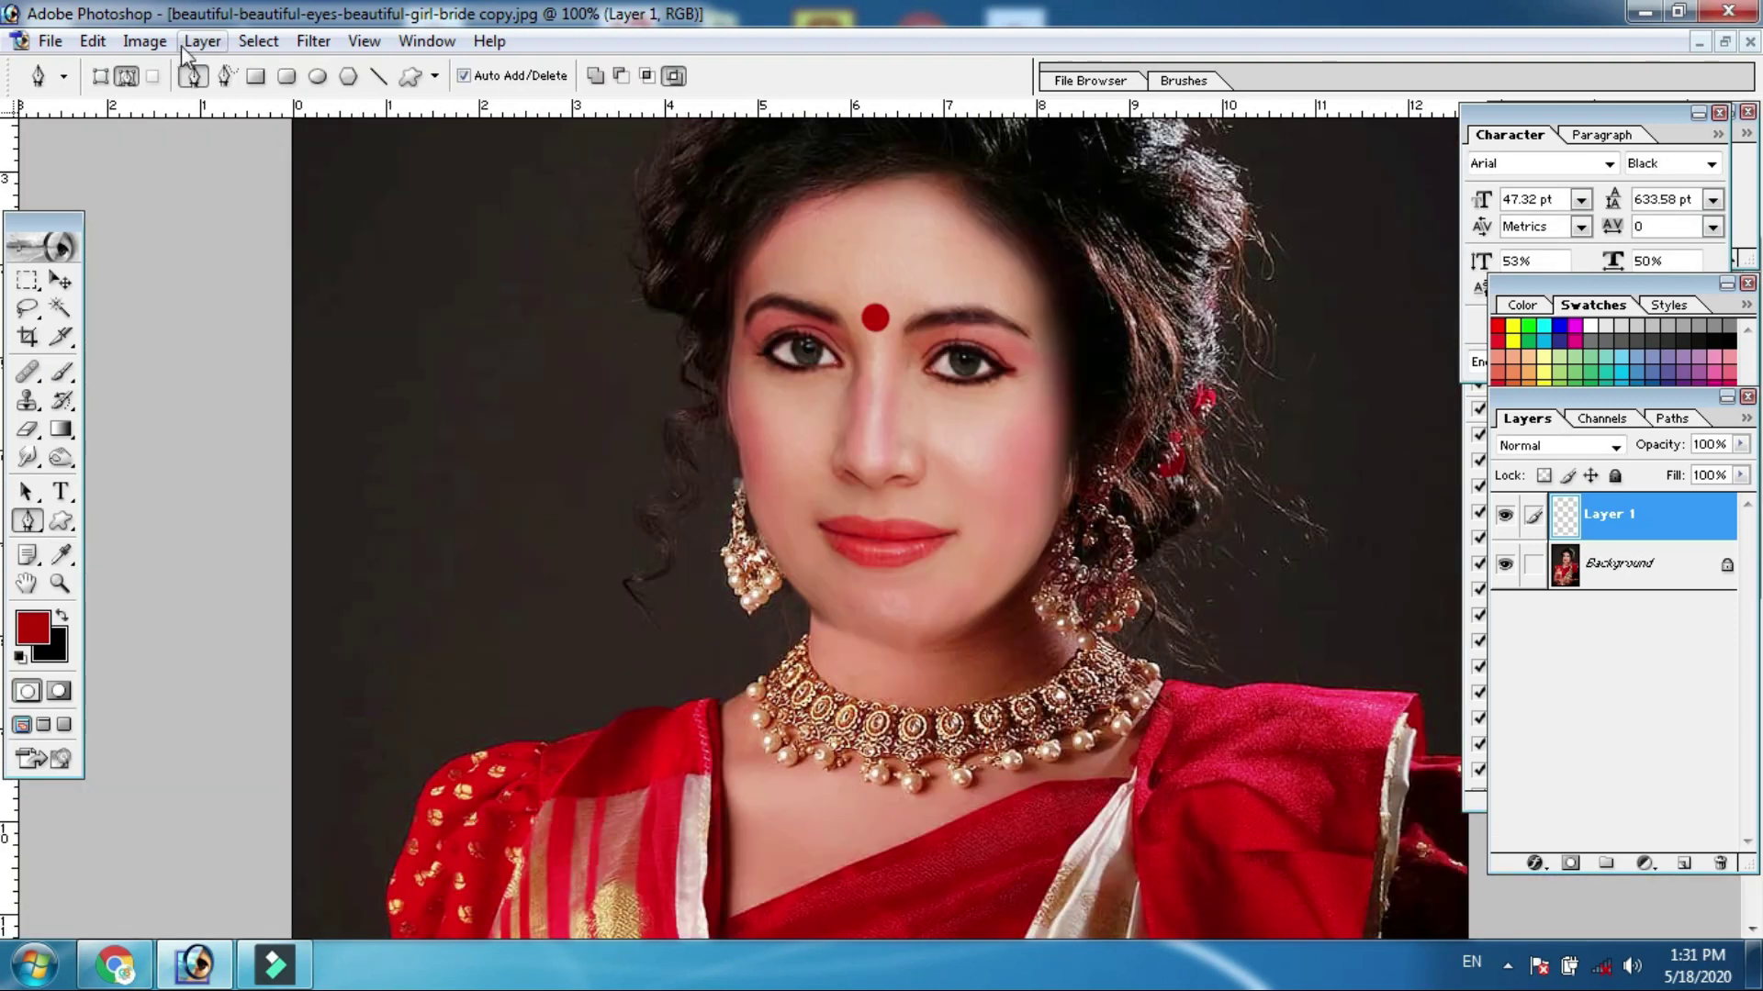
{"action": "left_click", "coordinate": [202, 40]}
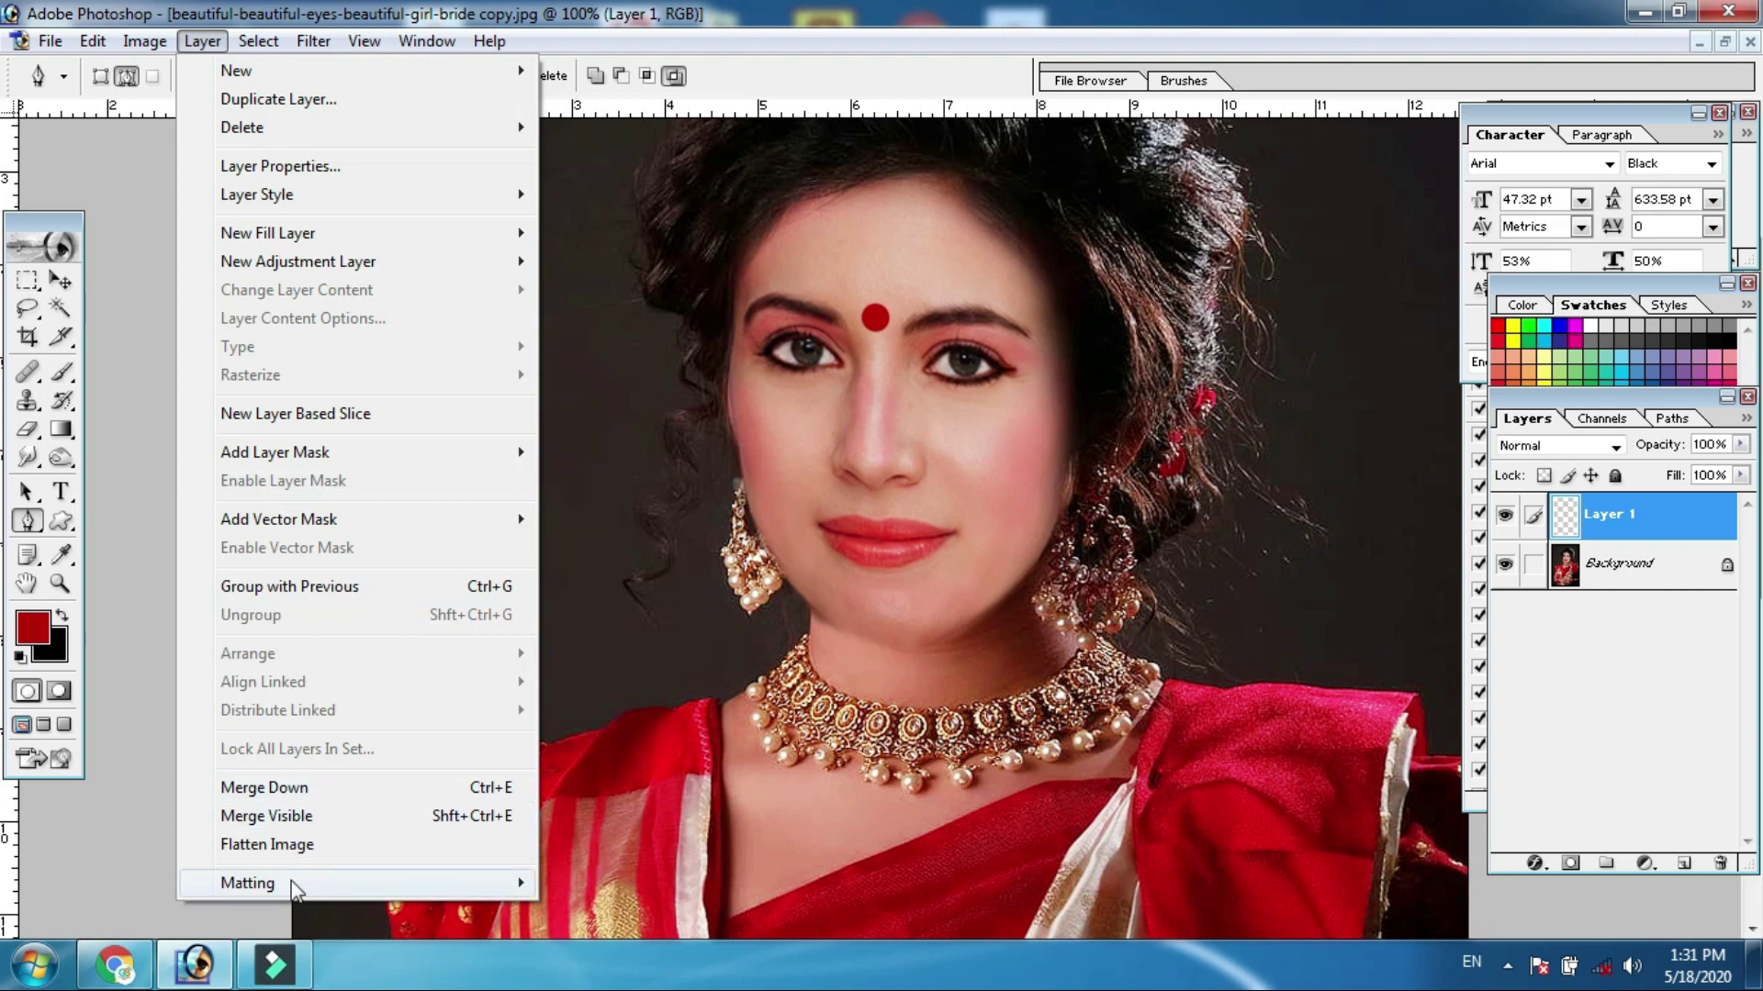
{"action": "left_click", "coordinate": [266, 845]}
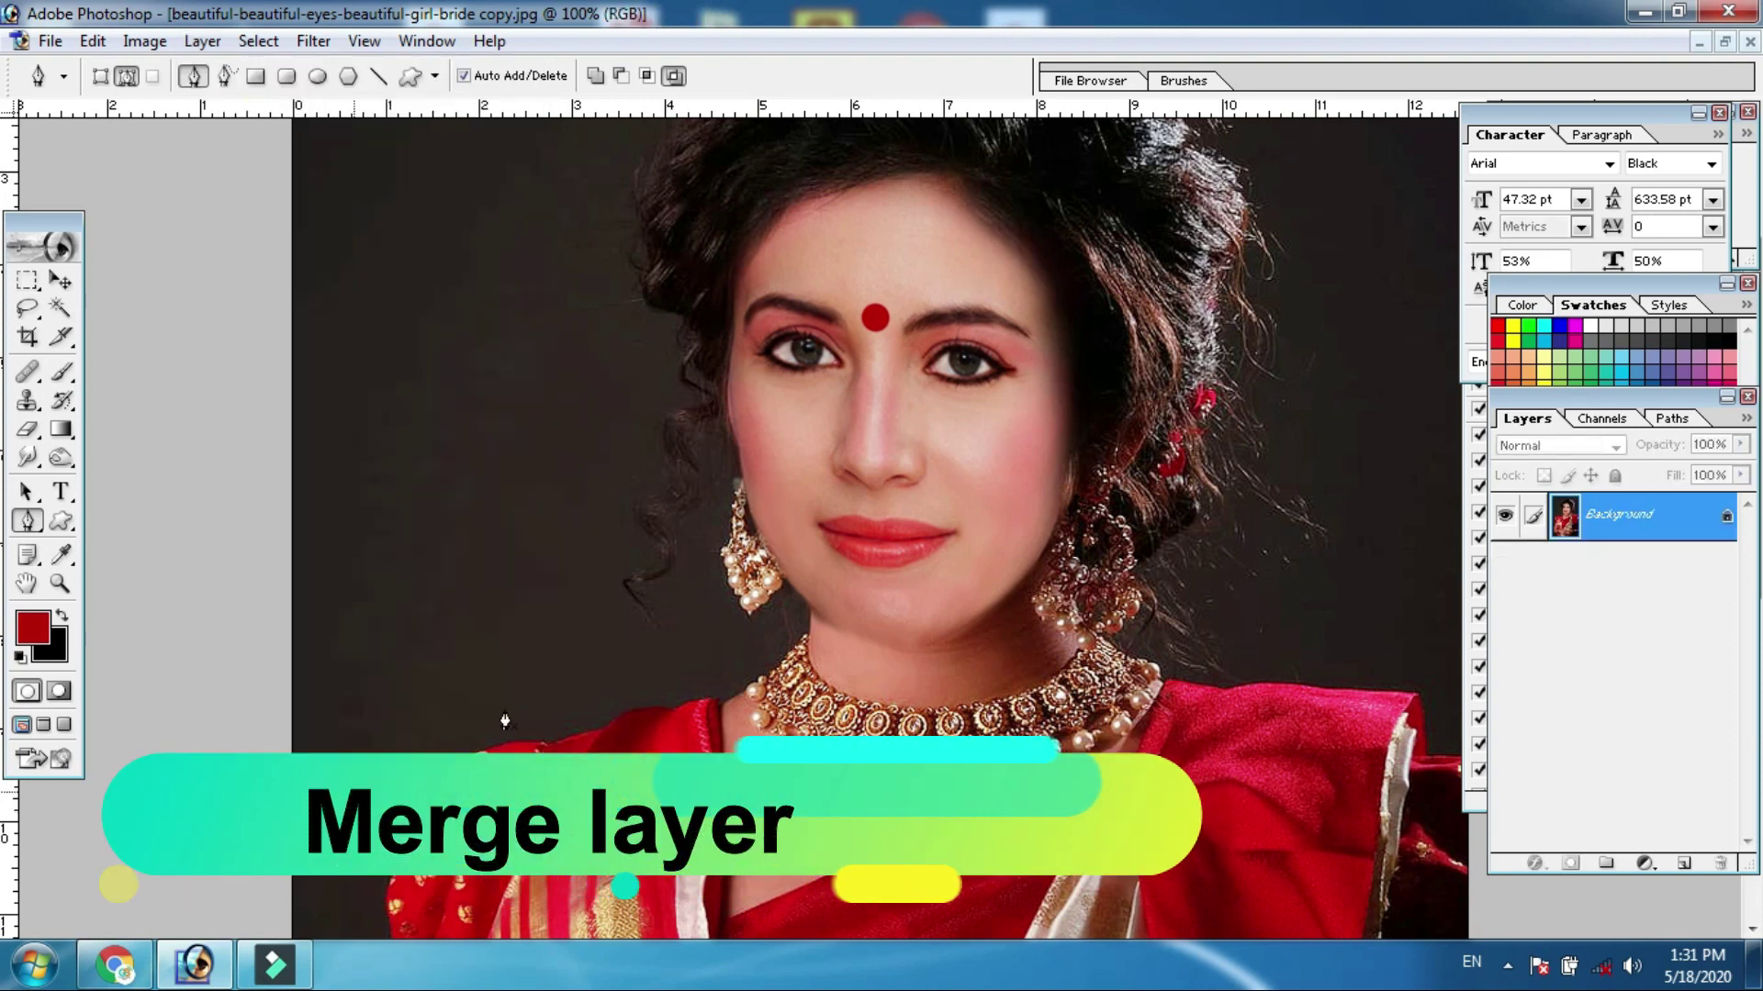
Zoom in on the lips and trace a Pen path around the lower and upper lip
{"action": "left_click", "coordinate": [1003, 539], "text": "ctrl"}
{"action": "left_click", "coordinate": [1053, 563], "text": "ctrl"}
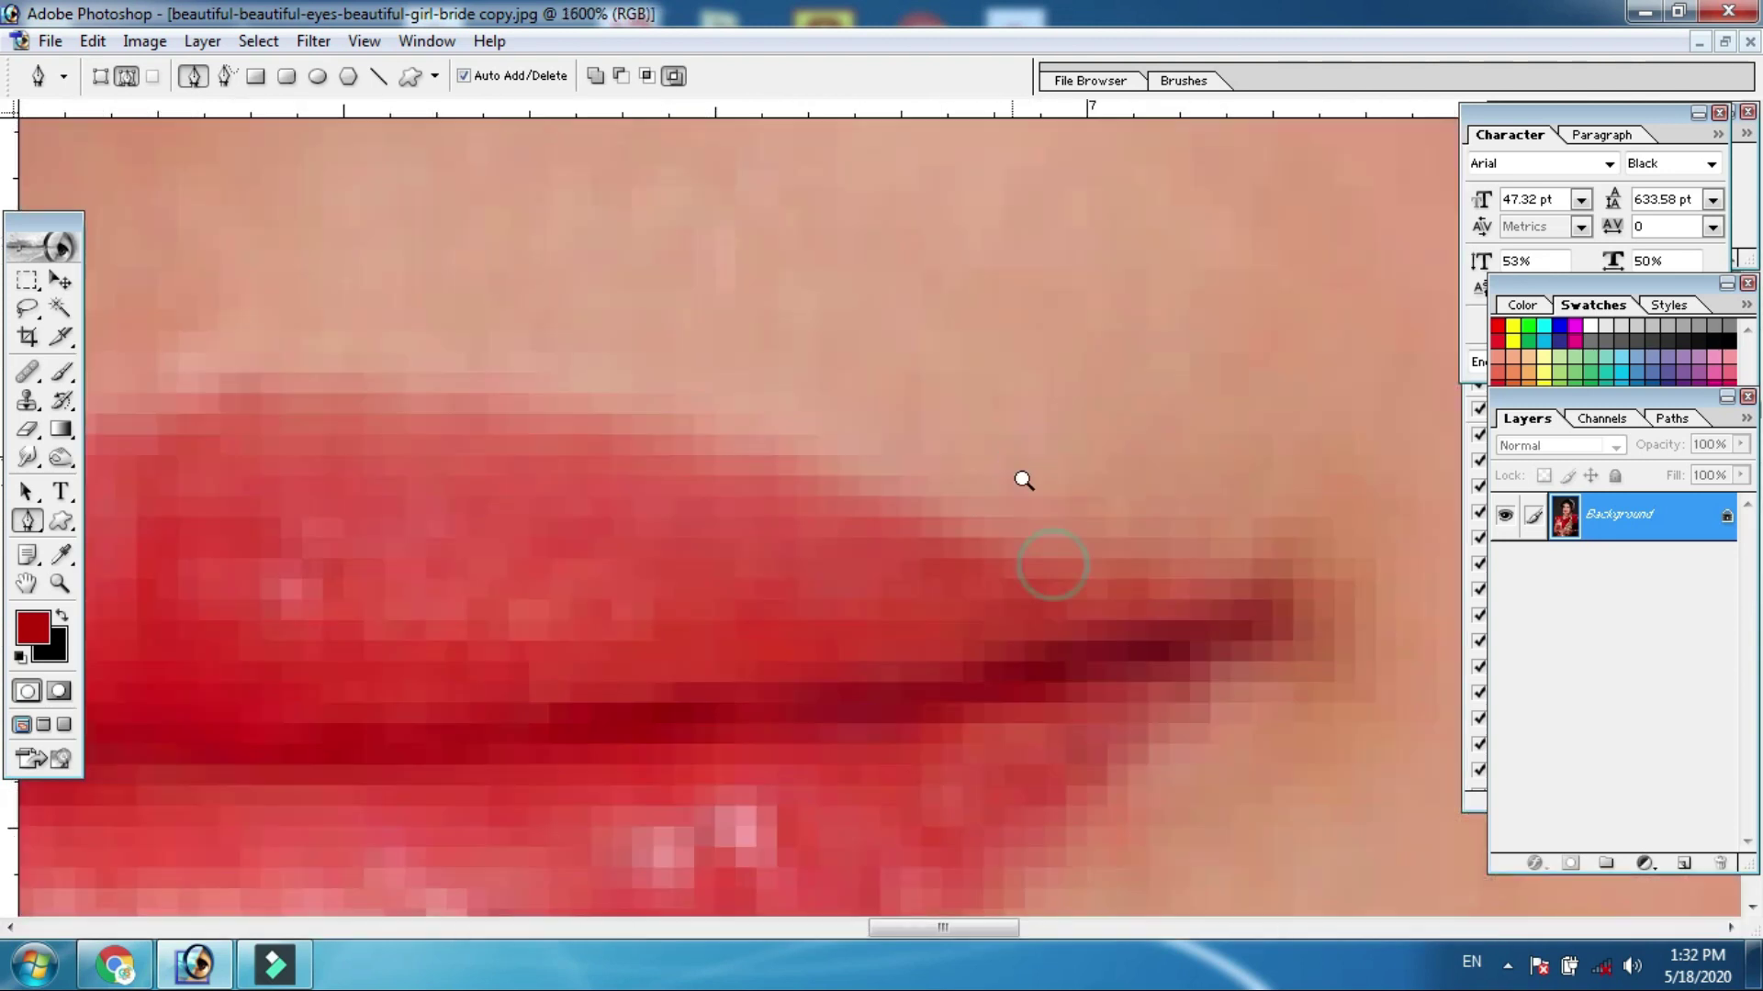
{"action": "left_click", "coordinate": [956, 582], "text": "ctrl+alt"}
{"action": "left_click", "coordinate": [879, 563], "text": "ctrl+alt"}
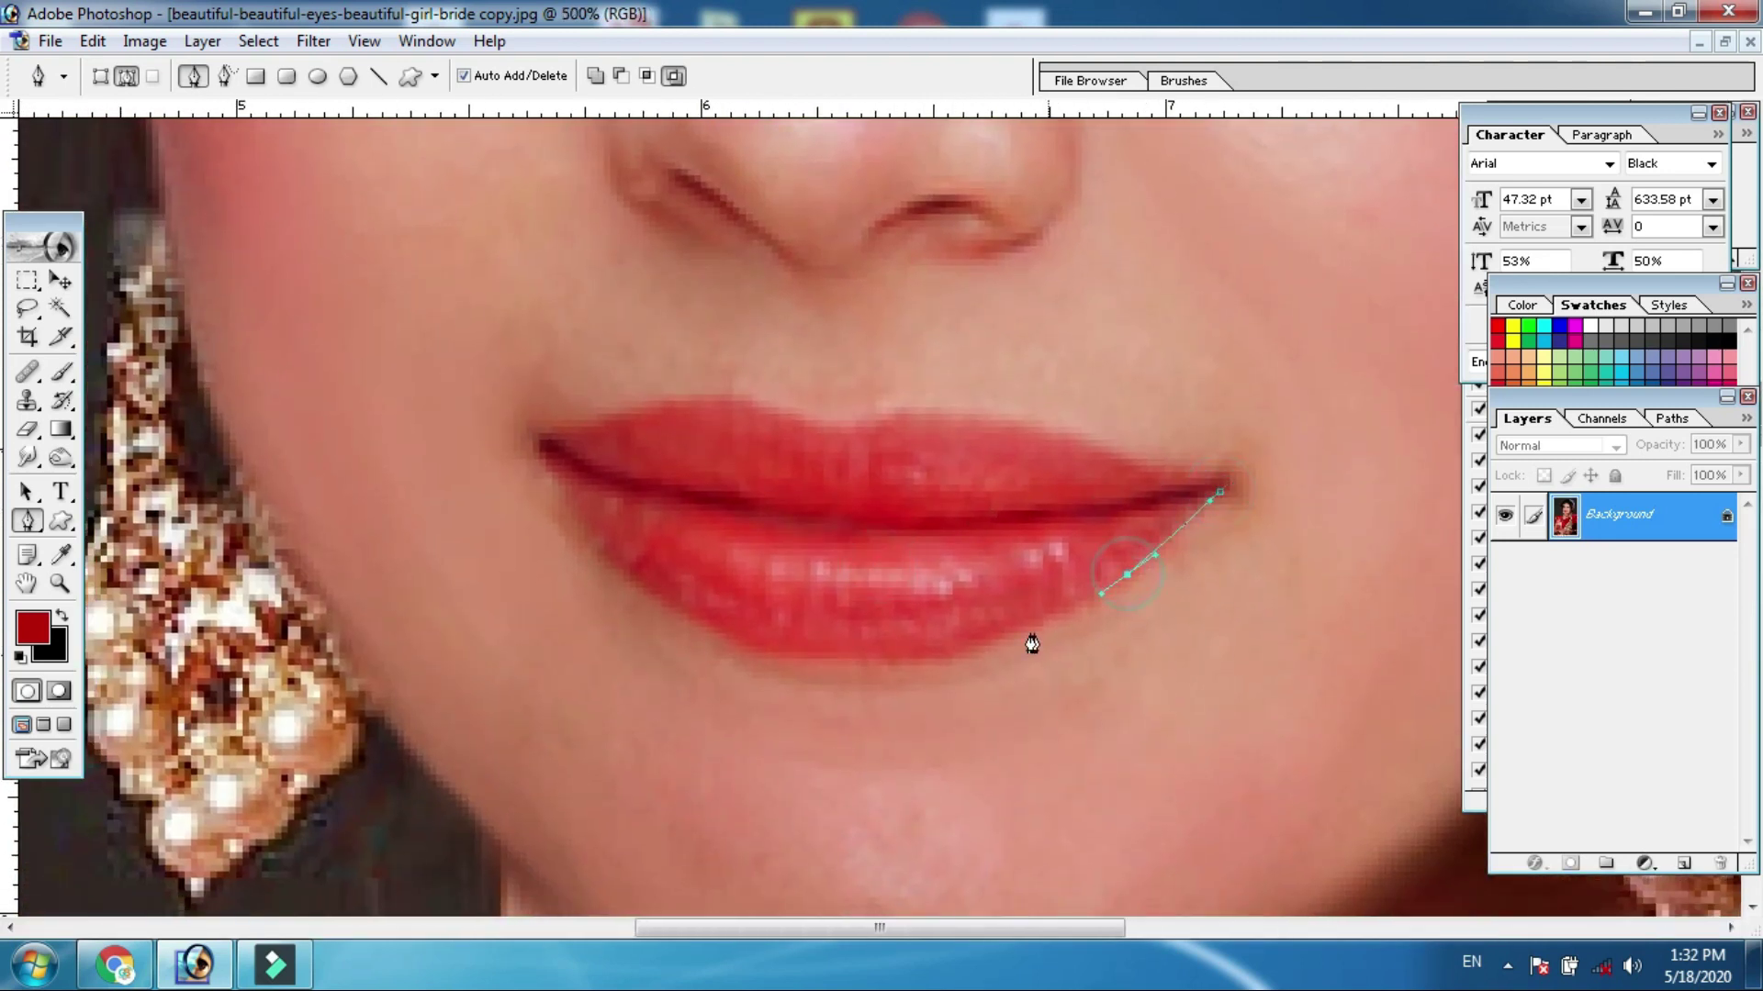
{"action": "left_click", "coordinate": [538, 450]}
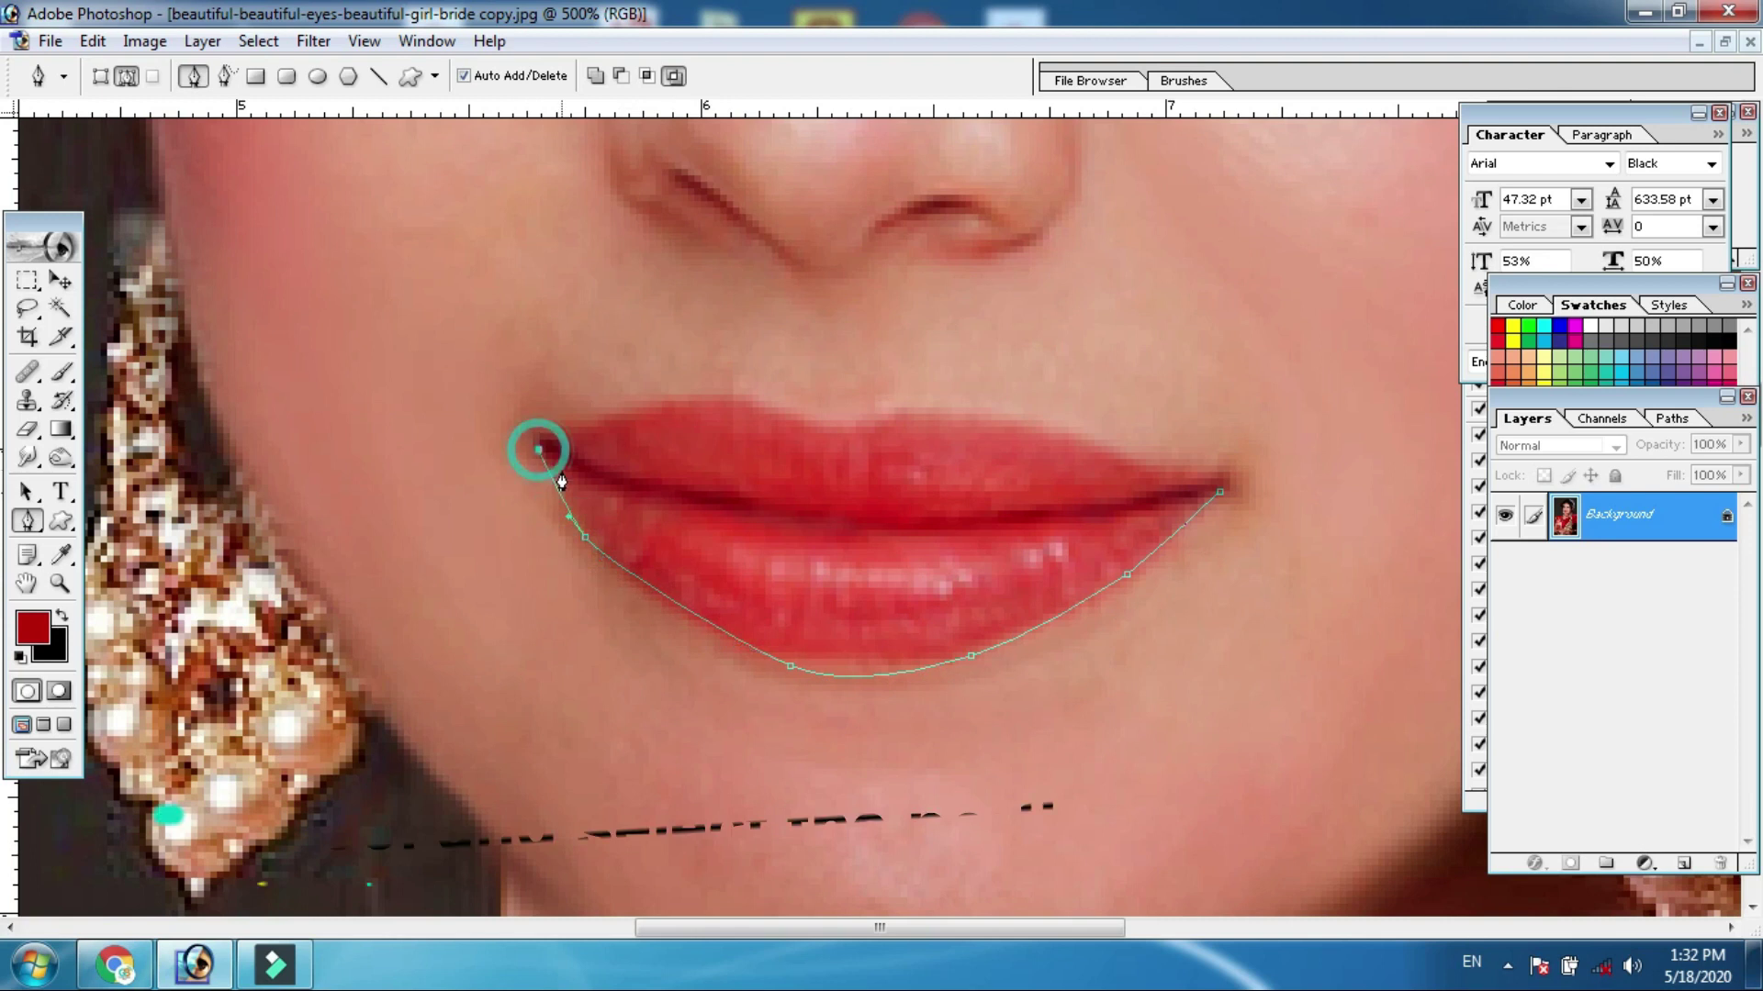
{"action": "key", "text": "ctrl+alt+z"}
{"action": "key", "text": "ctrl+alt+z"}
{"action": "left_click", "coordinate": [629, 575]}
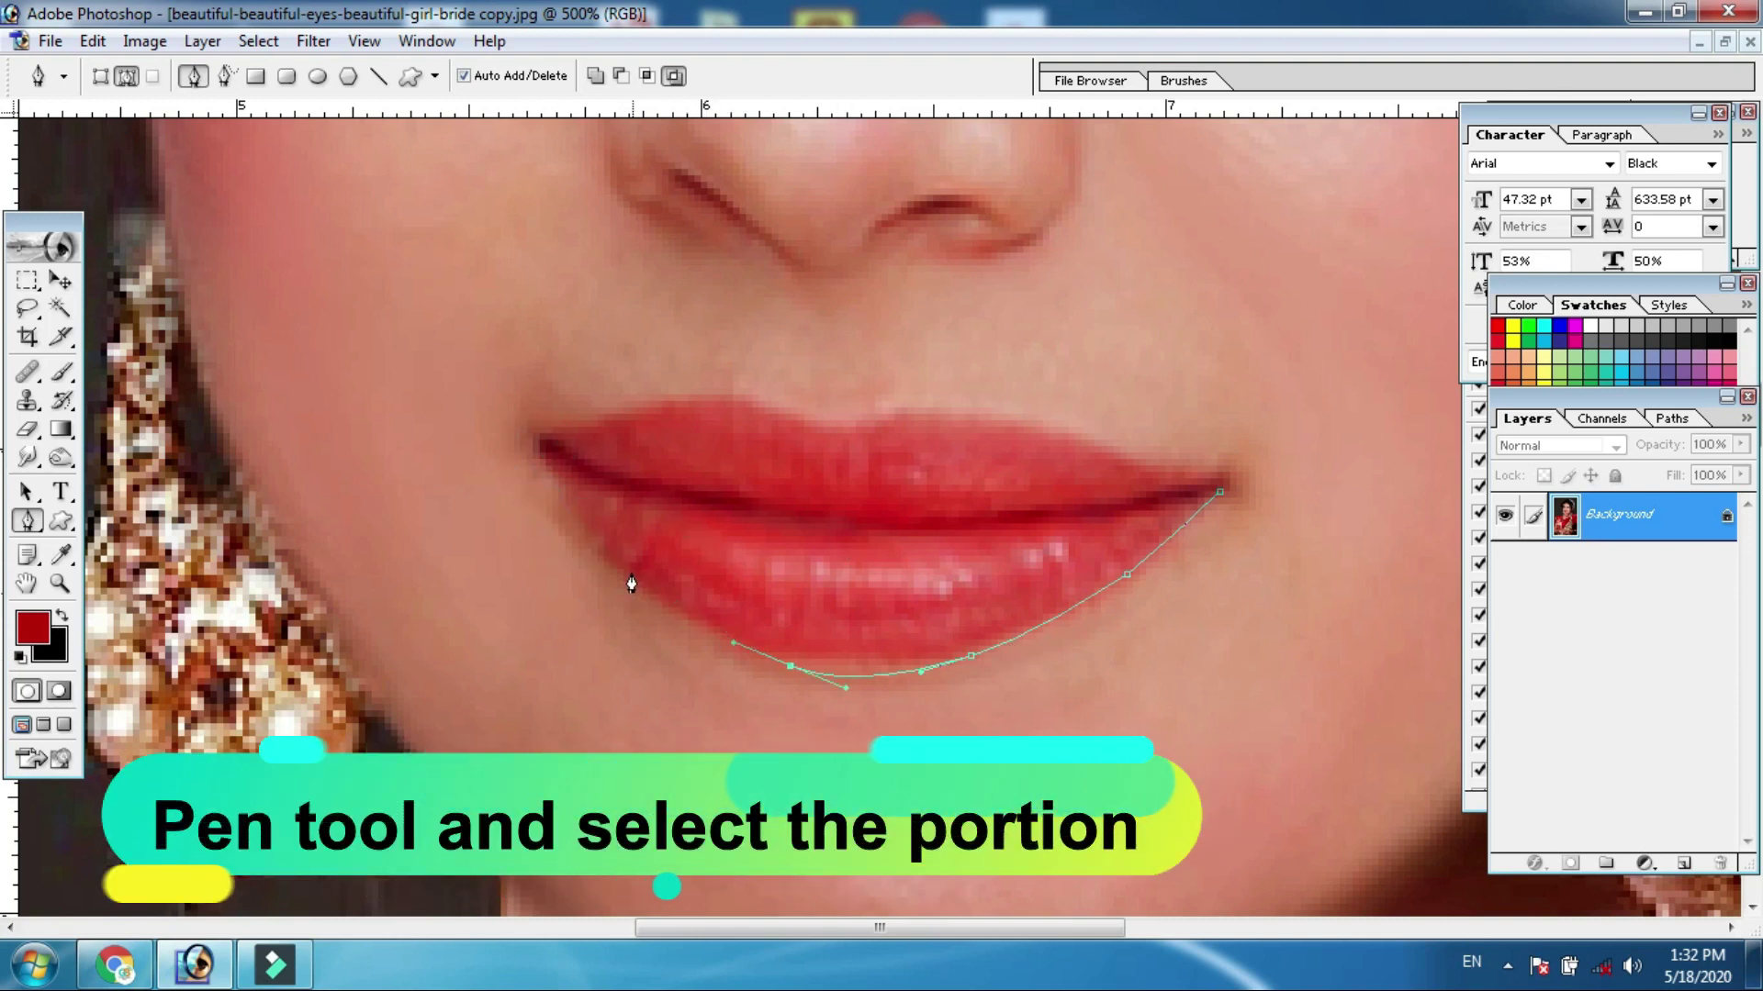
{"action": "left_click", "coordinate": [578, 512]}
{"action": "left_click", "coordinate": [539, 447]}
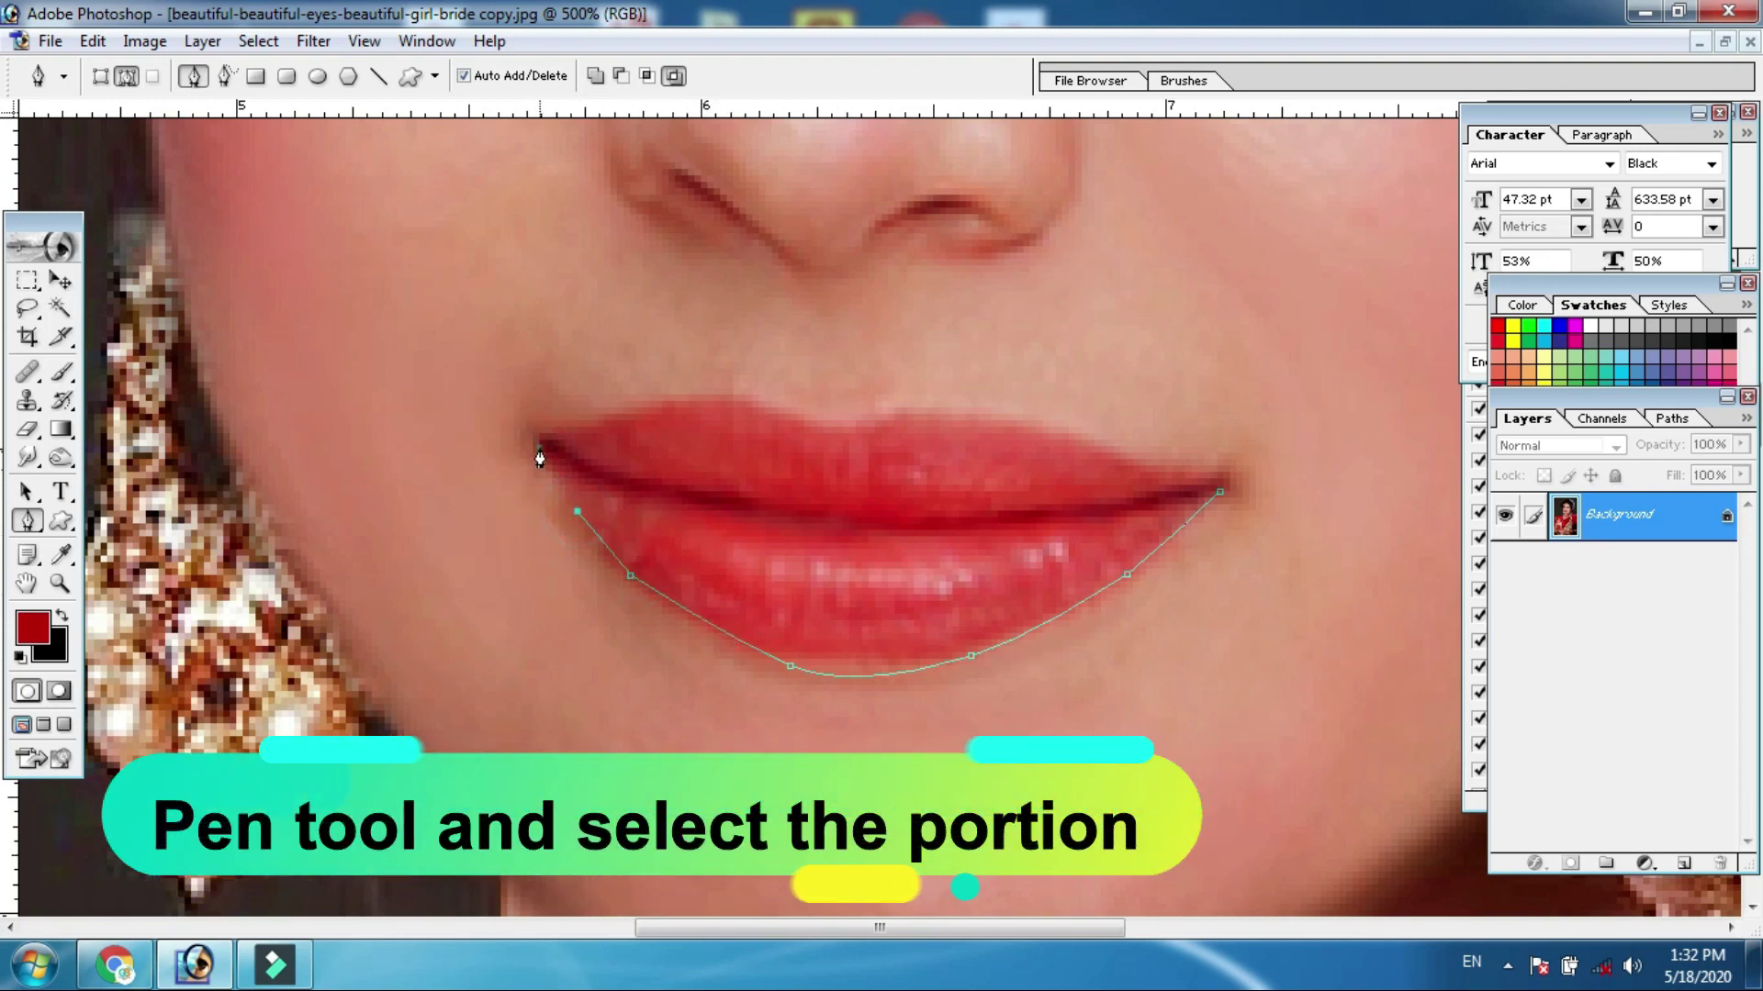
{"action": "left_click_drag", "start_coordinate": [663, 401], "coordinate": [697, 387]}
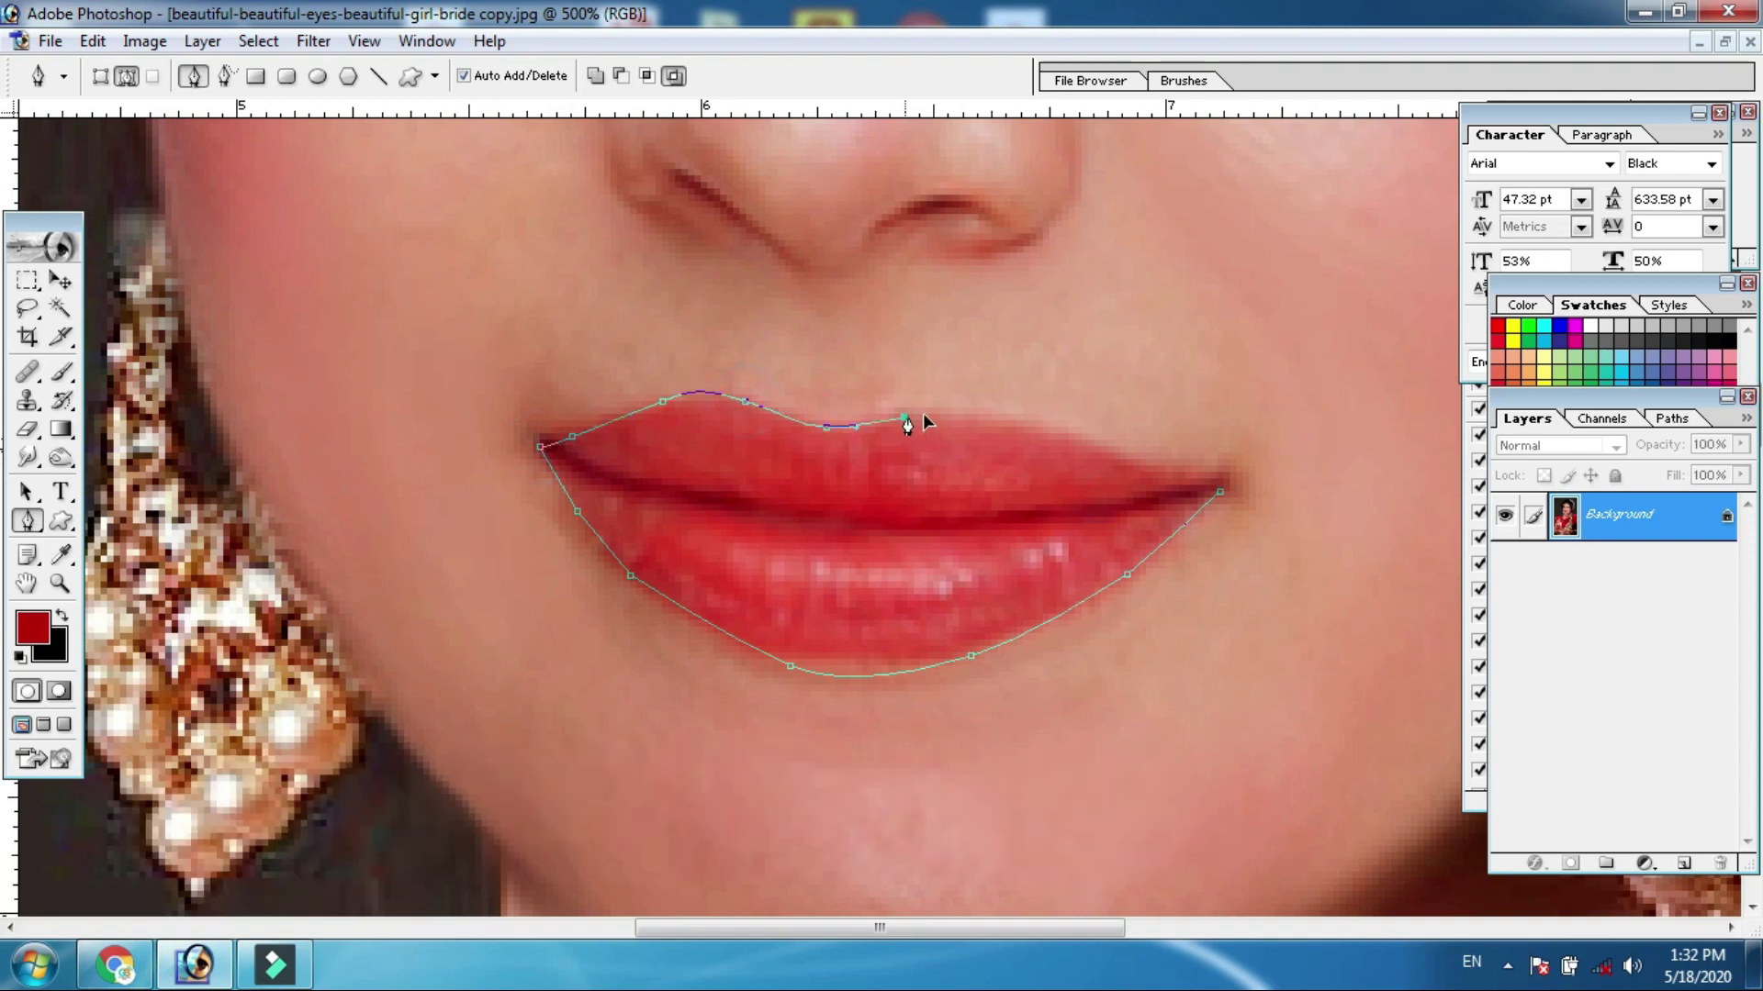
Turn the lip path into a selection
{"action": "right_click", "coordinate": [1035, 545]}
{"action": "left_click", "coordinate": [1116, 637]}
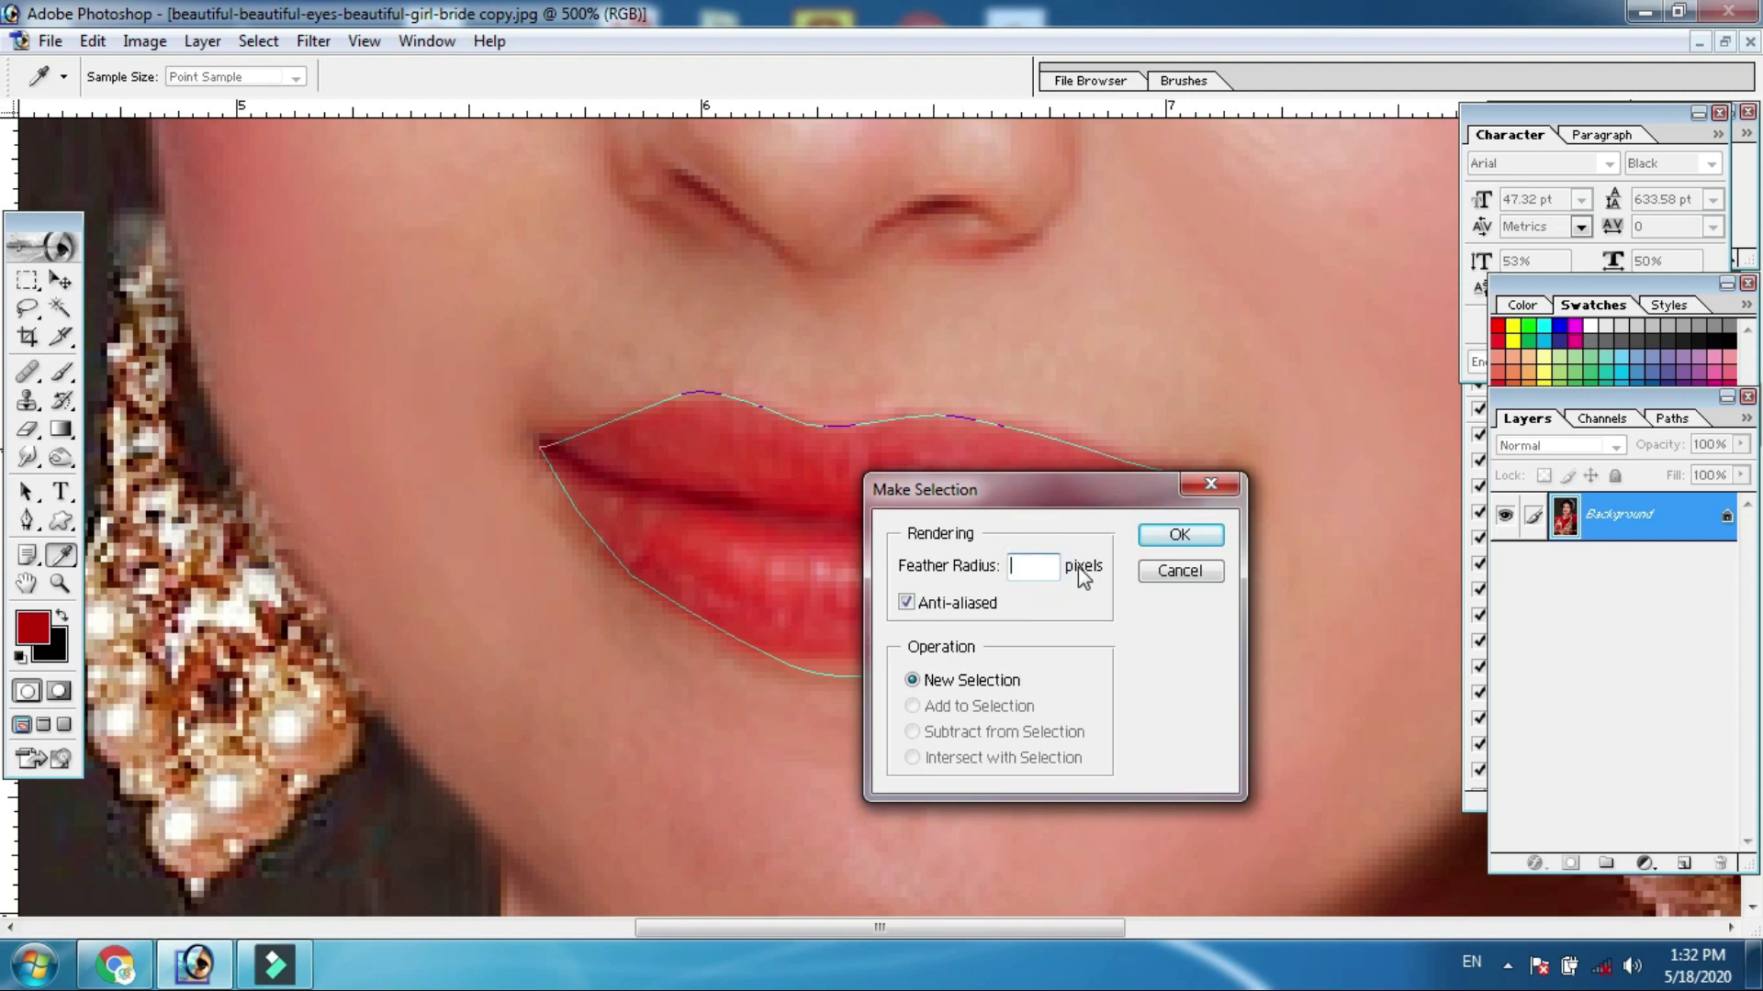
{"action": "left_click", "coordinate": [1179, 535]}
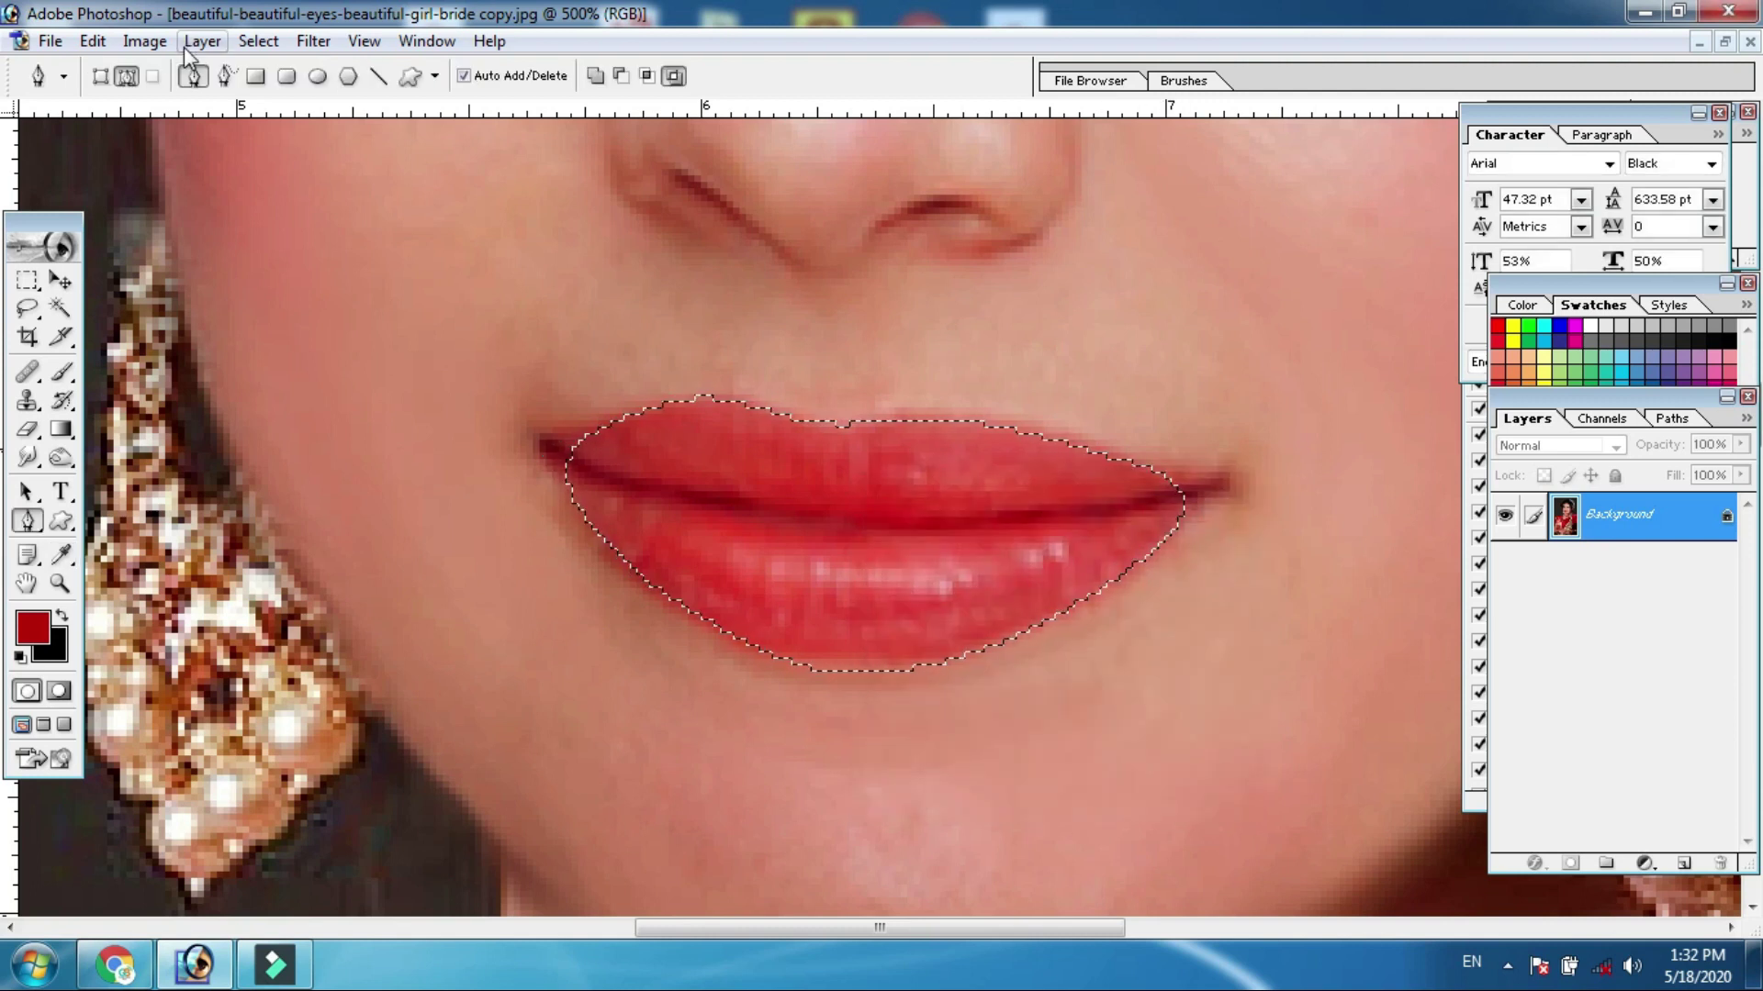
Apply Variations with More Red to the selected lips, then view the whole portrait
{"action": "left_click", "coordinate": [147, 43]}
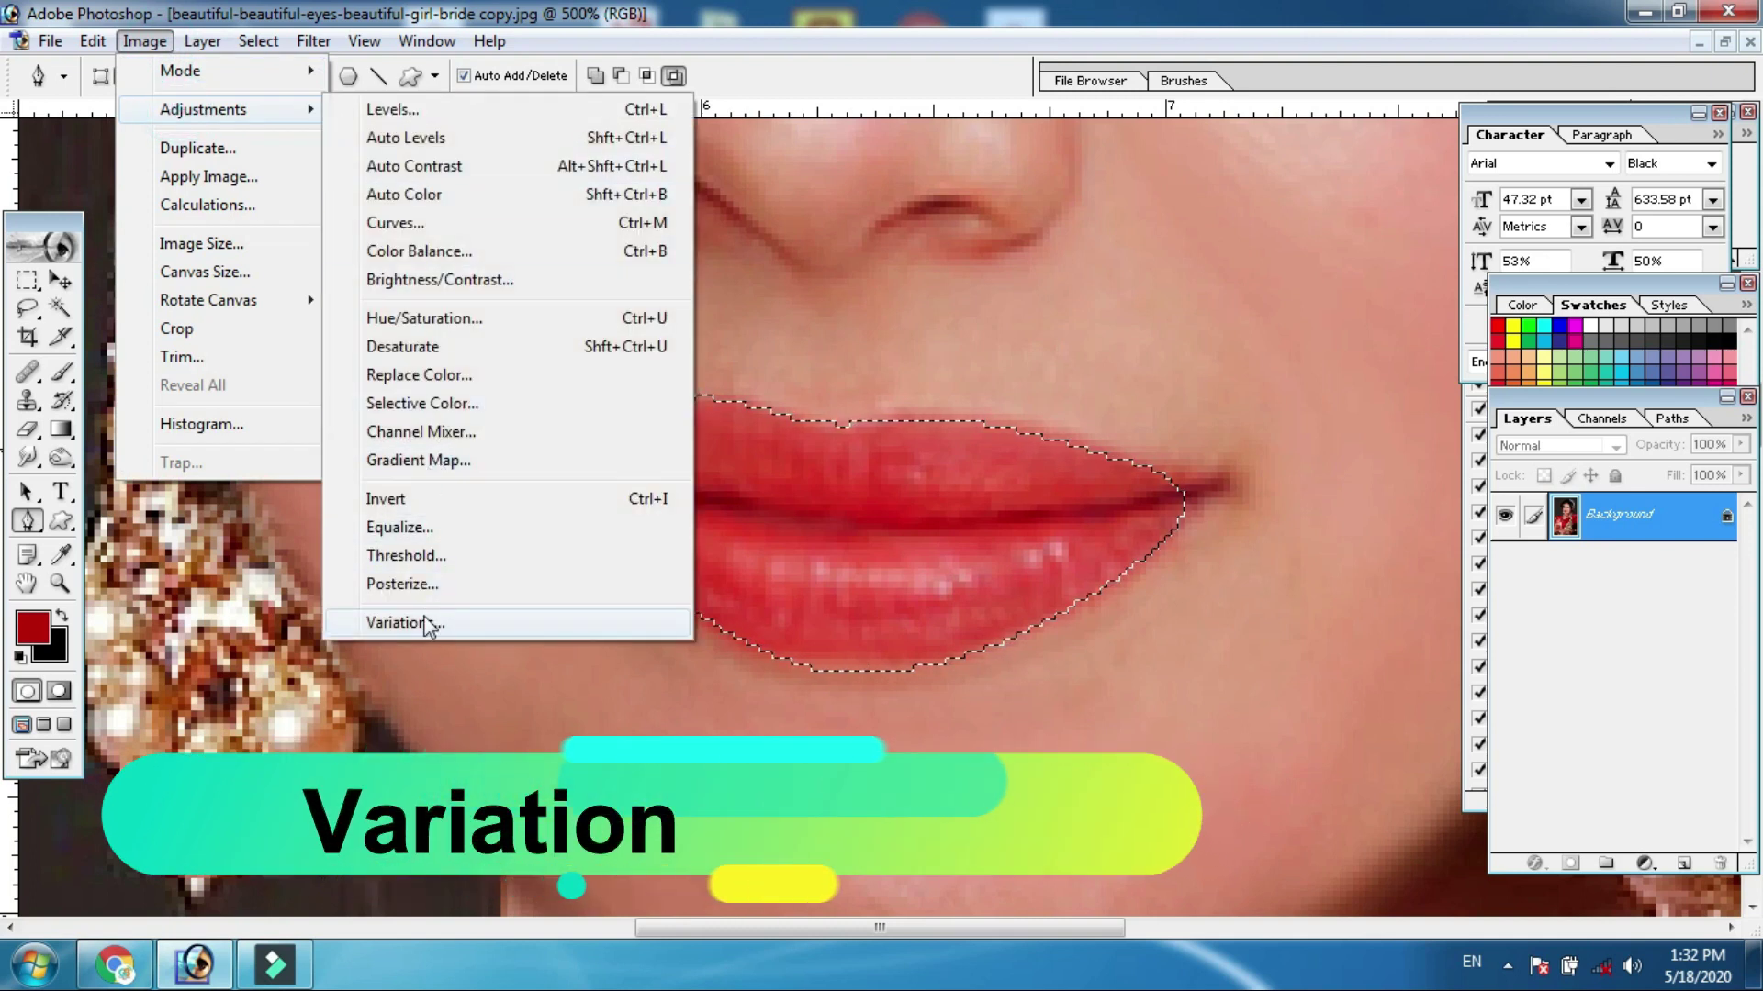
{"action": "left_click", "coordinate": [425, 622]}
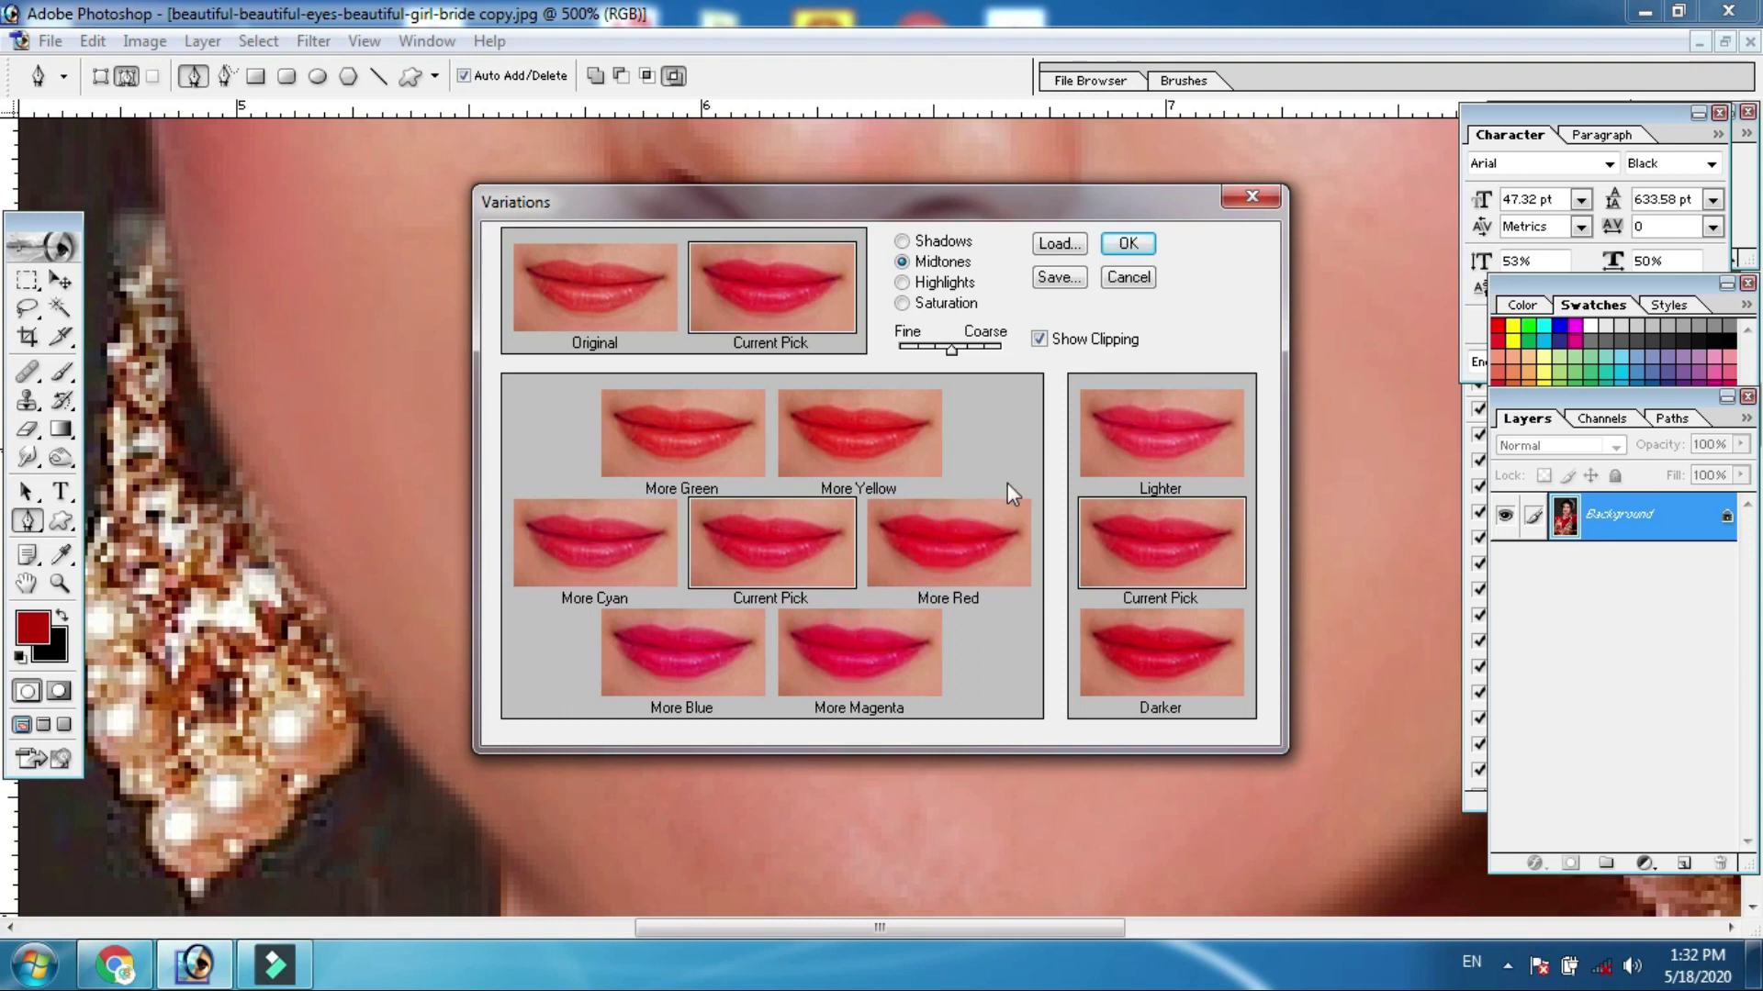
{"action": "left_click", "coordinate": [581, 277]}
{"action": "left_click", "coordinate": [973, 542]}
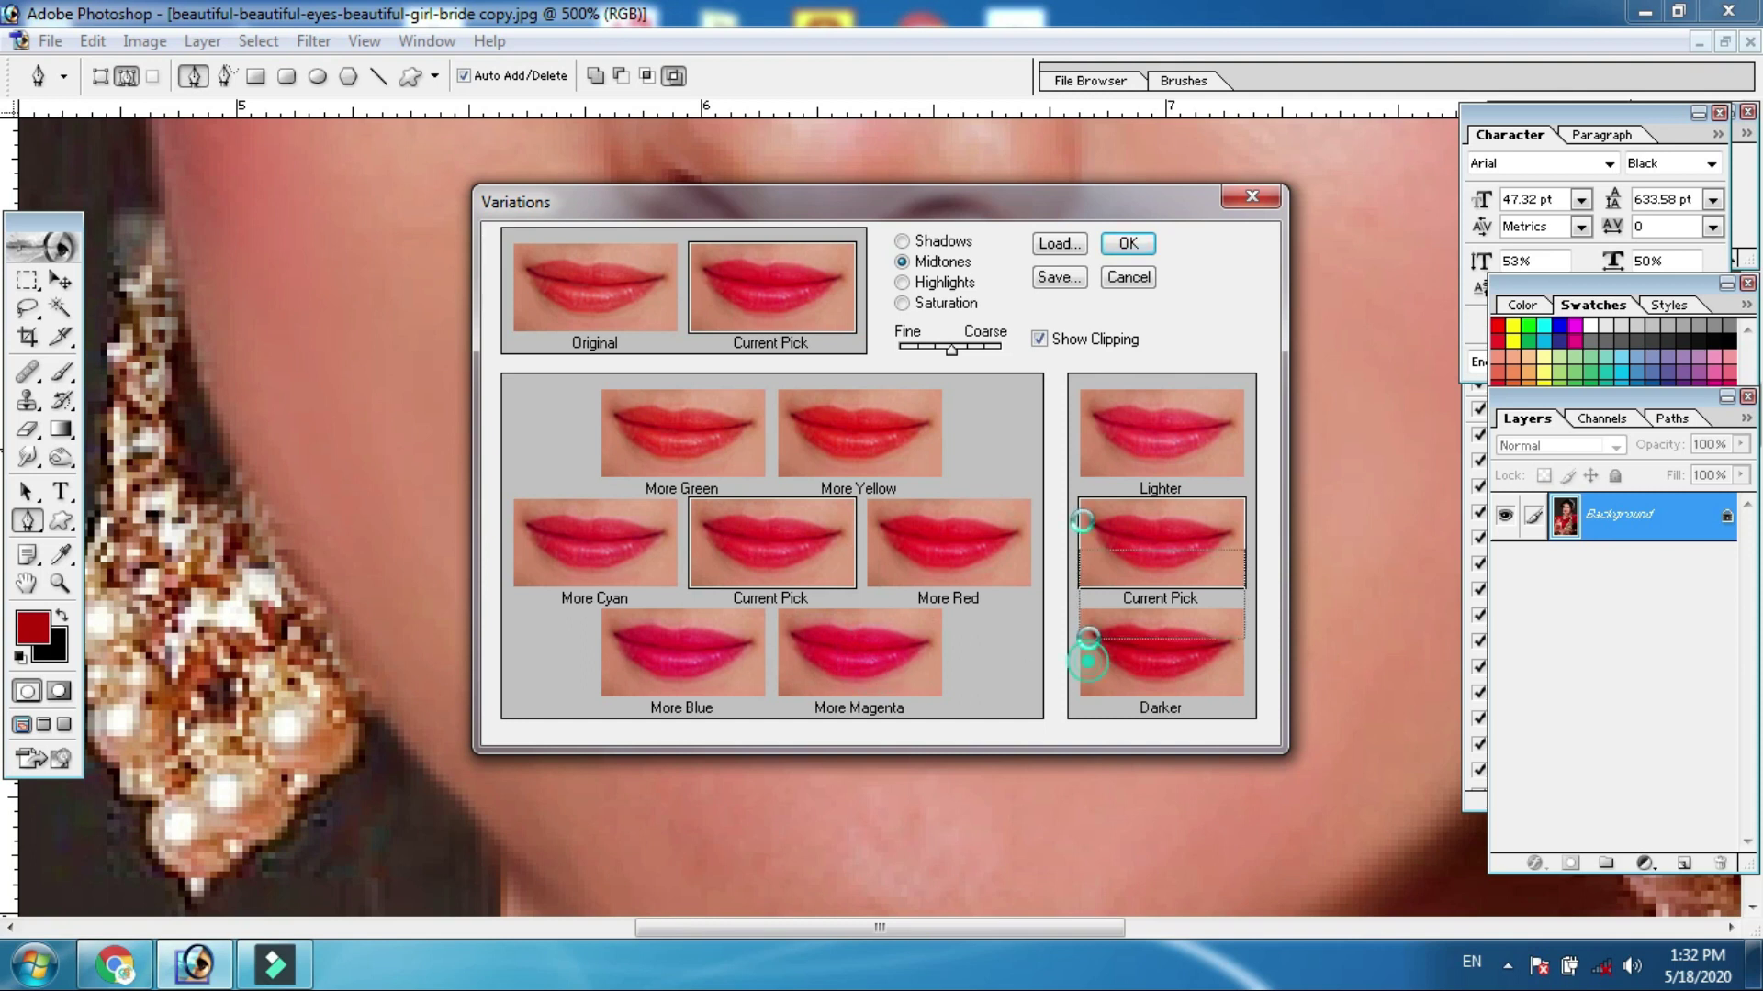
{"action": "left_click", "coordinate": [1135, 248]}
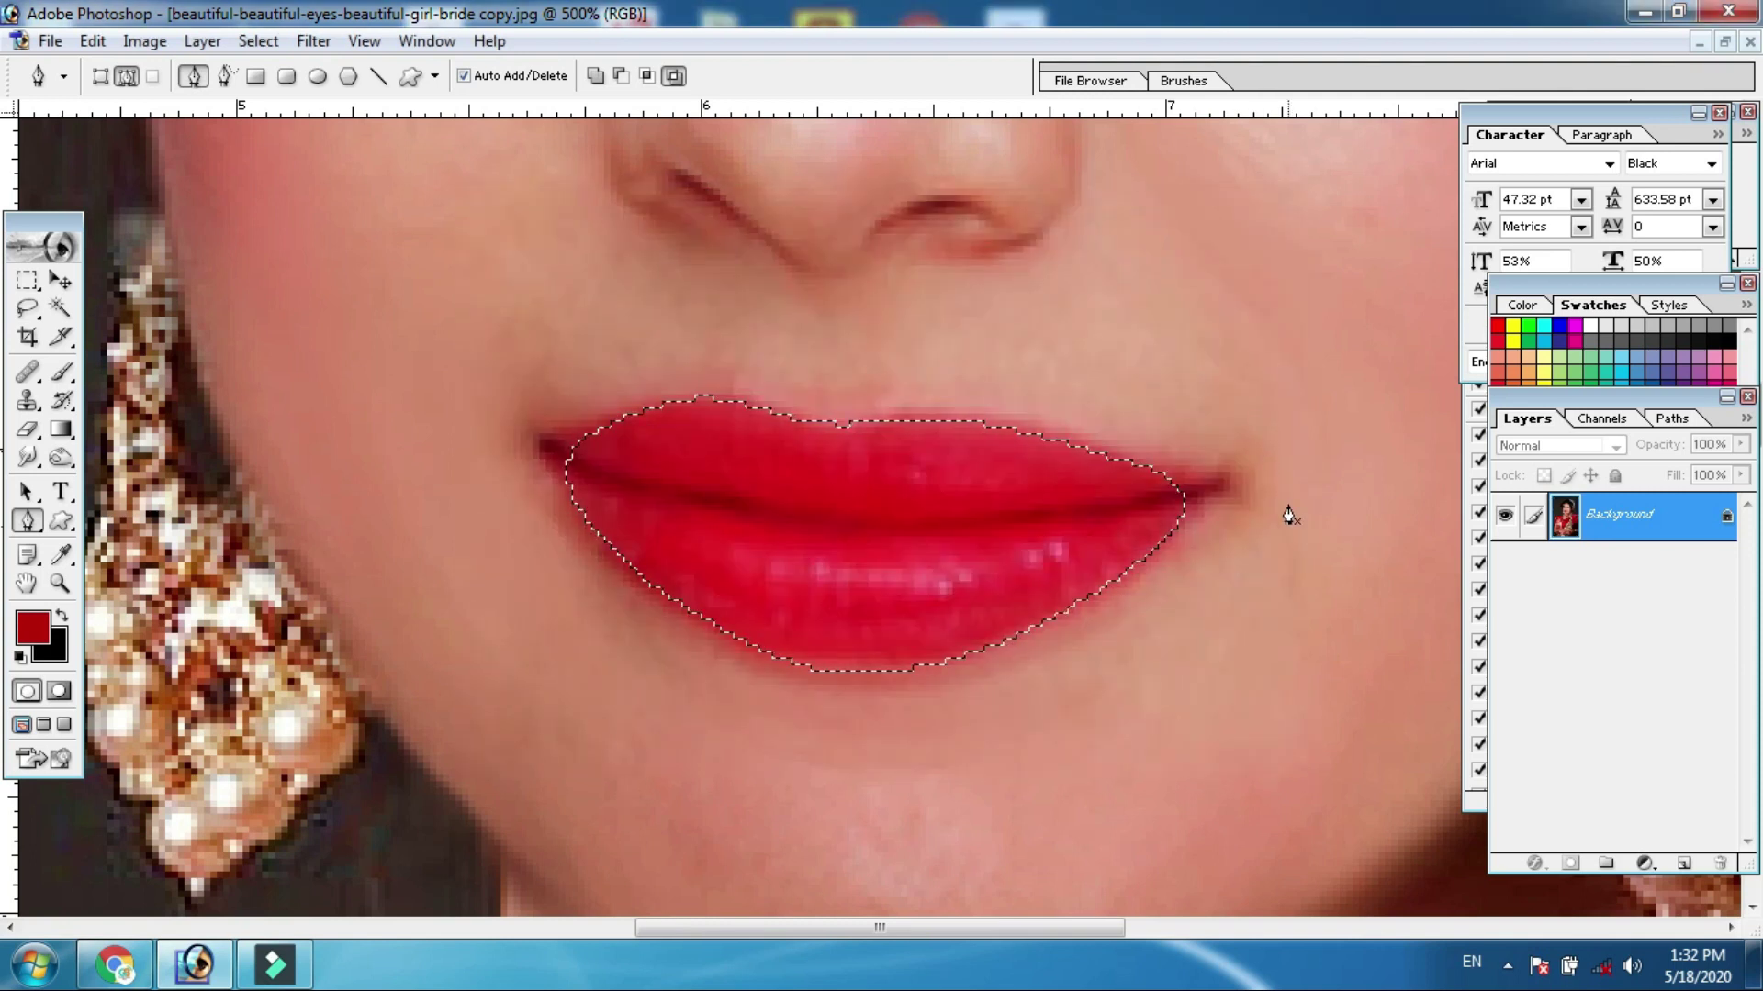
{"action": "key", "text": "ctrl+alt+0"}
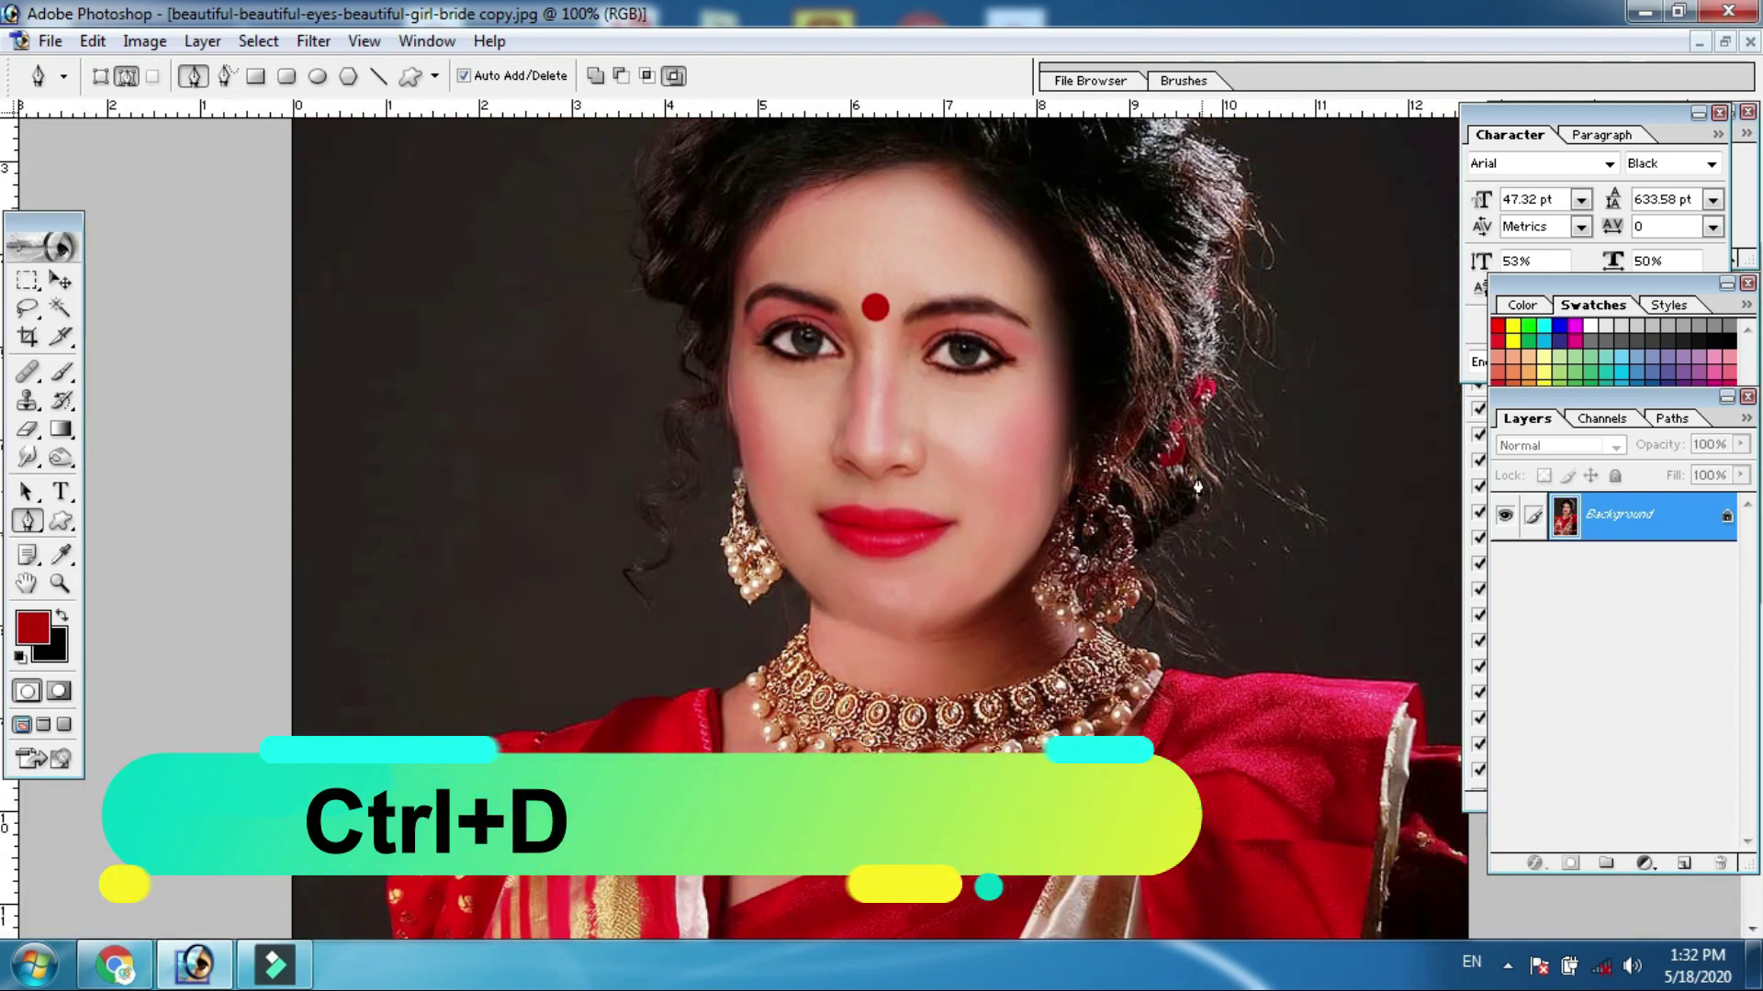
Deselect the lips, pick the Burn tool and zoom in close on the mouth
{"action": "key", "text": "ctrl+d"}
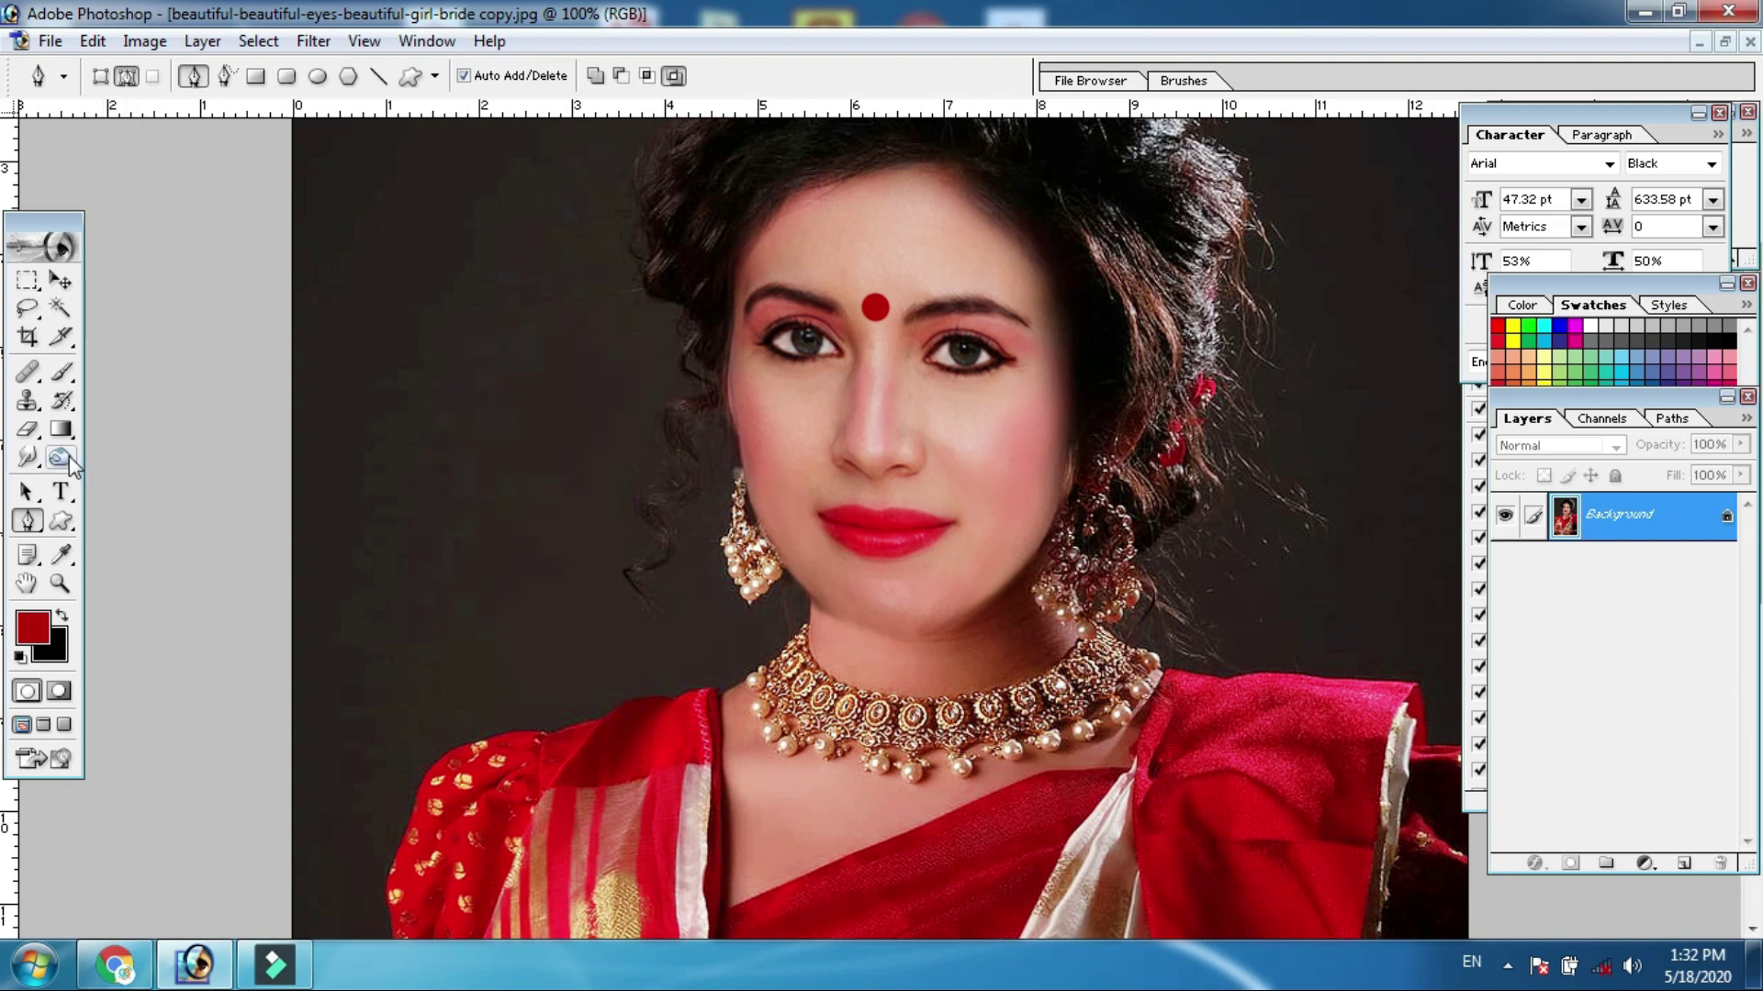
{"action": "left_click_drag", "start_coordinate": [59, 456], "coordinate": [158, 480]}
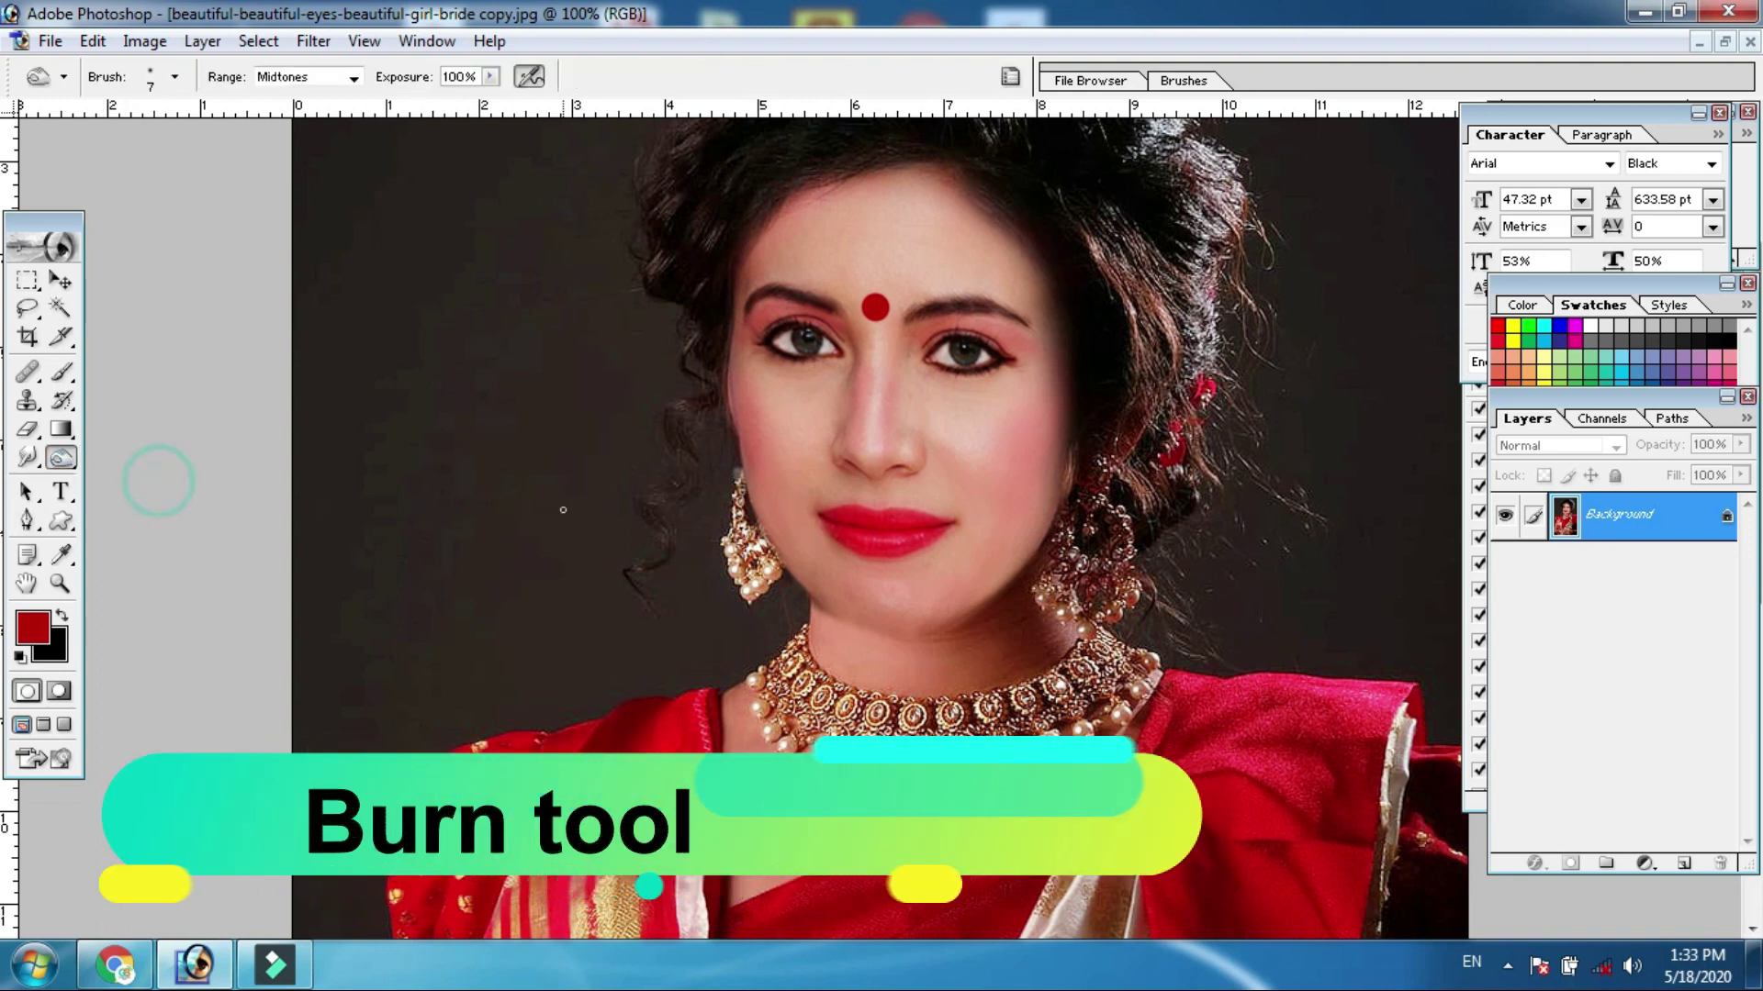
{"action": "key", "text": "Tab"}
{"action": "key", "text": "Tab"}
{"action": "key", "text": "Tab"}
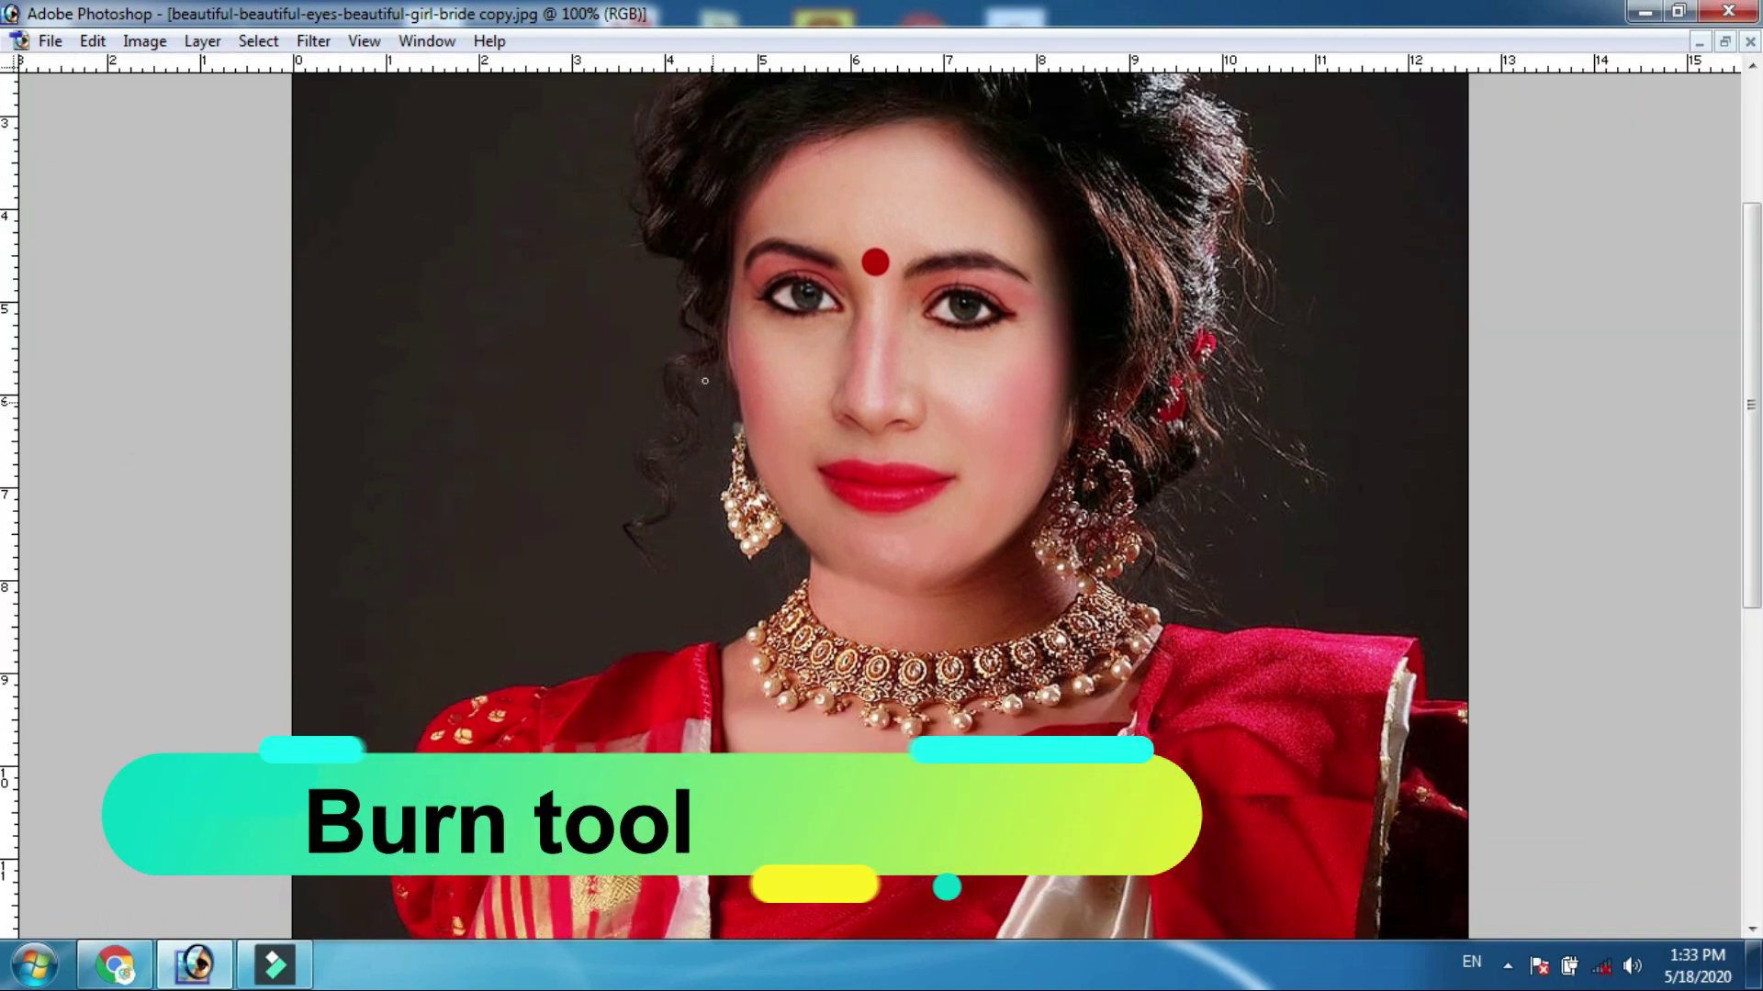
{"action": "scroll", "coordinate": [881, 477], "scroll_direction": "up", "scroll_amount": 3}
{"action": "scroll", "coordinate": [856, 424], "scroll_direction": "up", "scroll_amount": 1}
{"action": "scroll", "coordinate": [886, 441], "scroll_direction": "up", "scroll_amount": 1}
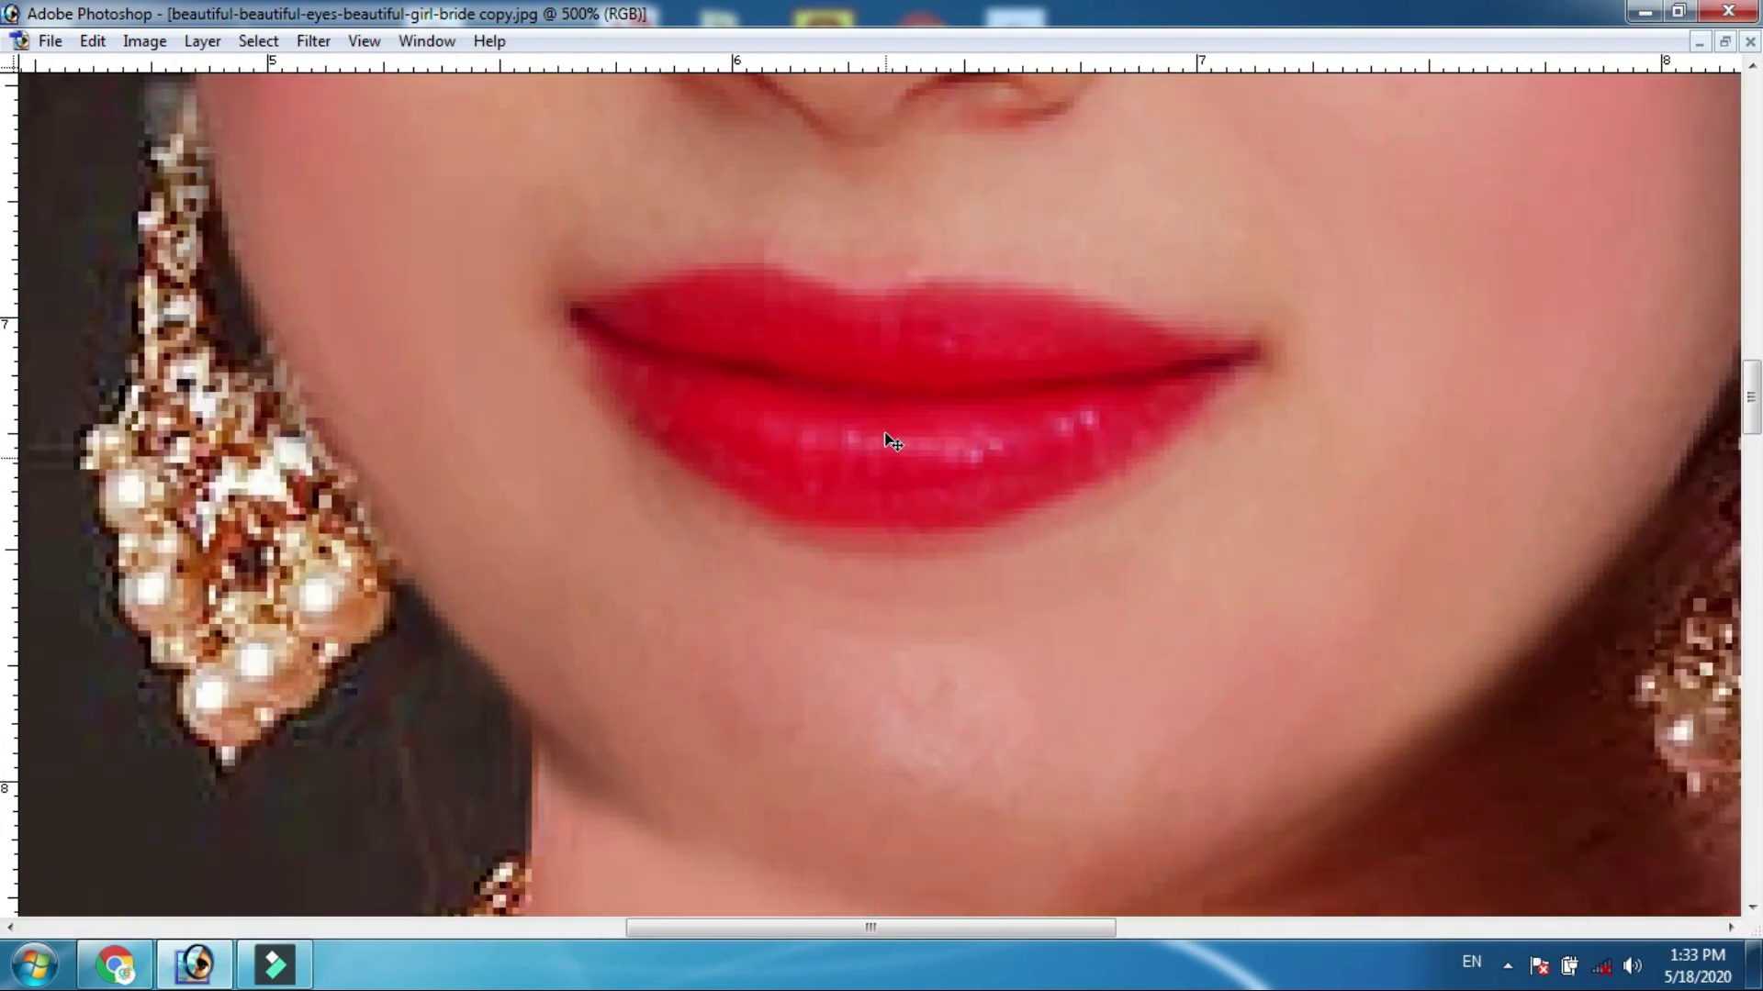
{"action": "scroll", "coordinate": [886, 441], "scroll_direction": "up", "scroll_amount": 1}
{"action": "scroll", "coordinate": [850, 404], "scroll_direction": "up", "scroll_amount": 1}
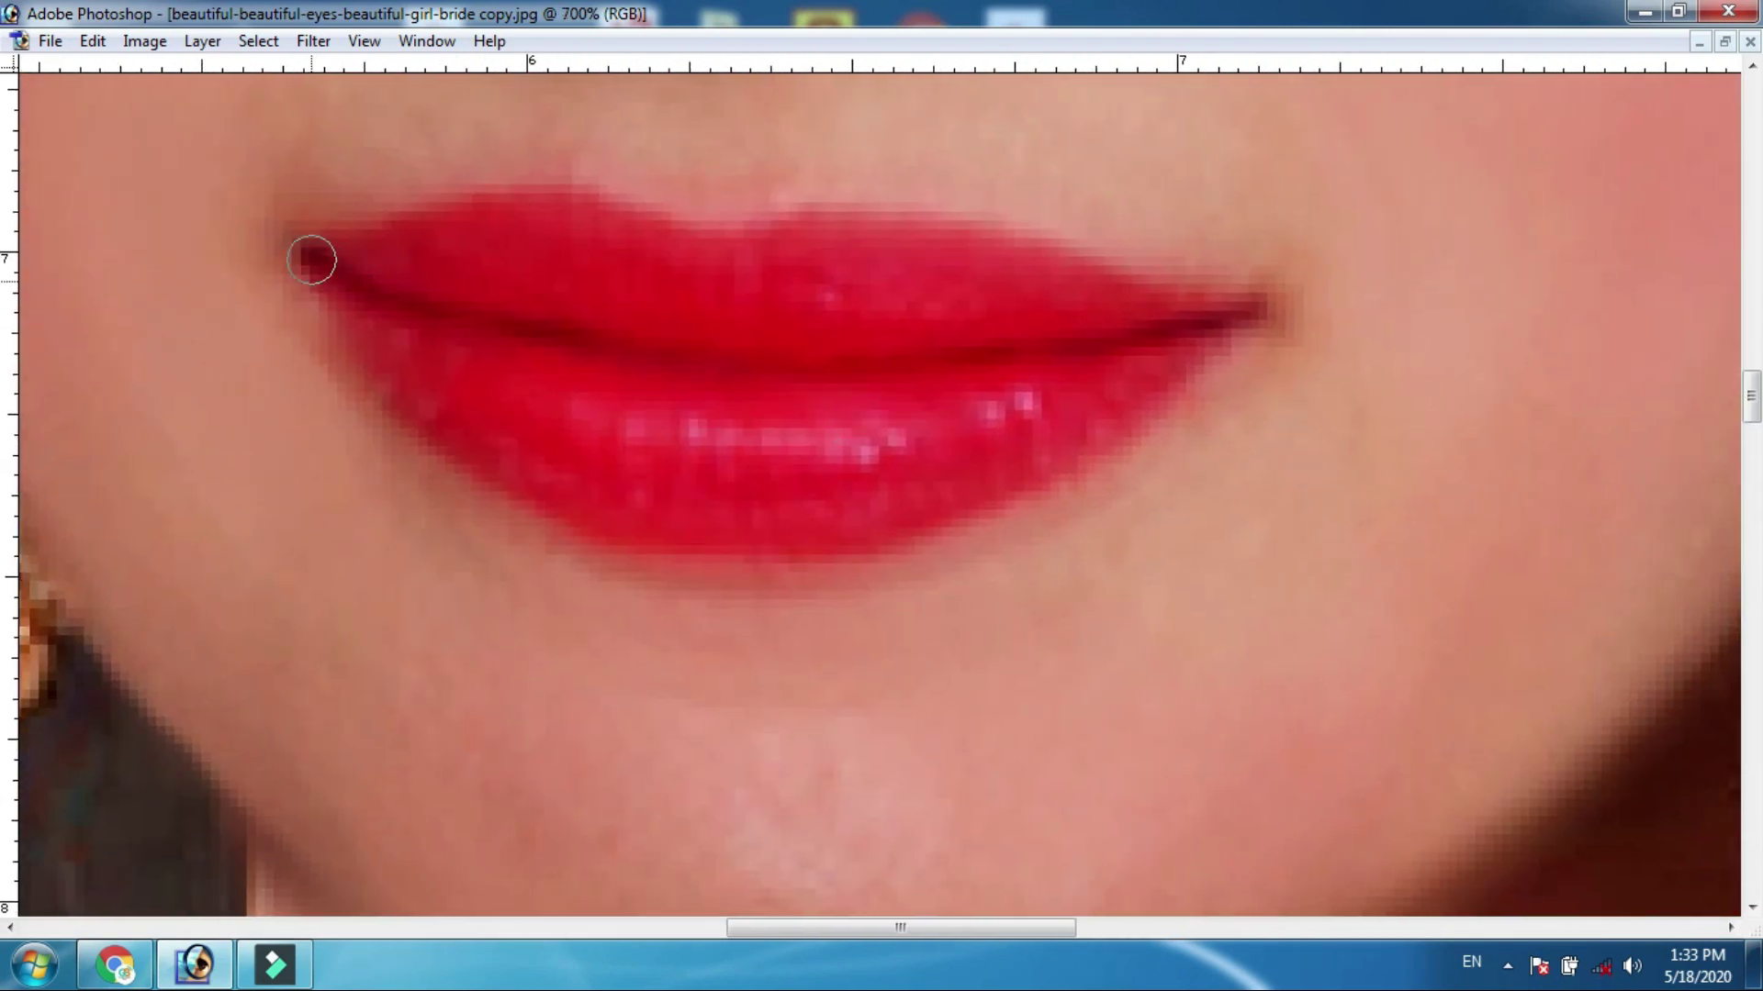
{"action": "key", "text": "Tab"}
Burn both lip corners and the upper and lower lip edges to a deeper red
{"action": "mouse_move", "coordinate": [312, 316]}
{"action": "left_mouse_down"}
{"action": "mouse_move", "coordinate": [323, 301]}
{"action": "mouse_move", "coordinate": [429, 449]}
{"action": "mouse_move", "coordinate": [543, 528]}
{"action": "mouse_move", "coordinate": [663, 577]}
{"action": "mouse_move", "coordinate": [908, 574]}
{"action": "mouse_move", "coordinate": [1055, 519]}
{"action": "mouse_move", "coordinate": [1220, 373]}
{"action": "mouse_move", "coordinate": [991, 425]}
{"action": "mouse_move", "coordinate": [567, 377]}
{"action": "mouse_move", "coordinate": [362, 323]}
{"action": "left_mouse_up"}
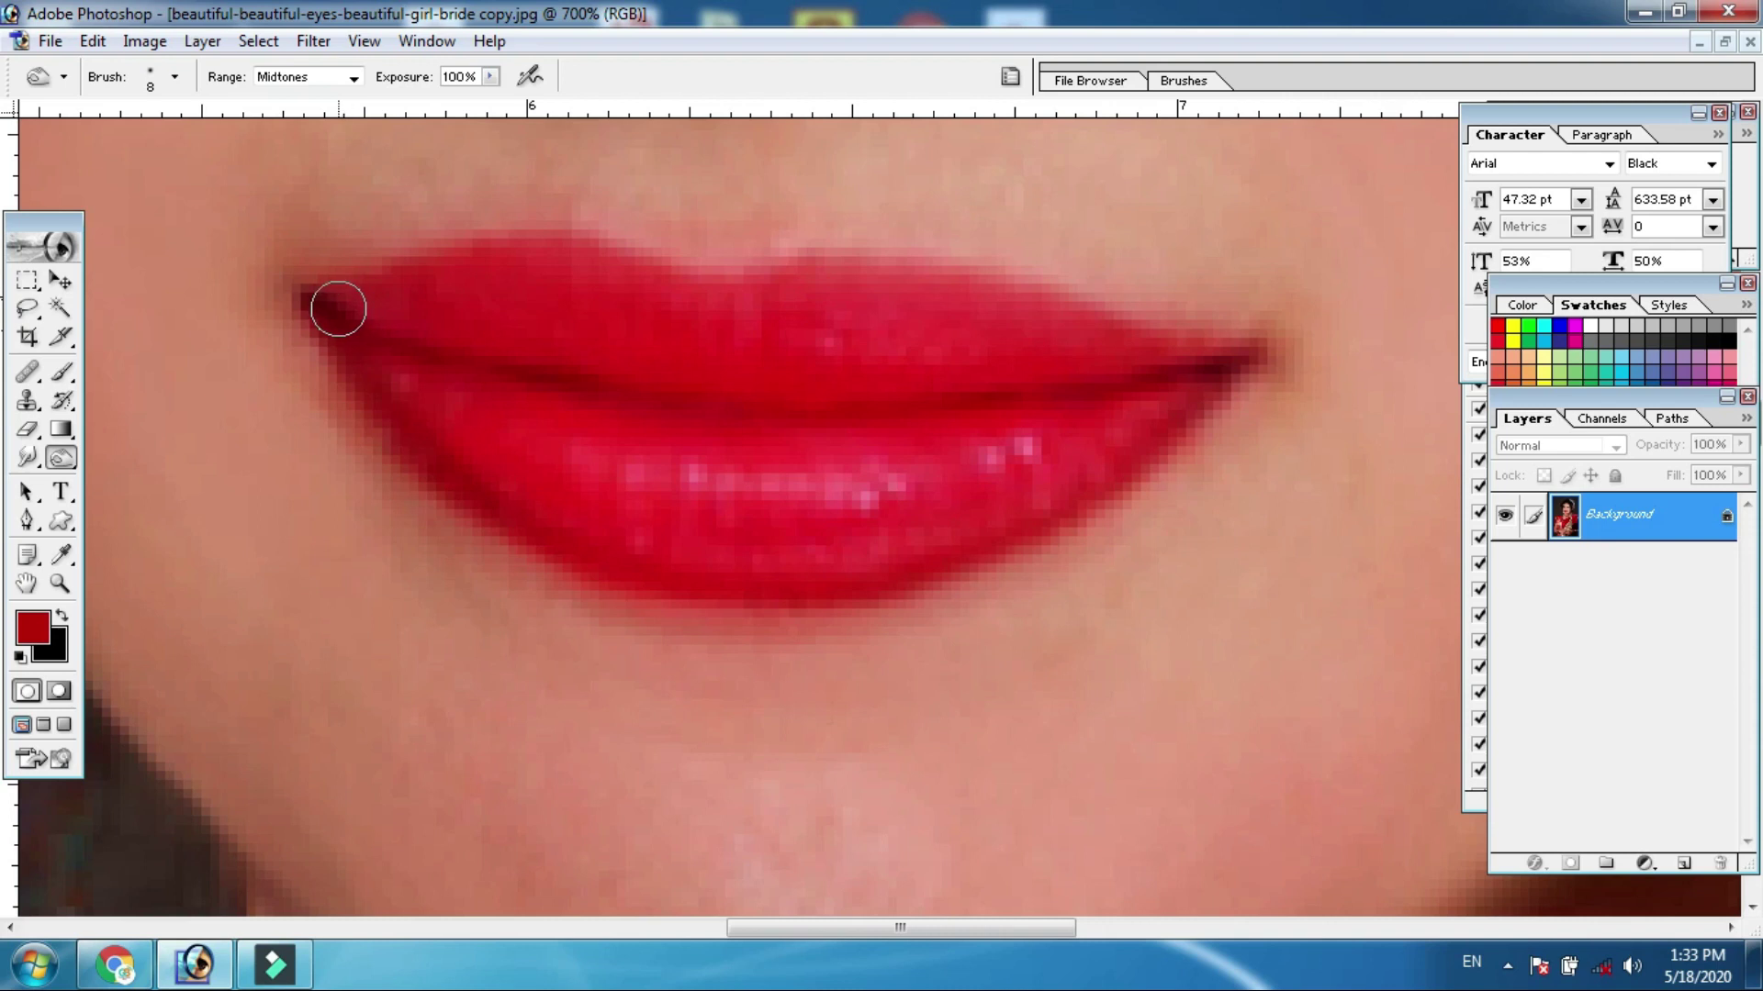
{"action": "left_click_drag", "start_coordinate": [321, 307], "coordinate": [478, 261]}
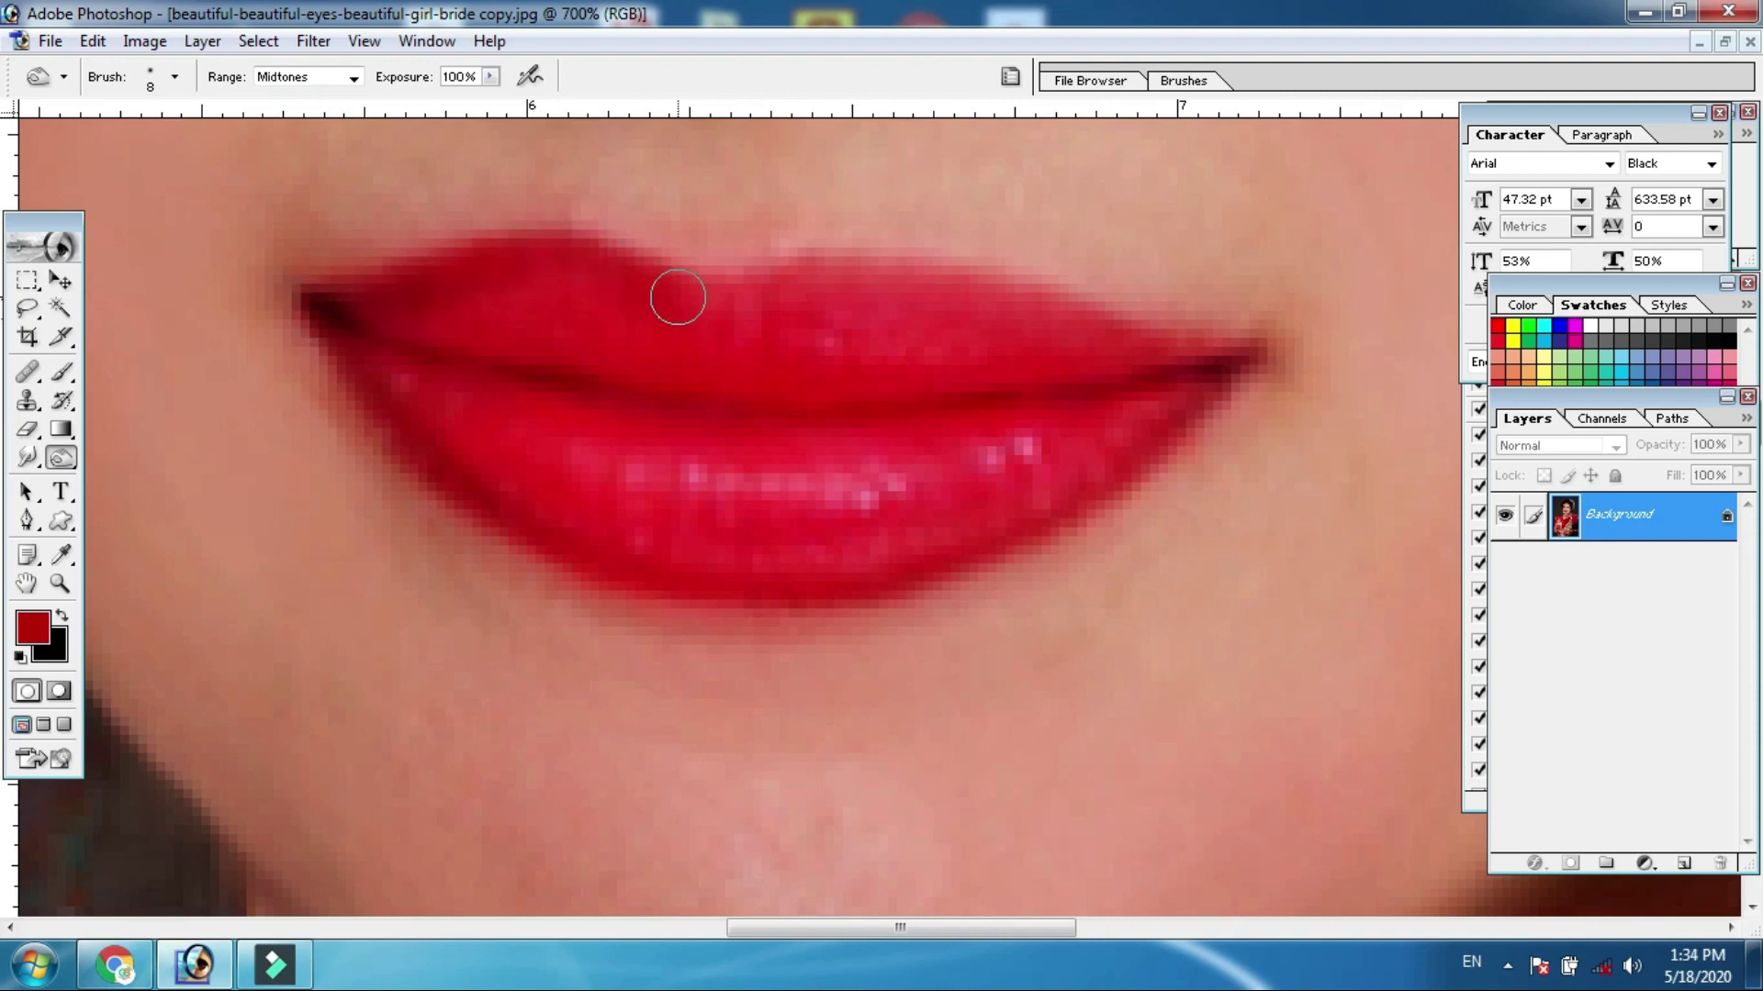
{"action": "left_click_drag", "start_coordinate": [842, 271], "coordinate": [1241, 360]}
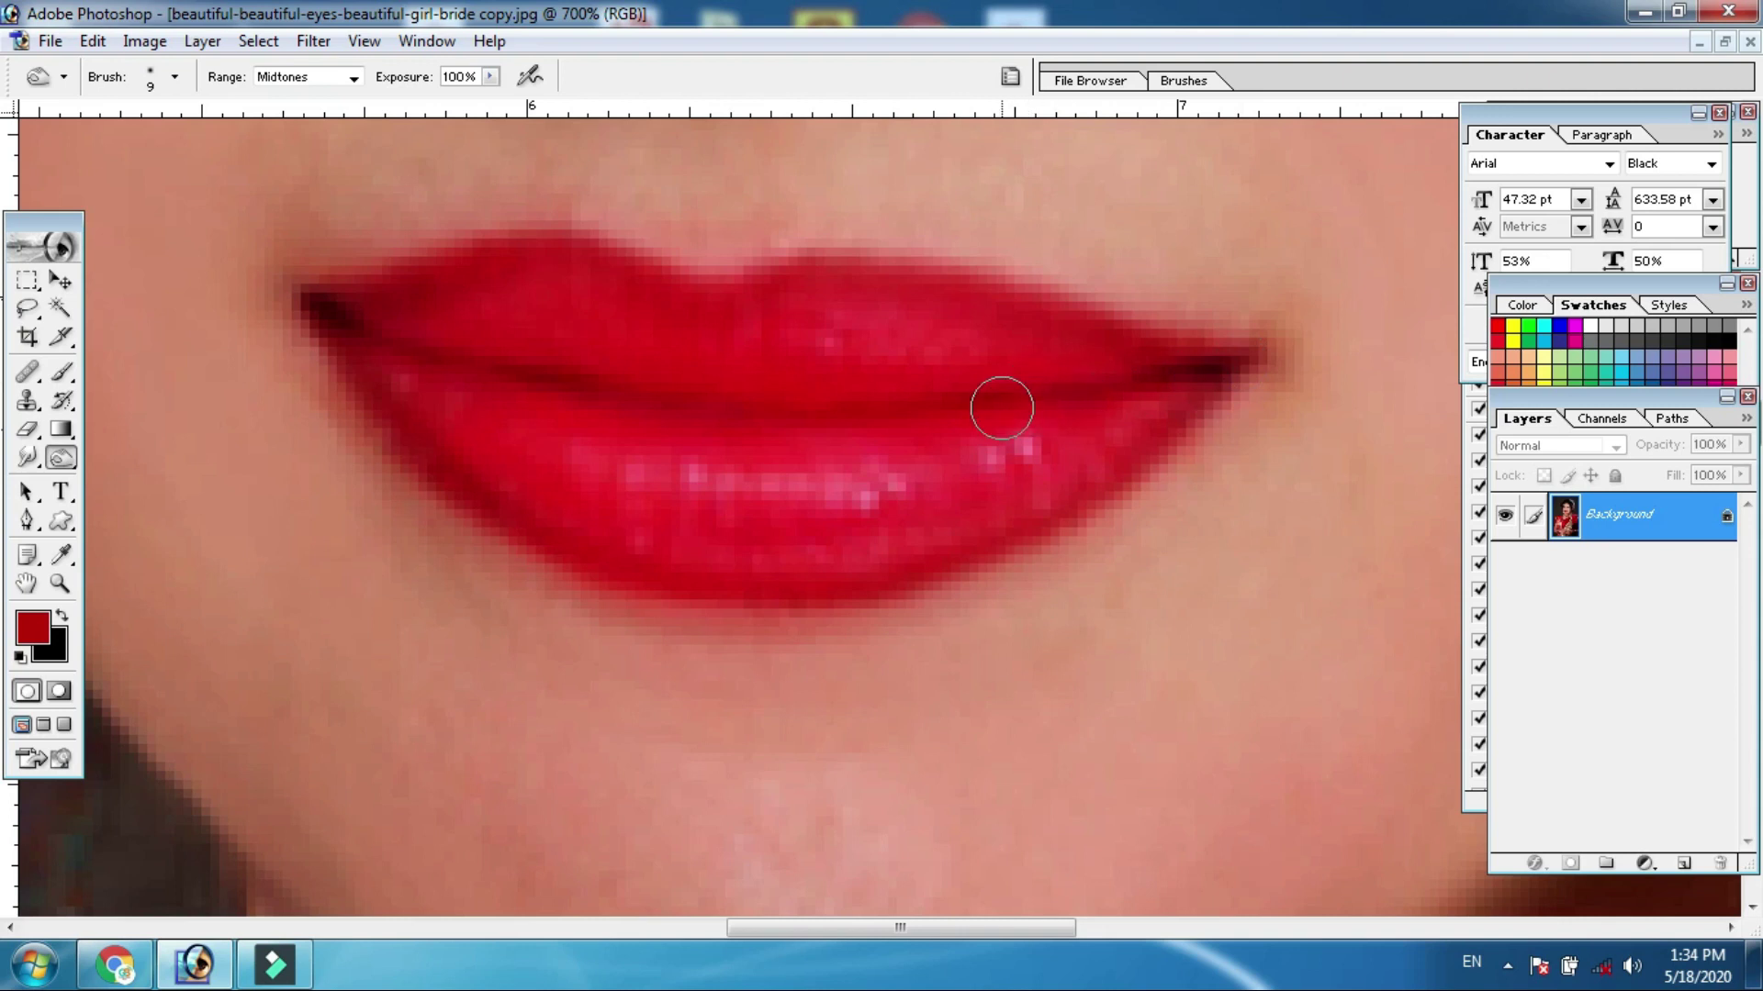
{"action": "mouse_move", "coordinate": [420, 365]}
{"action": "left_mouse_down"}
{"action": "mouse_move", "coordinate": [597, 472]}
{"action": "mouse_move", "coordinate": [914, 475]}
{"action": "left_mouse_up"}
{"action": "left_click_drag", "start_coordinate": [1116, 403], "coordinate": [641, 385]}
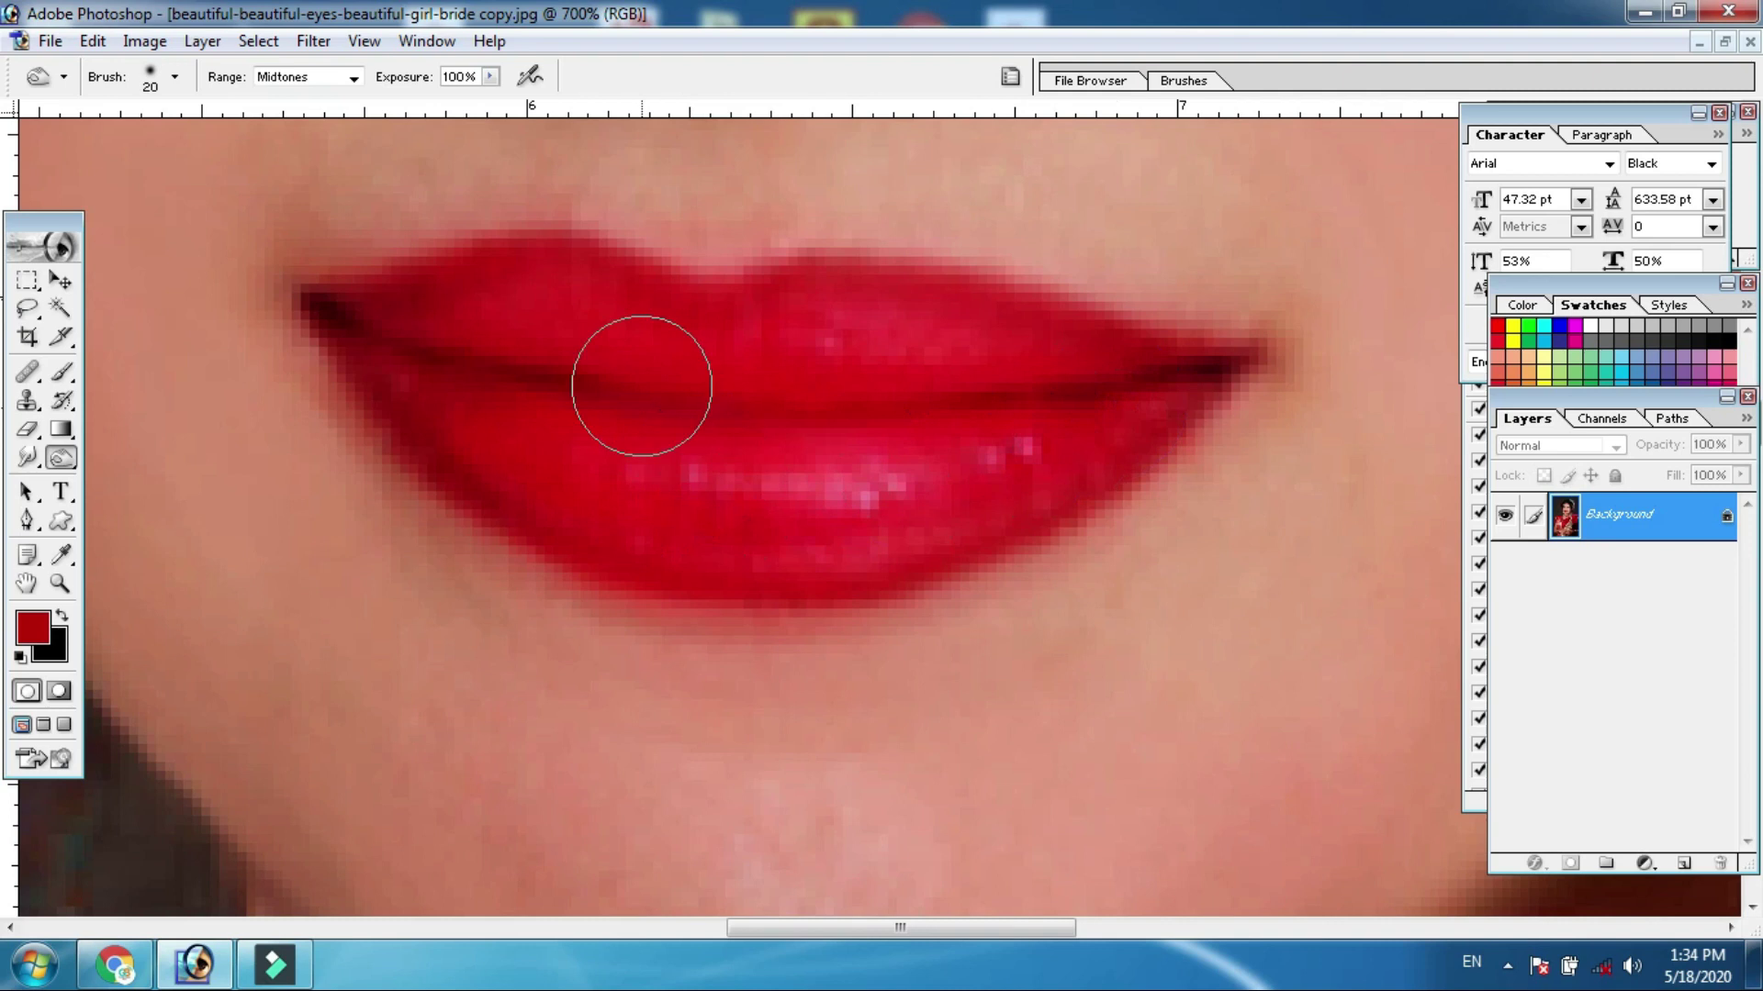
{"action": "left_click_drag", "start_coordinate": [514, 315], "coordinate": [1226, 392]}
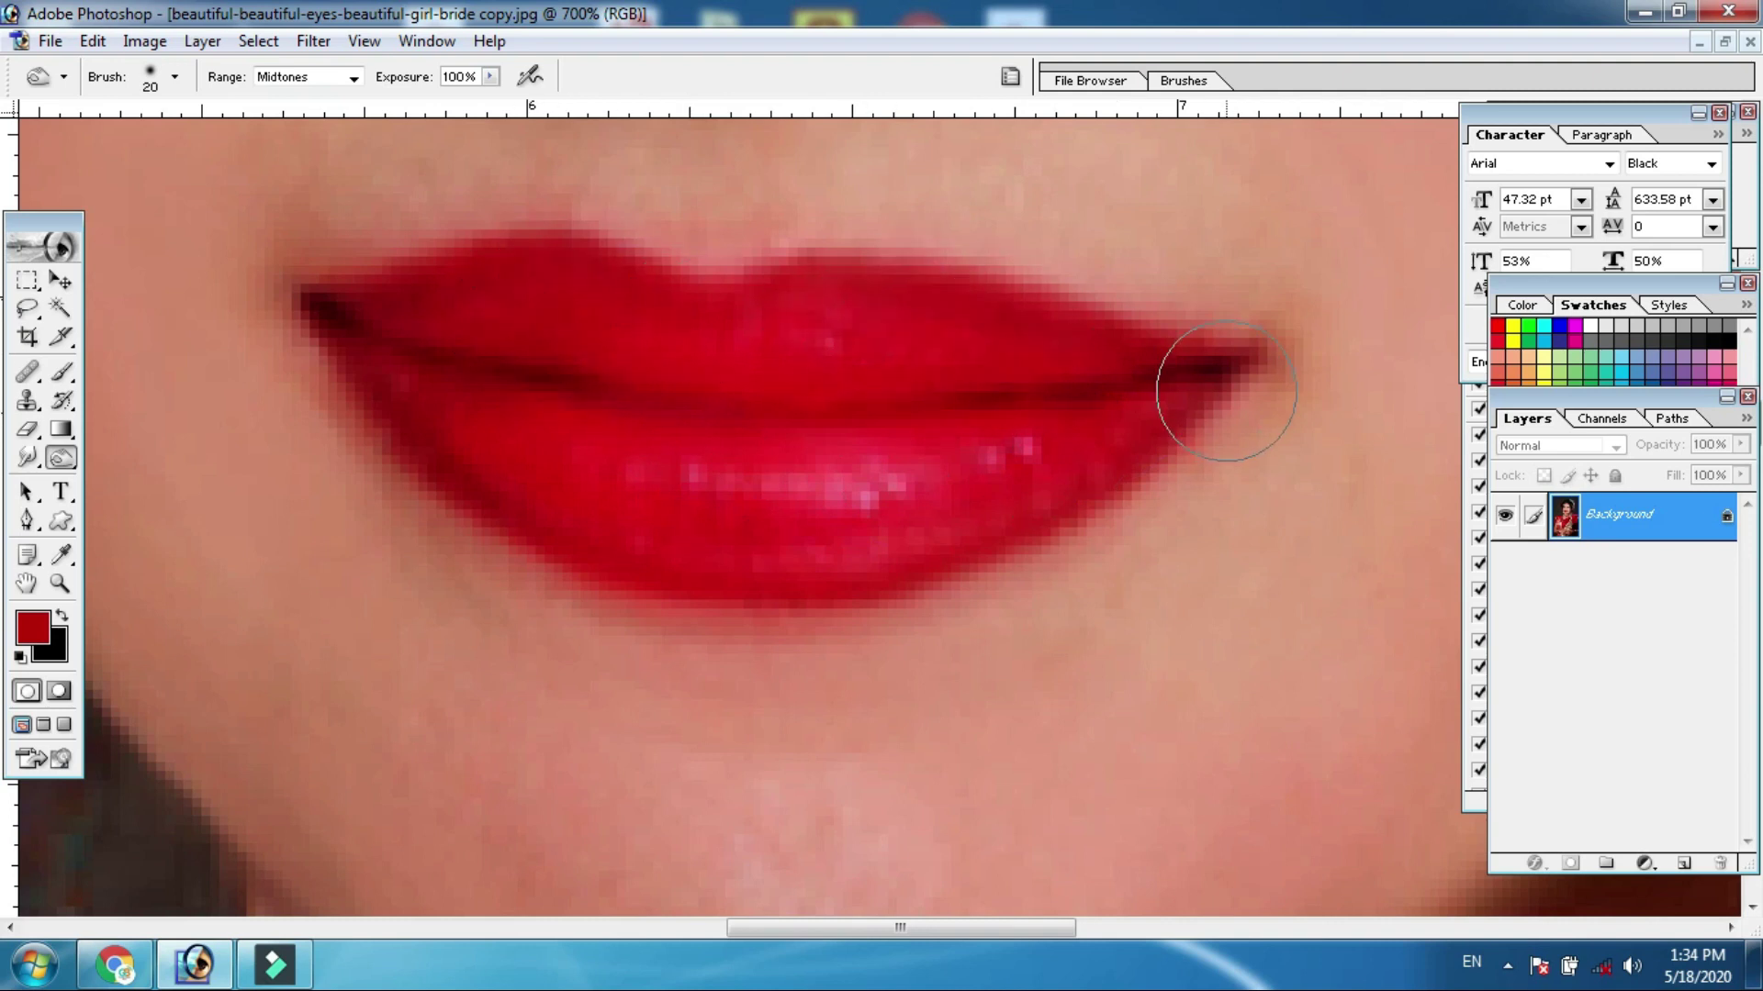
{"action": "key", "text": "ctrl+minus"}
{"action": "key", "text": "ctrl+minus"}
{"action": "key", "text": "ctrl+minus"}
{"action": "key", "text": "ctrl+minus"}
{"action": "key", "text": "ctrl+minus"}
{"action": "key", "text": "ctrl+minus"}
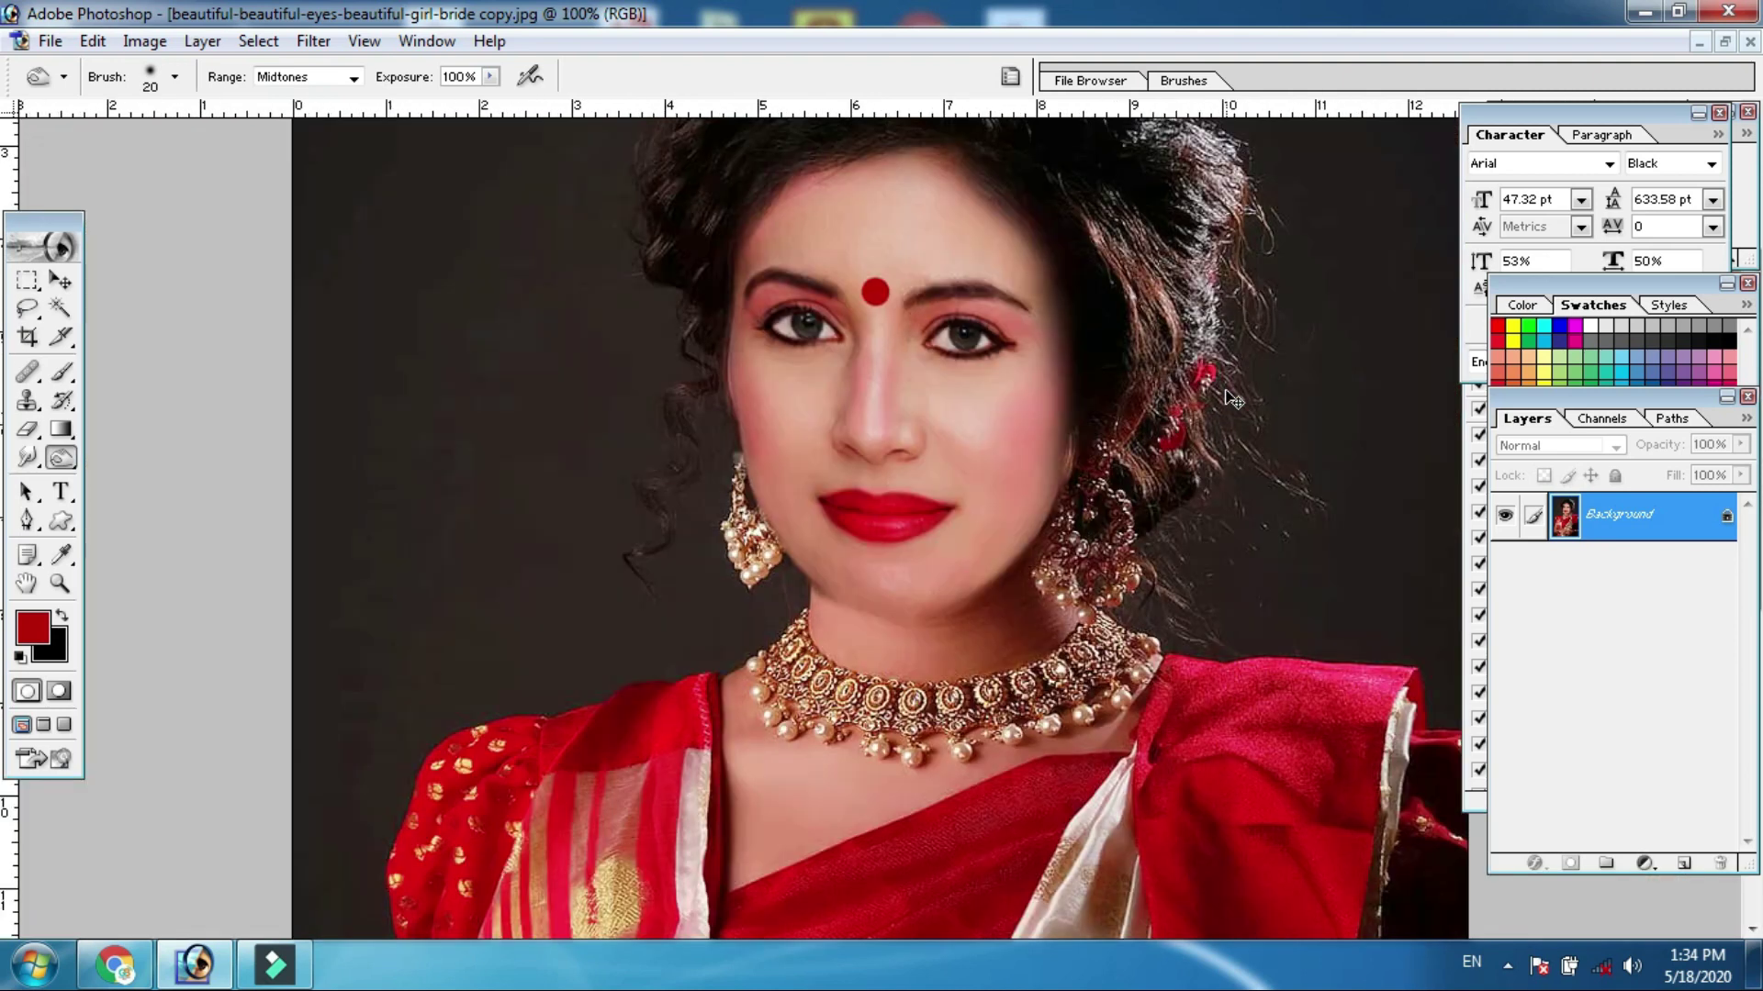
{"action": "key", "text": "ctrl+plus"}
{"action": "key", "text": "ctrl+minus"}
{"action": "key", "text": "ctrl+plus"}
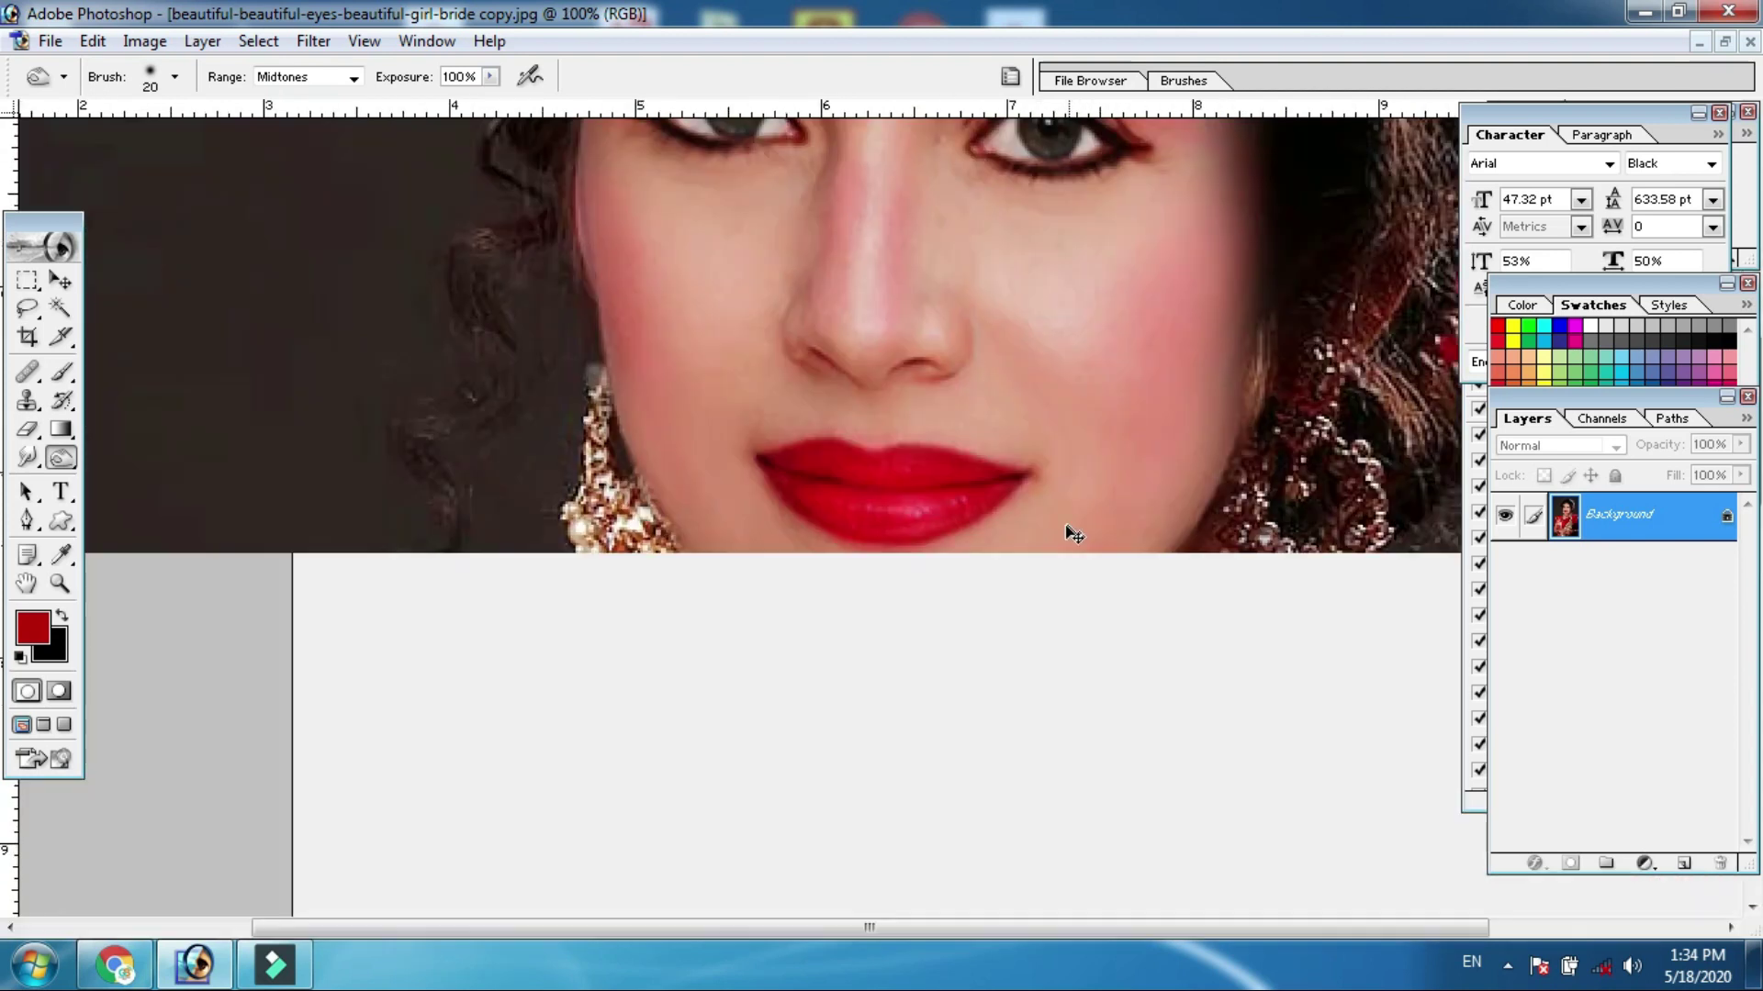
{"action": "key", "text": "ctrl+plus"}
{"action": "key", "text": "ctrl+plus"}
{"action": "key", "text": "ctrl+plus"}
{"action": "key", "text": "ctrl+plus"}
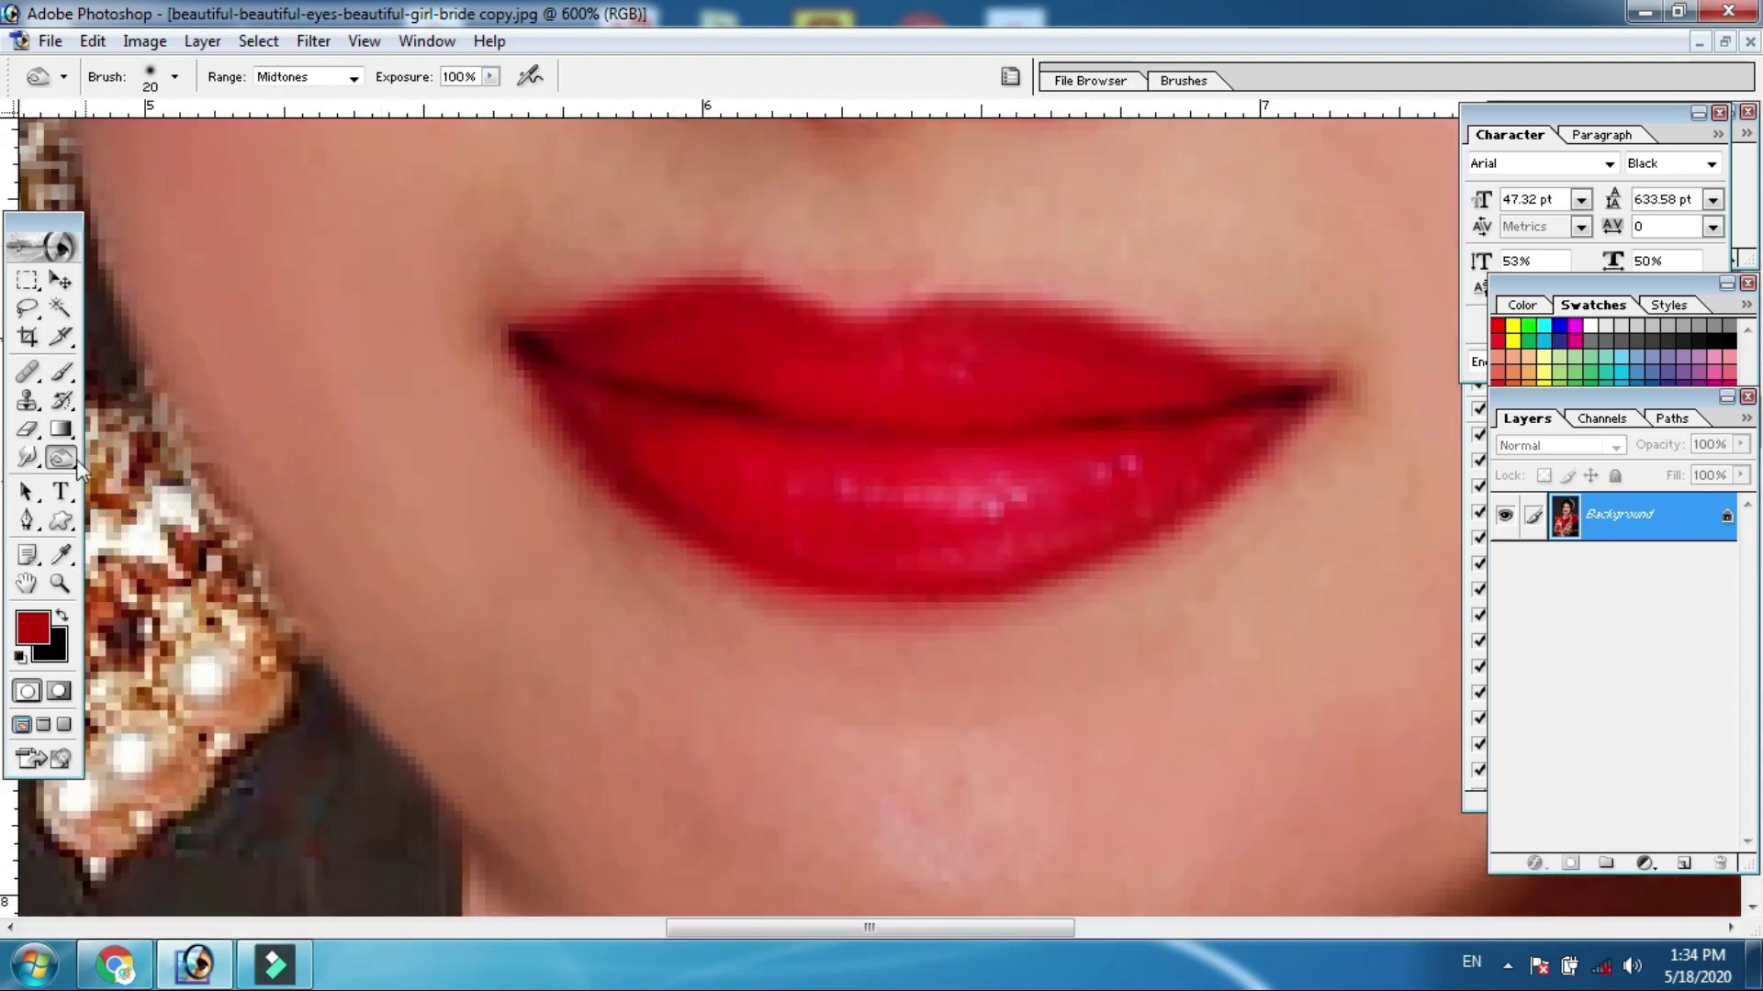
{"action": "left_click", "coordinate": [64, 460]}
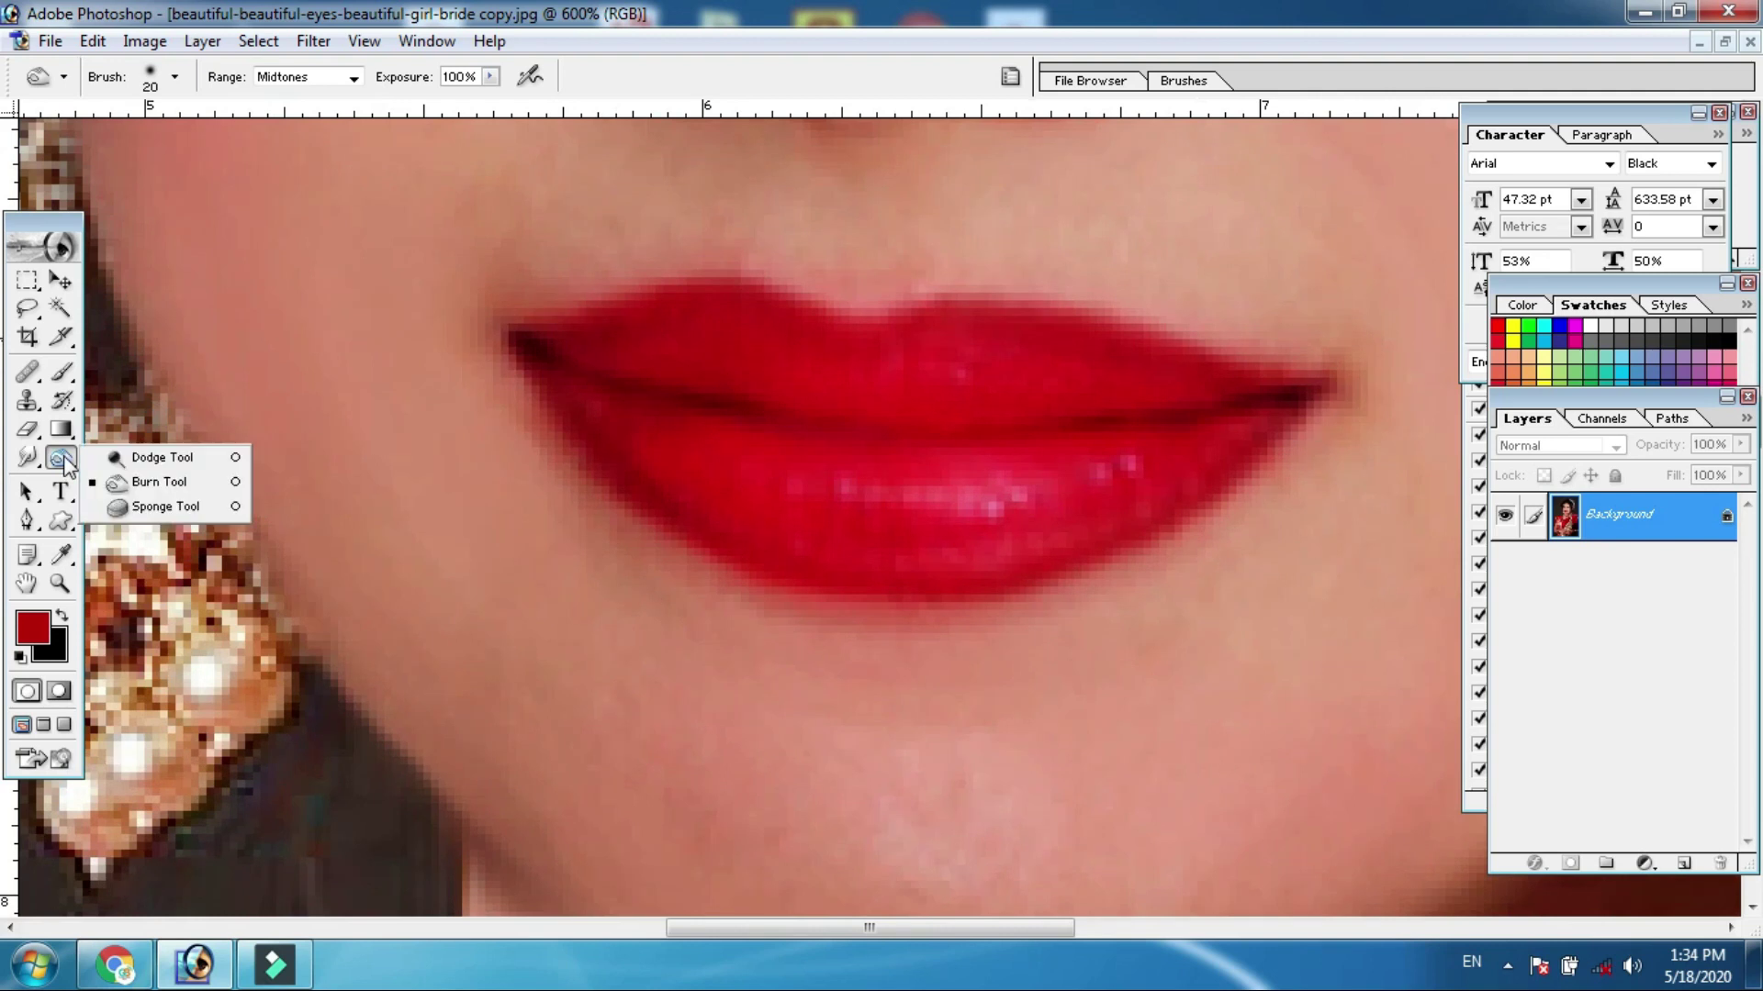
Dodge a thin glossy highlight along the lower lip at 47% exposure, then zoom out
{"action": "left_click", "coordinate": [148, 462]}
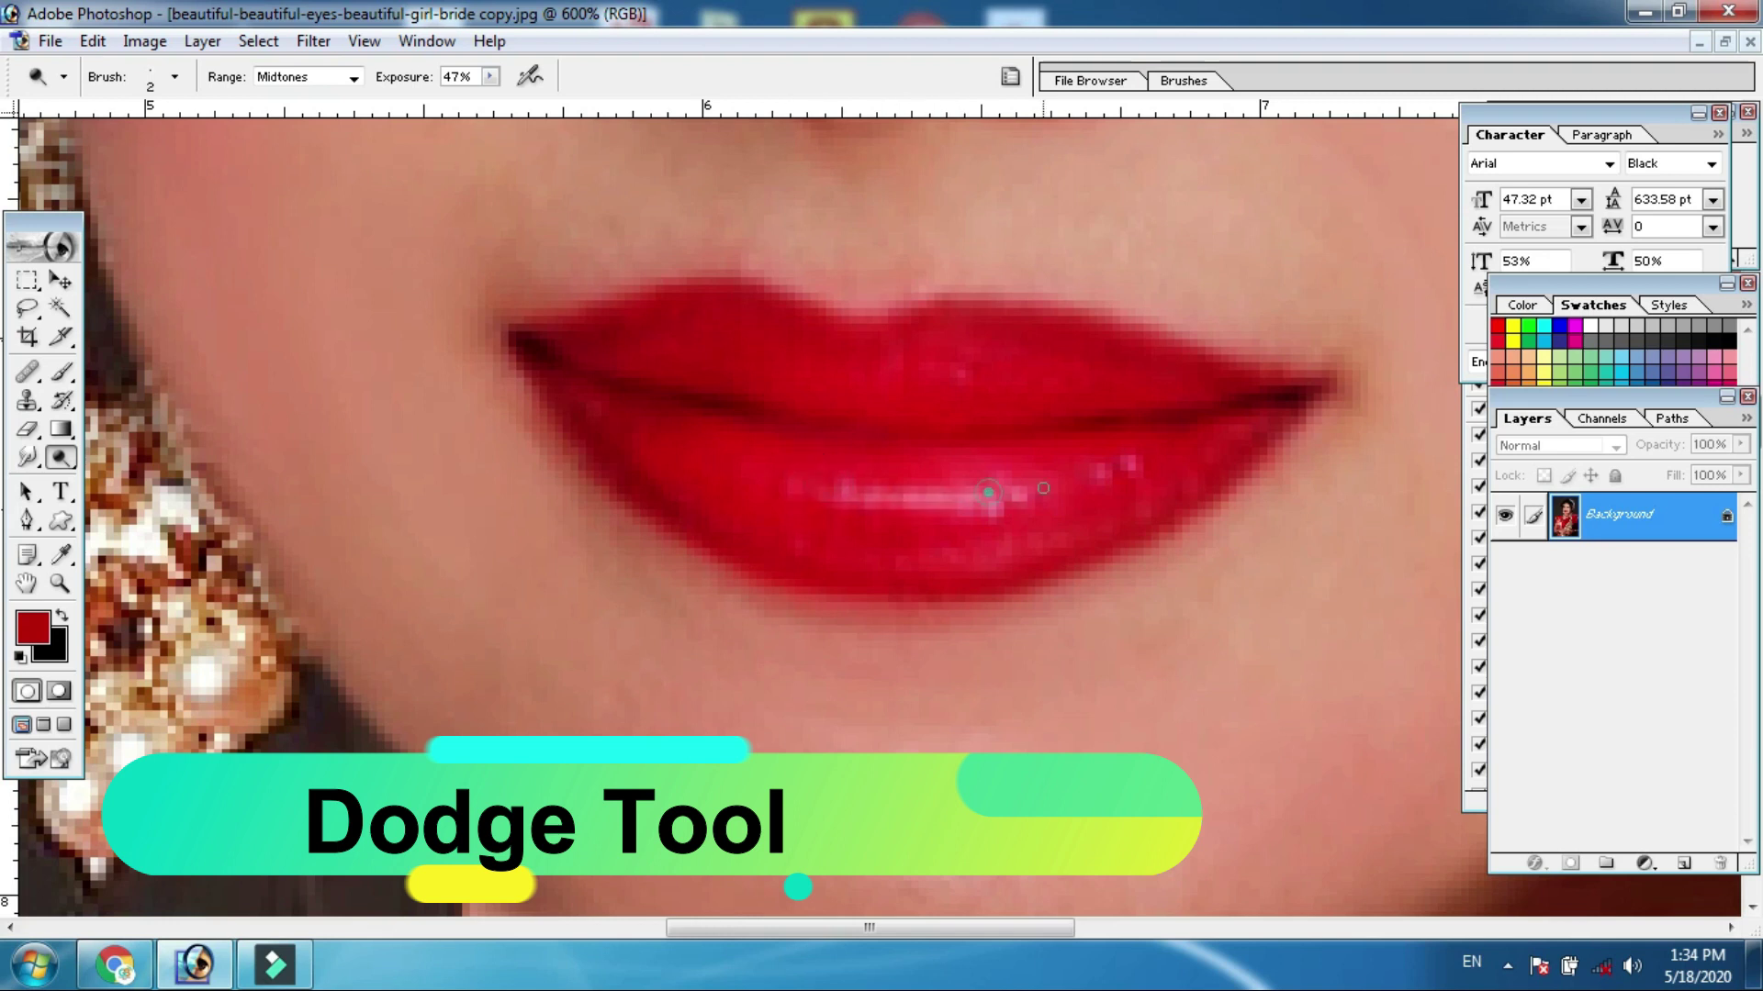
{"action": "left_click", "coordinate": [751, 476]}
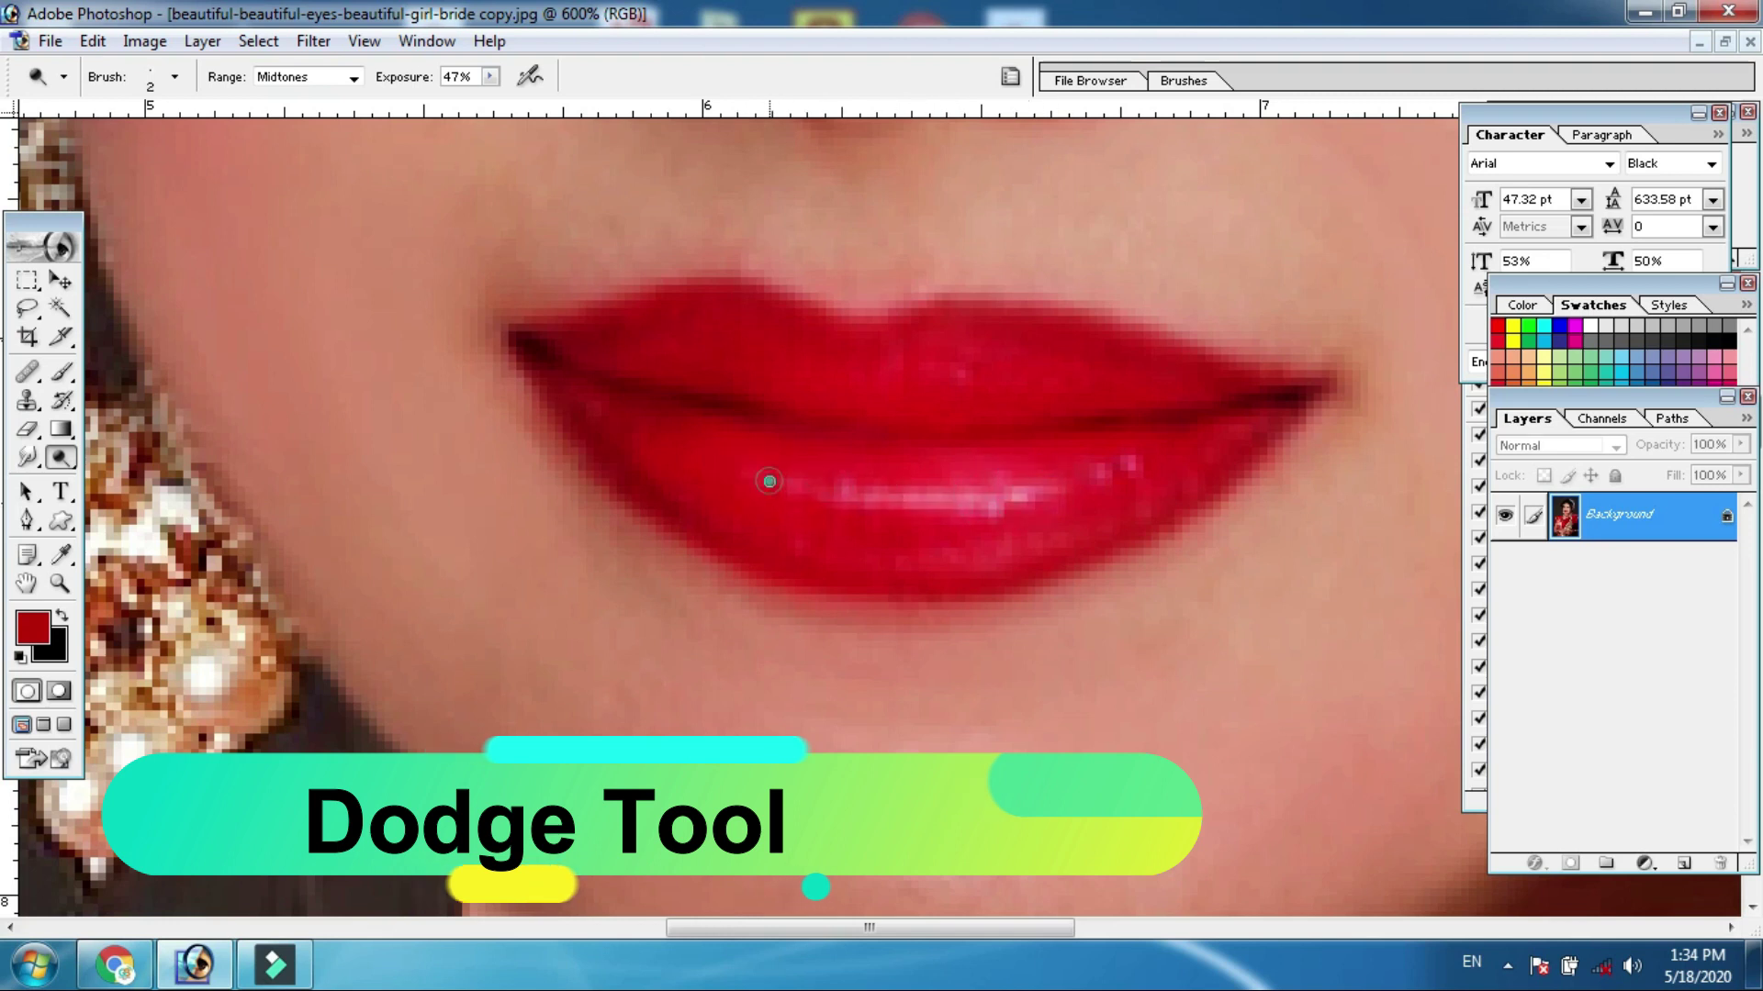
{"action": "left_click_drag", "start_coordinate": [751, 478], "coordinate": [771, 479]}
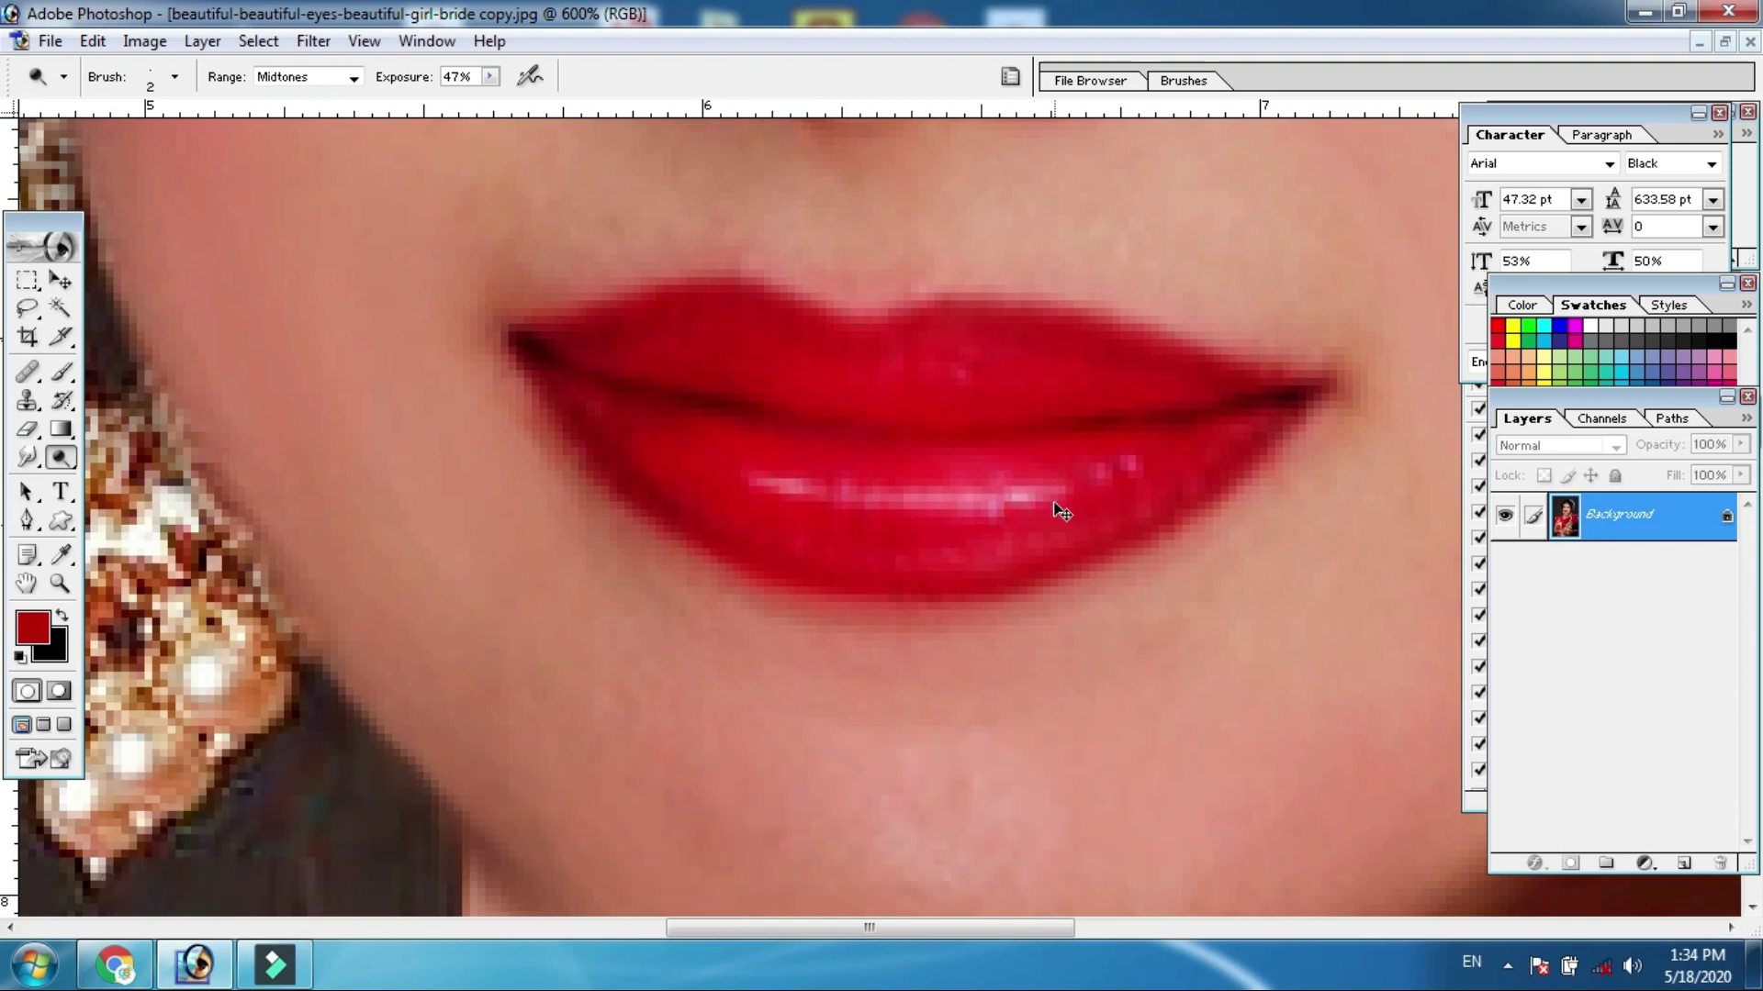
{"action": "key", "text": "ctrl+minus"}
{"action": "key", "text": "ctrl+minus"}
{"action": "key", "text": "ctrl+minus"}
{"action": "key", "text": "ctrl+minus"}
{"action": "key", "text": "ctrl+minus"}
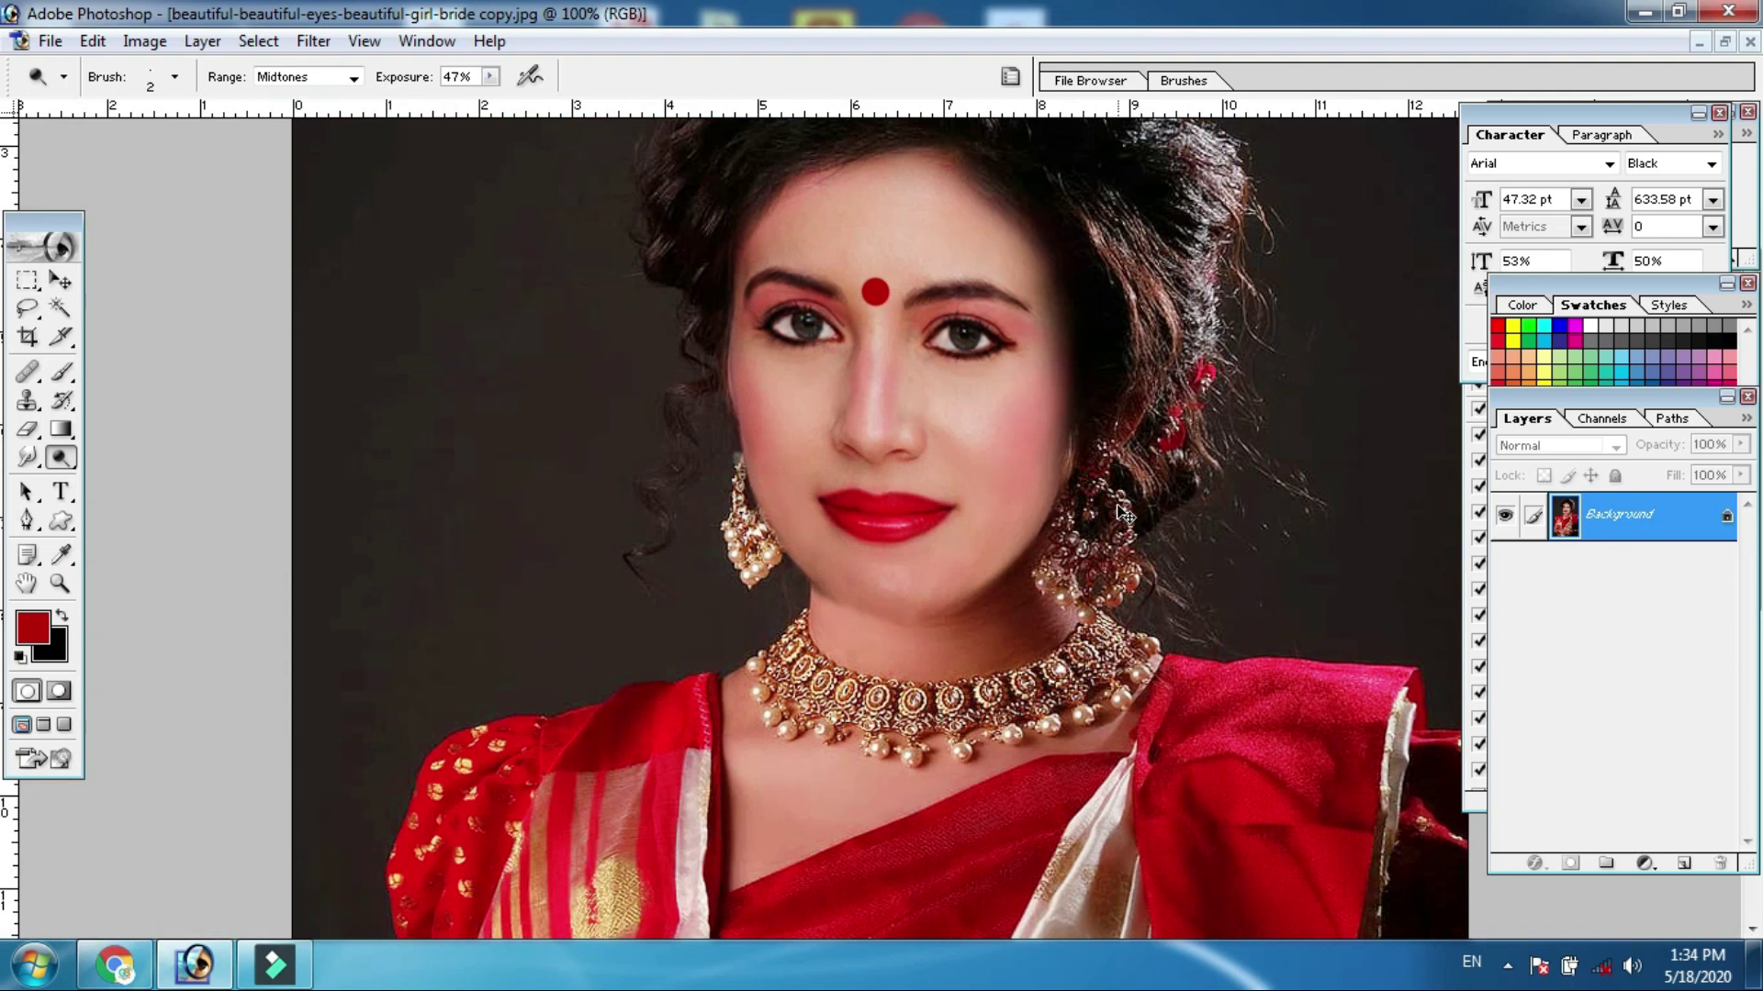
Inspect the eyes and nose up close, zoom back out to 66.7%, and open Image > Adjustments
{"action": "key", "text": "ctrl+plus"}
{"action": "key", "text": "ctrl+plus"}
{"action": "left_click_drag", "start_coordinate": [901, 346], "coordinate": [903, 565]}
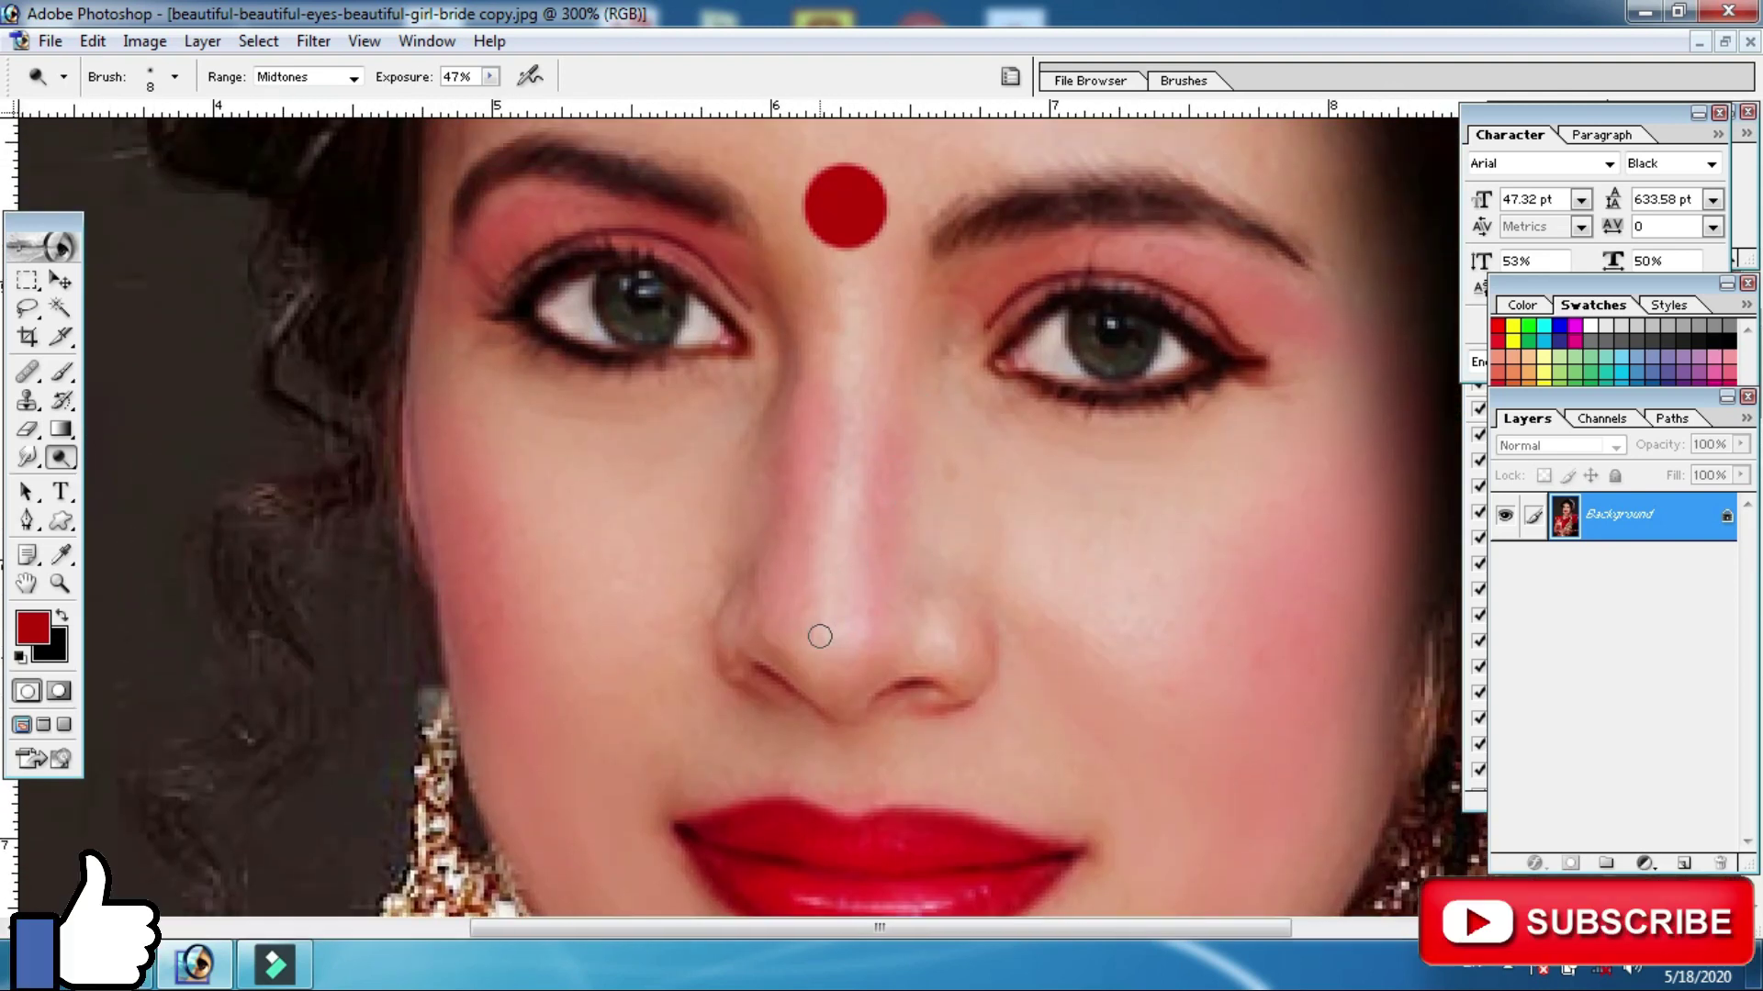
{"action": "key", "text": "ctrl+minus"}
{"action": "key", "text": "ctrl+minus"}
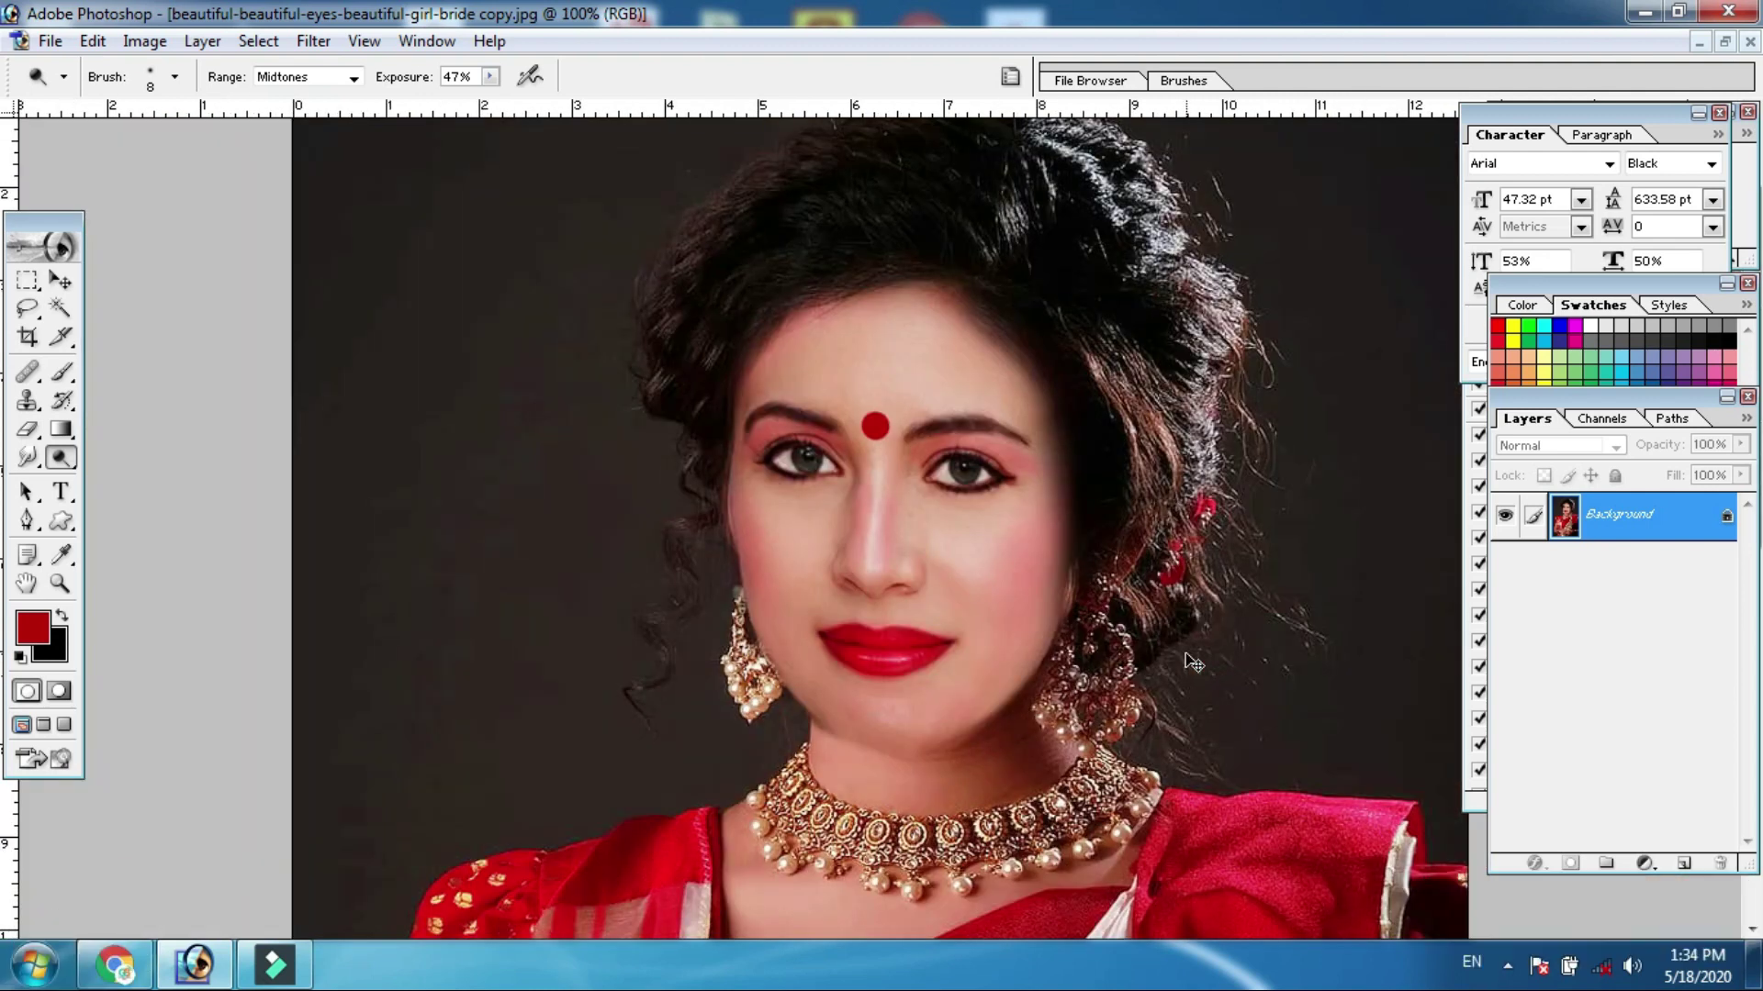
{"action": "key", "text": "ctrl+minus"}
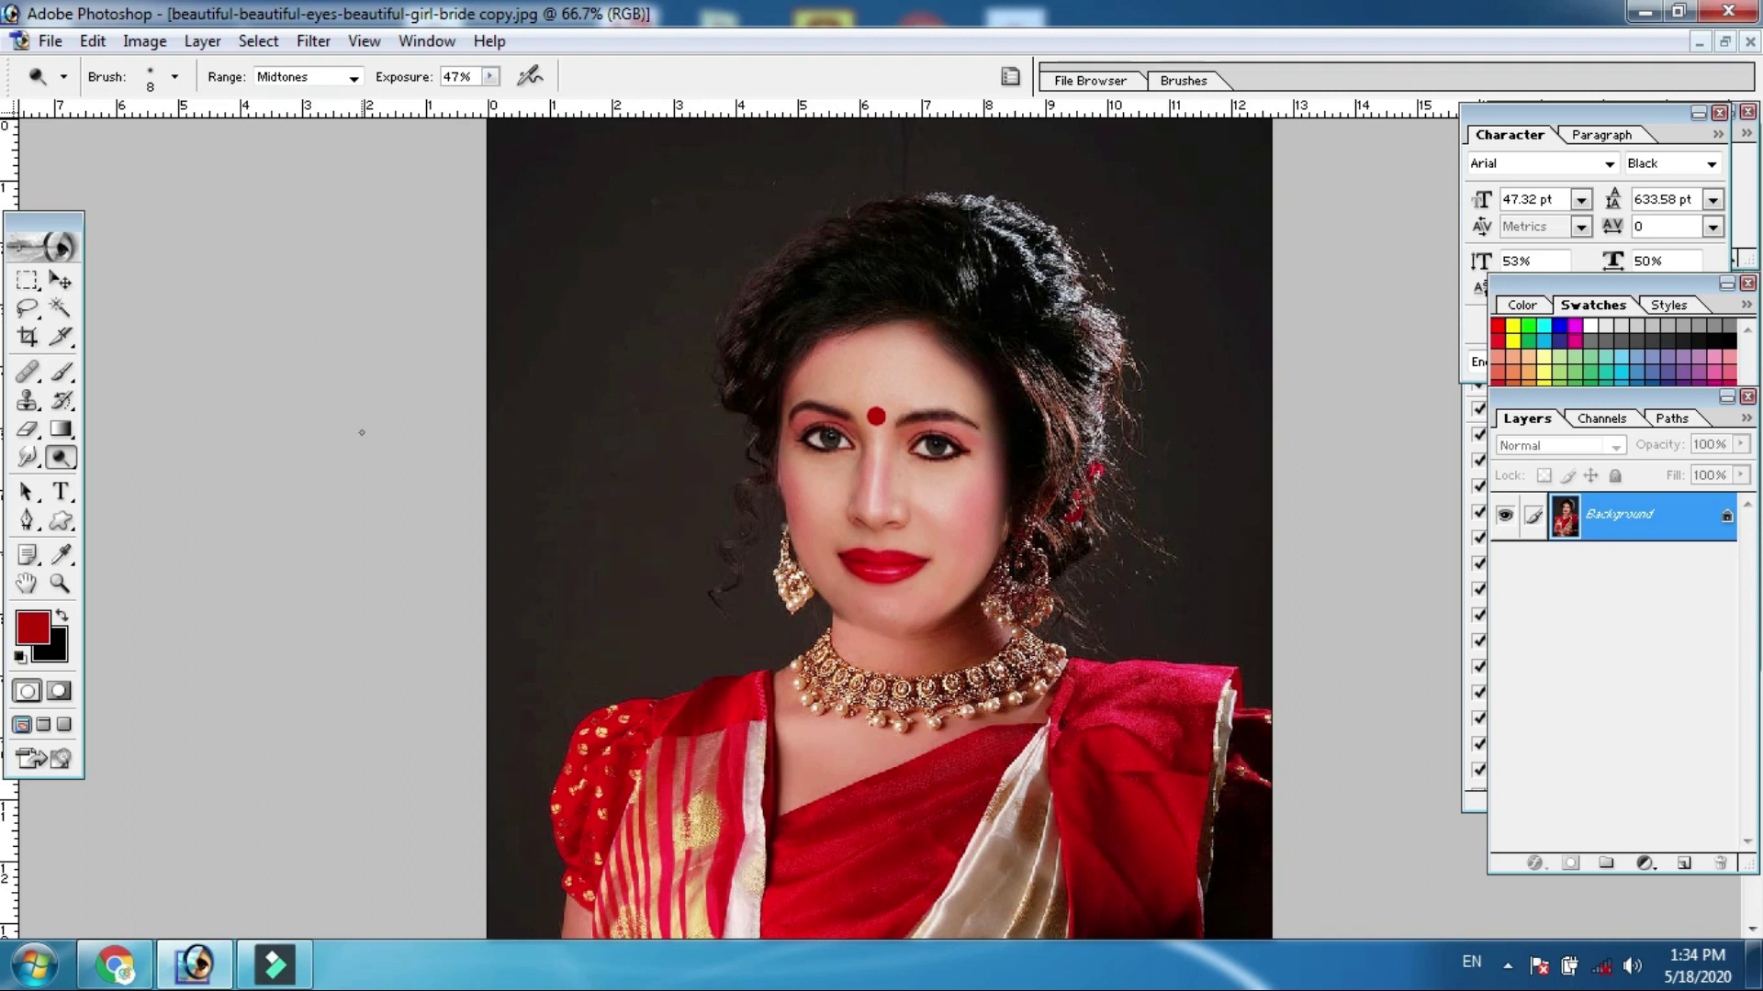
{"action": "left_click", "coordinate": [148, 46]}
{"action": "mouse_move", "coordinate": [202, 108]}
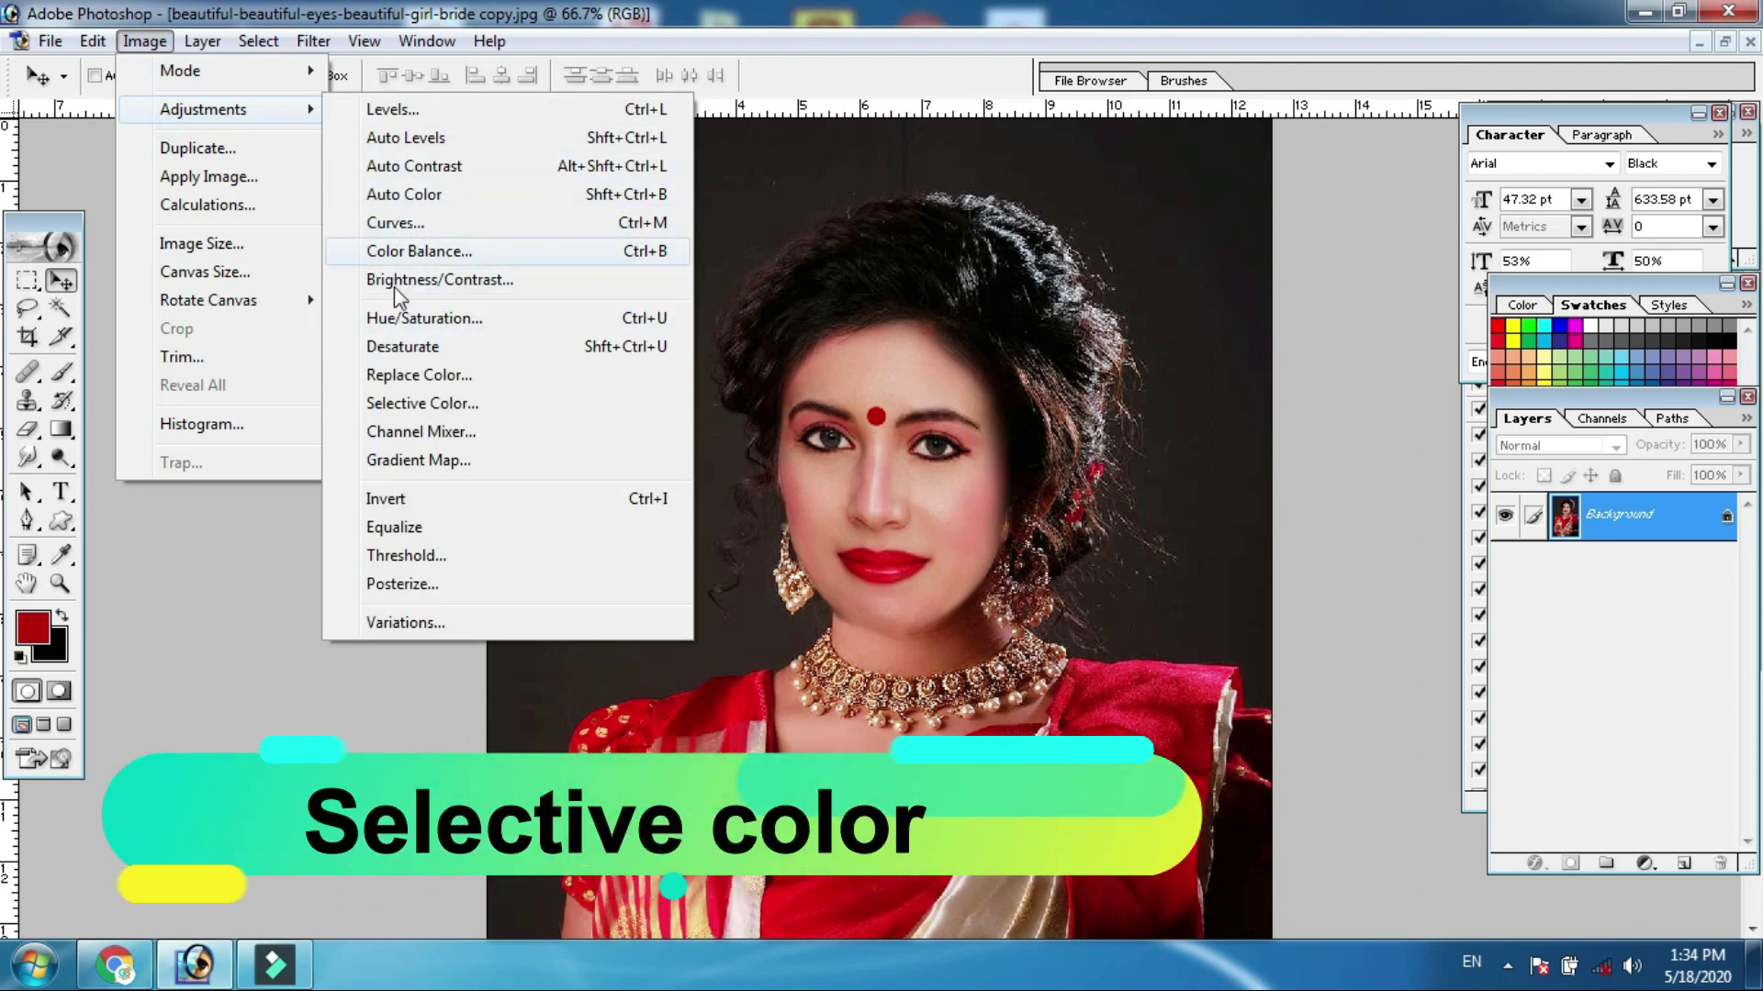
Apply Selective Color with Reds cyan at -37 and Blacks cyan at about +32
{"action": "left_click", "coordinate": [418, 404]}
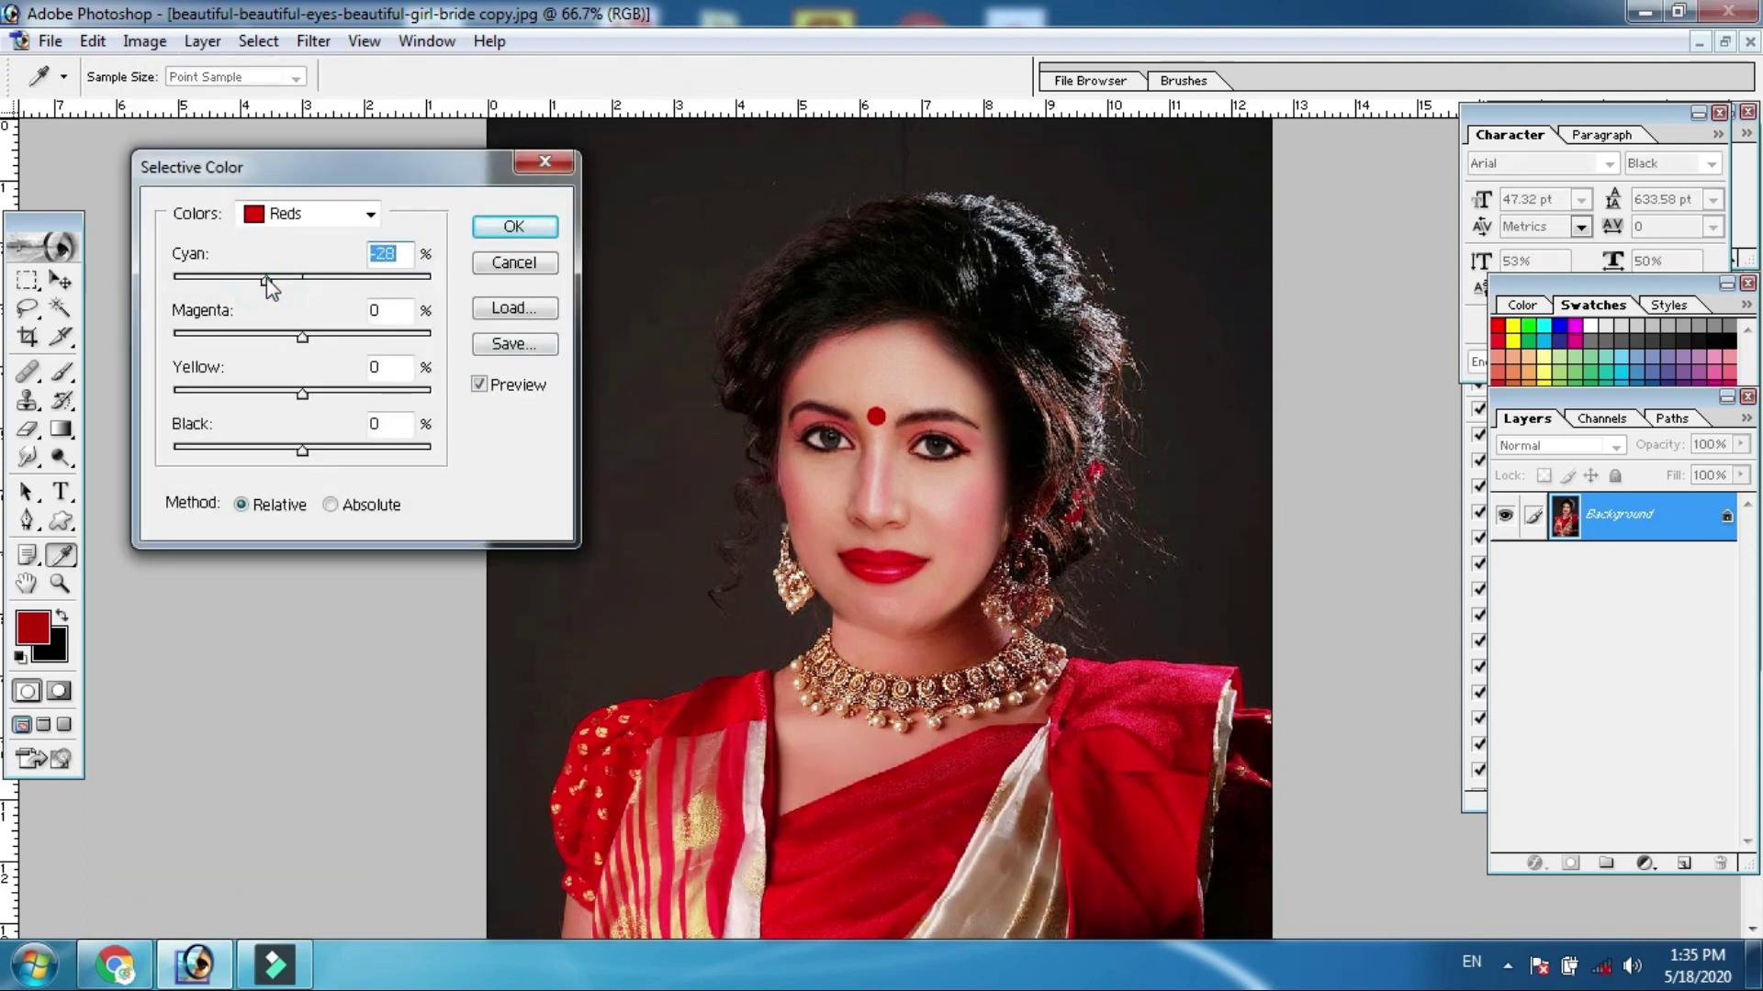
{"action": "left_click_drag", "start_coordinate": [266, 278], "coordinate": [241, 285]}
{"action": "left_click", "coordinate": [261, 214]}
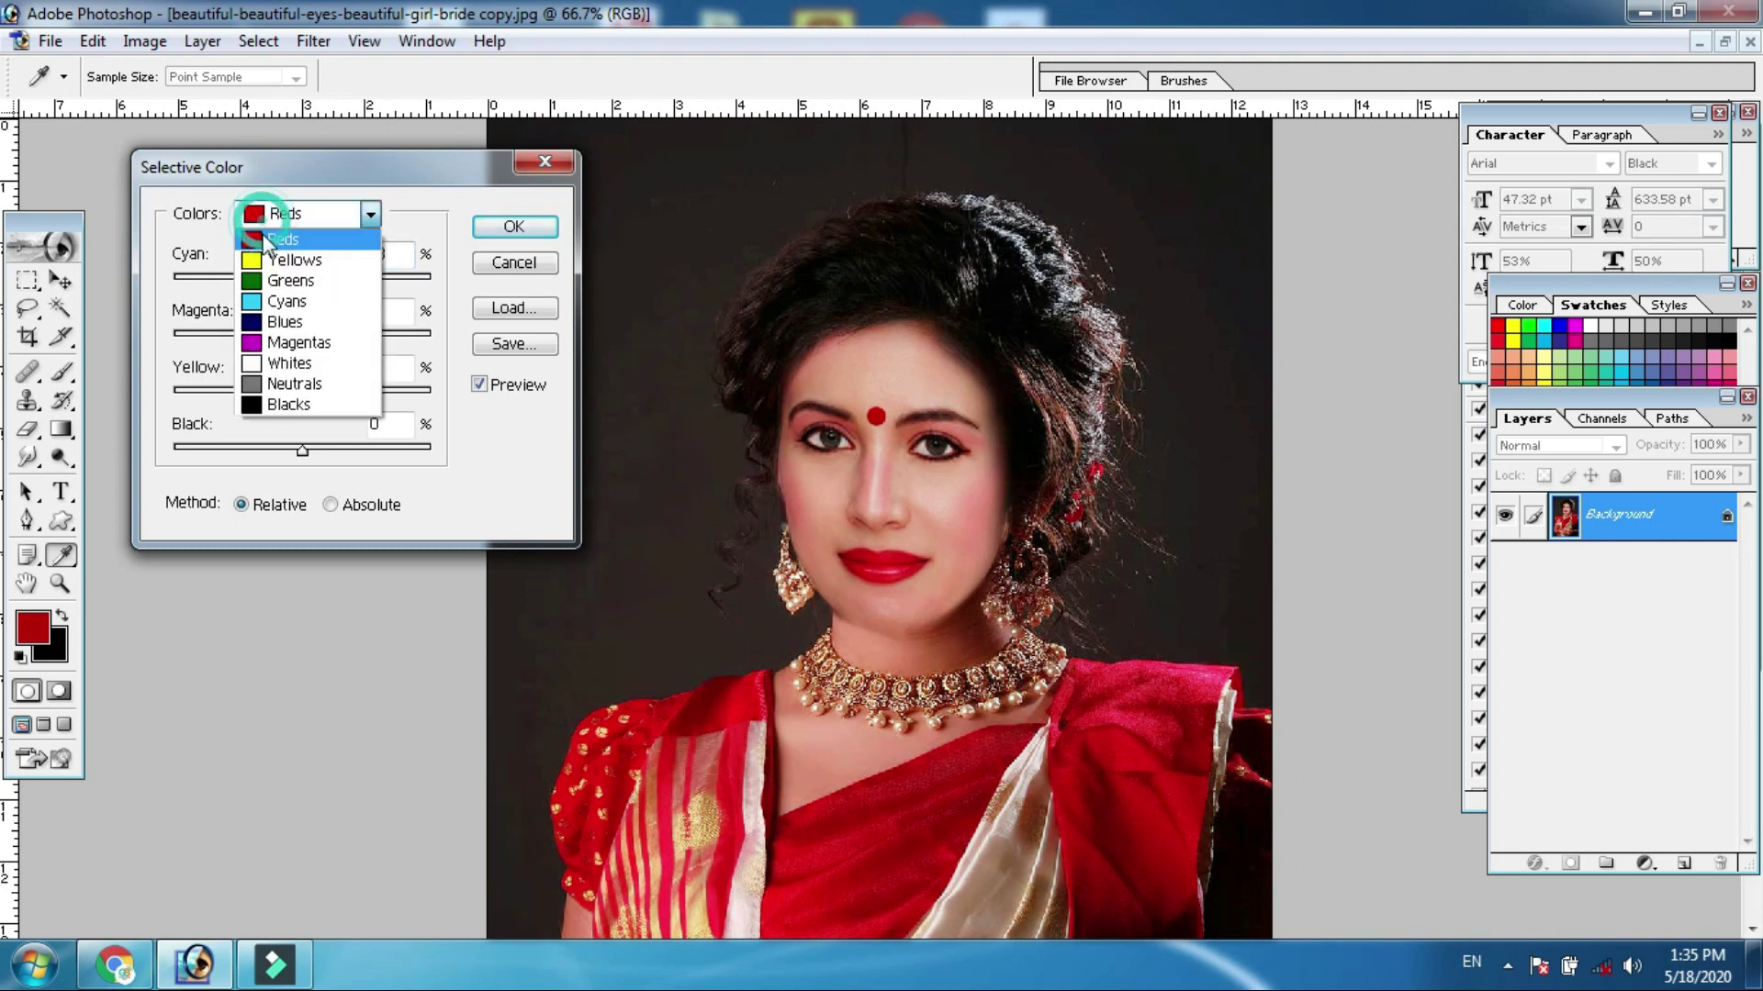
{"action": "left_click", "coordinate": [272, 405]}
{"action": "mouse_move", "coordinate": [302, 277]}
{"action": "left_mouse_down"}
{"action": "mouse_move", "coordinate": [344, 280]}
{"action": "mouse_move", "coordinate": [331, 293]}
{"action": "mouse_move", "coordinate": [349, 305]}
{"action": "left_mouse_up"}
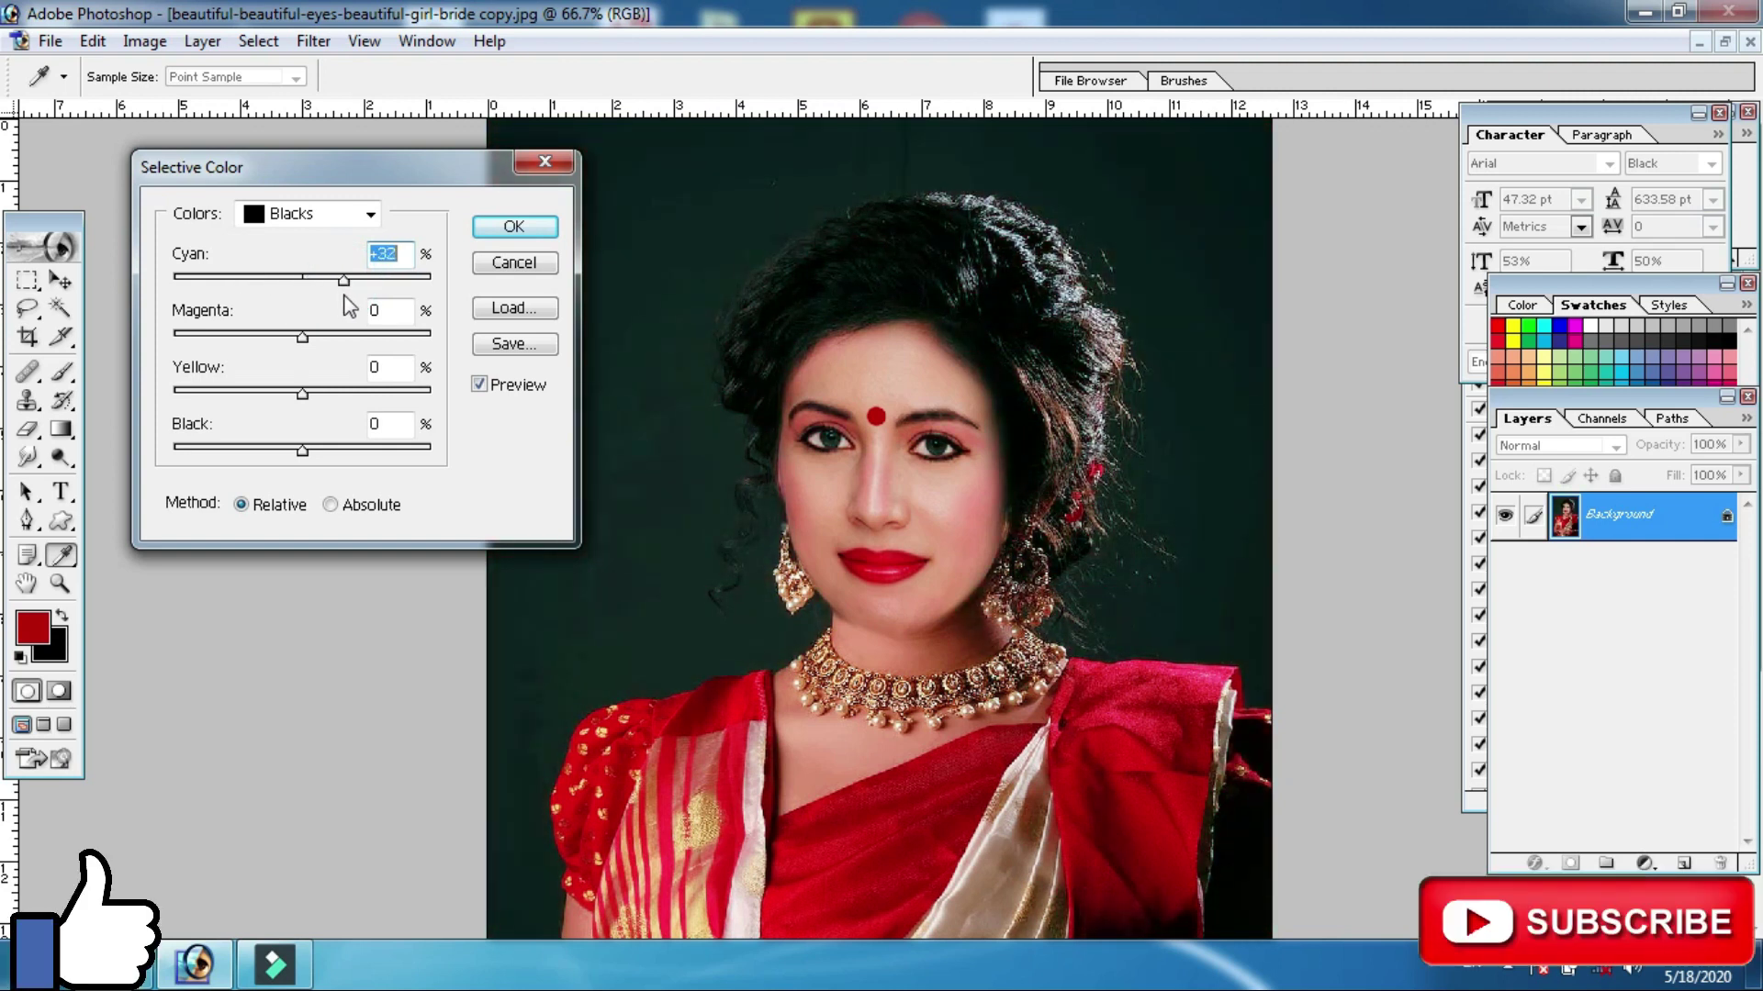
{"action": "left_click", "coordinate": [505, 228]}
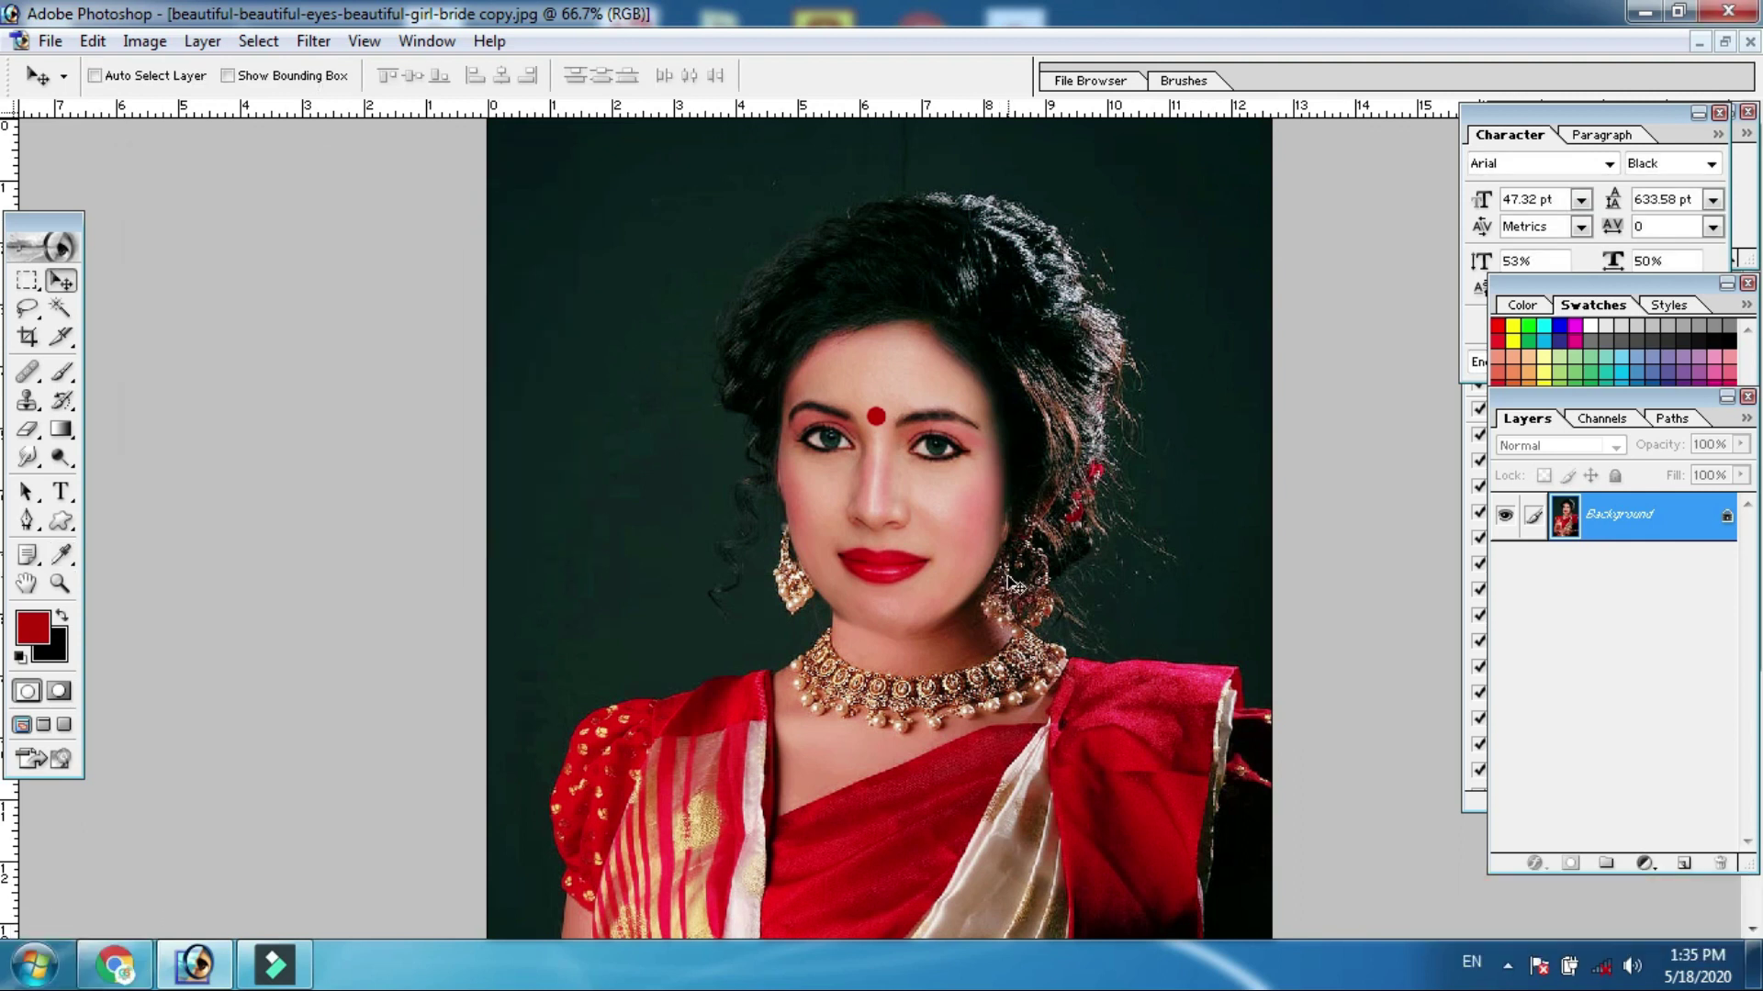
Fit the image on screen and Save As JPEG '2' in yyyy, accepting the JPEG options
{"action": "key", "text": "ctrl+plus"}
{"action": "key", "text": "ctrl+0"}
{"action": "left_click", "coordinate": [49, 40]}
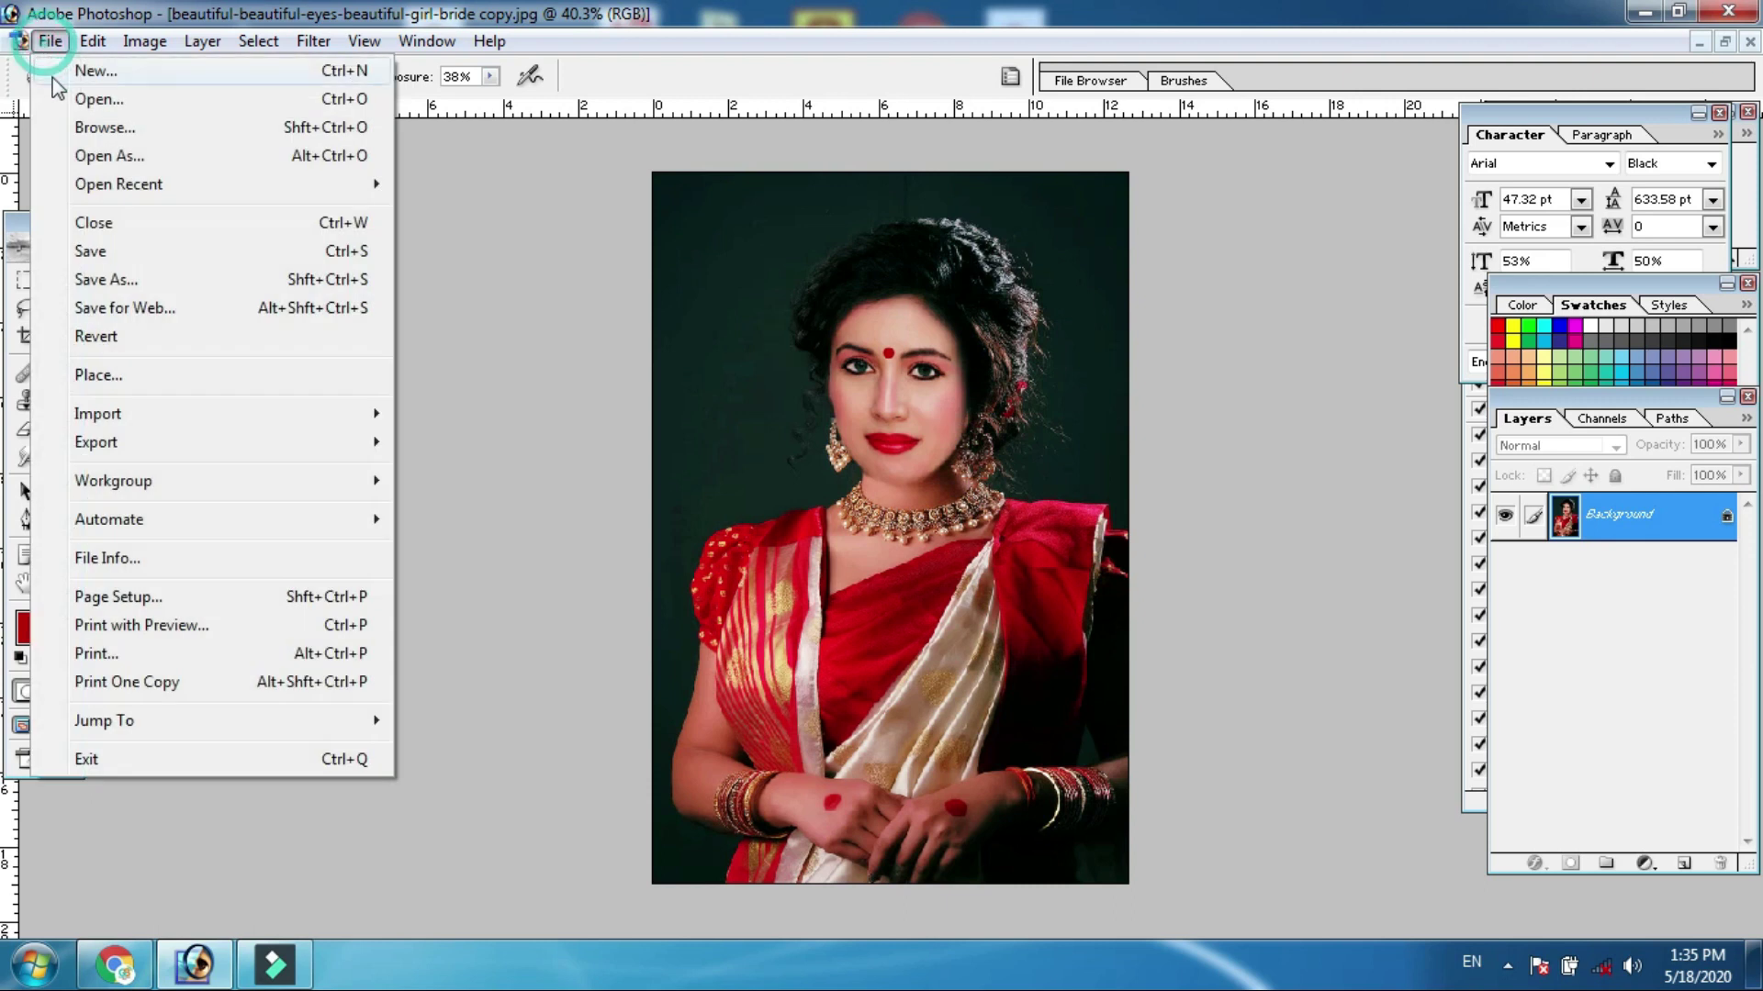
{"action": "left_click", "coordinate": [124, 281]}
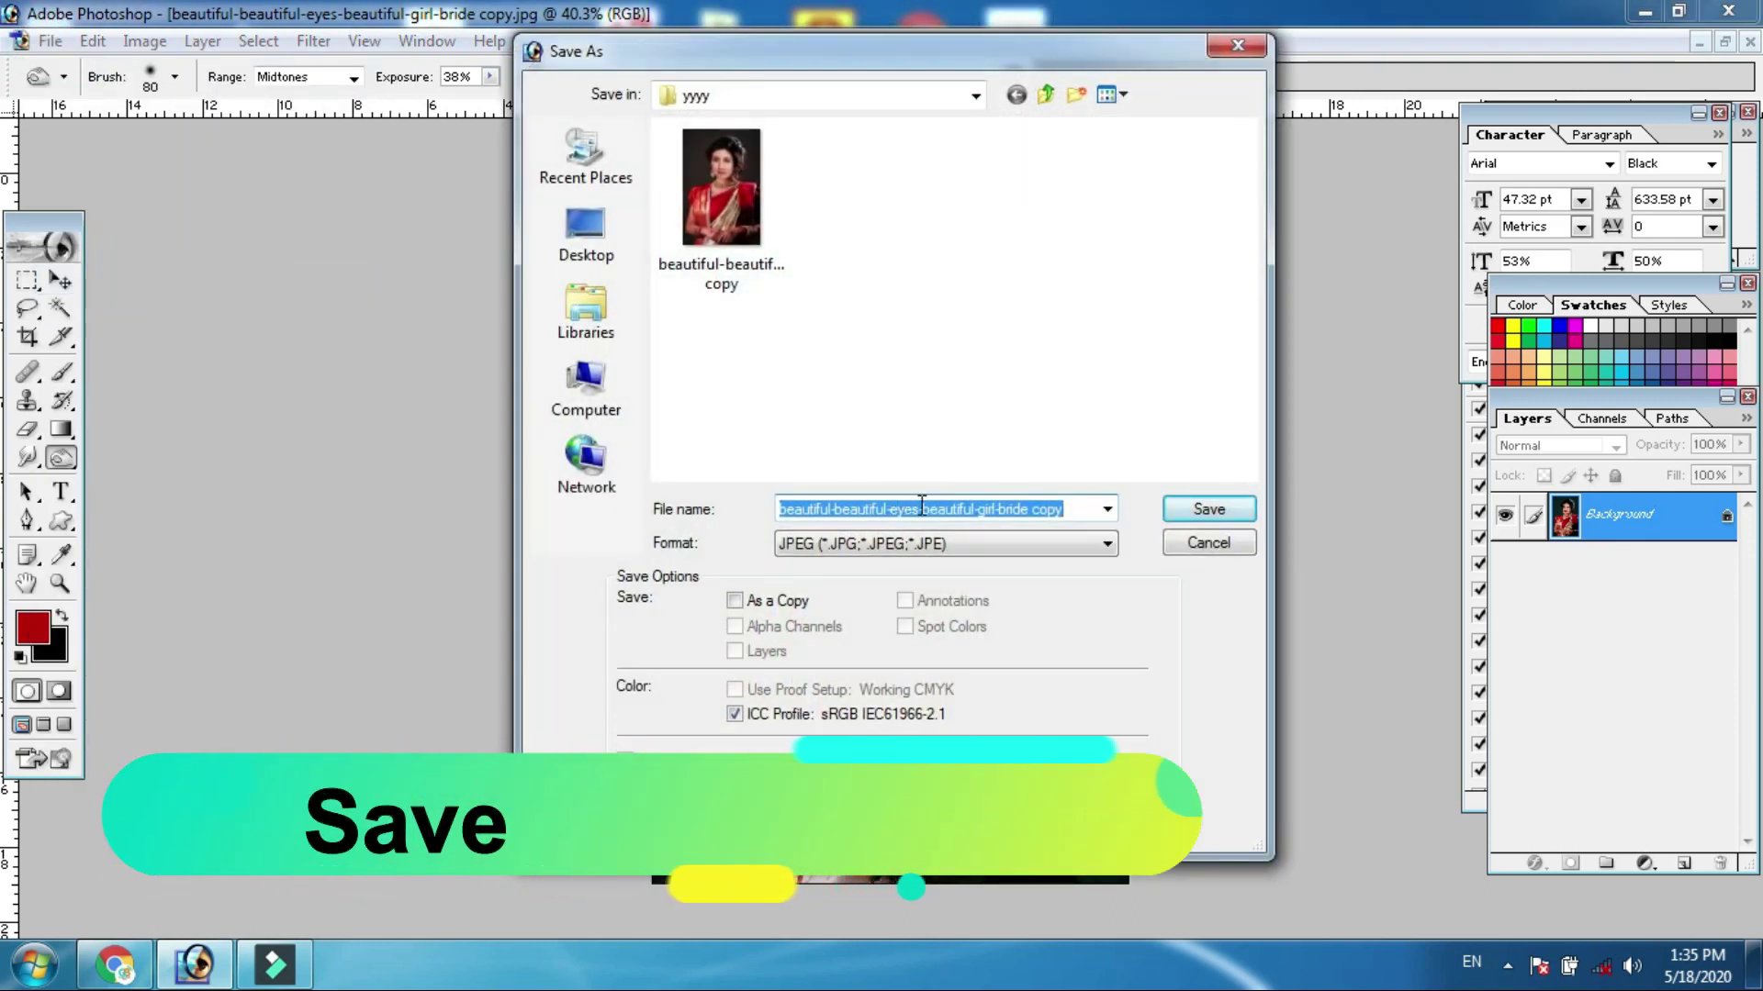
{"action": "type", "text": "2"}
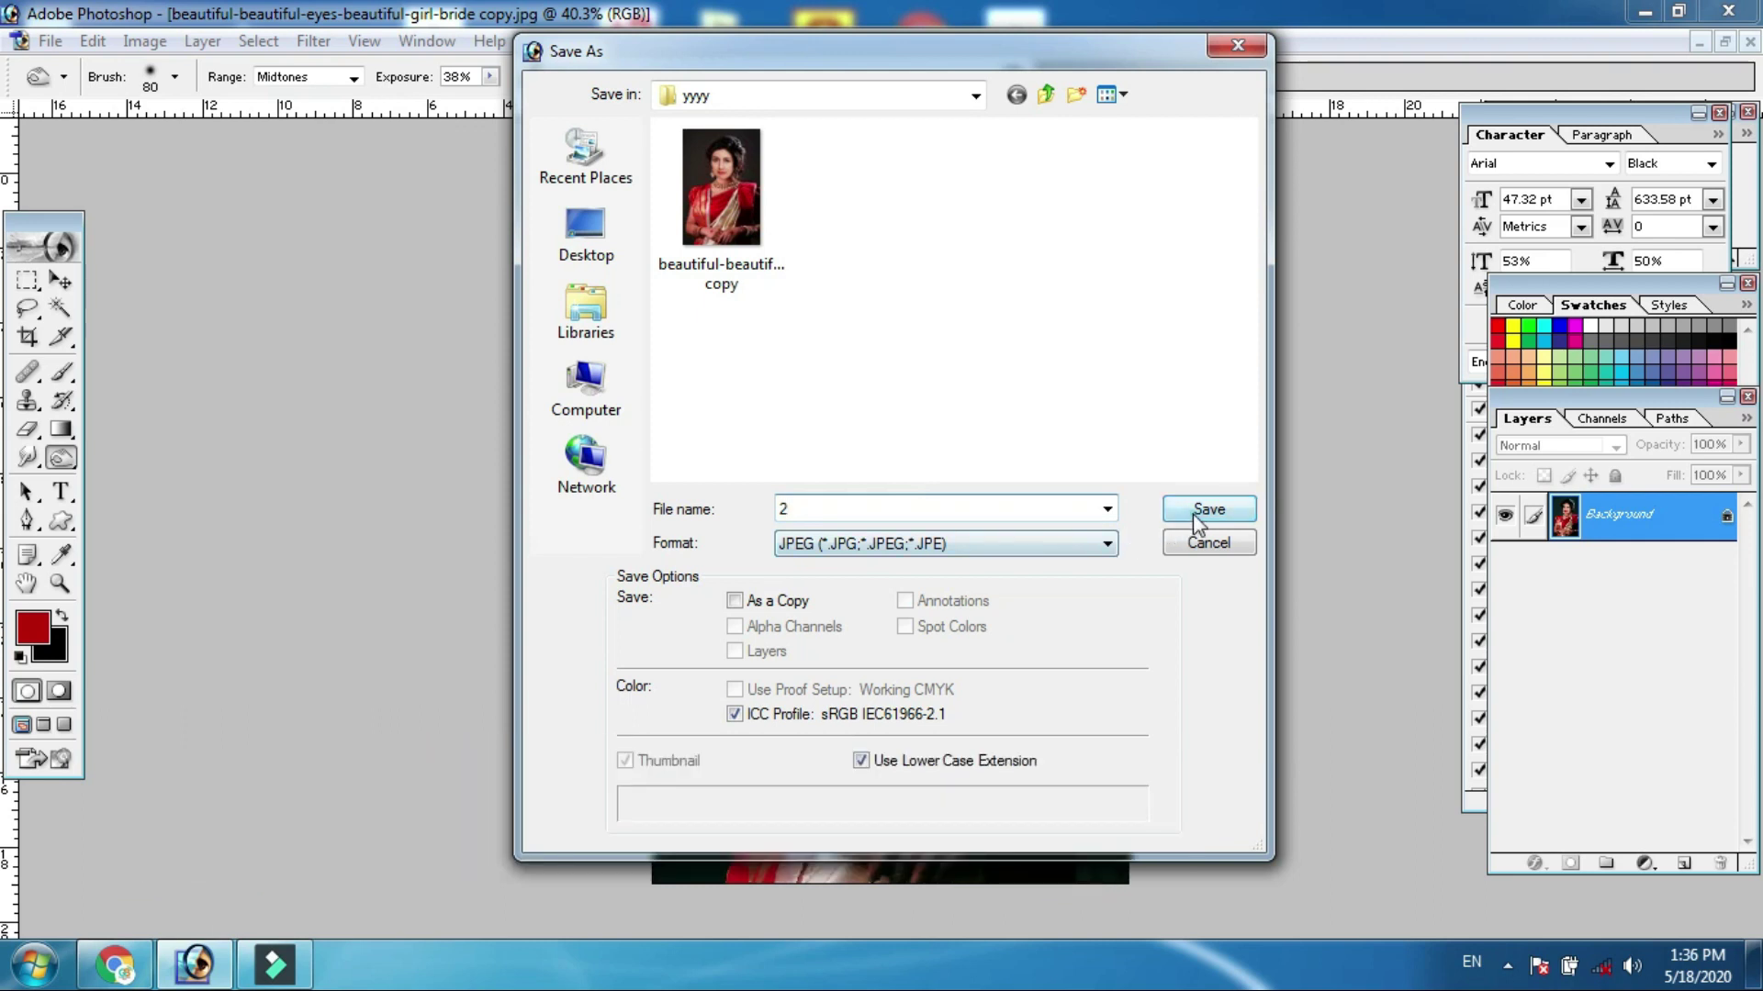
{"action": "left_click", "coordinate": [1198, 511]}
{"action": "left_click", "coordinate": [1066, 306]}
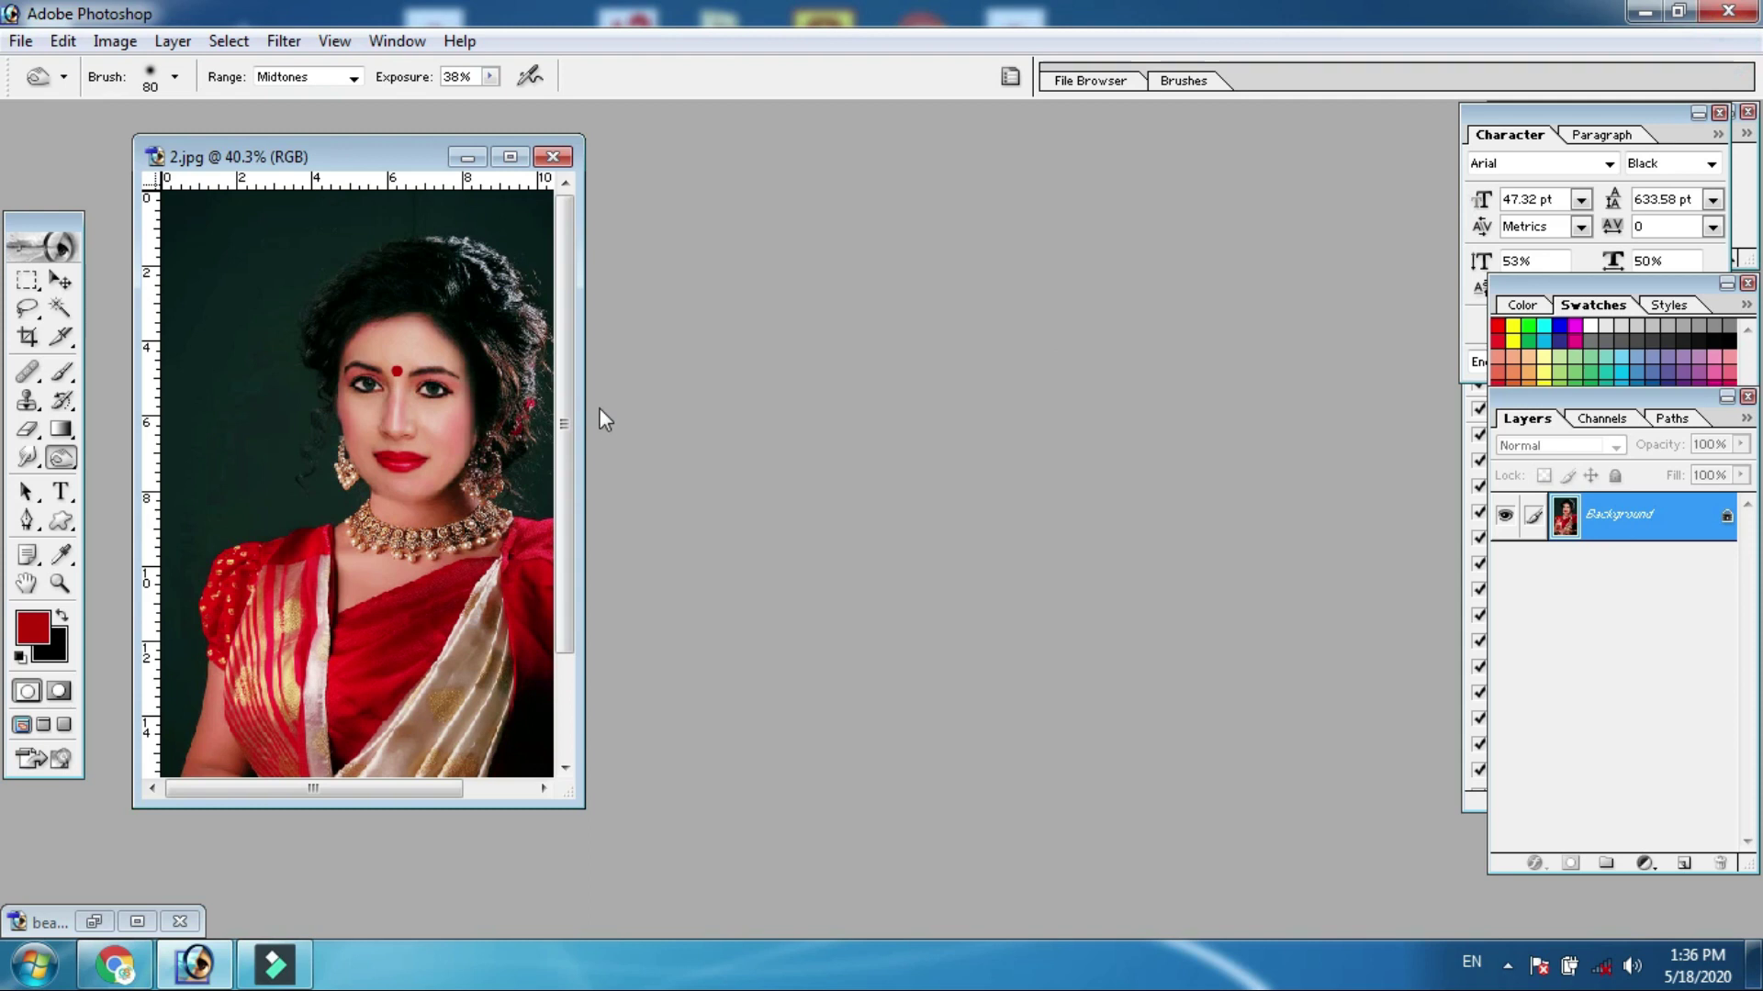
Enlarge the 2.jpg window and open the original bride photo from the yyyy folder
{"action": "mouse_move", "coordinate": [580, 801]}
{"action": "left_mouse_down"}
{"action": "mouse_move", "coordinate": [629, 863]}
{"action": "mouse_move", "coordinate": [757, 950]}
{"action": "left_mouse_up"}
{"action": "left_click", "coordinate": [21, 40]}
{"action": "left_click", "coordinate": [37, 98]}
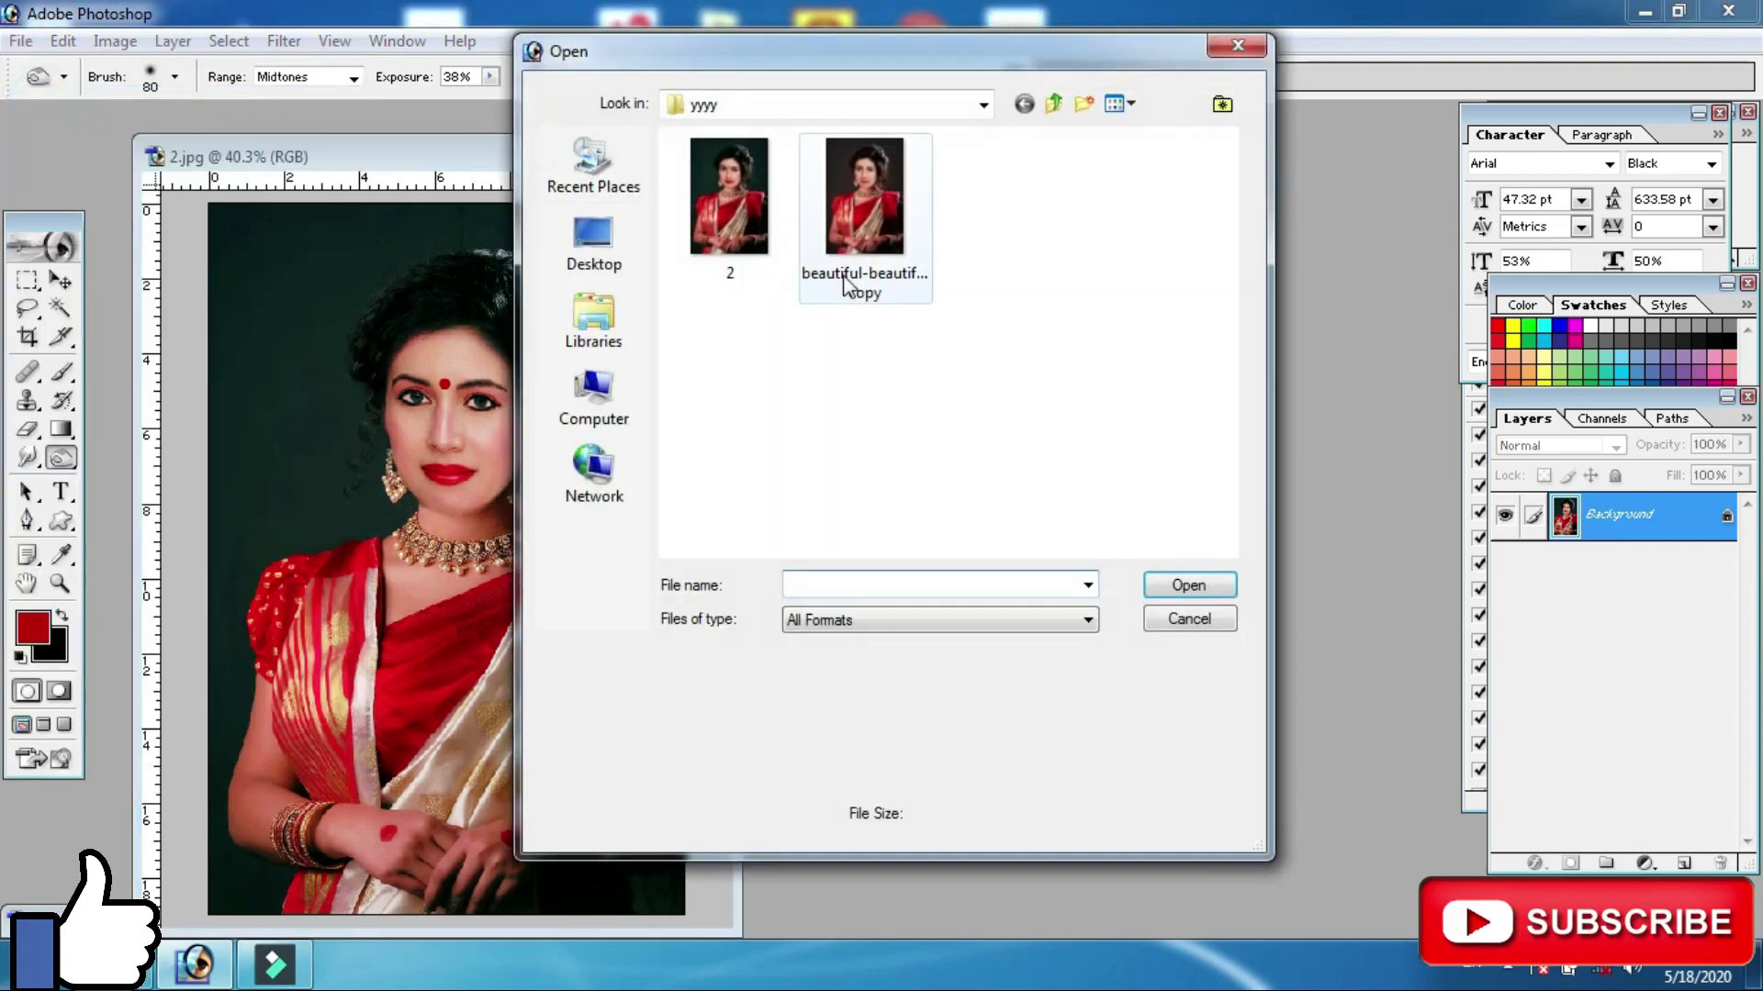
{"action": "left_click", "coordinate": [859, 215]}
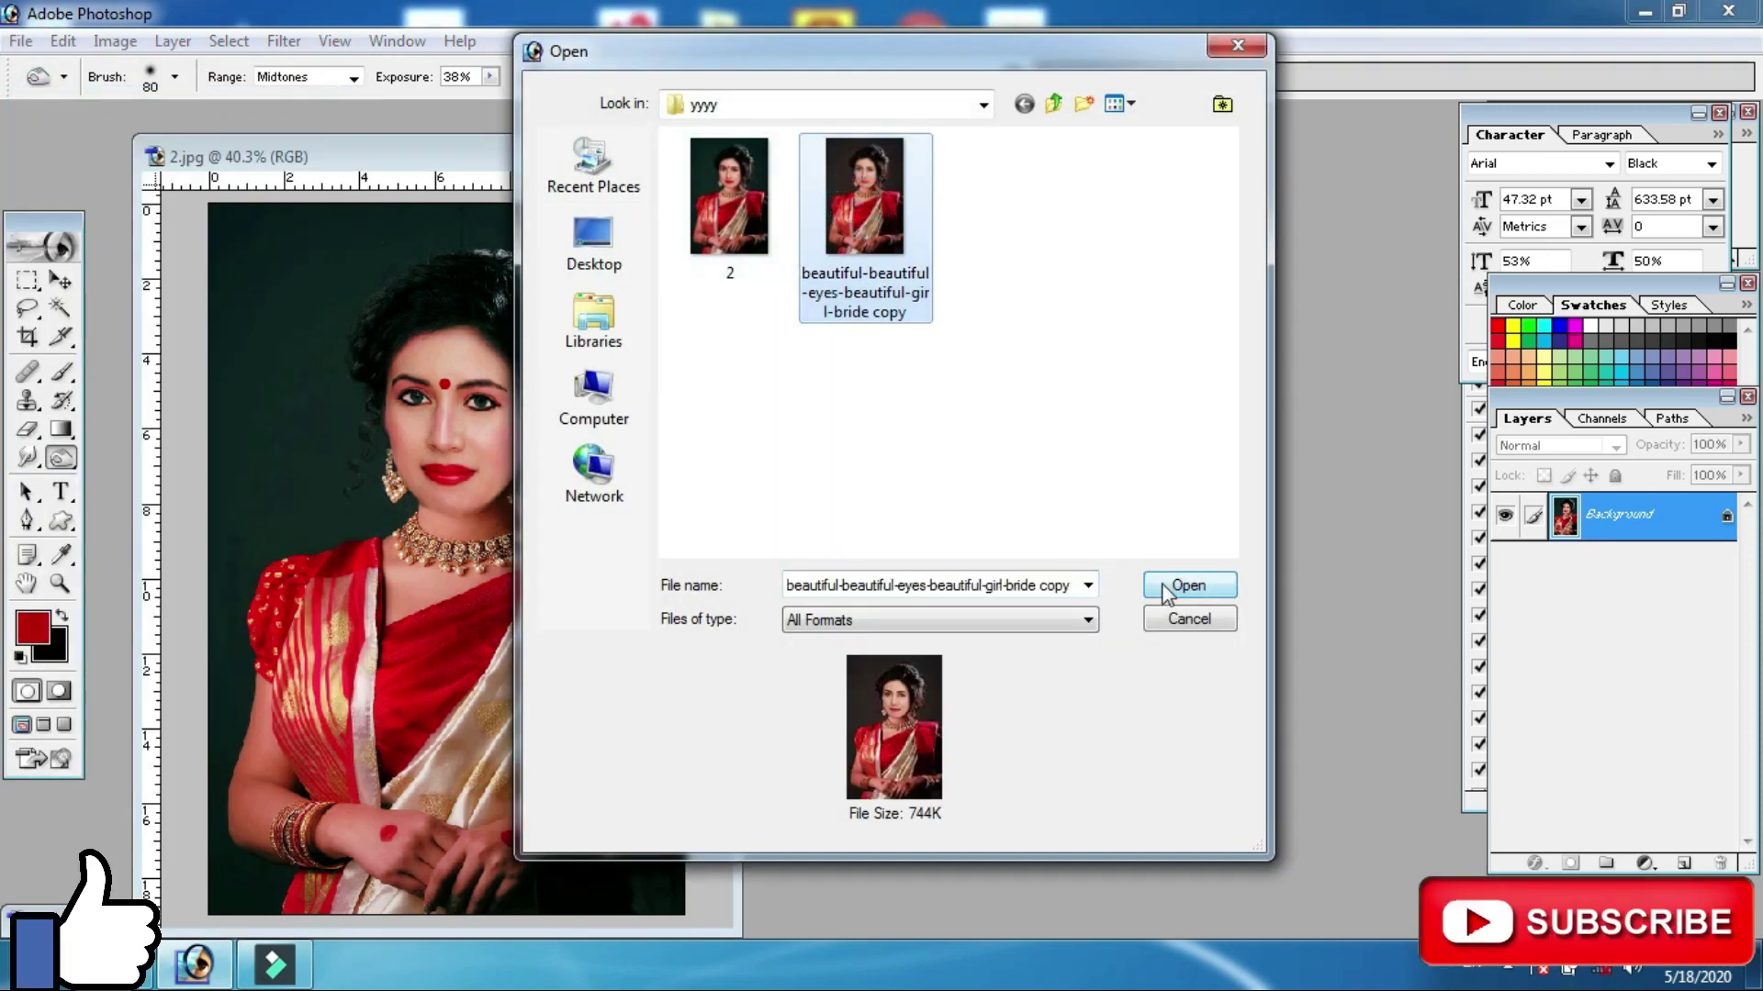
{"action": "left_click", "coordinate": [1184, 585]}
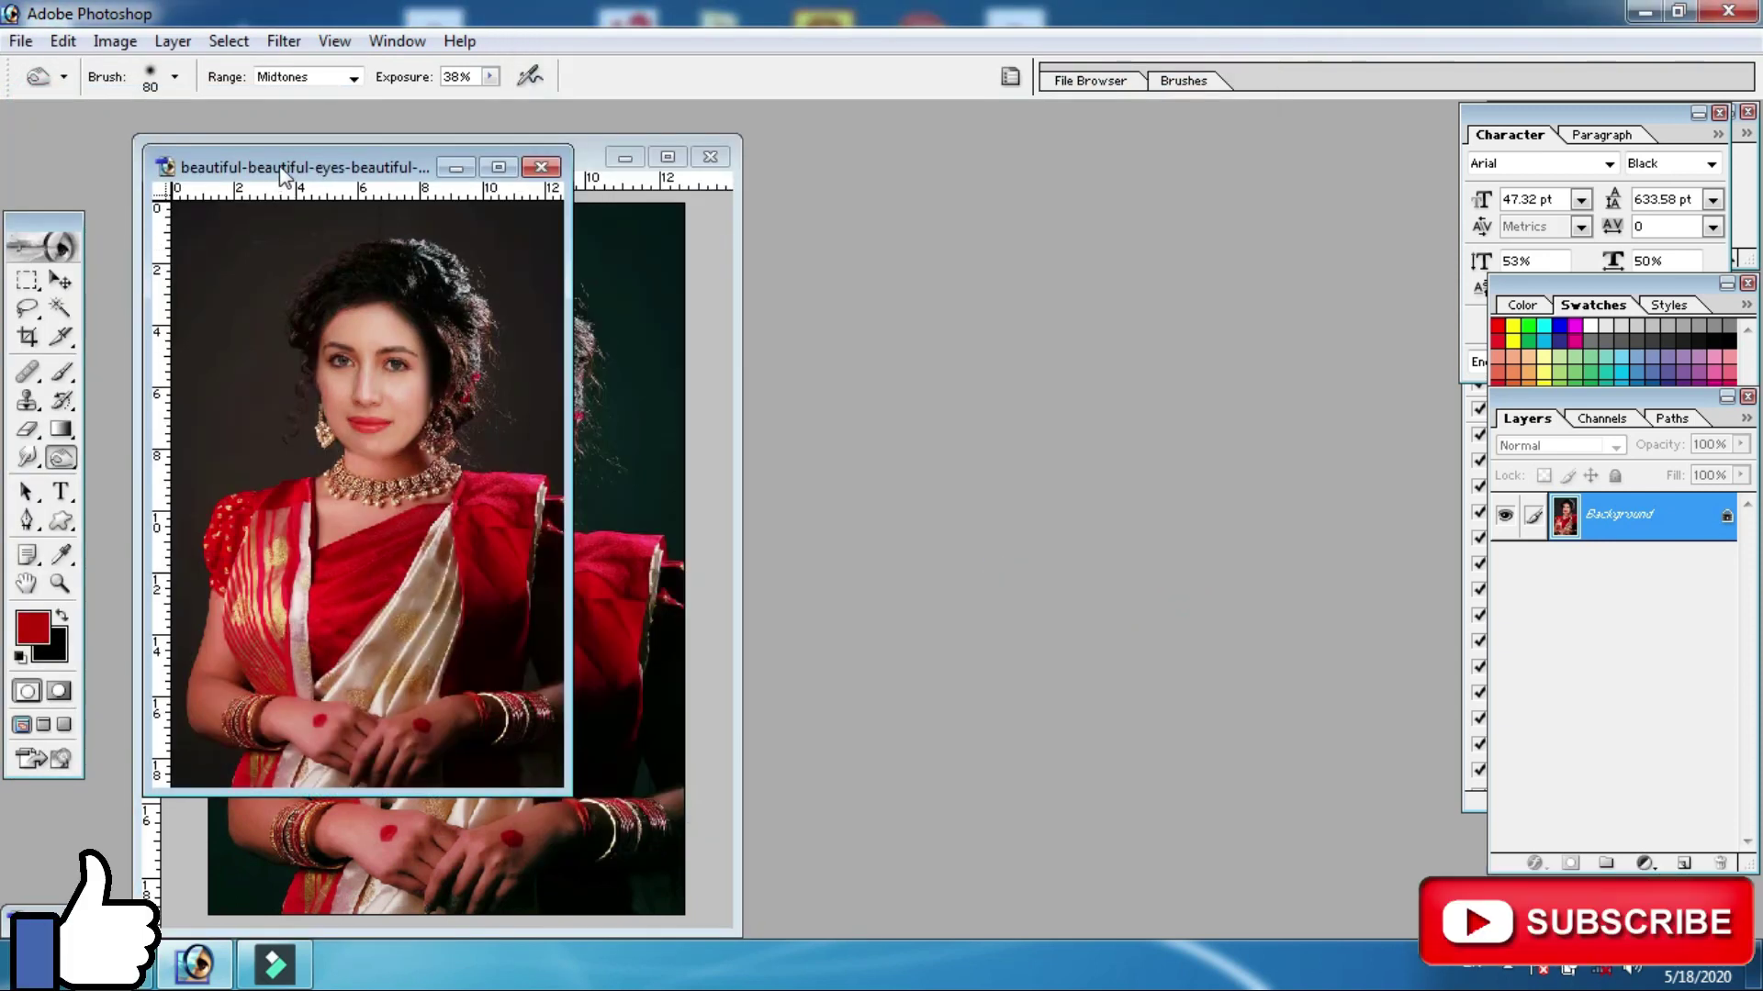
Place the original photo beside 2.jpg, zoom both to 100% and centre the faces
{"action": "left_click_drag", "start_coordinate": [284, 174], "coordinate": [875, 166]}
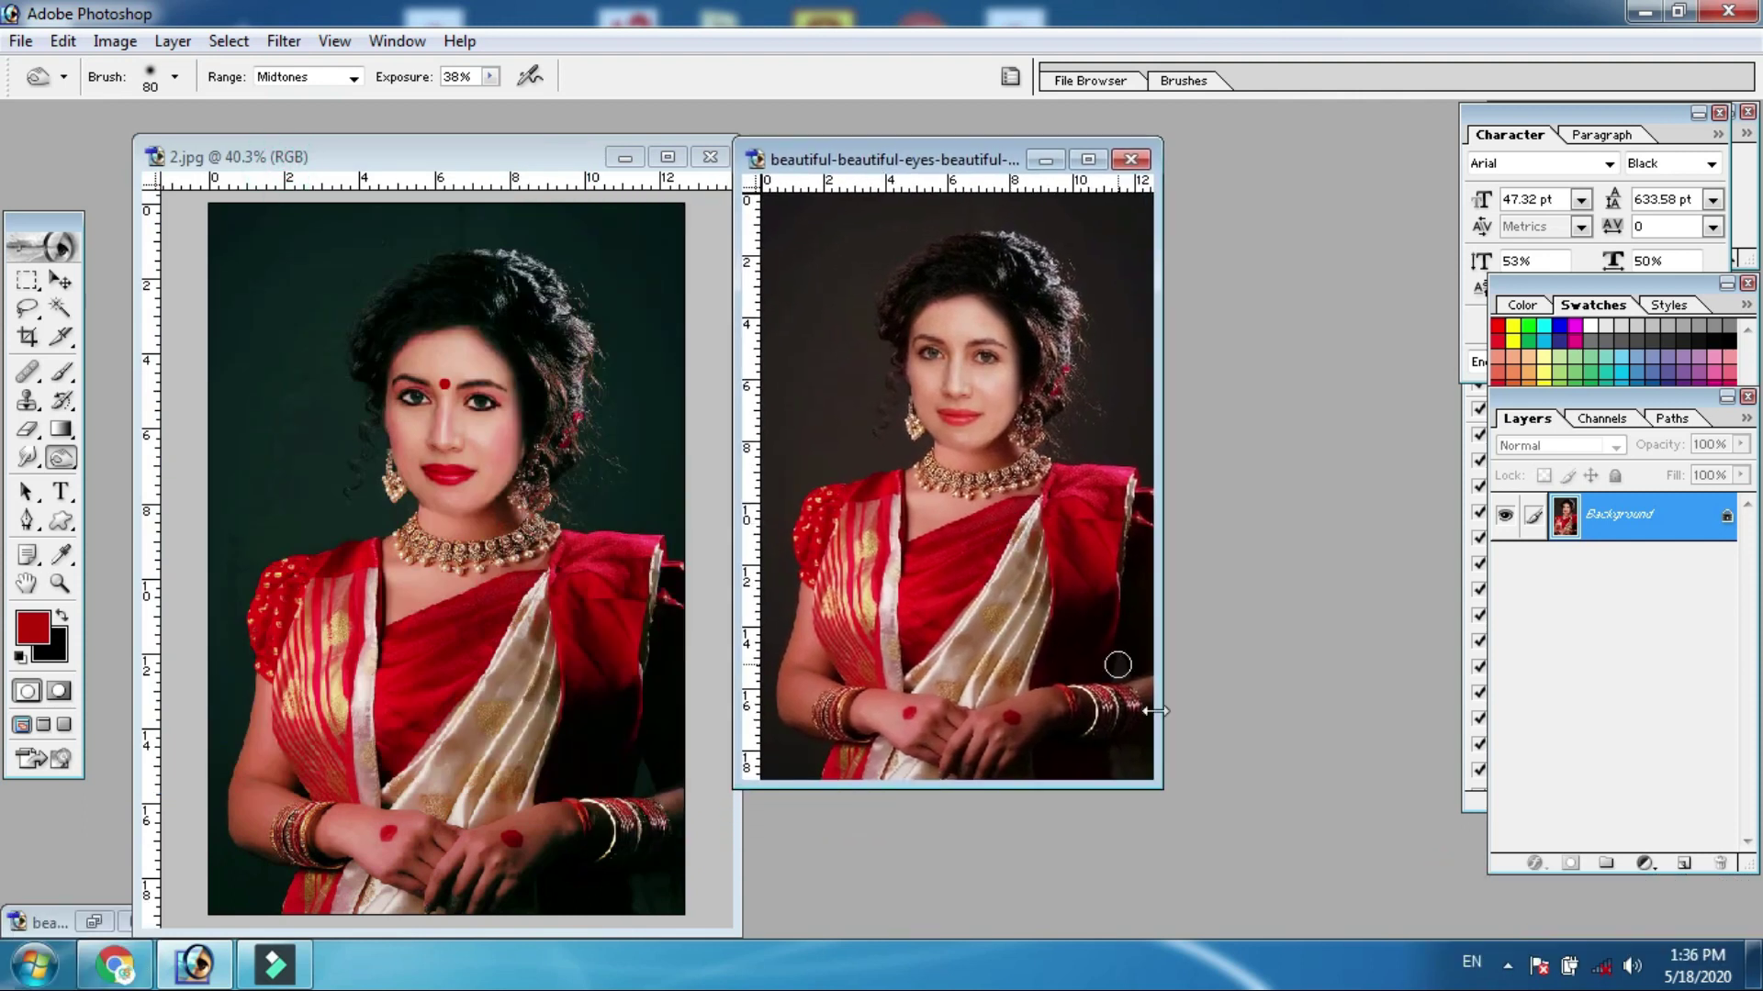
{"action": "left_click_drag", "start_coordinate": [1161, 786], "coordinate": [1345, 939]}
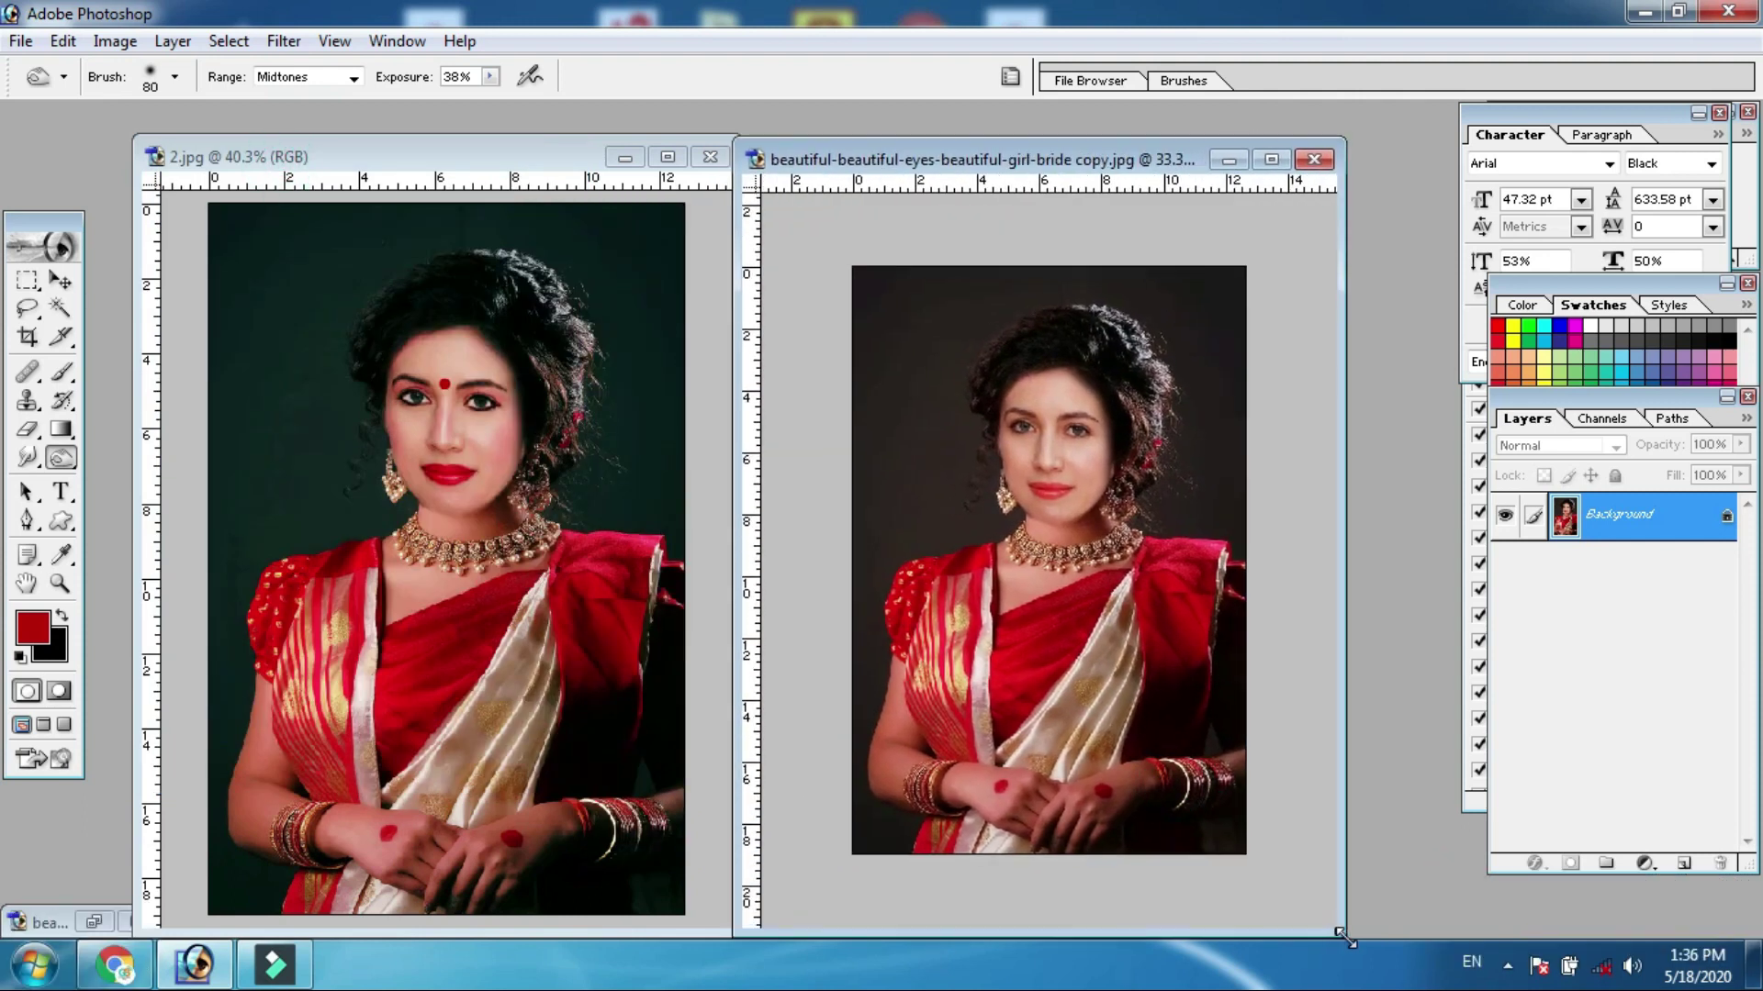
{"action": "left_click", "coordinate": [1193, 661], "text": "ctrl"}
{"action": "left_click", "coordinate": [1143, 611], "text": "ctrl"}
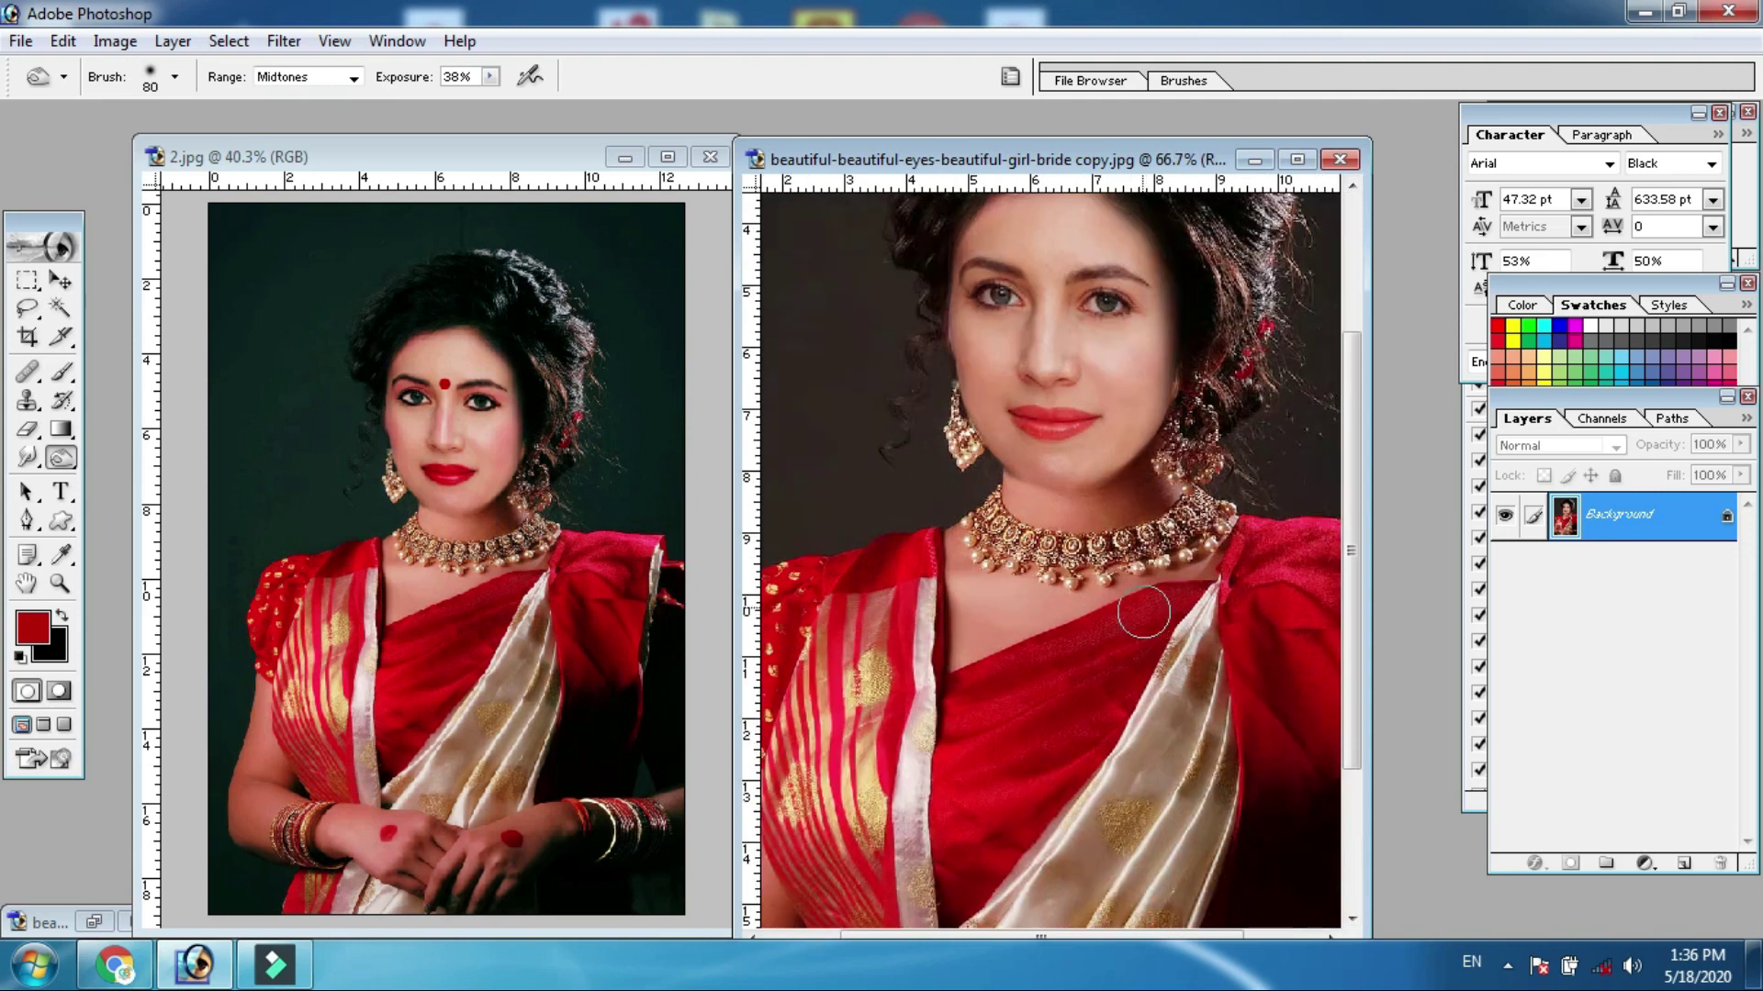
{"action": "left_click", "coordinate": [1094, 492], "text": "ctrl"}
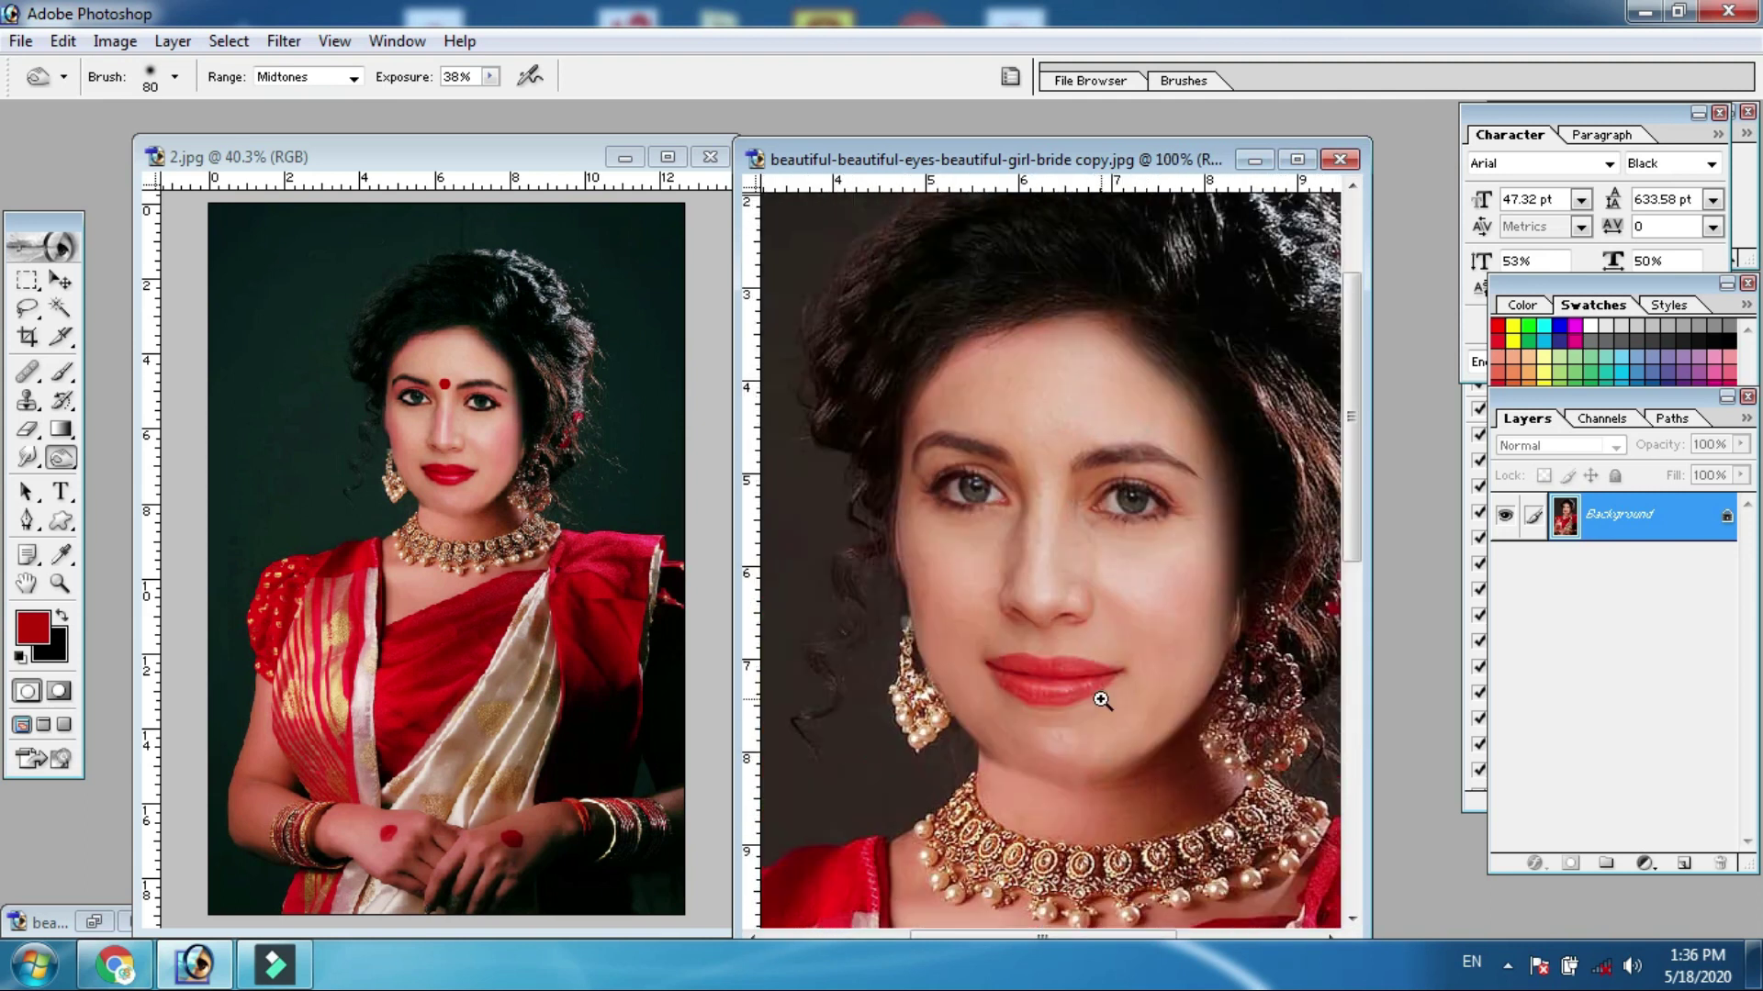
{"action": "left_click", "coordinate": [501, 549], "text": "ctrl"}
{"action": "left_click", "coordinate": [495, 515], "text": "ctrl"}
{"action": "left_click", "coordinate": [492, 454], "text": "ctrl"}
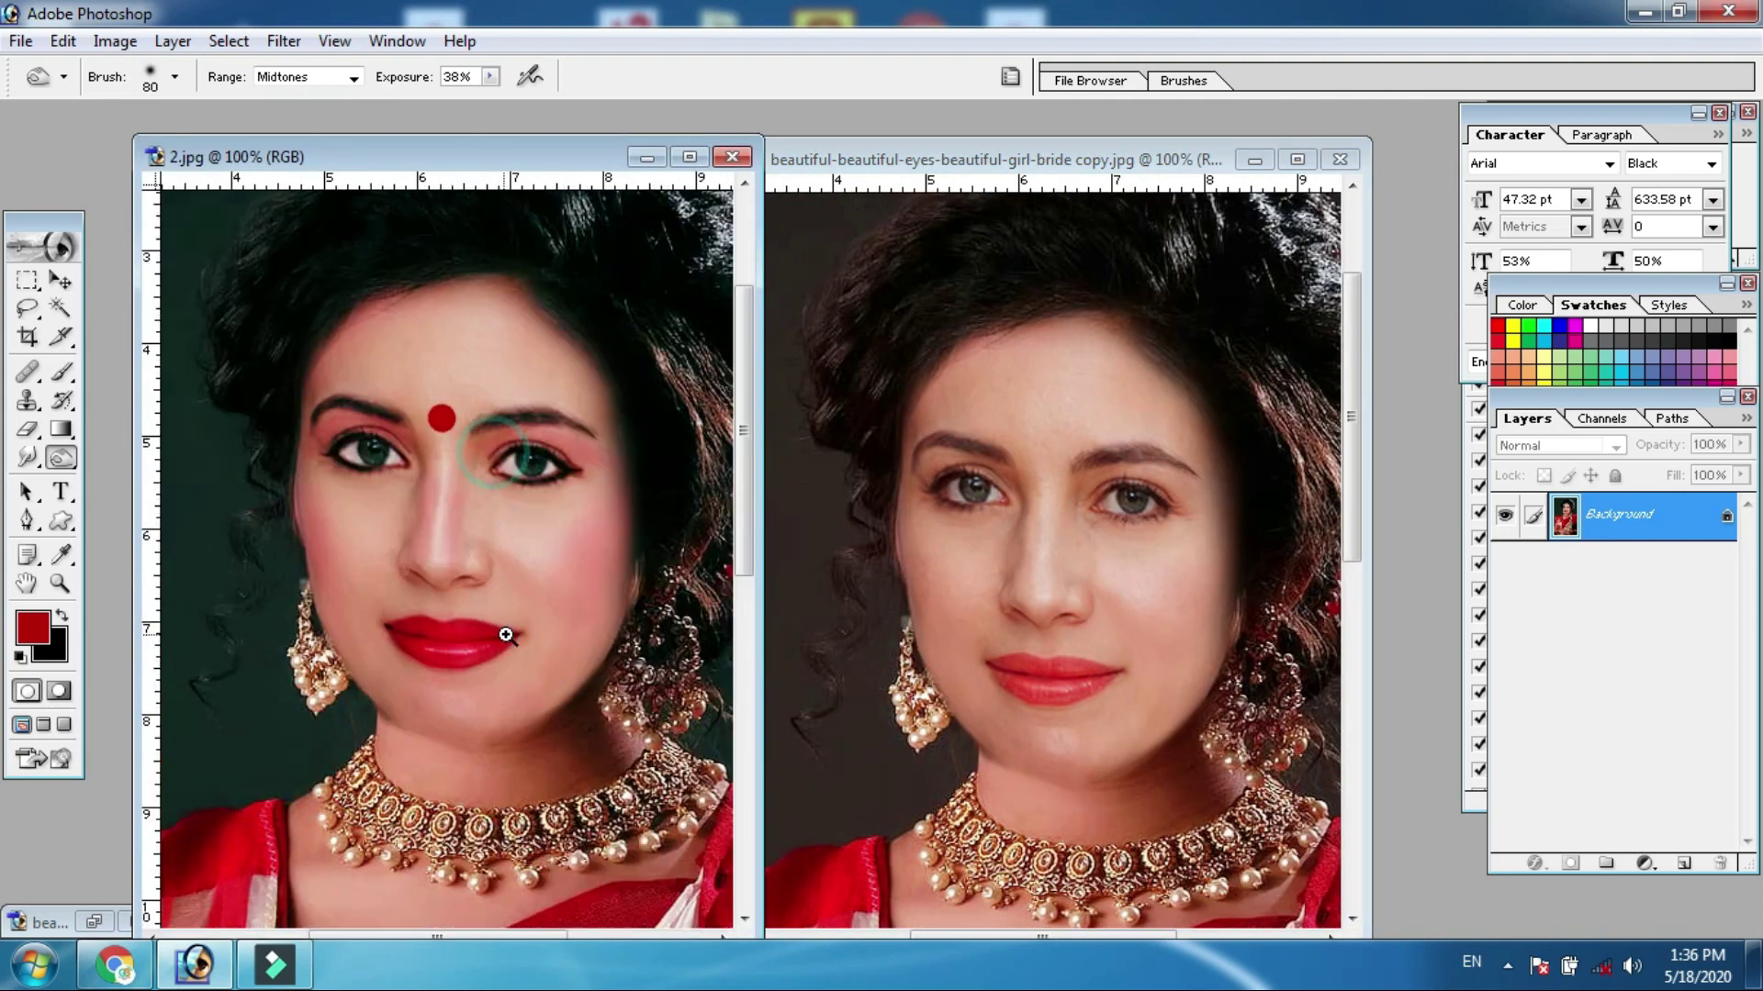
{"action": "left_click_drag", "start_coordinate": [506, 635], "coordinate": [478, 691]}
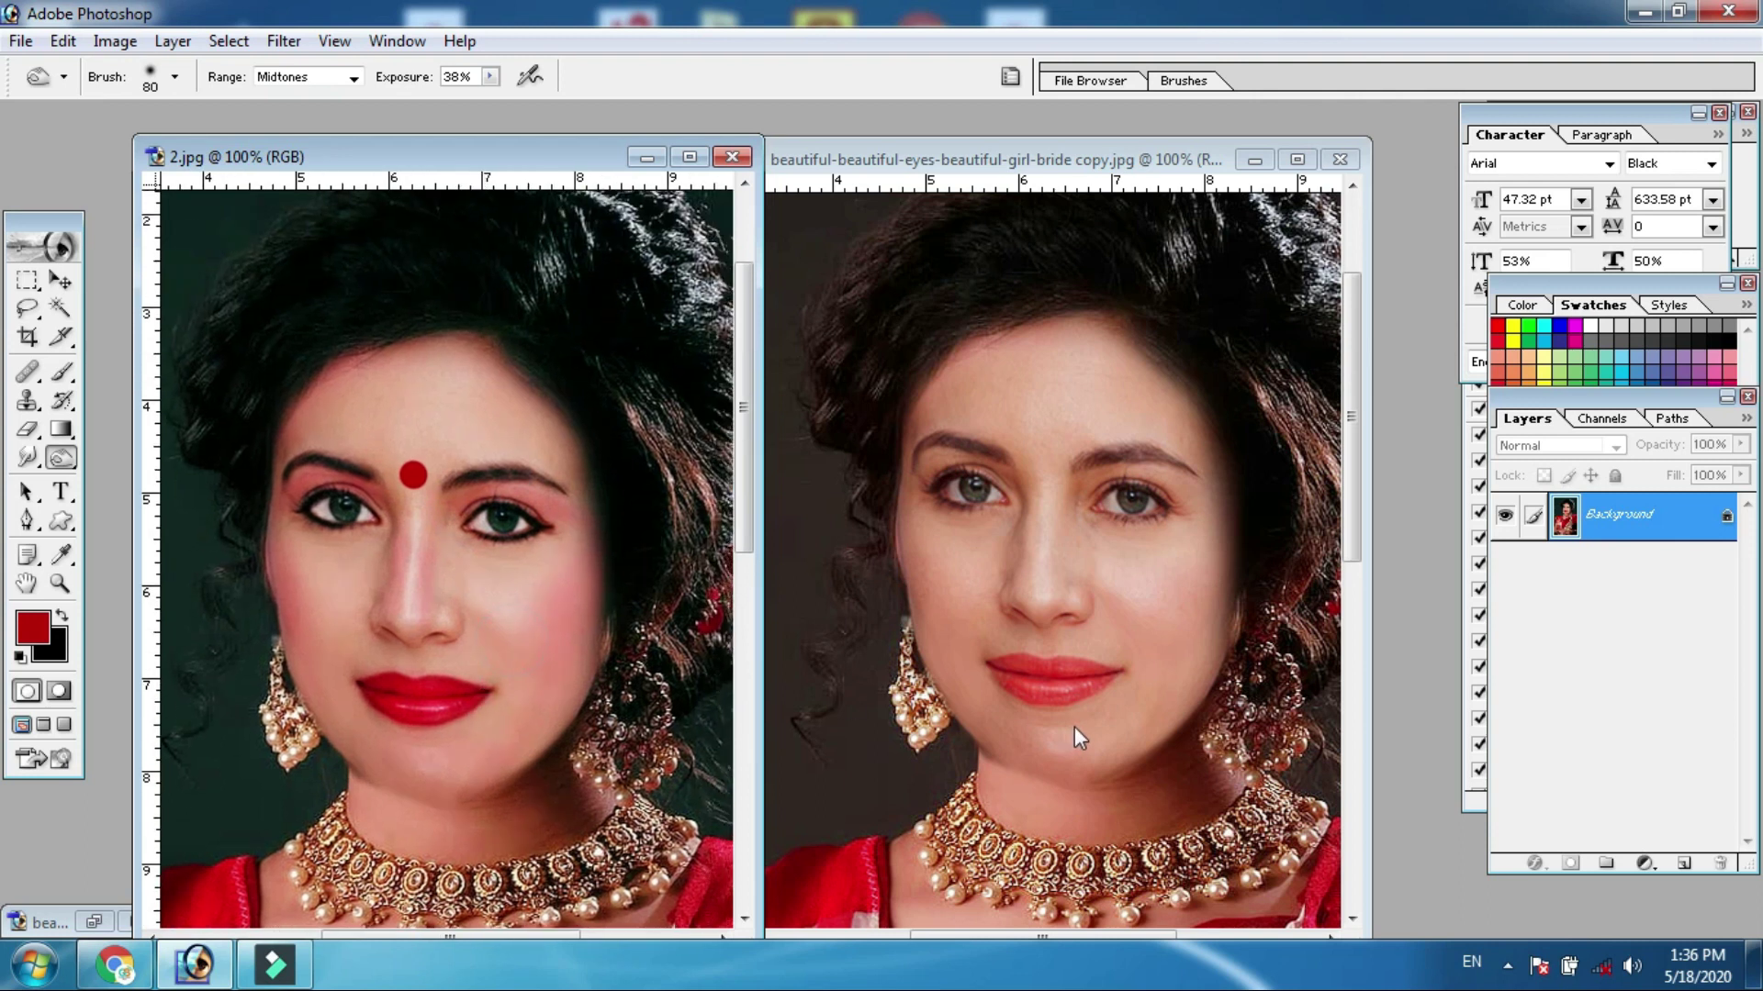